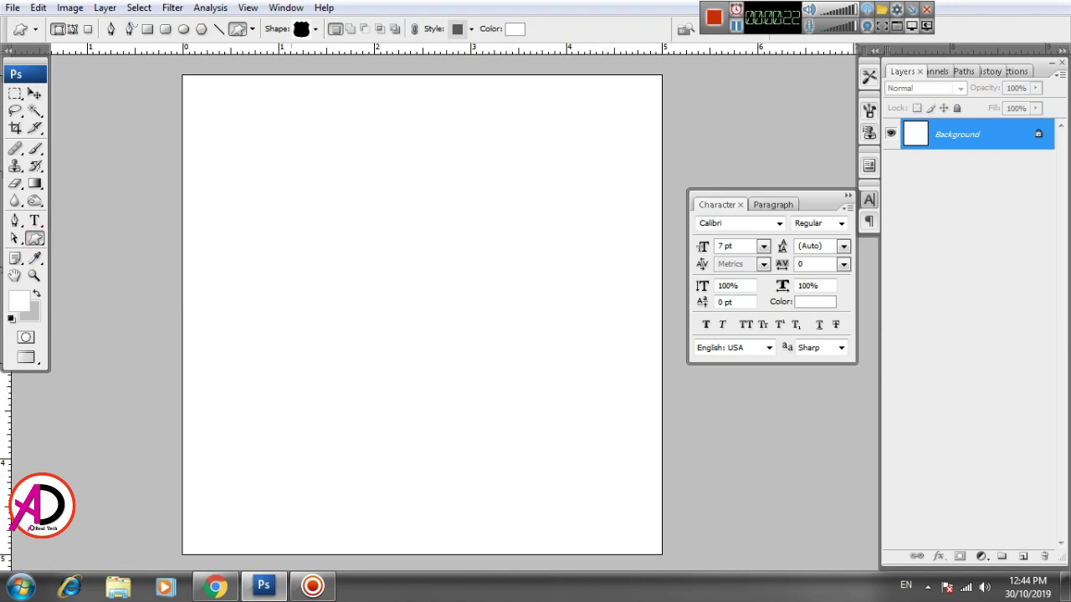
Draw a large white badge-shaped shield with the Custom Shape tool and place it near the middle of the canvas.
{"action": "left_click", "coordinate": [315, 30]}
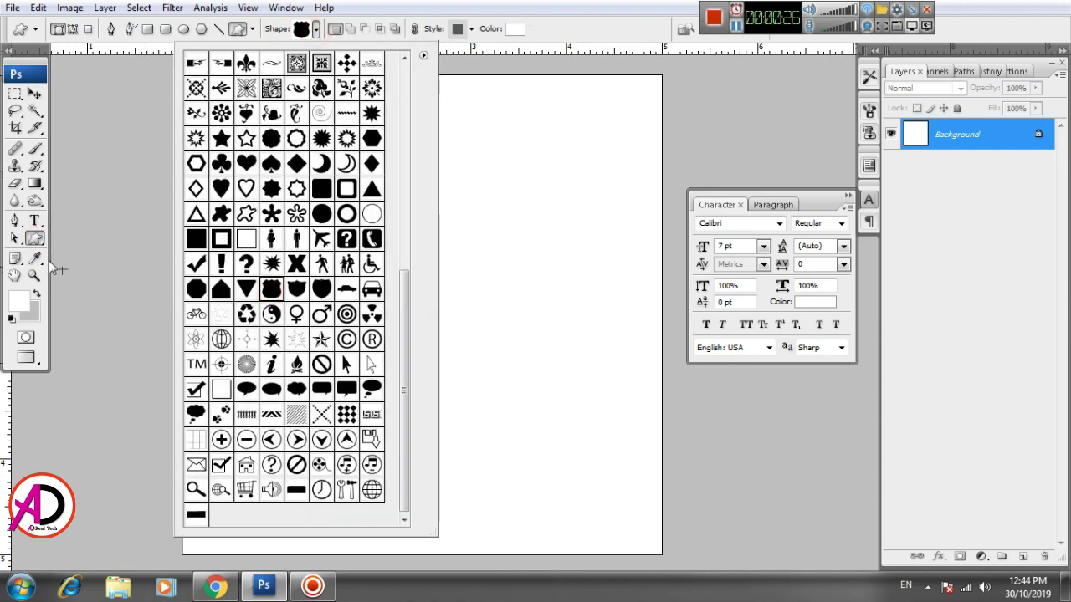
{"action": "left_click", "coordinate": [34, 239]}
{"action": "left_click", "coordinate": [102, 318]}
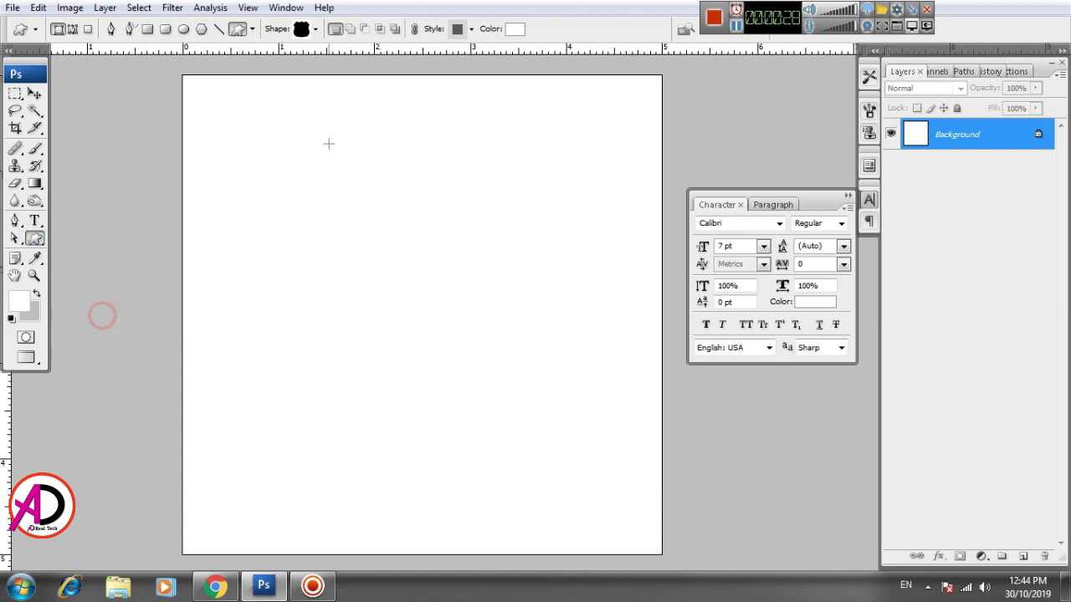
{"action": "left_click", "coordinate": [315, 30]}
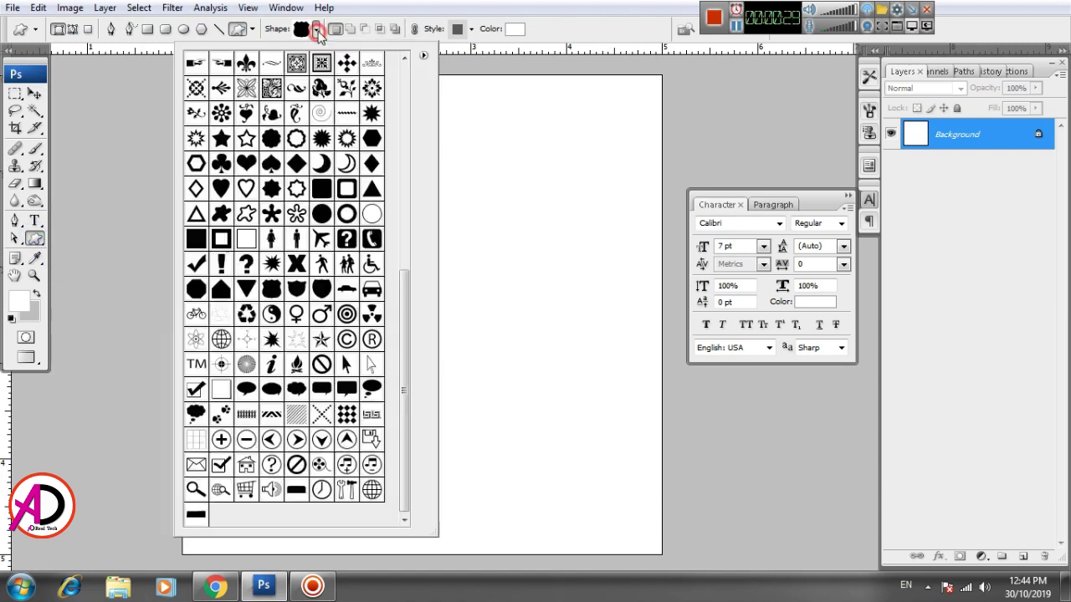
{"action": "left_click", "coordinate": [271, 289]}
{"action": "left_click", "coordinate": [403, 303]}
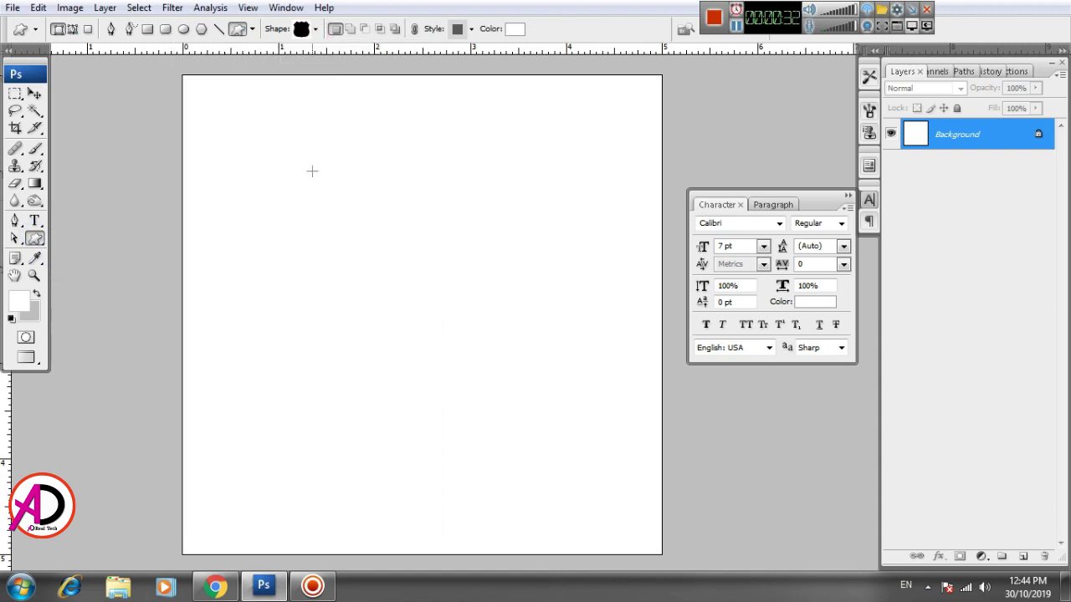
{"action": "left_click_drag", "start_coordinate": [312, 171], "coordinate": [547, 423]}
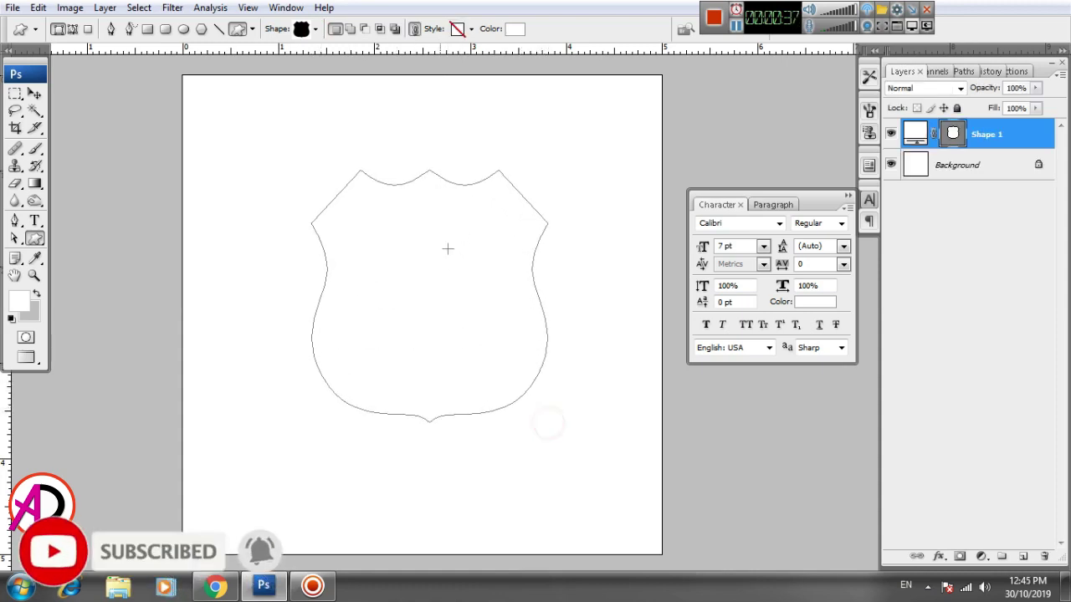
{"action": "left_click", "coordinate": [34, 94]}
{"action": "left_click", "coordinate": [589, 236]}
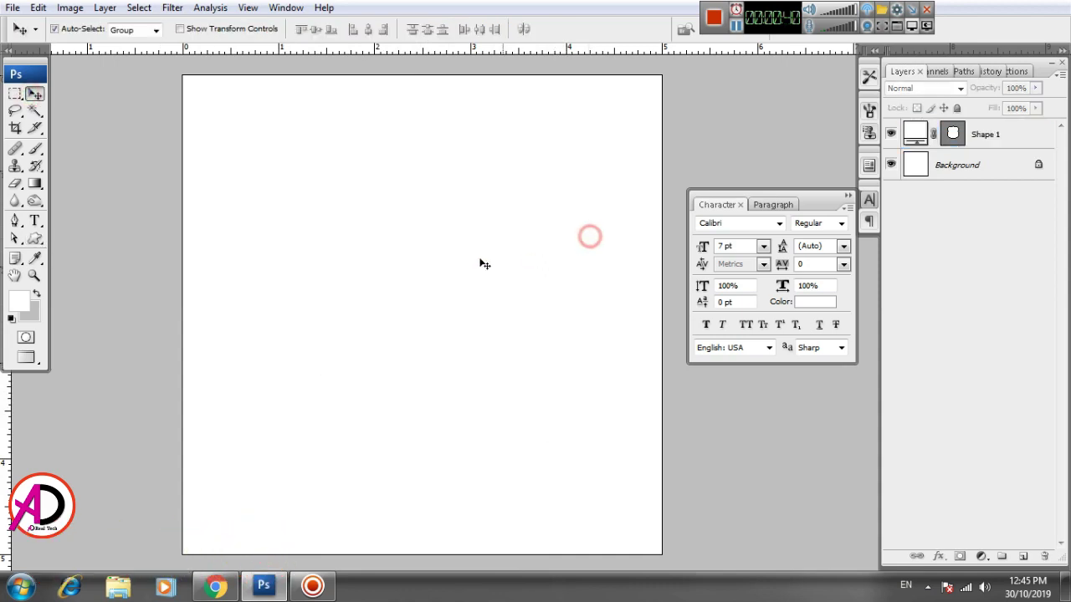
Add a drop shadow to the shield layer with 100% opacity, 23 px distance and 13% spread.
{"action": "double_click", "coordinate": [1035, 137]}
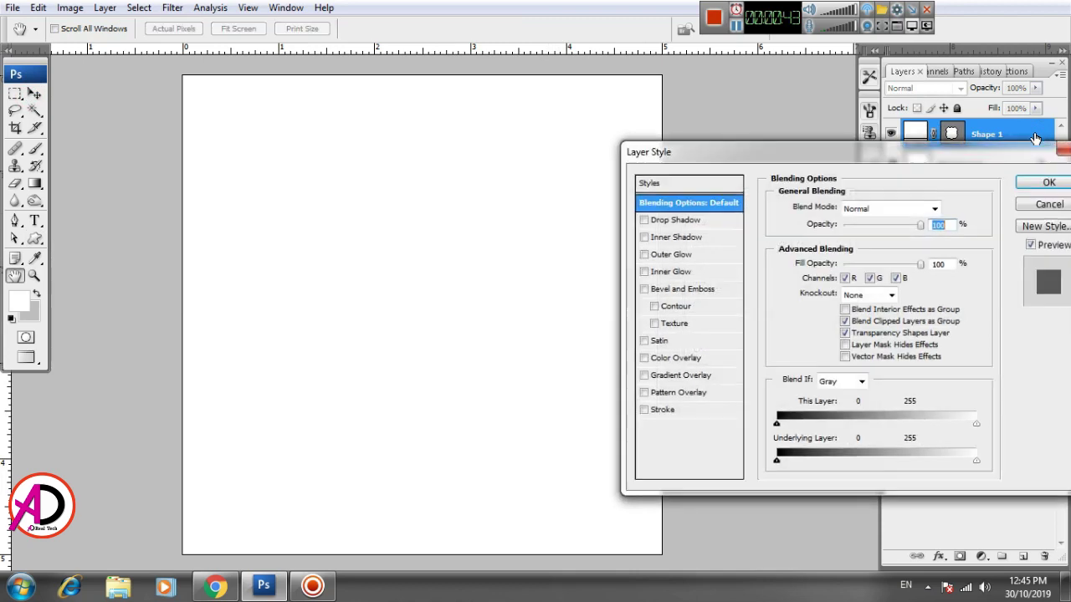
{"action": "left_click", "coordinate": [697, 221]}
{"action": "left_click_drag", "start_coordinate": [853, 152], "coordinate": [842, 106]}
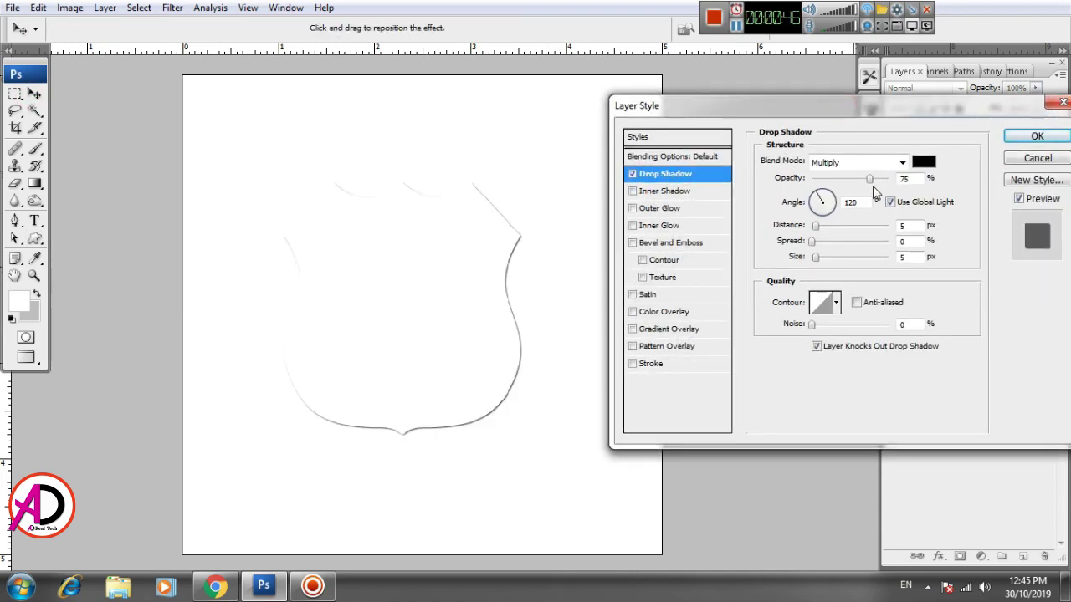
{"action": "left_click_drag", "start_coordinate": [869, 178], "coordinate": [895, 177]}
{"action": "mouse_move", "coordinate": [815, 231]}
{"action": "left_mouse_down"}
{"action": "mouse_move", "coordinate": [831, 229]}
{"action": "mouse_move", "coordinate": [821, 241]}
{"action": "left_mouse_up"}
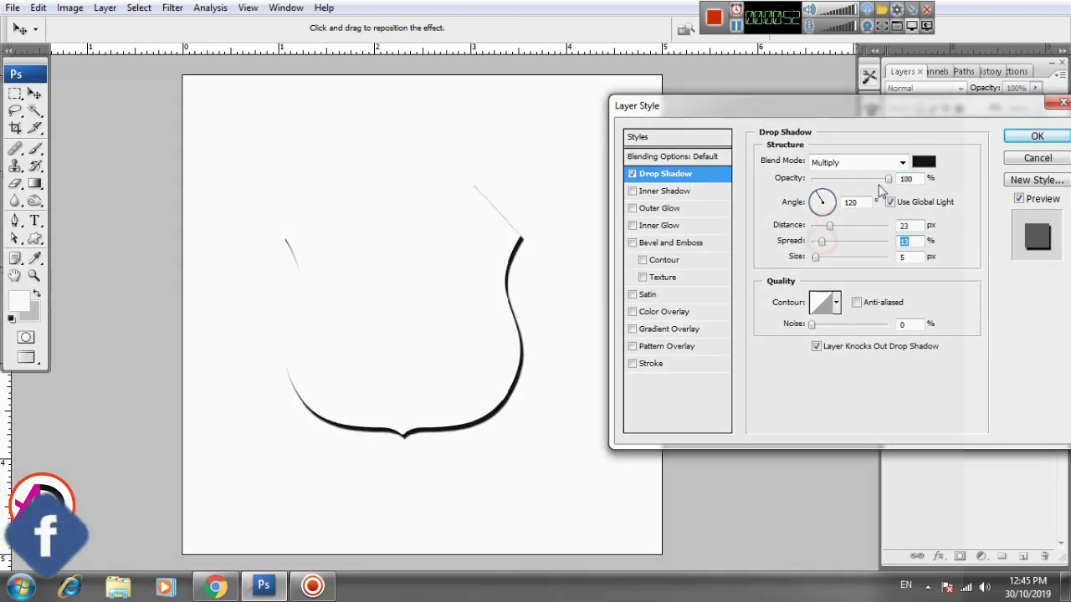
Change the drop shadow's colour to dark green and set its distance to 29 px, spread to 5% and size to 0 px.
{"action": "left_click", "coordinate": [923, 162]}
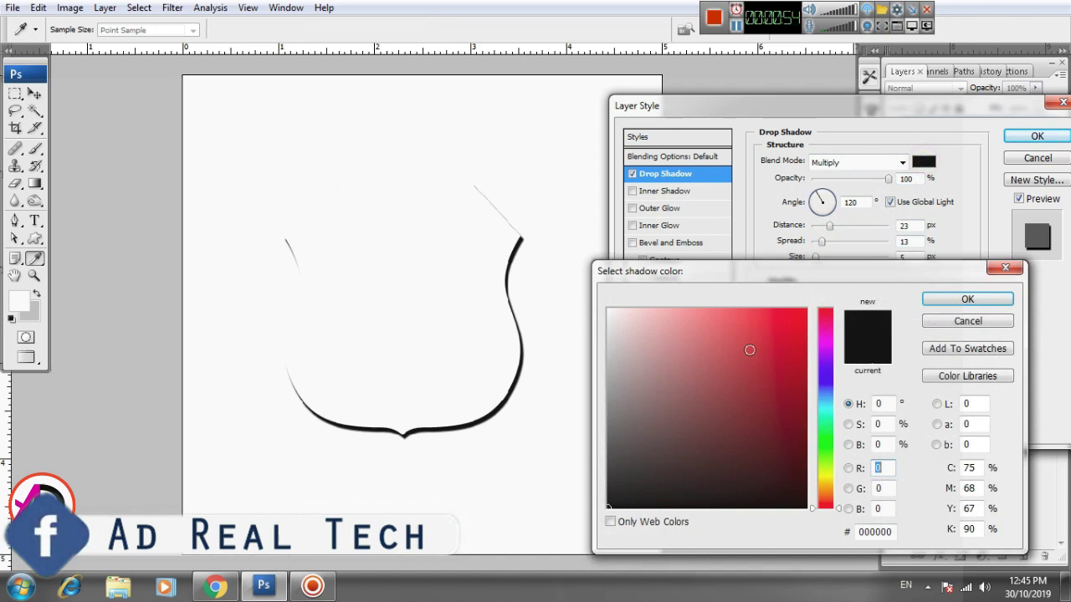
{"action": "mouse_move", "coordinate": [828, 439]}
{"action": "left_mouse_down"}
{"action": "mouse_move", "coordinate": [825, 452]}
{"action": "mouse_move", "coordinate": [809, 437]}
{"action": "left_mouse_up"}
{"action": "left_click", "coordinate": [801, 439]}
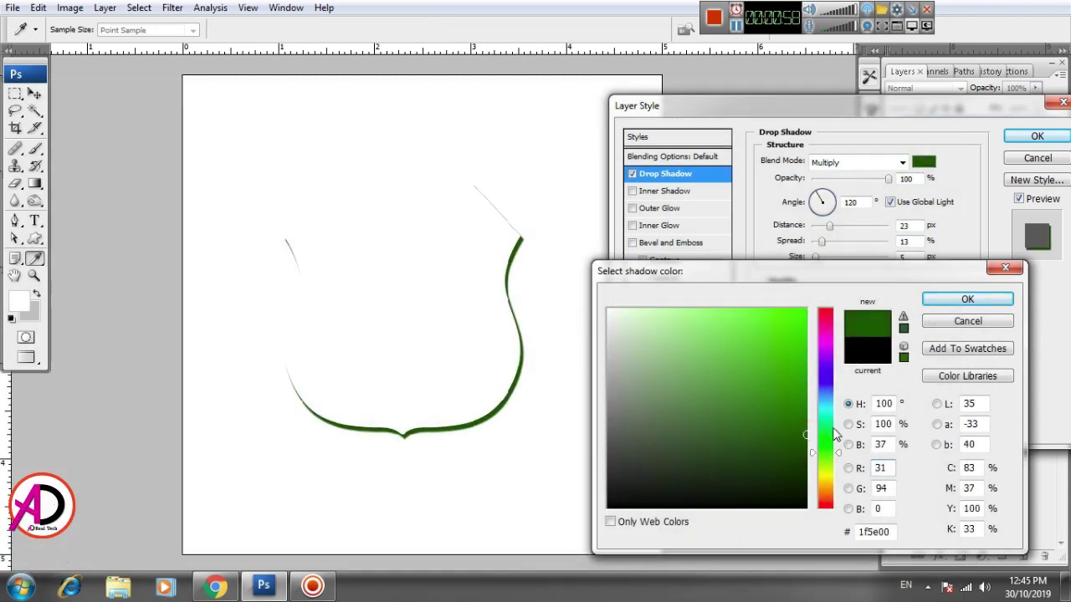
{"action": "left_click", "coordinate": [805, 448]}
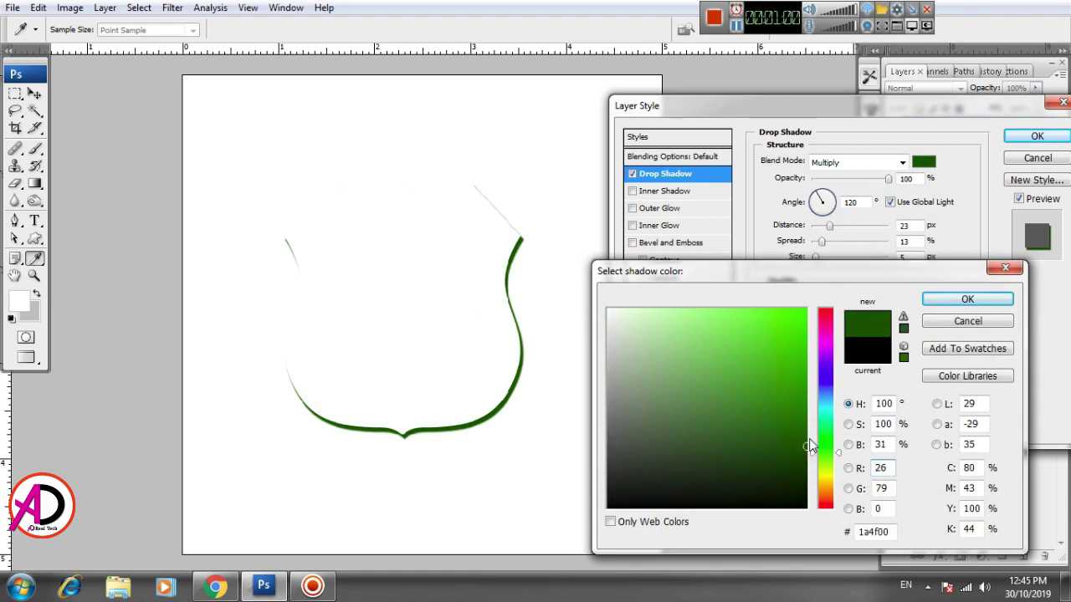
{"action": "left_click", "coordinate": [808, 436]}
{"action": "left_click", "coordinate": [970, 298]}
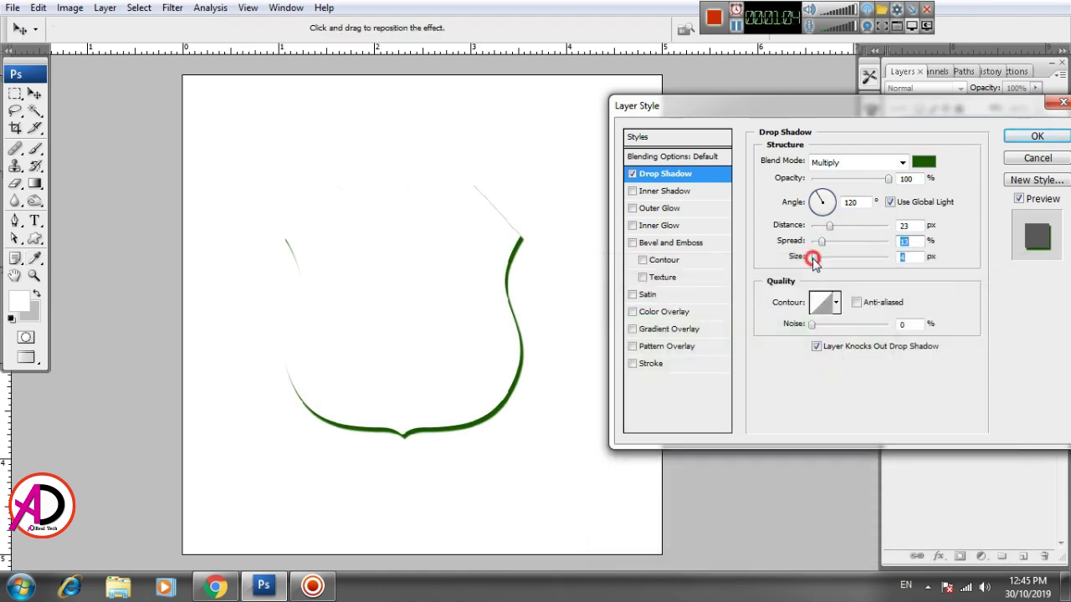
{"action": "left_click_drag", "start_coordinate": [813, 259], "coordinate": [833, 227]}
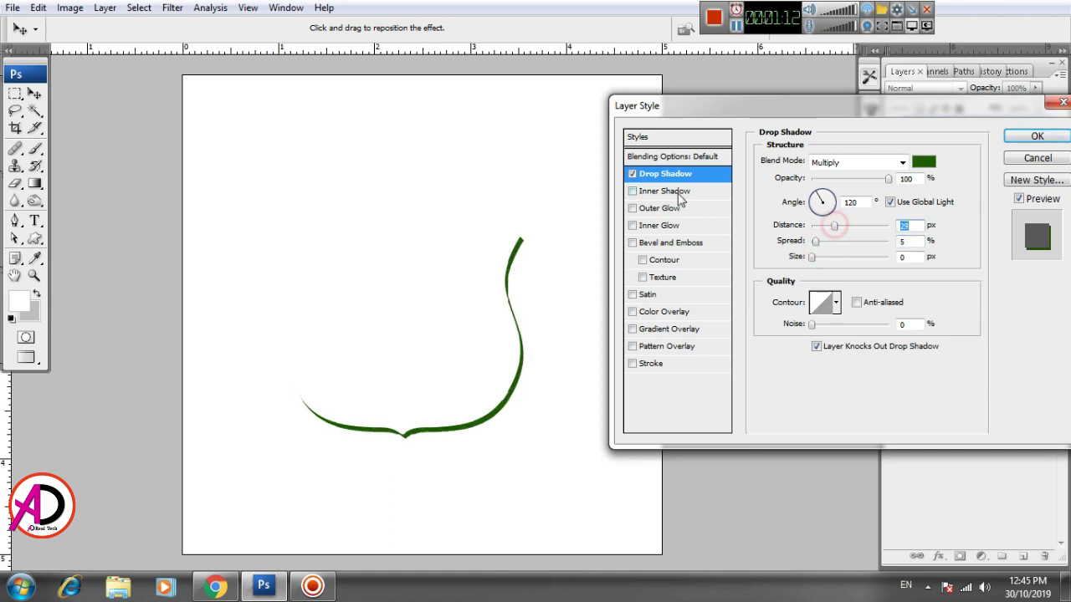
Add a black outside stroke of 6 px to the shield and apply the layer style.
{"action": "left_click", "coordinate": [671, 364]}
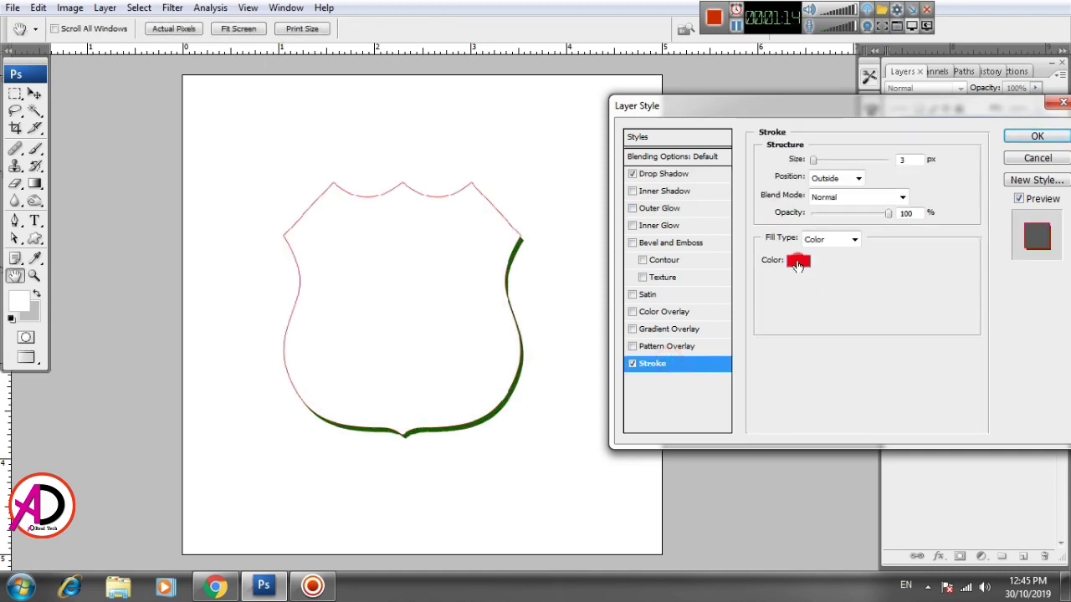
{"action": "left_click", "coordinate": [798, 262]}
{"action": "left_click_drag", "start_coordinate": [625, 505], "coordinate": [608, 507]}
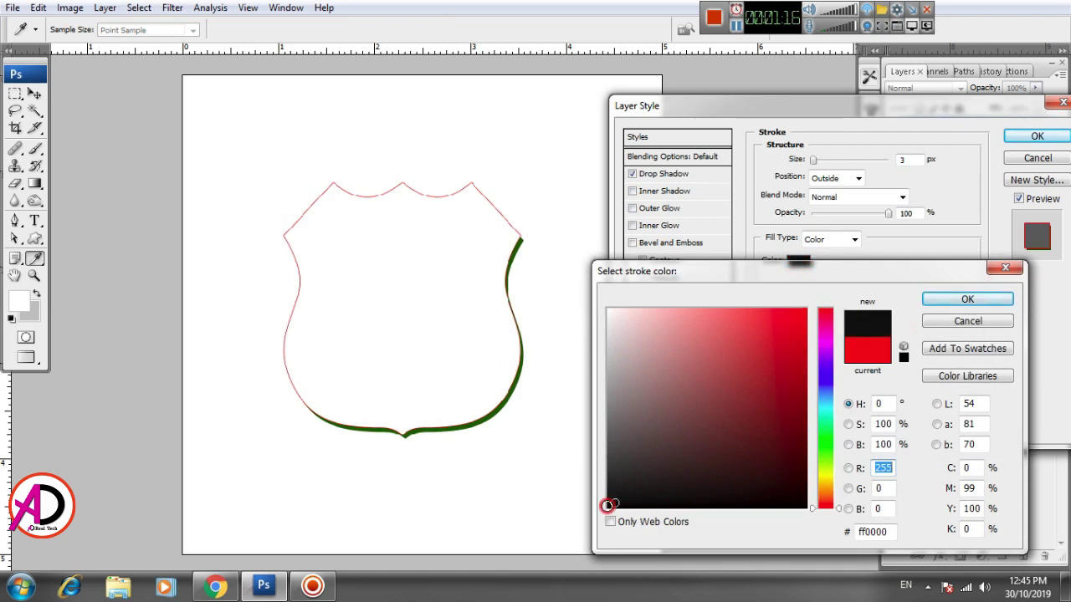
{"action": "left_click", "coordinate": [966, 300]}
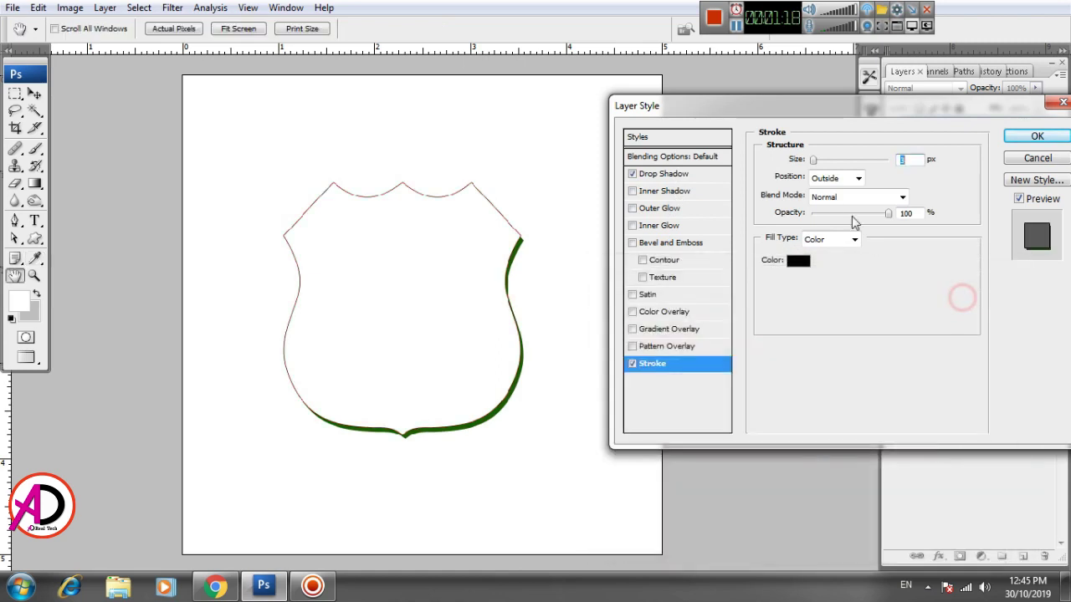
{"action": "left_click_drag", "start_coordinate": [815, 160], "coordinate": [818, 163]}
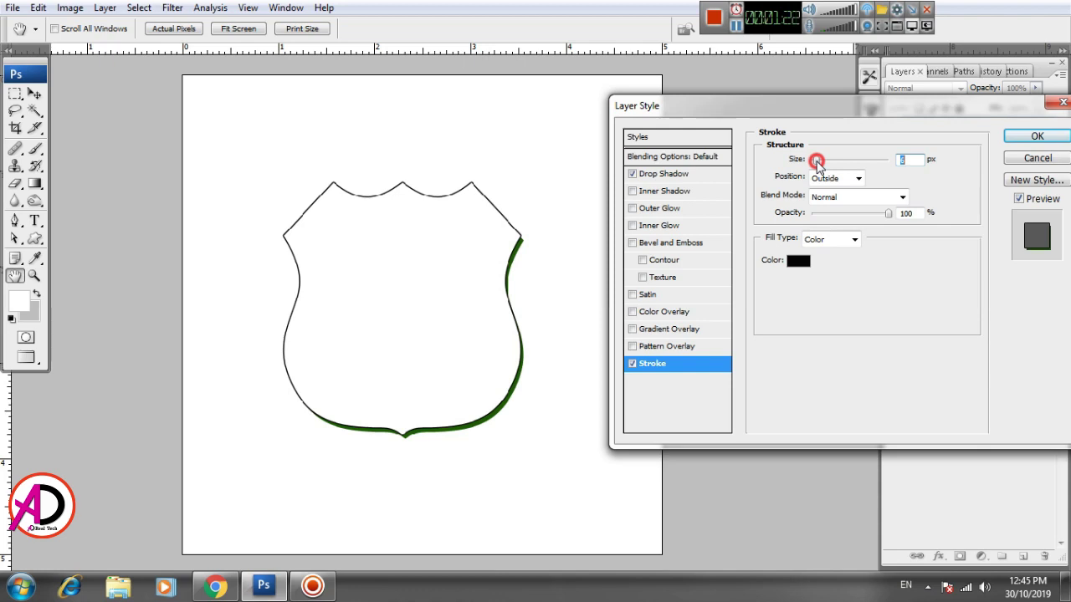
{"action": "left_click", "coordinate": [1034, 139]}
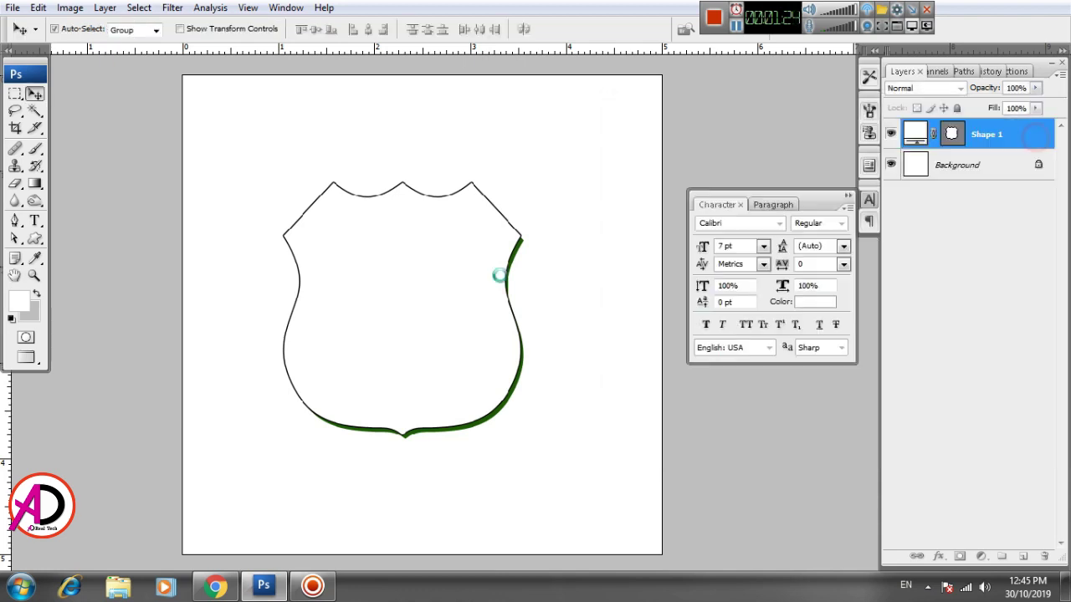
Set the shield's stroke size to 8 px.
{"action": "scroll", "coordinate": [435, 321], "scroll_direction": "up", "scroll_amount": 7}
{"action": "scroll", "coordinate": [447, 329], "scroll_direction": "down", "scroll_amount": 2}
{"action": "scroll", "coordinate": [363, 346], "scroll_direction": "up", "scroll_amount": 4}
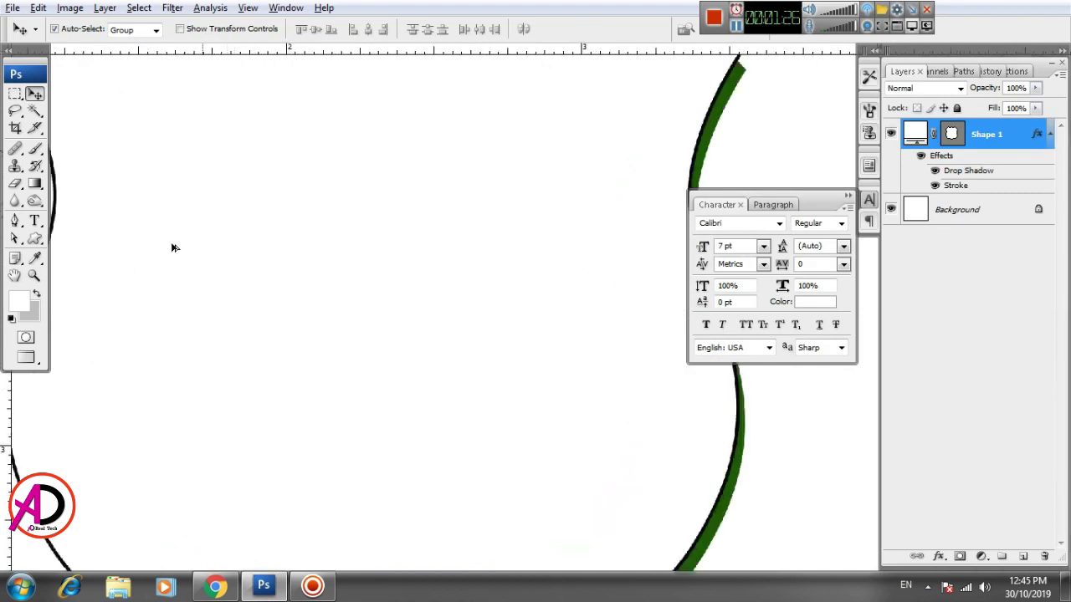
{"action": "scroll", "coordinate": [449, 365], "scroll_direction": "down", "scroll_amount": 4}
{"action": "scroll", "coordinate": [456, 376], "scroll_direction": "down", "scroll_amount": 4}
{"action": "scroll", "coordinate": [501, 382], "scroll_direction": "up", "scroll_amount": 3}
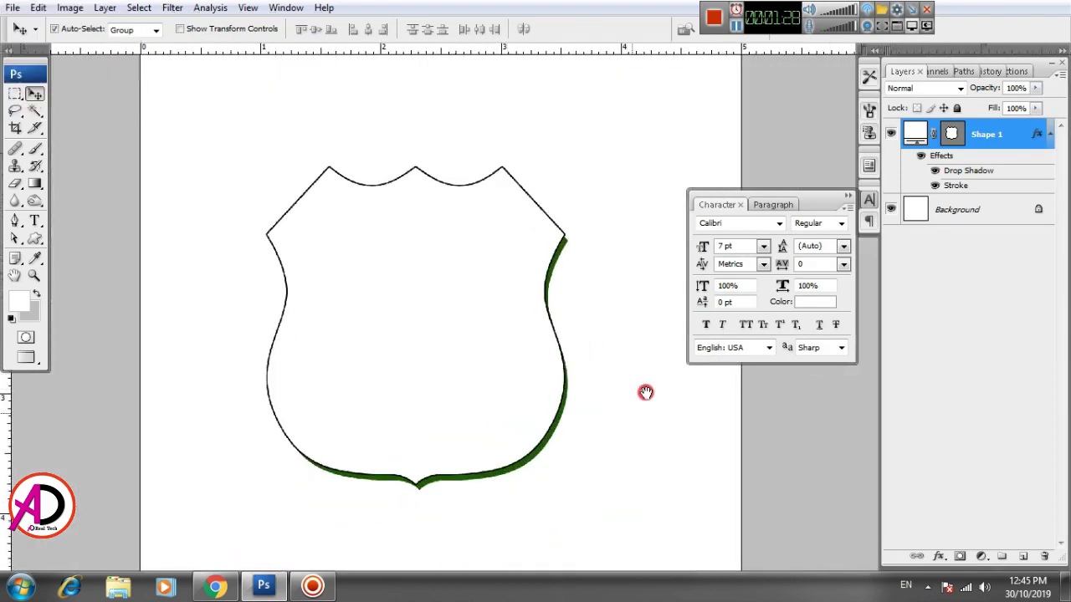
{"action": "scroll", "coordinate": [643, 392], "scroll_direction": "down", "scroll_amount": 4}
{"action": "left_click_drag", "start_coordinate": [528, 389], "coordinate": [534, 356]}
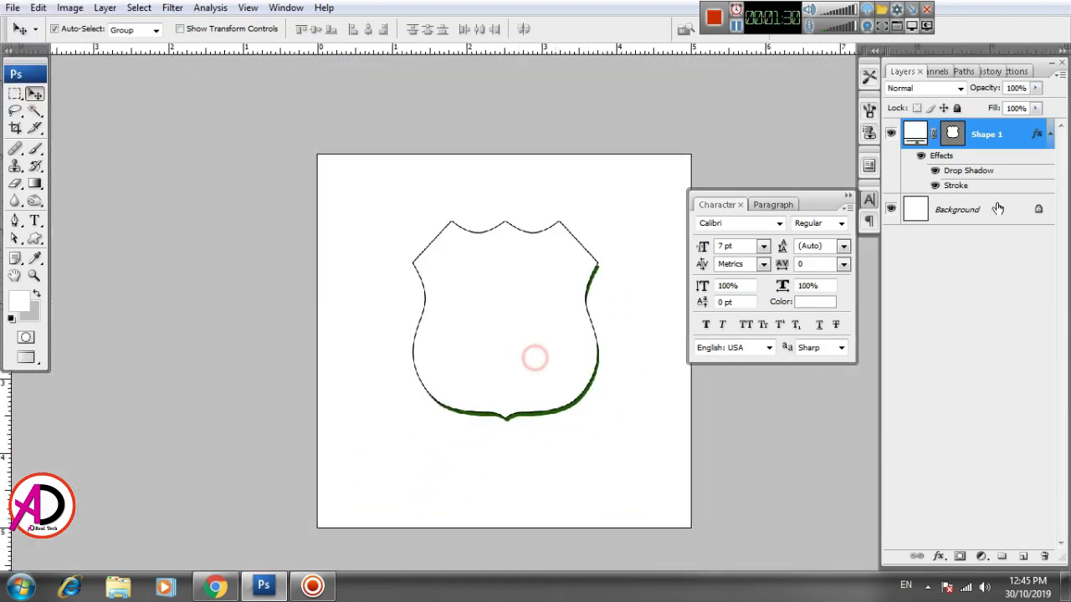
{"action": "left_click", "coordinate": [981, 186]}
{"action": "double_click", "coordinate": [981, 186]}
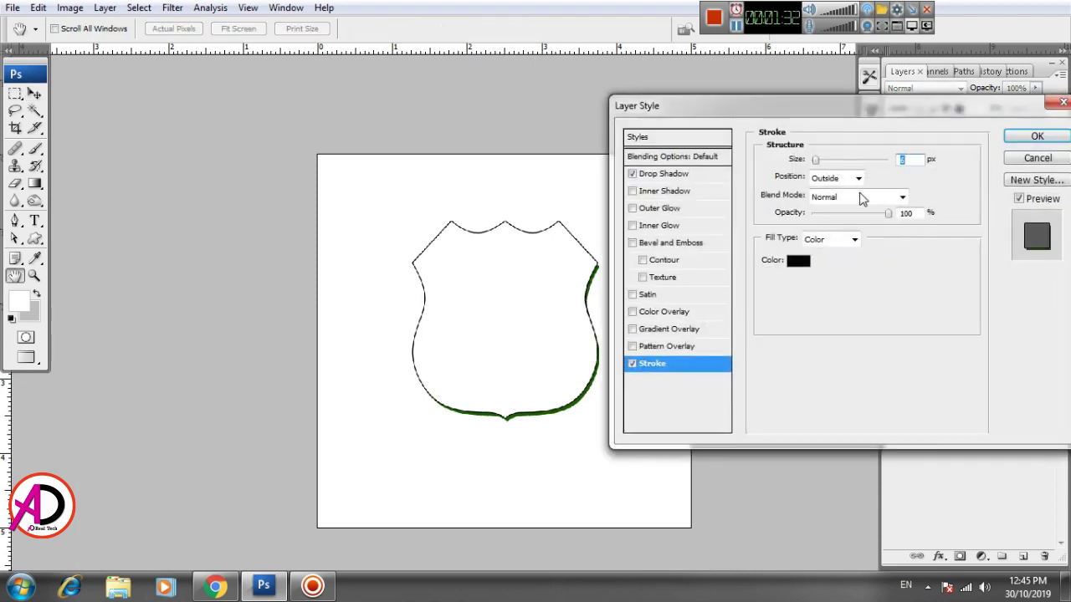
{"action": "type", "text": "8"}
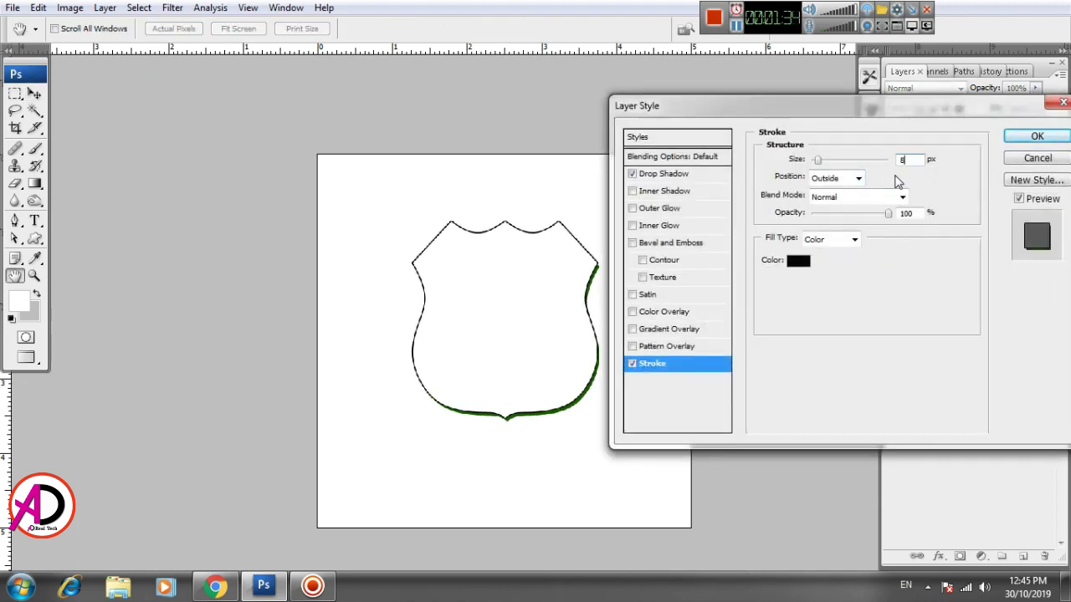
{"action": "key", "text": "Return"}
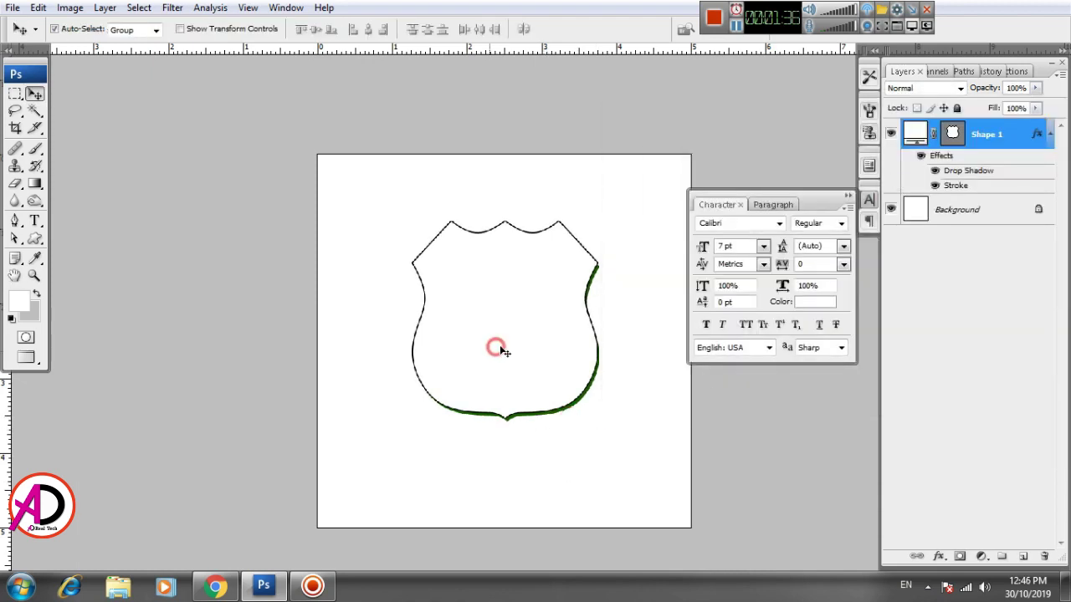
Move the shield slightly lower and to the left on the canvas.
{"action": "left_click_drag", "start_coordinate": [497, 346], "coordinate": [517, 369]}
{"action": "key", "text": "space"}
{"action": "left_click_drag", "start_coordinate": [591, 414], "coordinate": [570, 391]}
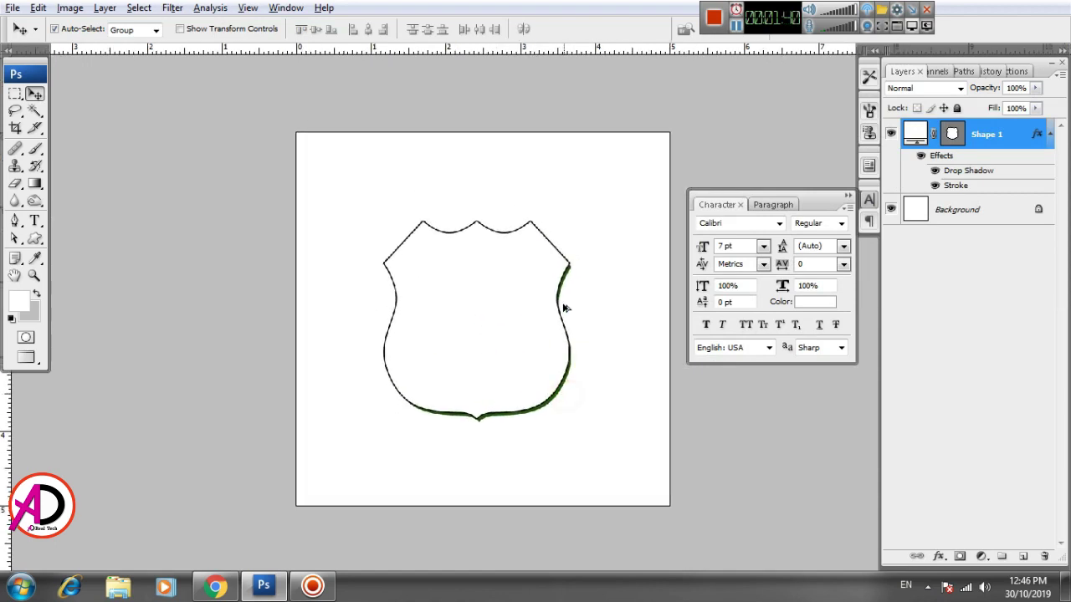
Draw a rectangle across the middle of the shield, extending past both sides, filled with dark green 1e5b00 sampled from the shadow.
{"action": "scroll", "coordinate": [567, 307], "scroll_direction": "up", "scroll_amount": 2}
{"action": "key", "text": "alt+space"}
{"action": "left_click_drag", "start_coordinate": [577, 294], "coordinate": [569, 273]}
{"action": "scroll", "coordinate": [528, 312], "scroll_direction": "up", "scroll_amount": 1}
{"action": "left_click_drag", "start_coordinate": [562, 340], "coordinate": [590, 330]}
{"action": "scroll", "coordinate": [565, 328], "scroll_direction": "up", "scroll_amount": 1}
{"action": "key", "text": "alt+space"}
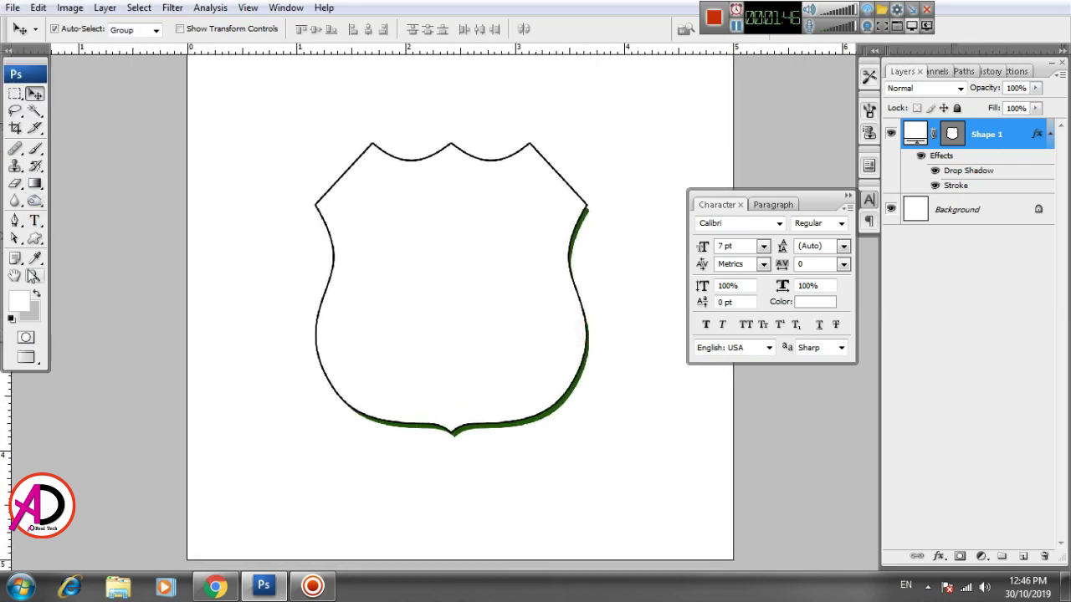
{"action": "left_click", "coordinate": [34, 237]}
{"action": "left_click", "coordinate": [101, 233]}
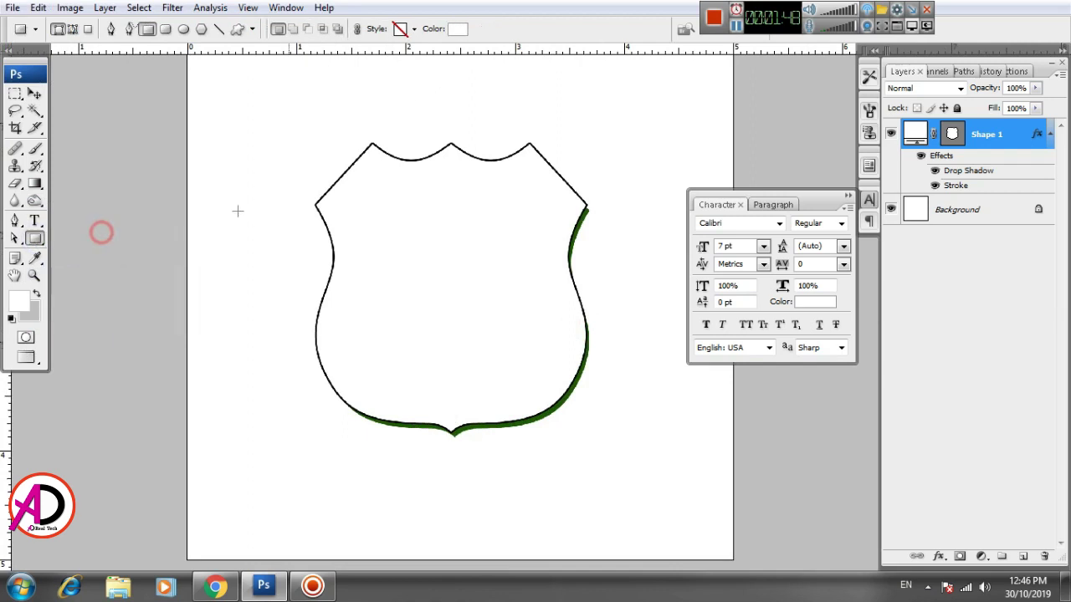
{"action": "left_click", "coordinate": [457, 28]}
{"action": "left_click", "coordinate": [546, 409]}
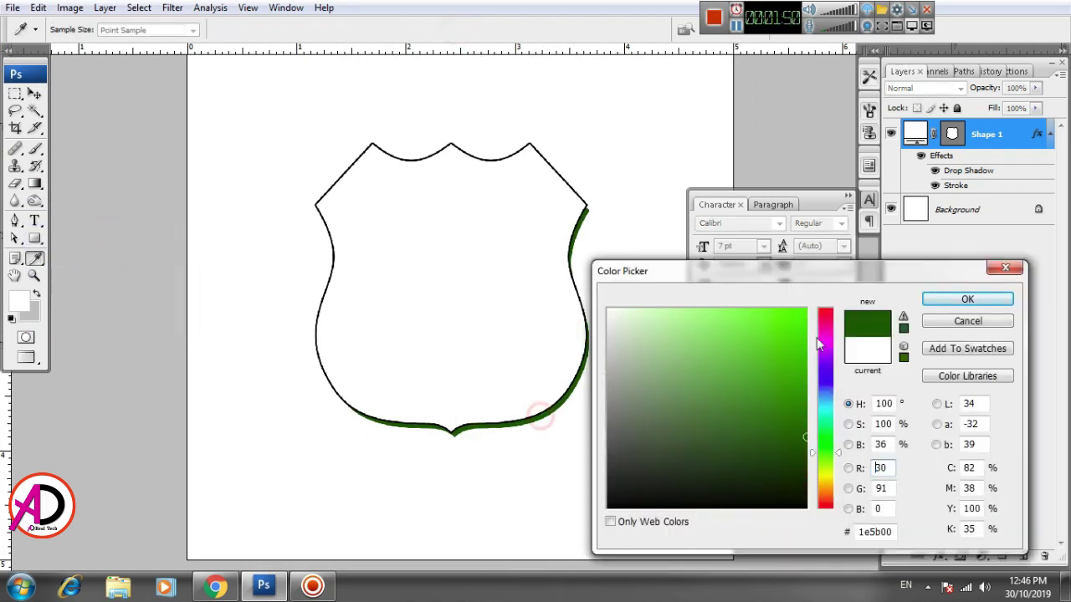
{"action": "left_click", "coordinate": [967, 298]}
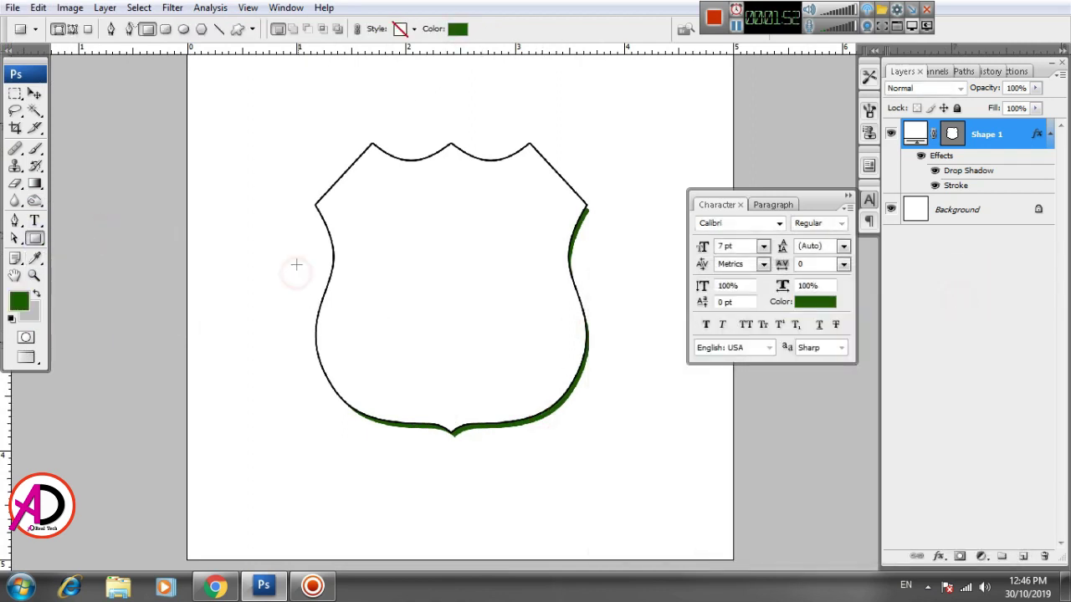
{"action": "left_click_drag", "start_coordinate": [296, 263], "coordinate": [620, 310]}
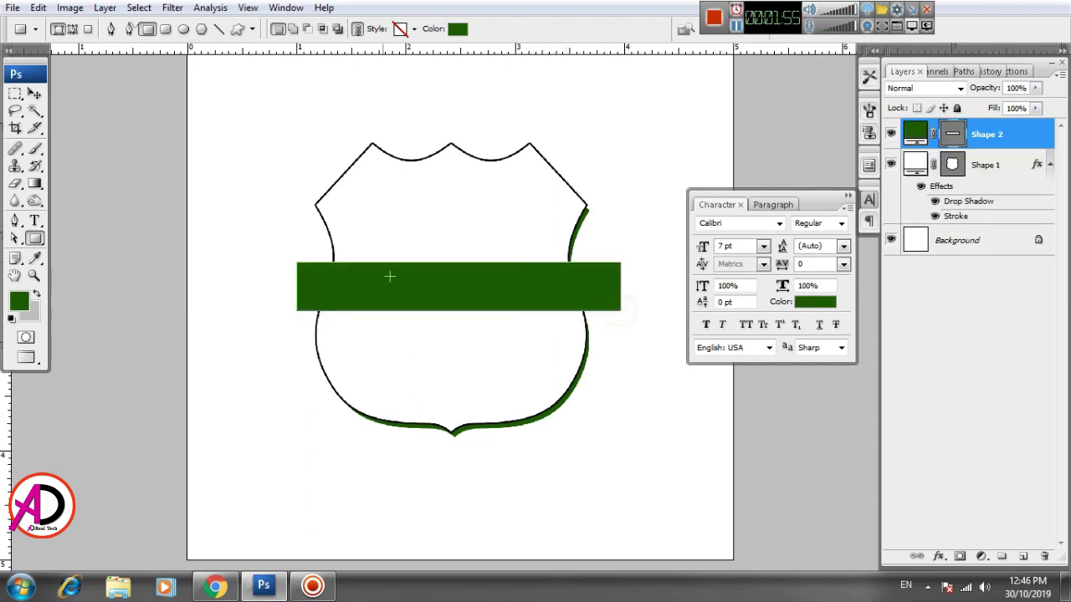
Move the green rectangle slightly down and left so it is centred across the shield.
{"action": "left_click", "coordinate": [35, 94]}
{"action": "left_click", "coordinate": [577, 359]}
{"action": "left_click_drag", "start_coordinate": [550, 301], "coordinate": [540, 302]}
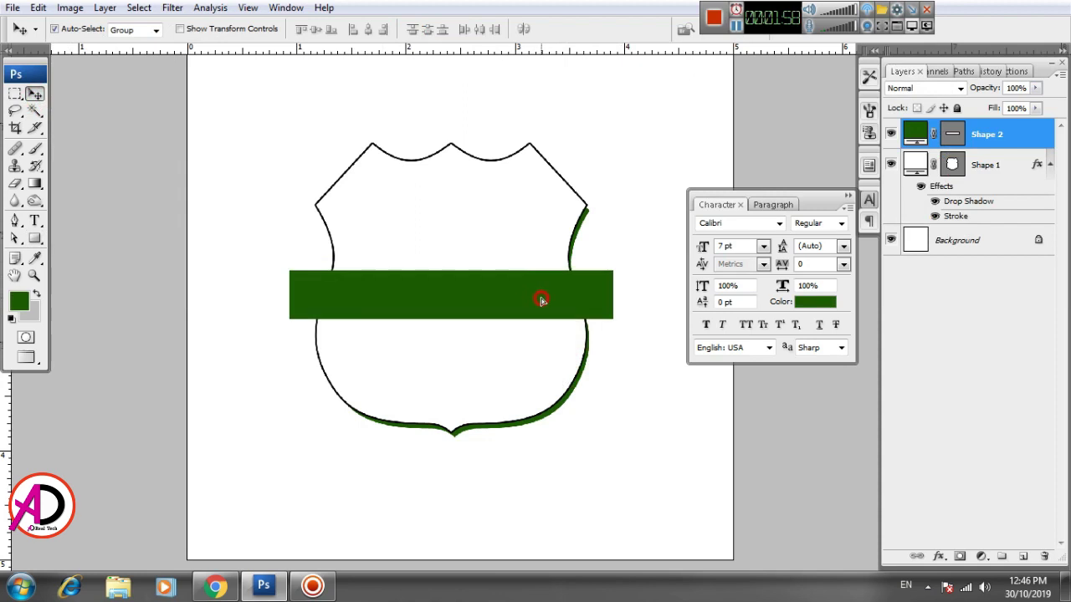
Narrow the green banner symmetrically about its centre to about 93% of its width.
{"action": "scroll", "coordinate": [575, 340], "scroll_direction": "down", "scroll_amount": 2}
{"action": "scroll", "coordinate": [577, 344], "scroll_direction": "up", "scroll_amount": 1}
{"action": "left_click_drag", "start_coordinate": [604, 378], "coordinate": [609, 358]}
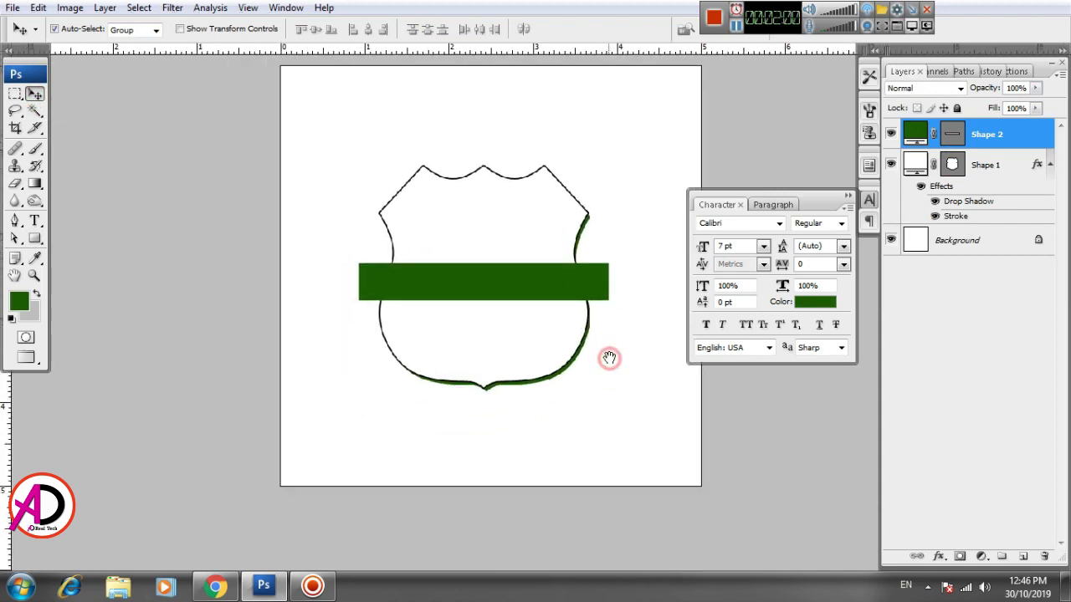
{"action": "scroll", "coordinate": [571, 351], "scroll_direction": "up", "scroll_amount": 1}
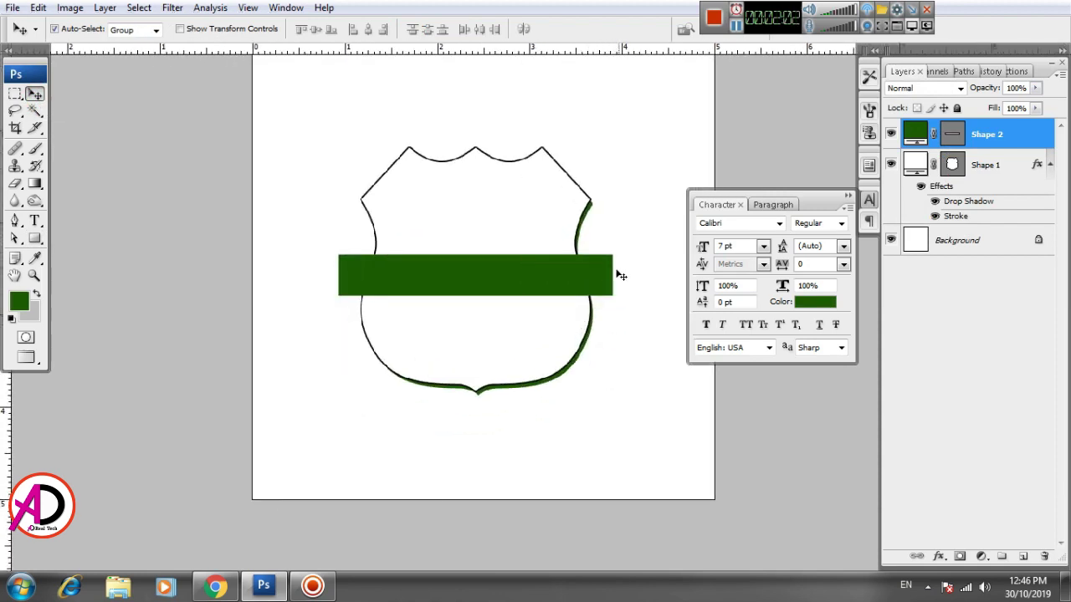
{"action": "key", "text": "ctrl+t"}
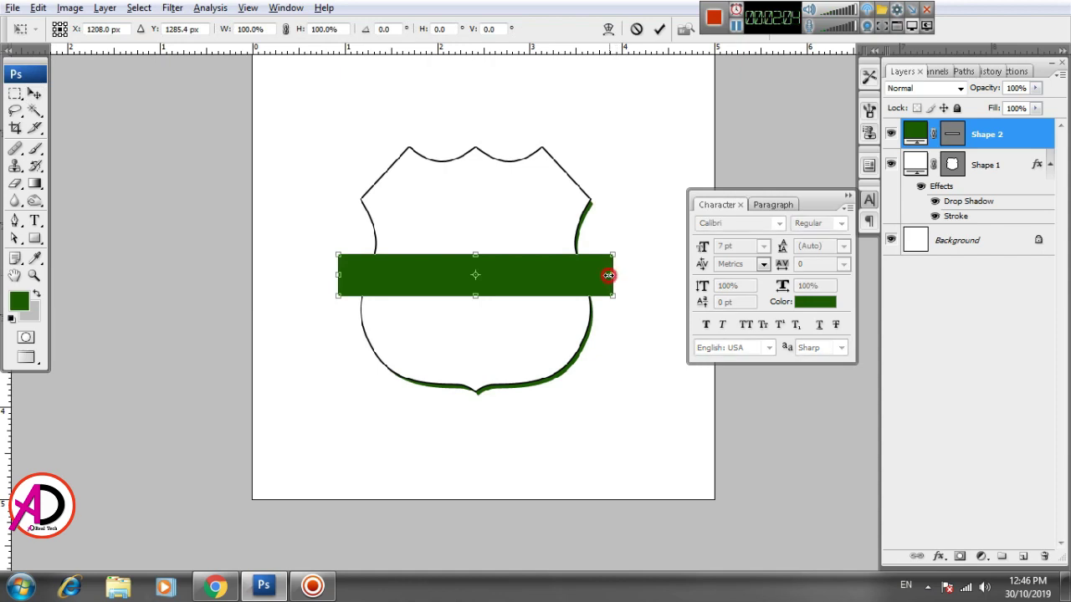
{"action": "left_click_drag", "start_coordinate": [608, 275], "coordinate": [601, 279]}
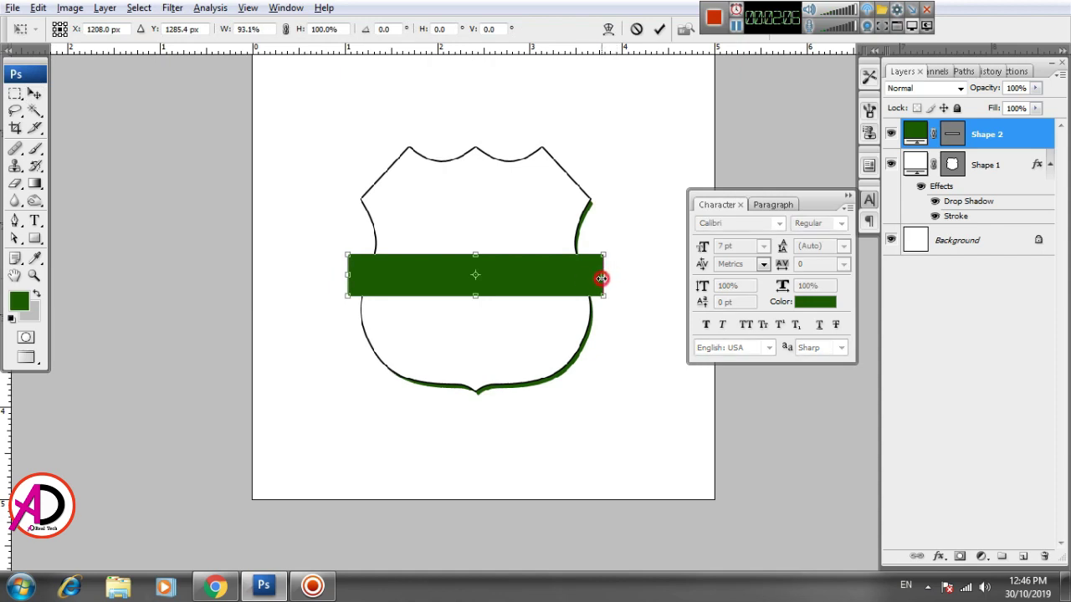
{"action": "double_click", "coordinate": [574, 276]}
Add an anchor point at the middle of the green banner's left edge and pull it slightly inward to curve that end.
{"action": "scroll", "coordinate": [575, 328], "scroll_direction": "up", "scroll_amount": 2}
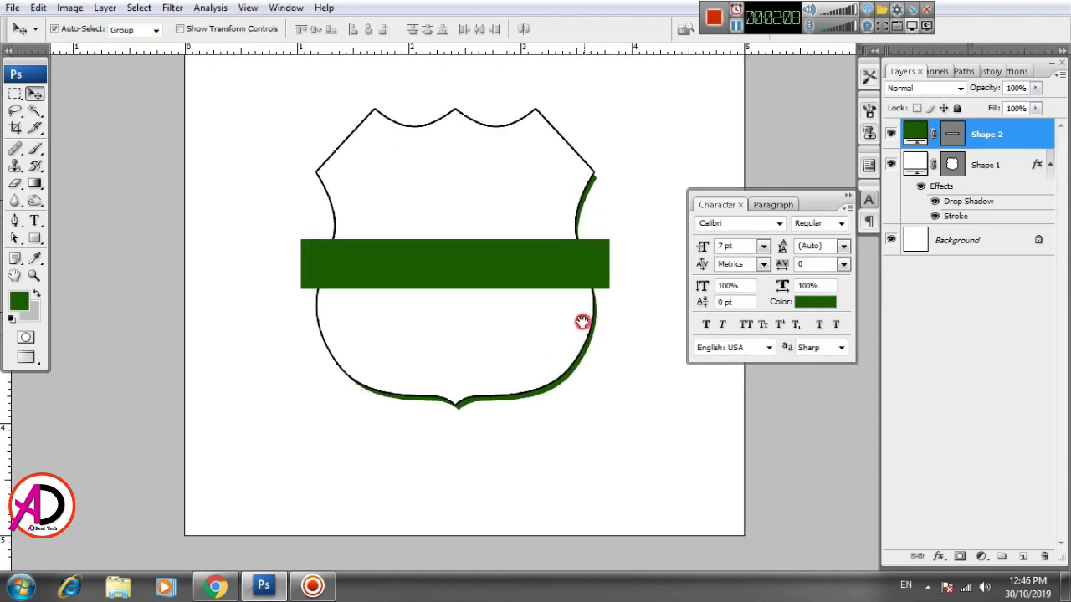
{"action": "left_click_drag", "start_coordinate": [582, 322], "coordinate": [580, 308]}
{"action": "left_click", "coordinate": [14, 240]}
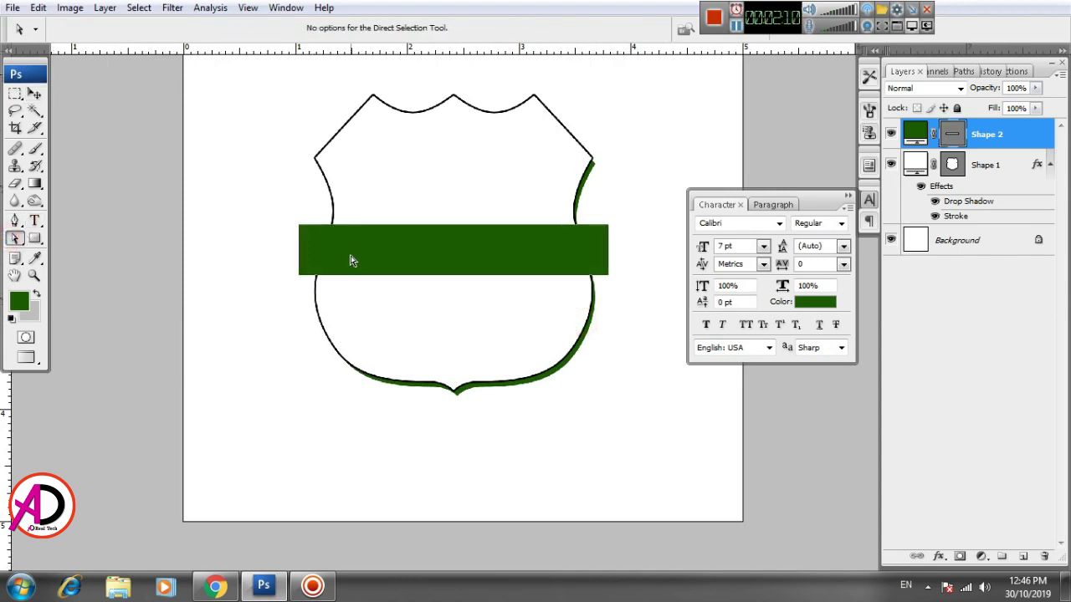
{"action": "right_click", "coordinate": [299, 251]}
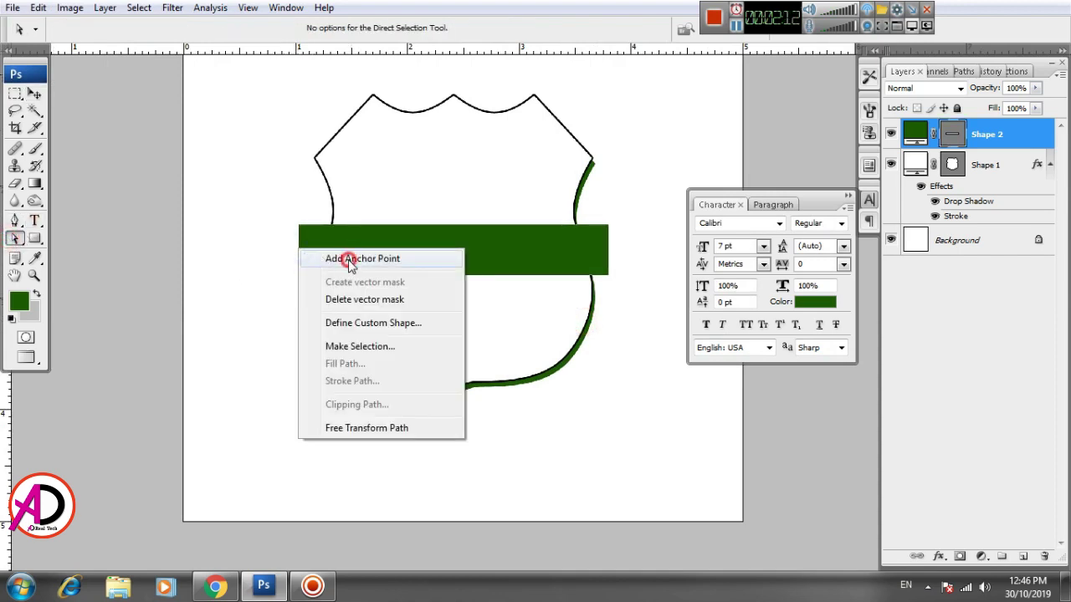
{"action": "left_click", "coordinate": [347, 262]}
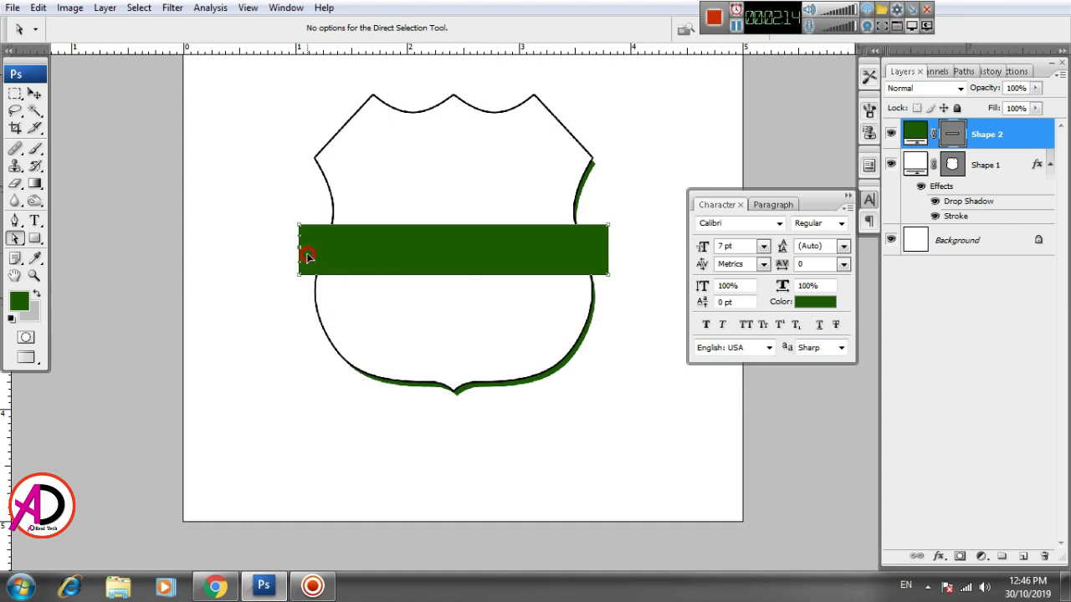
{"action": "left_click_drag", "start_coordinate": [299, 252], "coordinate": [307, 254]}
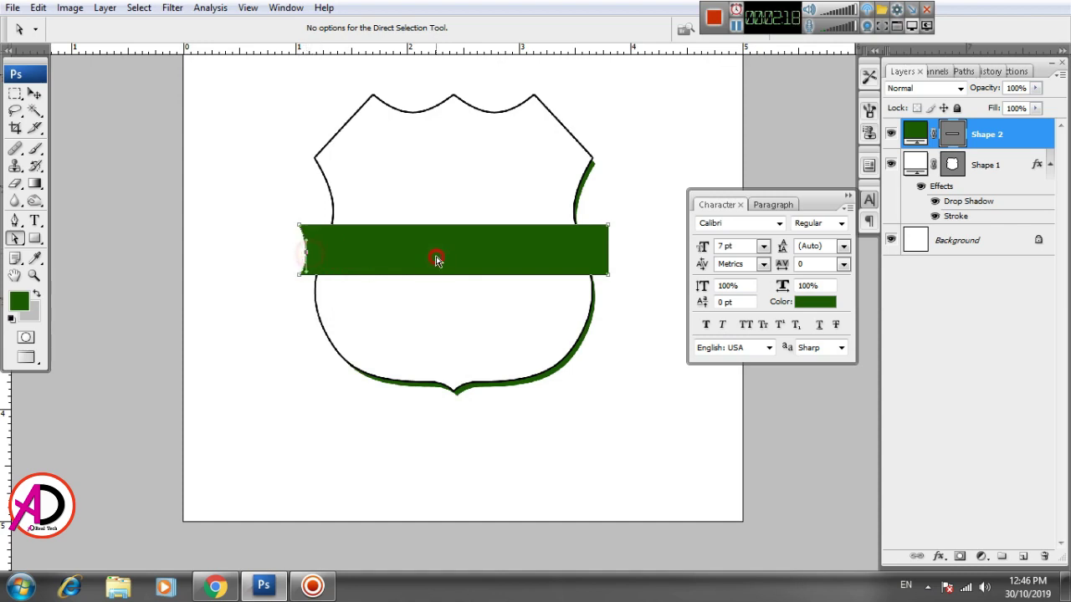
Add an anchor point at the middle of the banner's right edge, pull it slightly inward to match, and deselect the path.
{"action": "right_click", "coordinate": [608, 248]}
{"action": "left_click", "coordinate": [650, 260]}
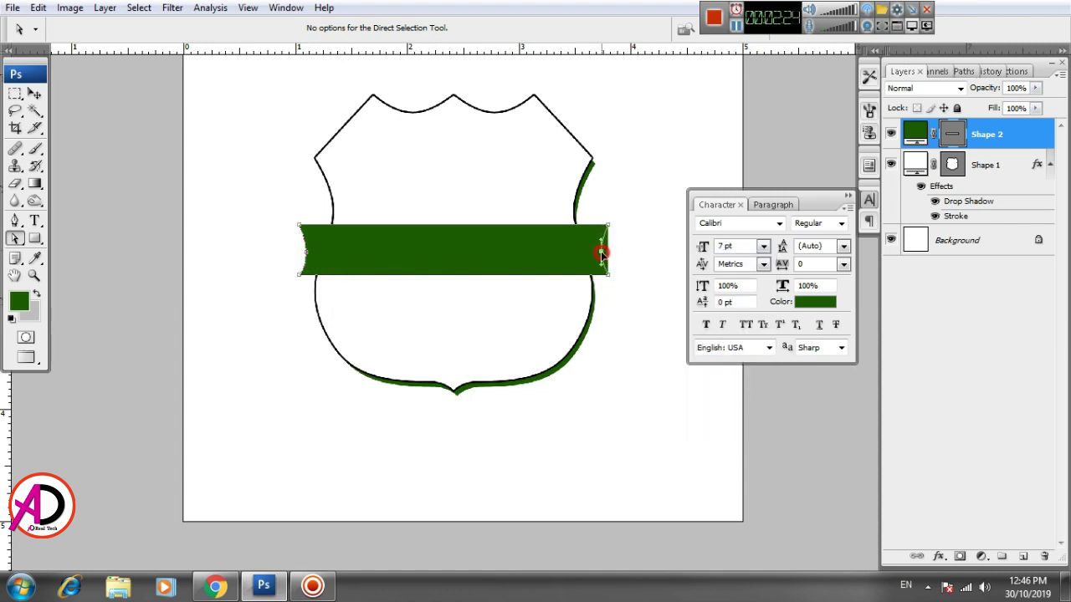
{"action": "left_click_drag", "start_coordinate": [601, 256], "coordinate": [602, 255]}
{"action": "left_click_drag", "start_coordinate": [489, 349], "coordinate": [471, 349]}
Reduce the green banner's height to about 90% from its lower edge, keeping its top edge in place.
{"action": "scroll", "coordinate": [484, 367], "scroll_direction": "down", "scroll_amount": 3}
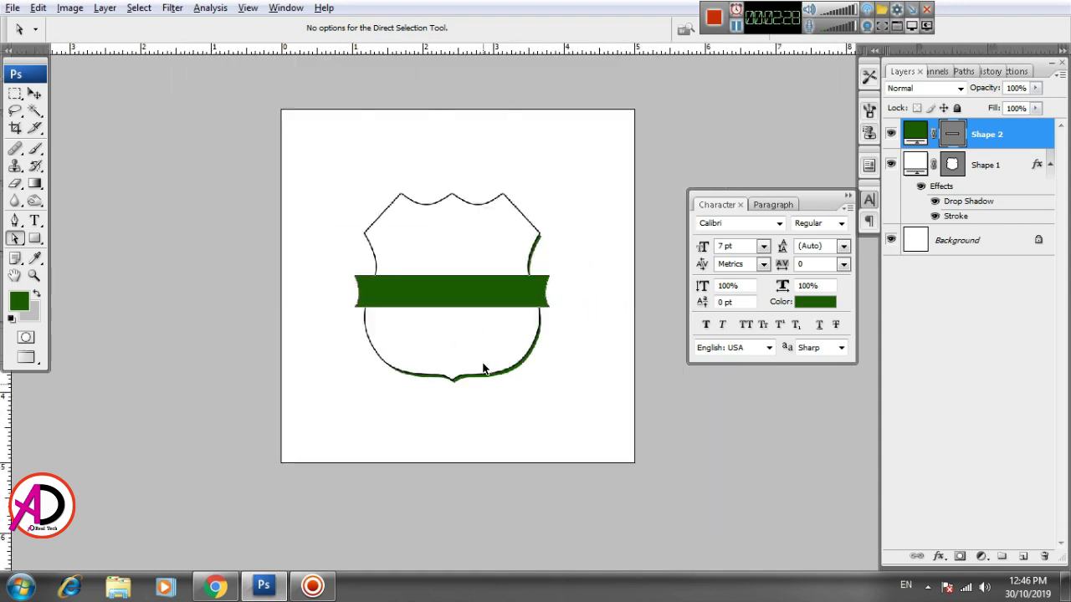
{"action": "scroll", "coordinate": [499, 395], "scroll_direction": "up", "scroll_amount": 2}
{"action": "key", "text": "alt+space"}
{"action": "left_click_drag", "start_coordinate": [627, 404], "coordinate": [626, 441]}
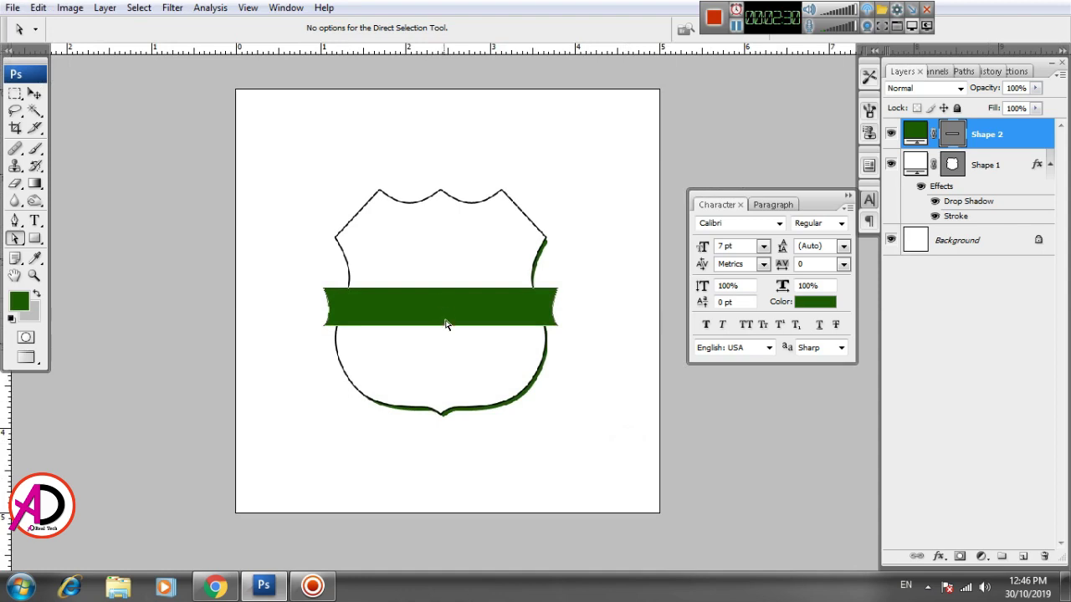
{"action": "left_click", "coordinate": [34, 94]}
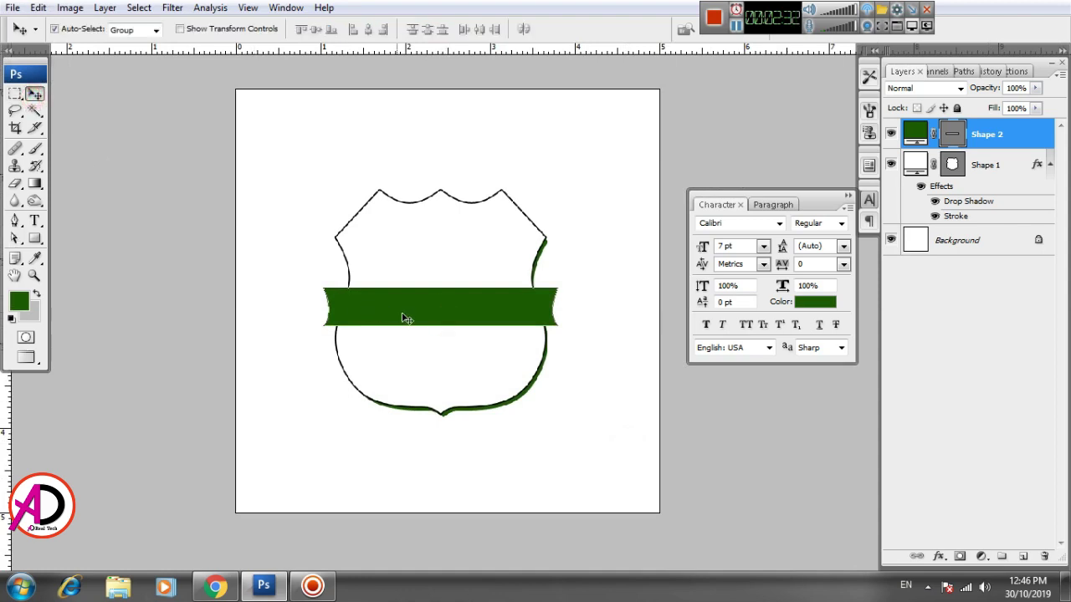
{"action": "key", "text": "ctrl+t"}
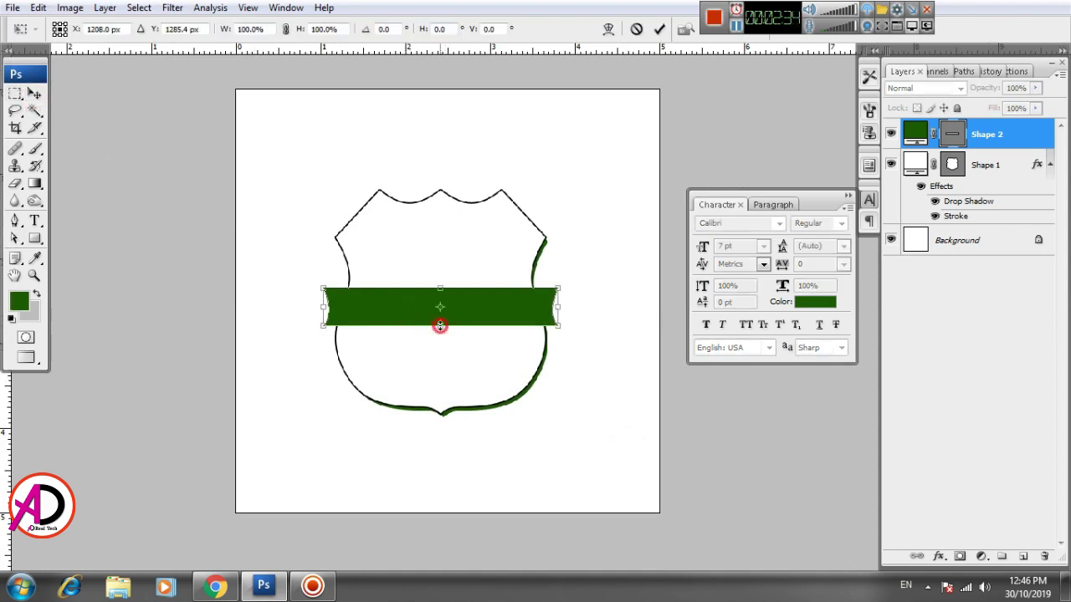
{"action": "left_click_drag", "start_coordinate": [440, 325], "coordinate": [439, 323]}
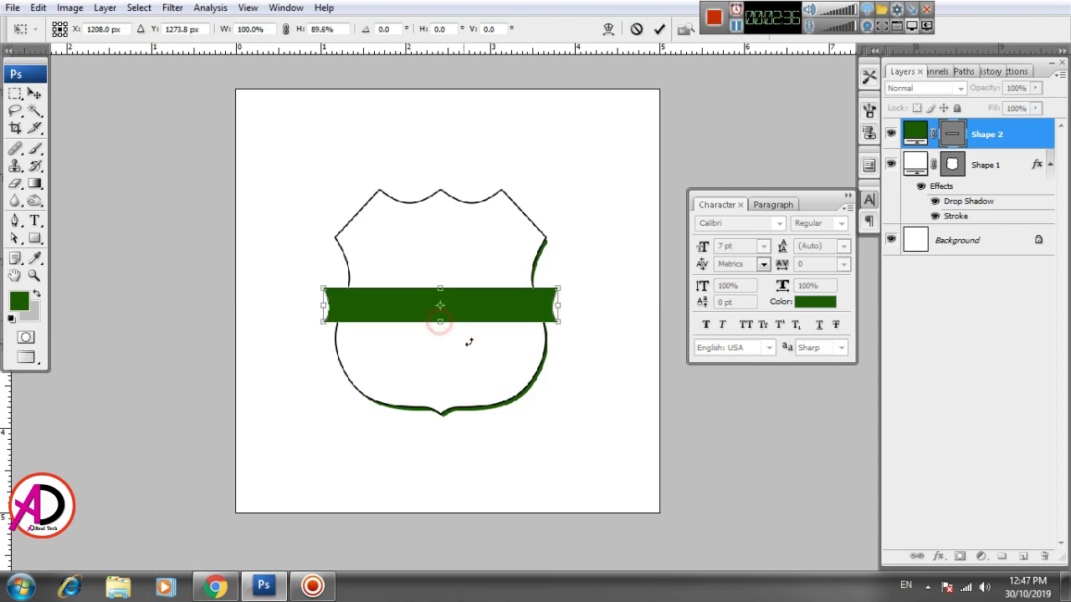
{"action": "key", "text": "Return"}
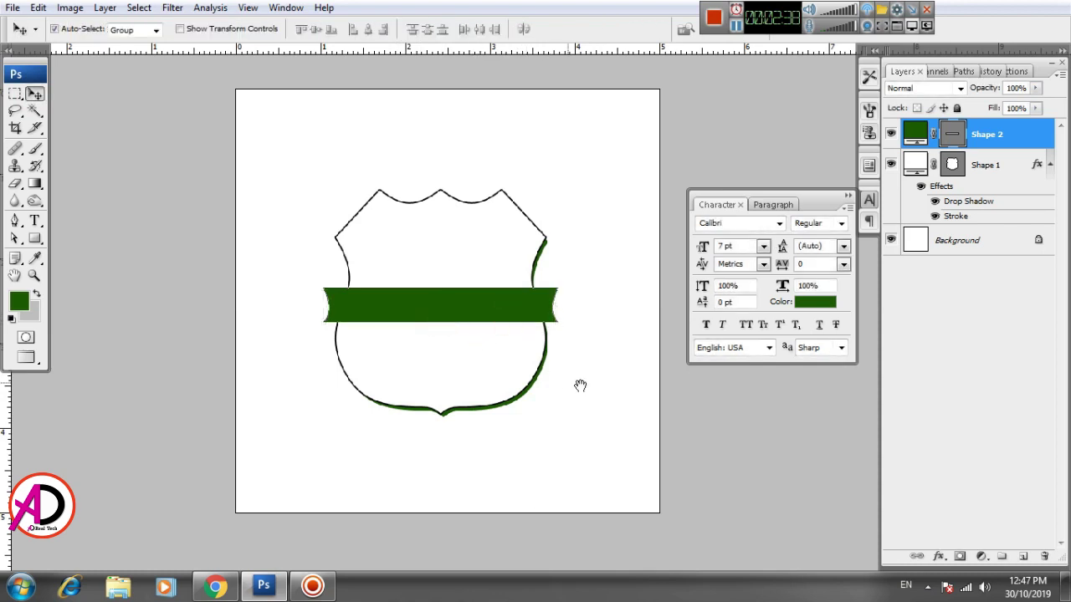
Draw a tall, narrow dark green rectangle on the canvas outside the shield's lower left side.
{"action": "left_click_drag", "start_coordinate": [590, 381], "coordinate": [555, 335]}
{"action": "scroll", "coordinate": [506, 354], "scroll_direction": "up", "scroll_amount": 2}
{"action": "key", "text": "alt+space"}
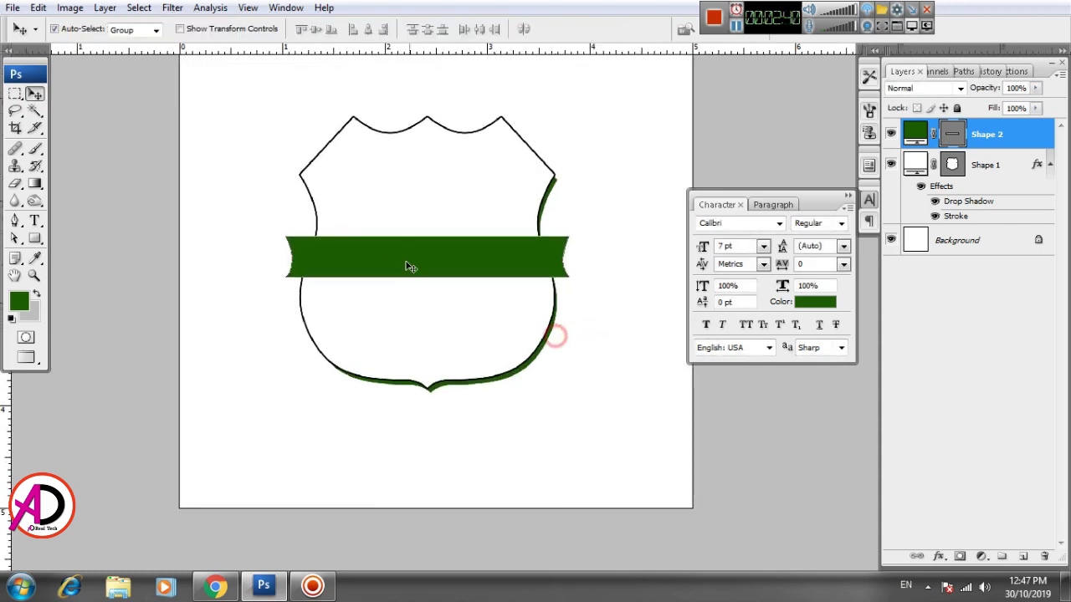
{"action": "left_click", "coordinate": [34, 238]}
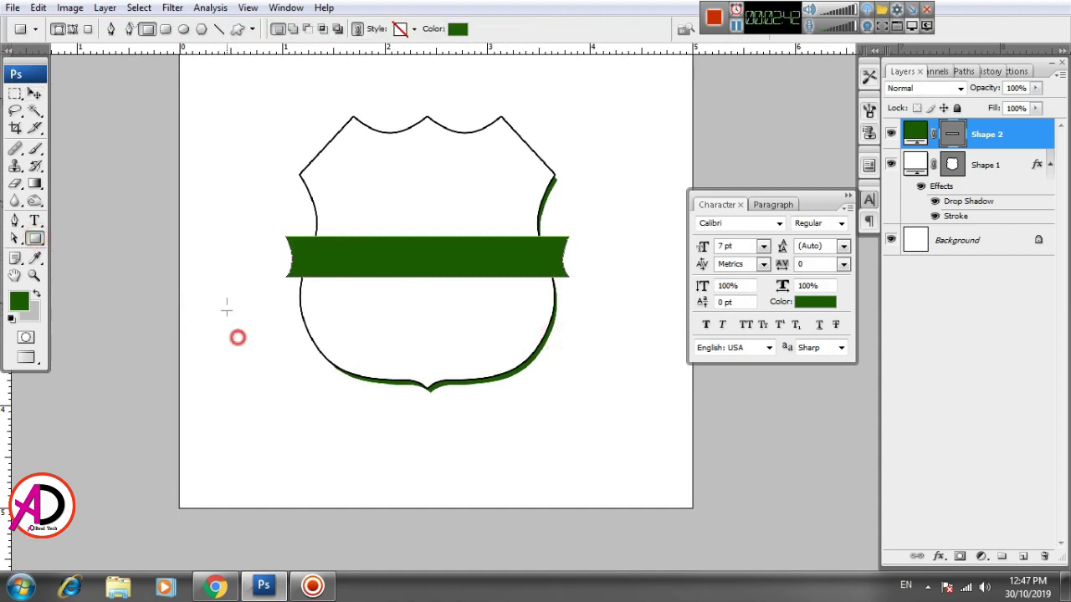
{"action": "left_click_drag", "start_coordinate": [227, 299], "coordinate": [261, 445]}
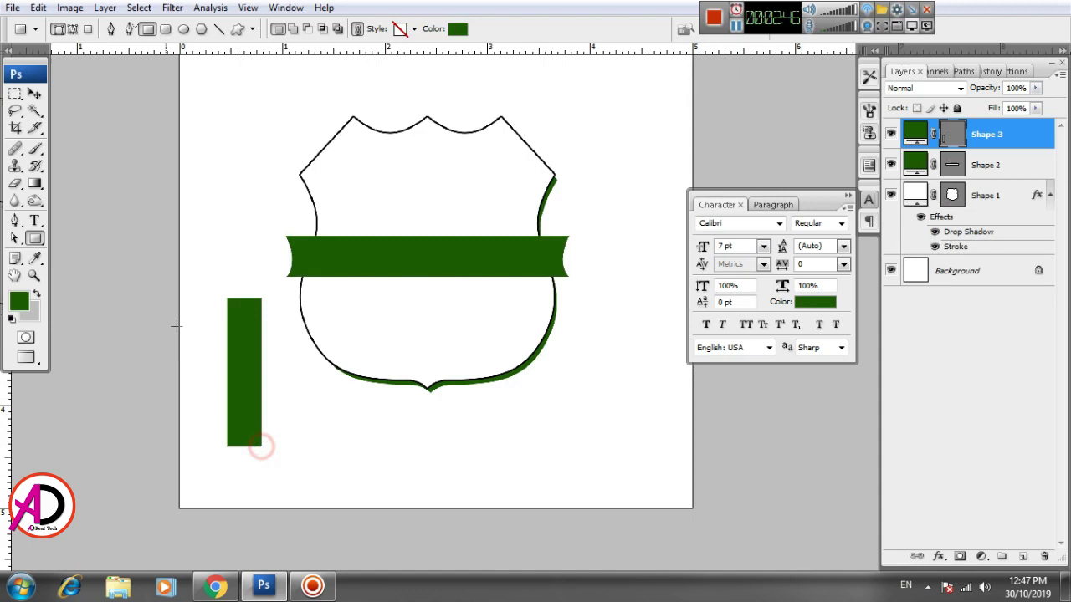
Move the tall rectangle onto the shield's lower left part and rotate it clockwise into a diagonal stripe running up to the banner.
{"action": "left_click", "coordinate": [34, 93]}
{"action": "left_click", "coordinate": [291, 382]}
{"action": "left_click_drag", "start_coordinate": [259, 363], "coordinate": [426, 379]}
{"action": "key", "text": "ctrl+t"}
{"action": "left_click_drag", "start_coordinate": [357, 365], "coordinate": [353, 328]}
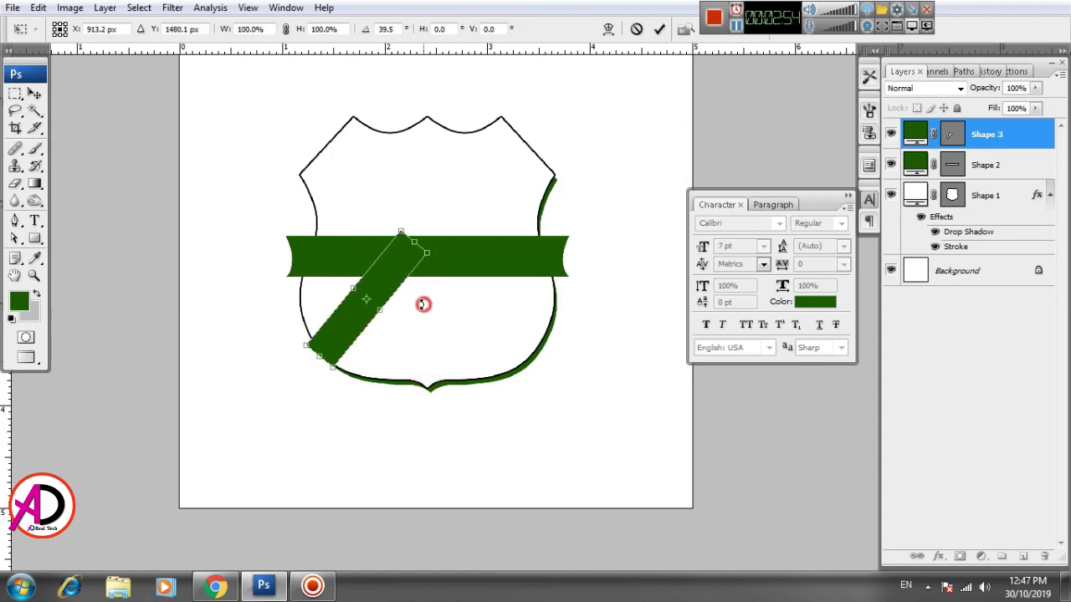
{"action": "left_click_drag", "start_coordinate": [422, 304], "coordinate": [374, 325]}
{"action": "key", "text": "Return"}
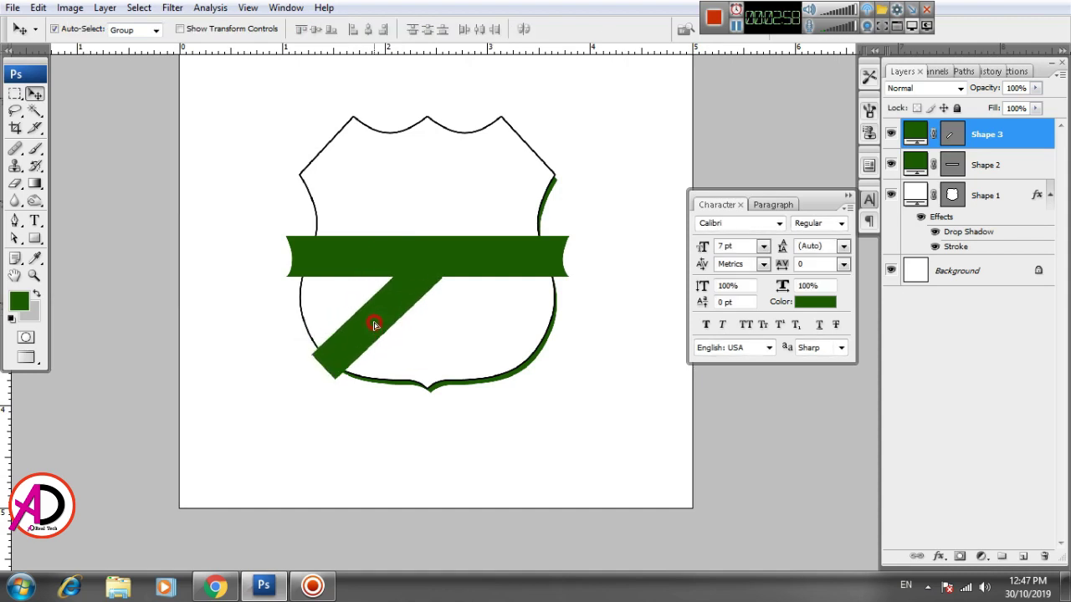
Scale the diagonal stripe down to about 88% so its lower end meets the shield's lower left outline.
{"action": "key", "text": "ctrl+t"}
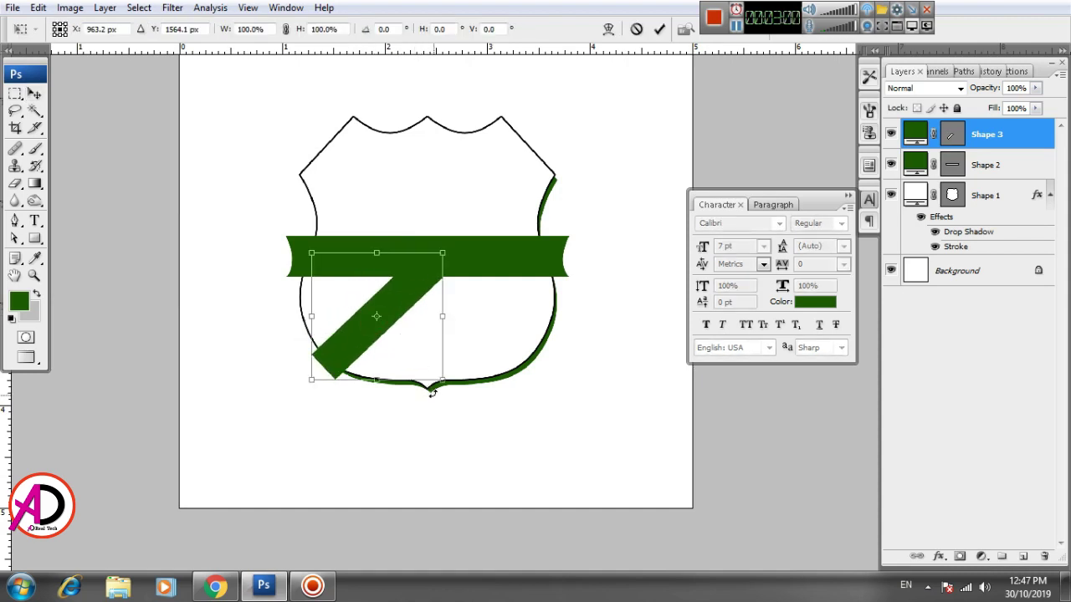
{"action": "left_click_drag", "start_coordinate": [442, 382], "coordinate": [424, 366]}
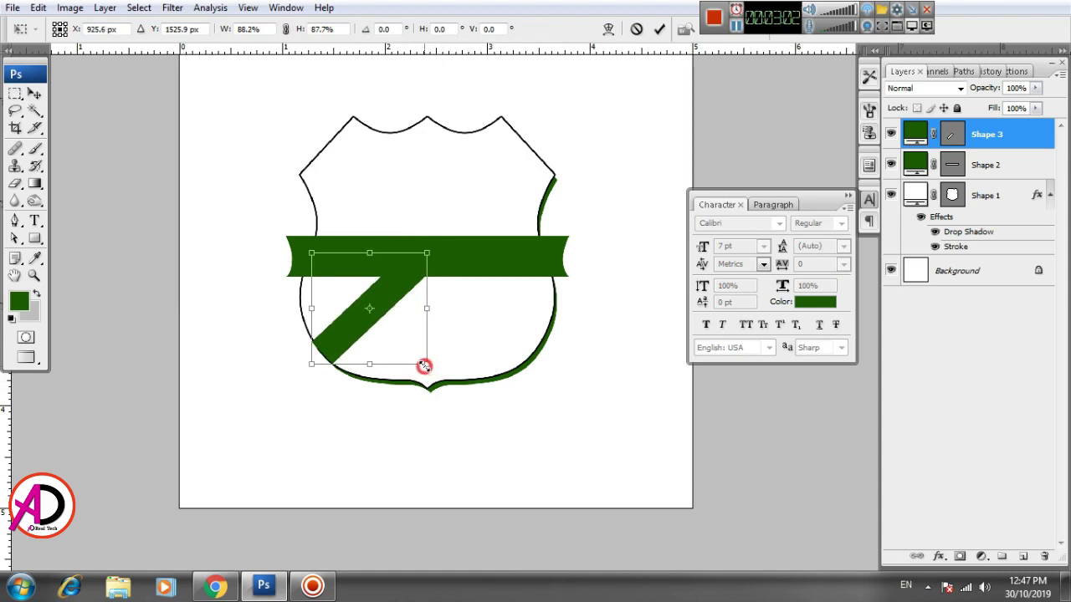
{"action": "left_click_drag", "start_coordinate": [385, 315], "coordinate": [389, 311]}
{"action": "key", "text": "Return"}
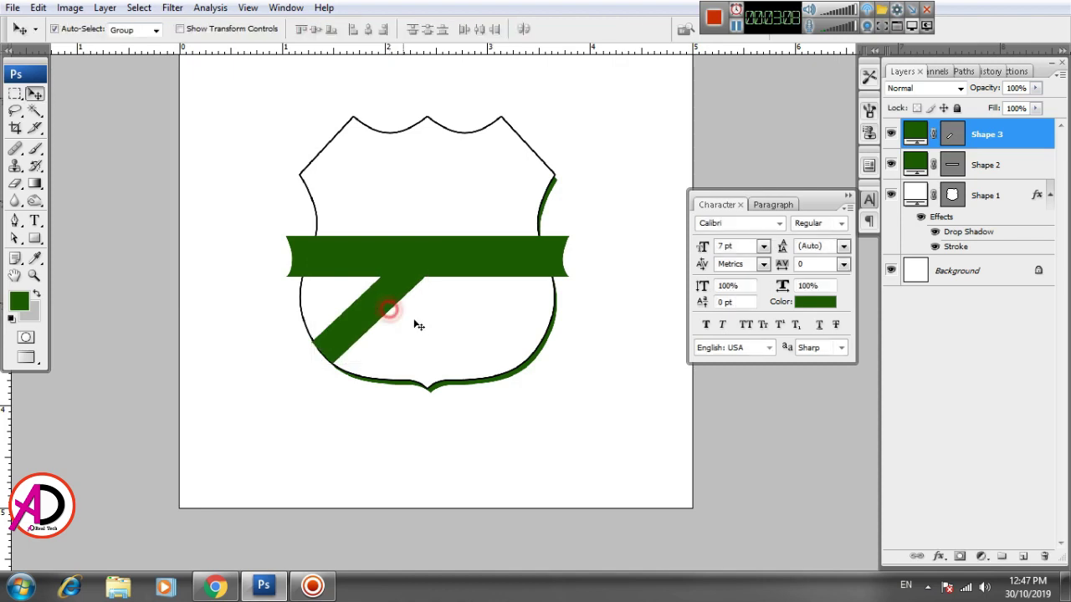
{"action": "left_click", "coordinate": [815, 302]}
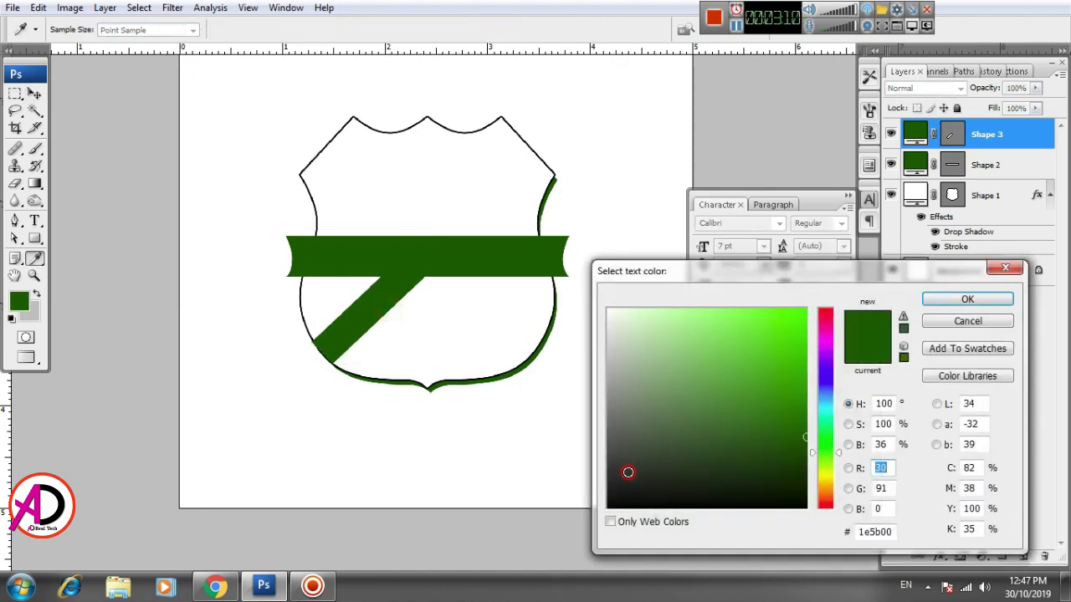
{"action": "left_click_drag", "start_coordinate": [627, 472], "coordinate": [587, 508]}
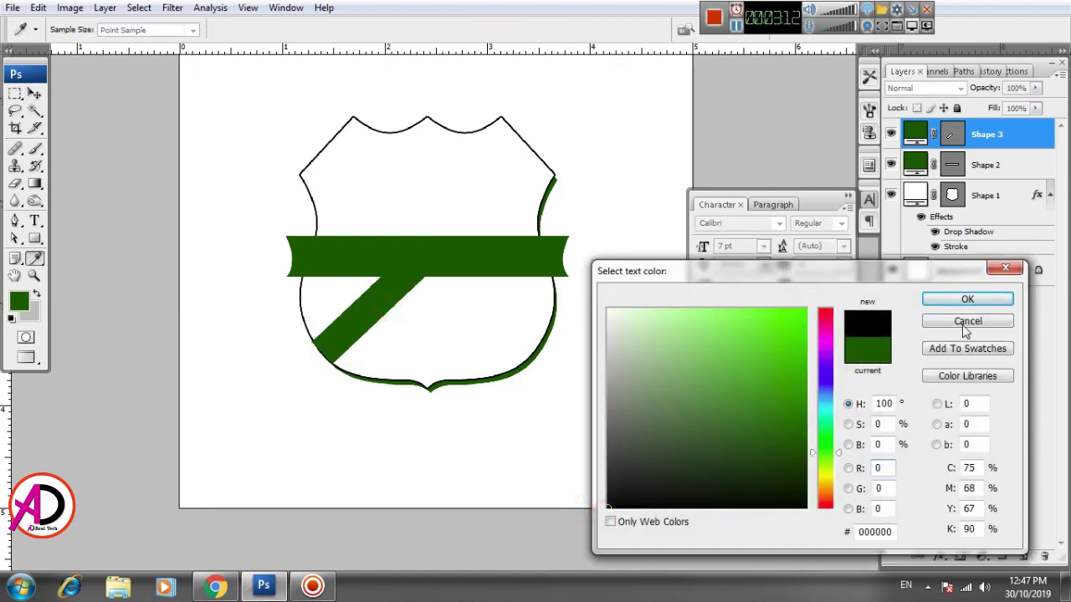
{"action": "left_click", "coordinate": [967, 325]}
Fill the diagonal stripe with black and move its layer below the green banner's layer.
{"action": "double_click", "coordinate": [913, 133]}
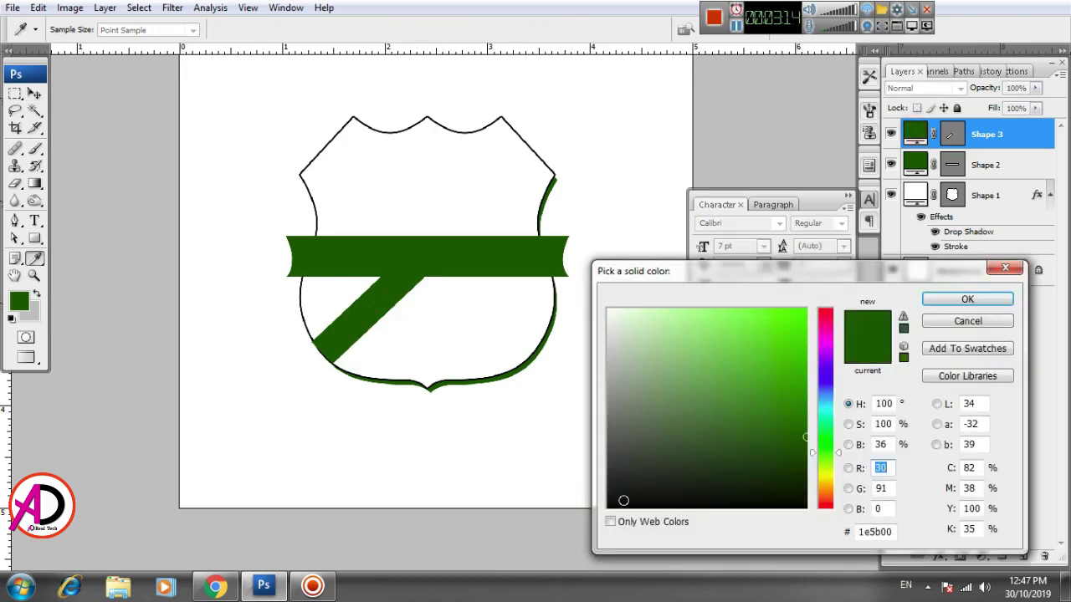
{"action": "left_click_drag", "start_coordinate": [623, 500], "coordinate": [577, 520]}
{"action": "left_click", "coordinate": [967, 299]}
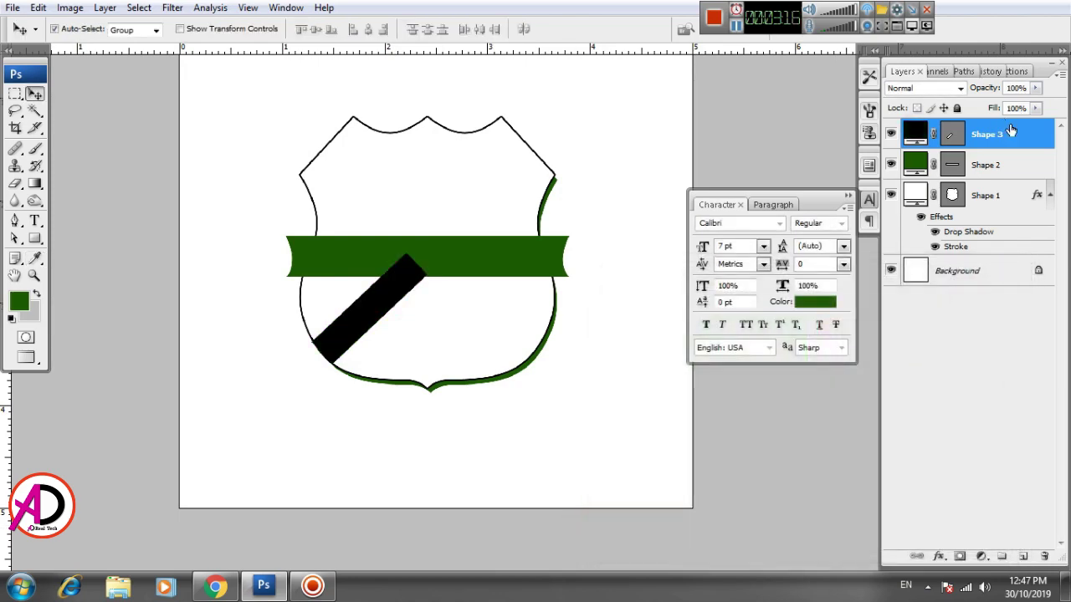
{"action": "left_click_drag", "start_coordinate": [999, 134], "coordinate": [1010, 165]}
Examine how the black stripe meets the shield's outline and the green banner.
{"action": "scroll", "coordinate": [476, 352], "scroll_direction": "up", "scroll_amount": 2}
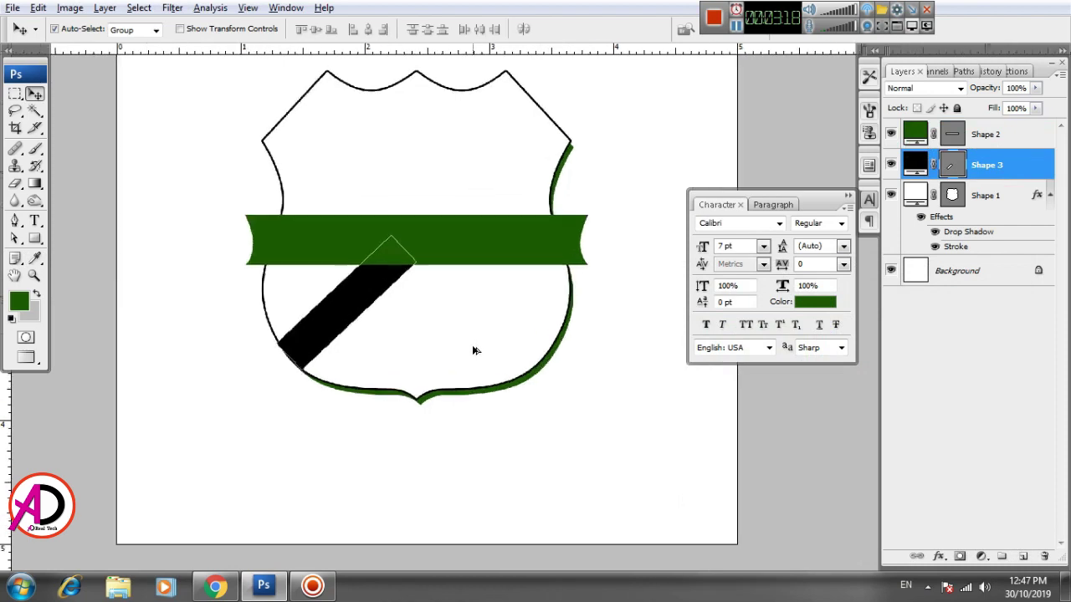
{"action": "left_click", "coordinate": [480, 342]}
{"action": "scroll", "coordinate": [492, 403], "scroll_direction": "up", "scroll_amount": 2}
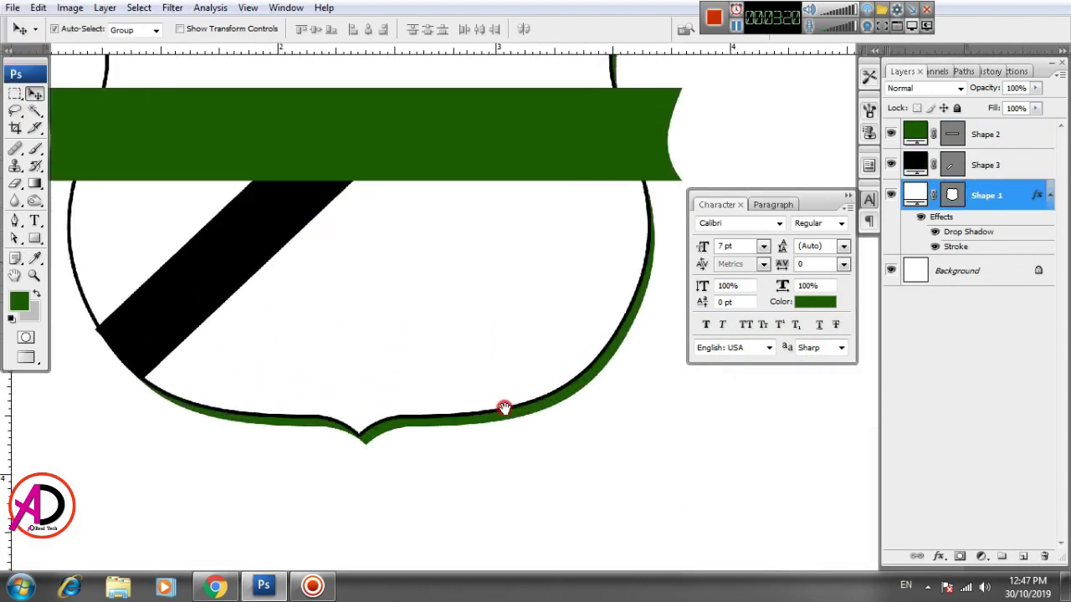
{"action": "scroll", "coordinate": [502, 406], "scroll_direction": "down", "scroll_amount": 3}
{"action": "scroll", "coordinate": [461, 402], "scroll_direction": "down", "scroll_amount": 2}
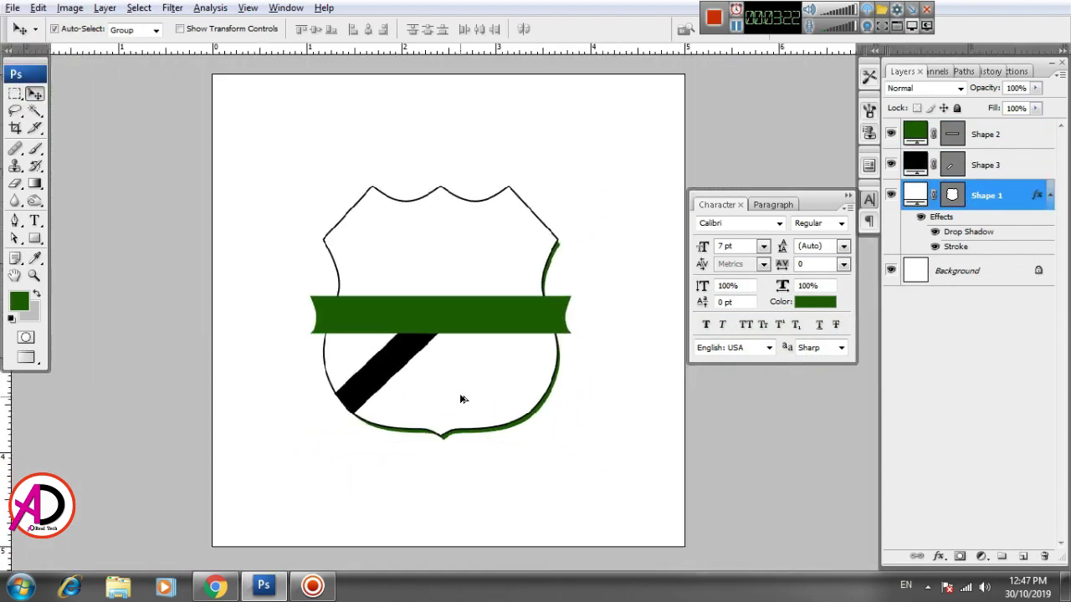
{"action": "scroll", "coordinate": [452, 402], "scroll_direction": "down", "scroll_amount": 1}
{"action": "scroll", "coordinate": [459, 396], "scroll_direction": "up", "scroll_amount": 1}
{"action": "scroll", "coordinate": [475, 399], "scroll_direction": "up", "scroll_amount": 1}
Try to refit the black diagonal stripe to the shield's lower left outline by moving it and scaling it to about 103.3% by 104%.
{"action": "left_click", "coordinate": [401, 362]}
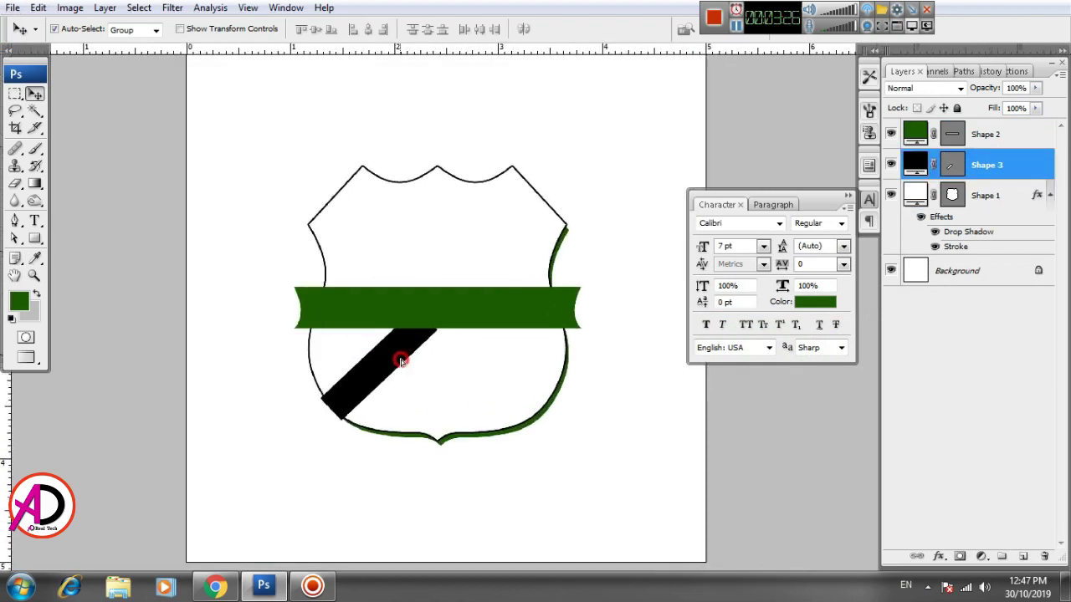
{"action": "mouse_move", "coordinate": [400, 362]}
{"action": "left_mouse_down"}
{"action": "mouse_move", "coordinate": [413, 375]}
{"action": "mouse_move", "coordinate": [404, 375]}
{"action": "left_mouse_up"}
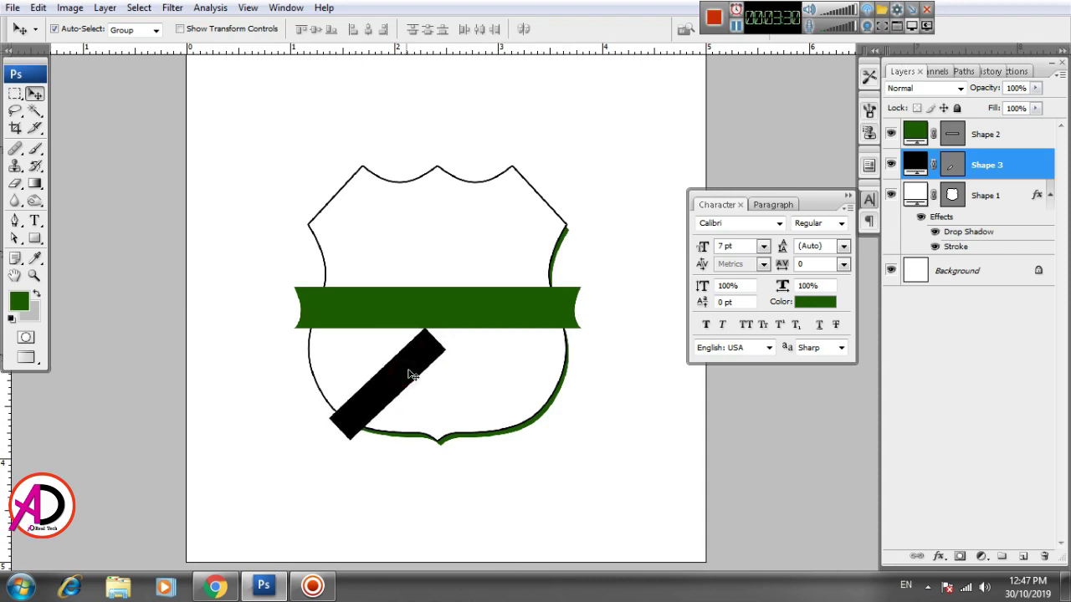
{"action": "key", "text": "ctrl+t"}
{"action": "left_click_drag", "start_coordinate": [446, 327], "coordinate": [474, 308]}
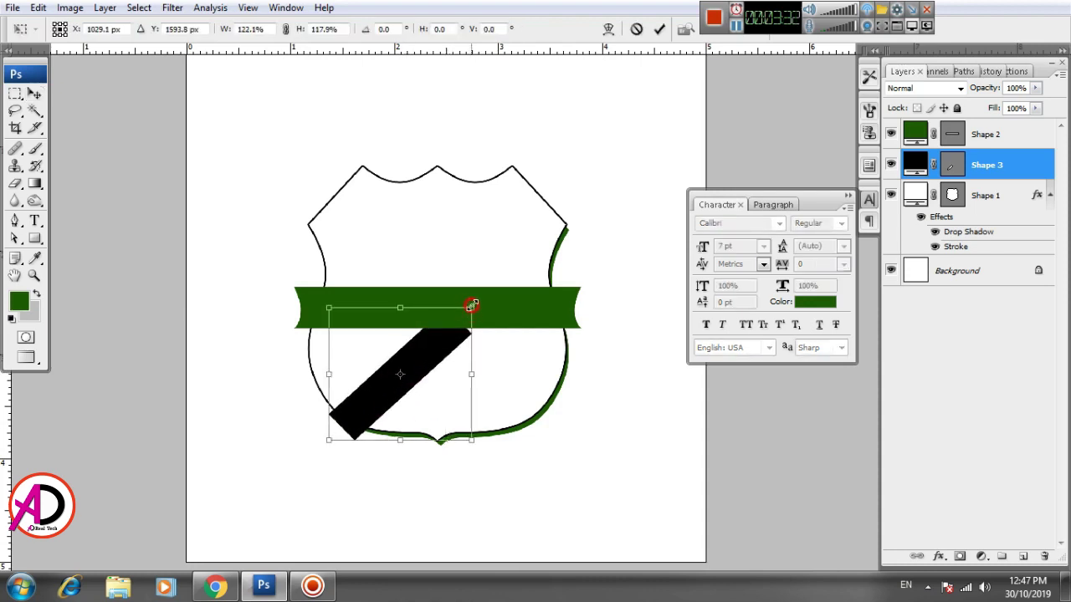
{"action": "left_click_drag", "start_coordinate": [473, 441], "coordinate": [451, 424]}
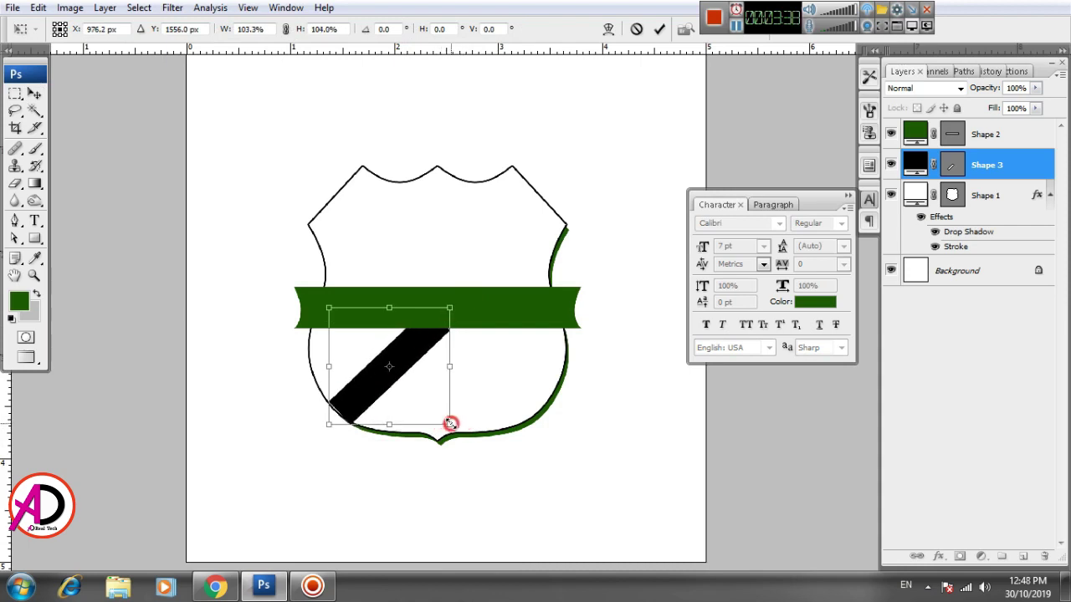
{"action": "left_click_drag", "start_coordinate": [382, 393], "coordinate": [374, 384]}
{"action": "left_click_drag", "start_coordinate": [370, 384], "coordinate": [370, 383]}
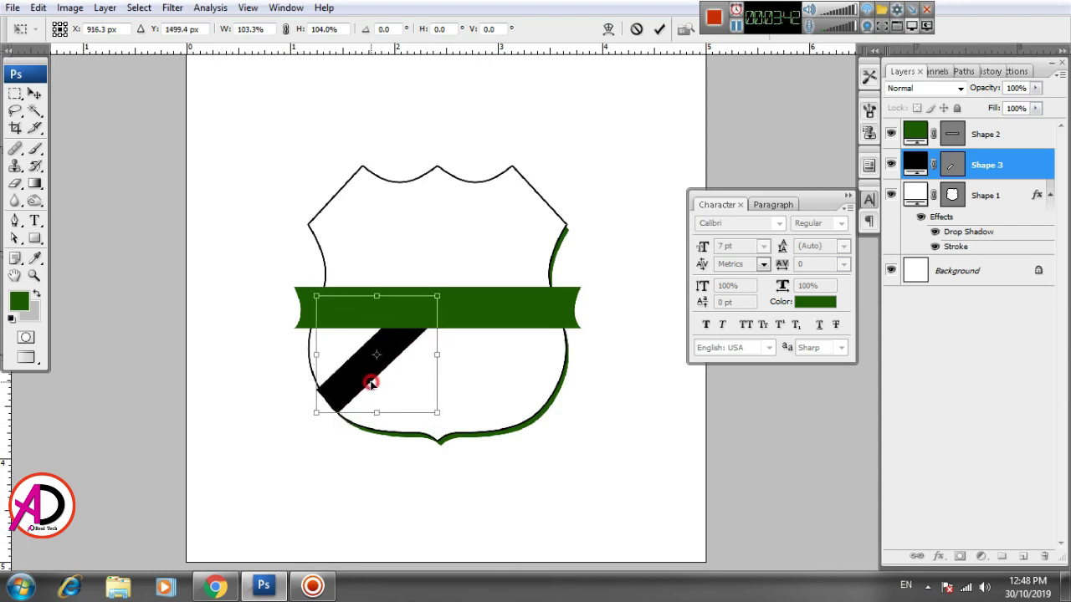
{"action": "key", "text": "Return"}
{"action": "left_click", "coordinate": [376, 381]}
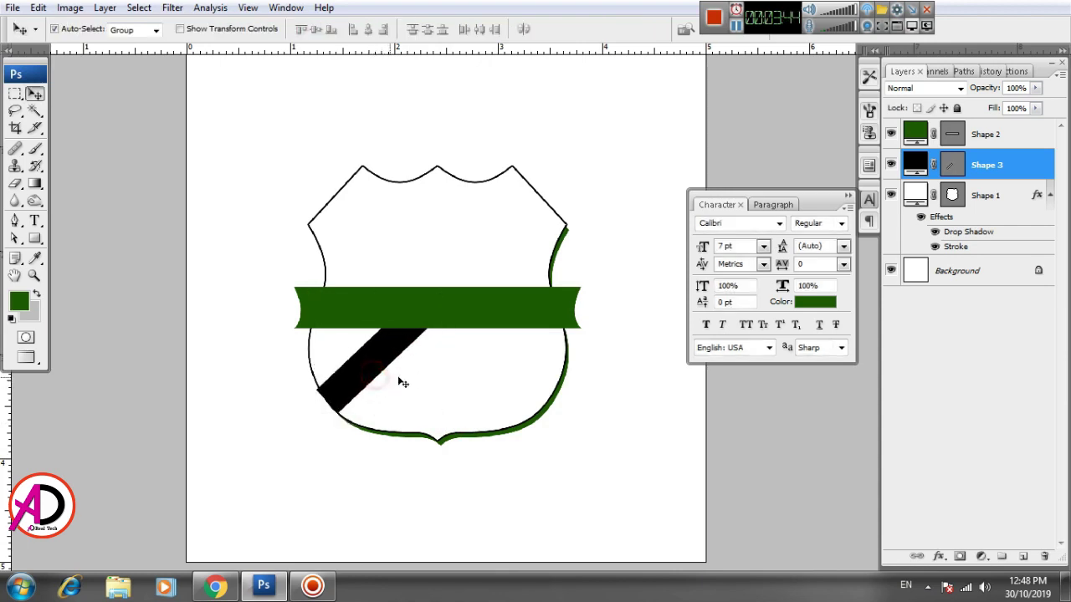
{"action": "left_click_drag", "start_coordinate": [396, 354], "coordinate": [397, 353]}
Delete the black diagonal stripe's layer and make the shield's layer active.
{"action": "right_click", "coordinate": [1019, 171]}
{"action": "left_click", "coordinate": [945, 240]}
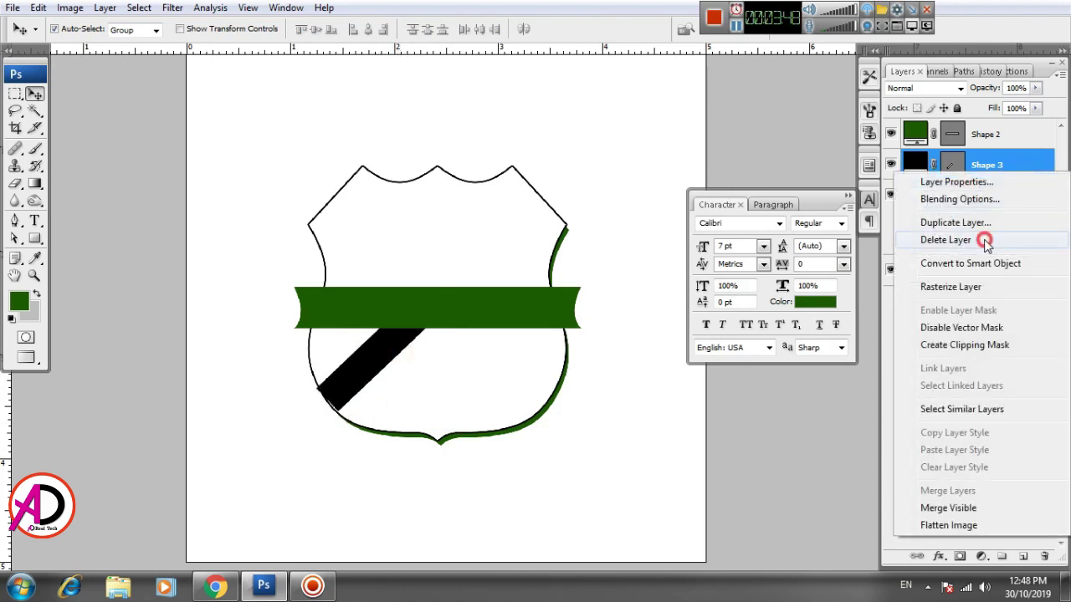
{"action": "key", "text": "Return"}
{"action": "scroll", "coordinate": [443, 395], "scroll_direction": "up", "scroll_amount": 1}
{"action": "left_click", "coordinate": [461, 339]}
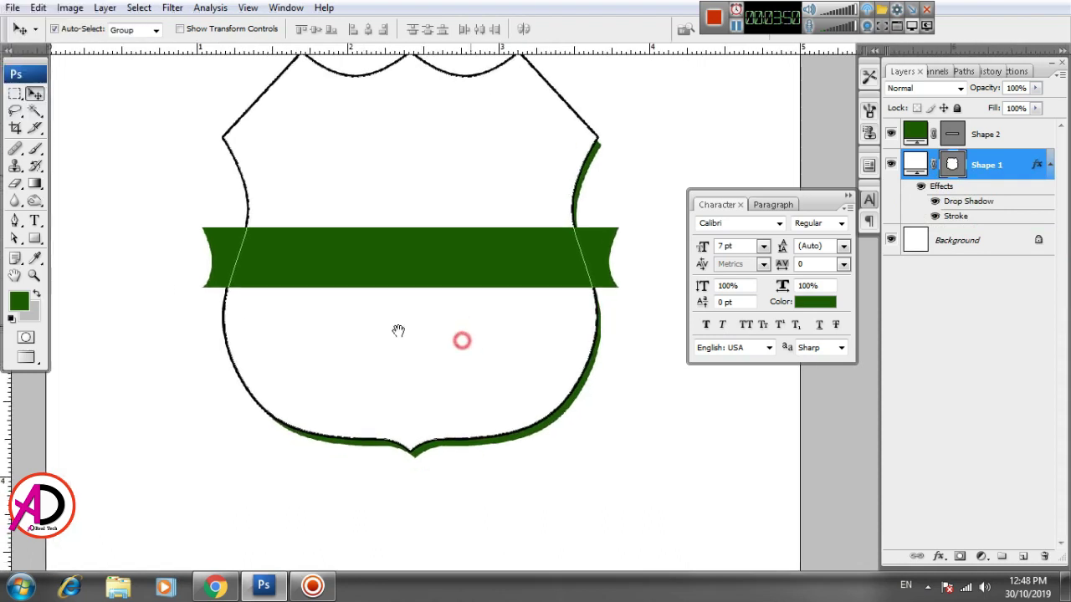
Try to draw a new diagonal stripe as a Pen tool shape layer from the shield's lower left edge to the banner, and undo its points.
{"action": "left_click", "coordinate": [15, 220]}
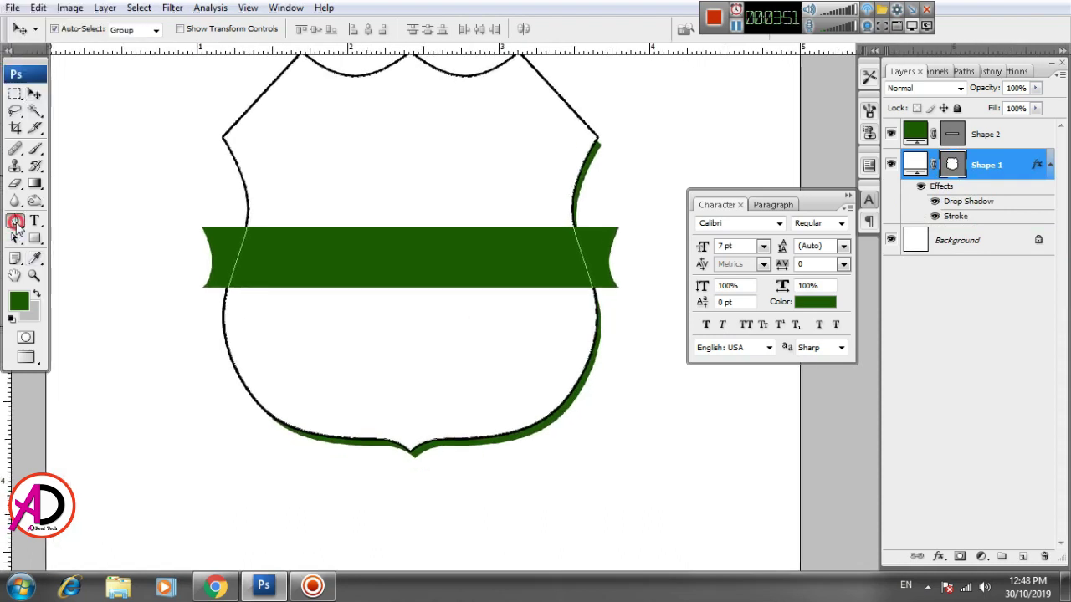
{"action": "left_click", "coordinate": [245, 389]}
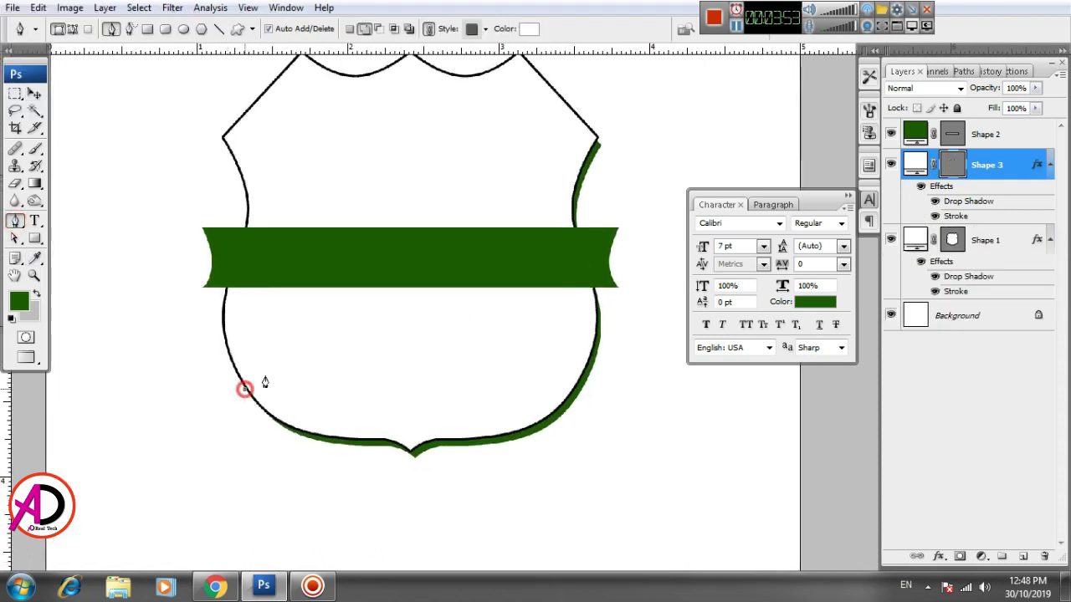
{"action": "left_click", "coordinate": [475, 260]}
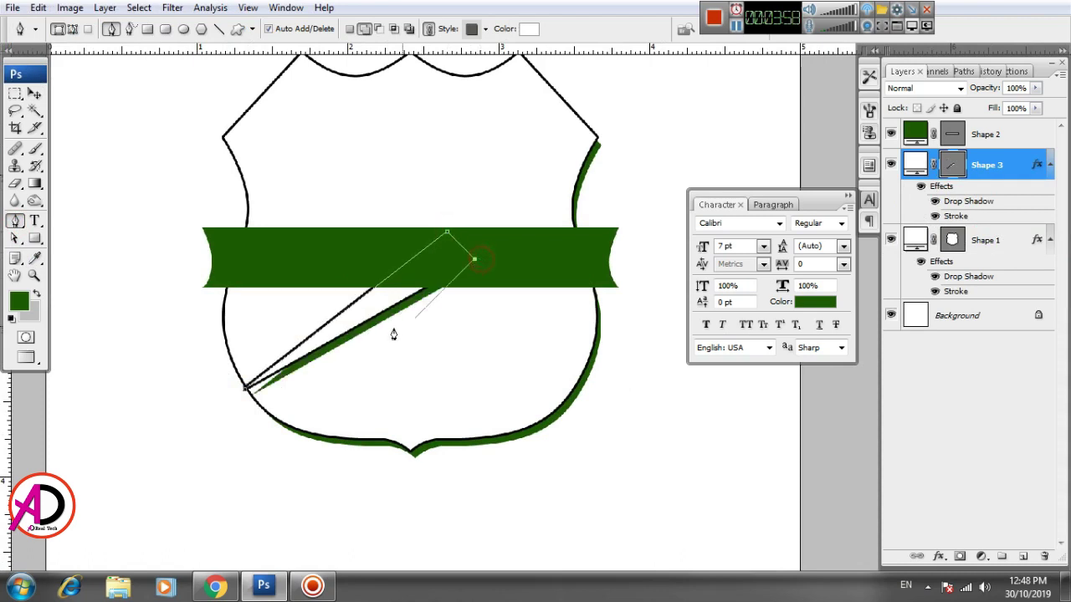
{"action": "key", "text": "ctrl+z"}
{"action": "key", "text": "ctrl+alt+z"}
{"action": "key", "text": "ctrl+alt+z"}
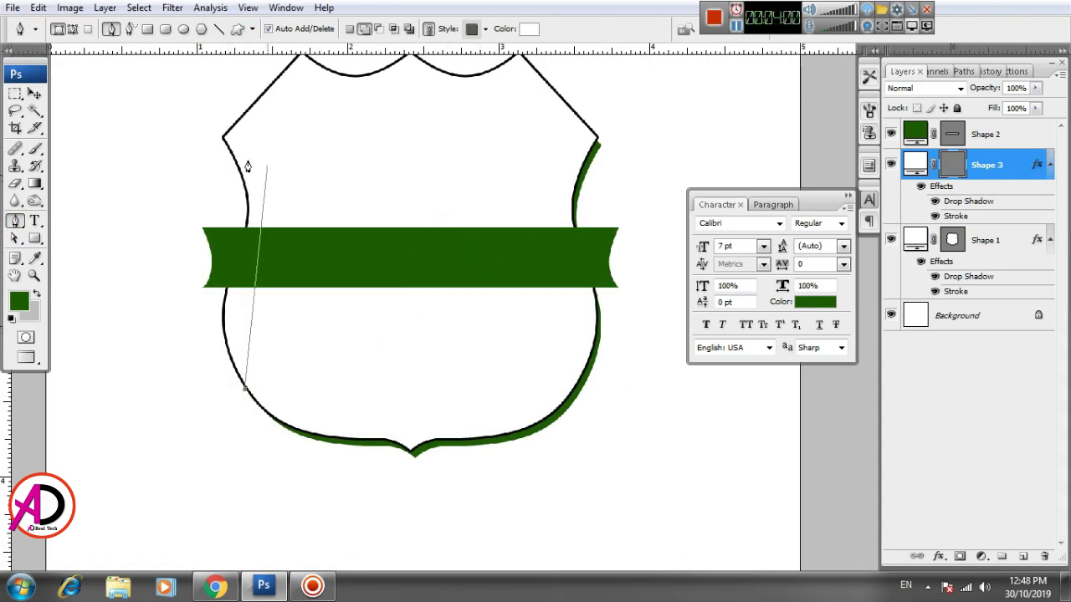
Outline a diagonal stripe as a Pen path from the shield's lower left edge up behind the banner and convert it to a selection.
{"action": "left_click", "coordinate": [72, 28]}
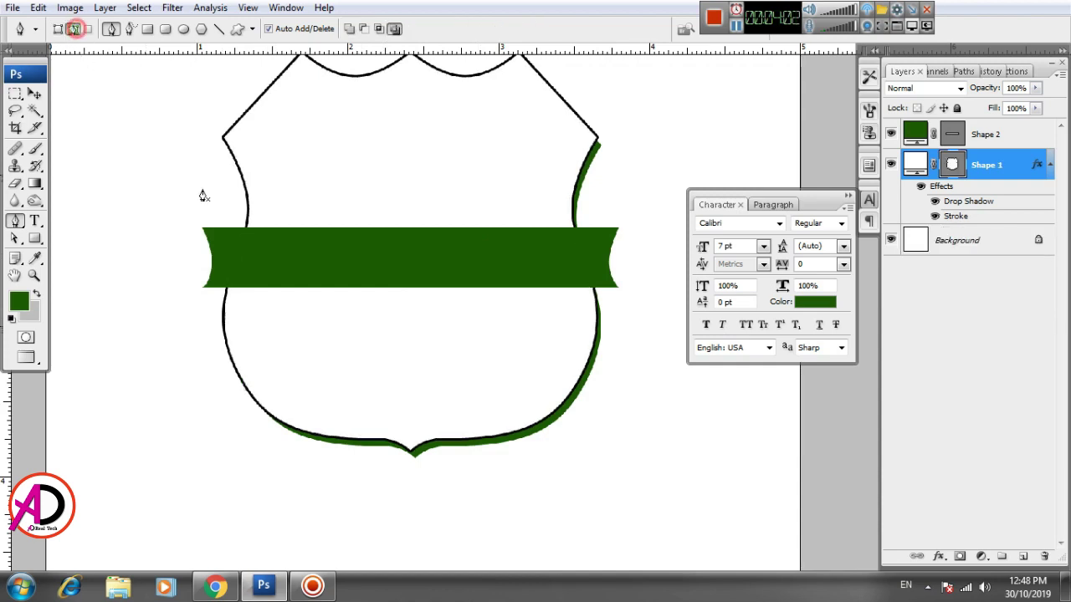
{"action": "left_click", "coordinate": [254, 395]}
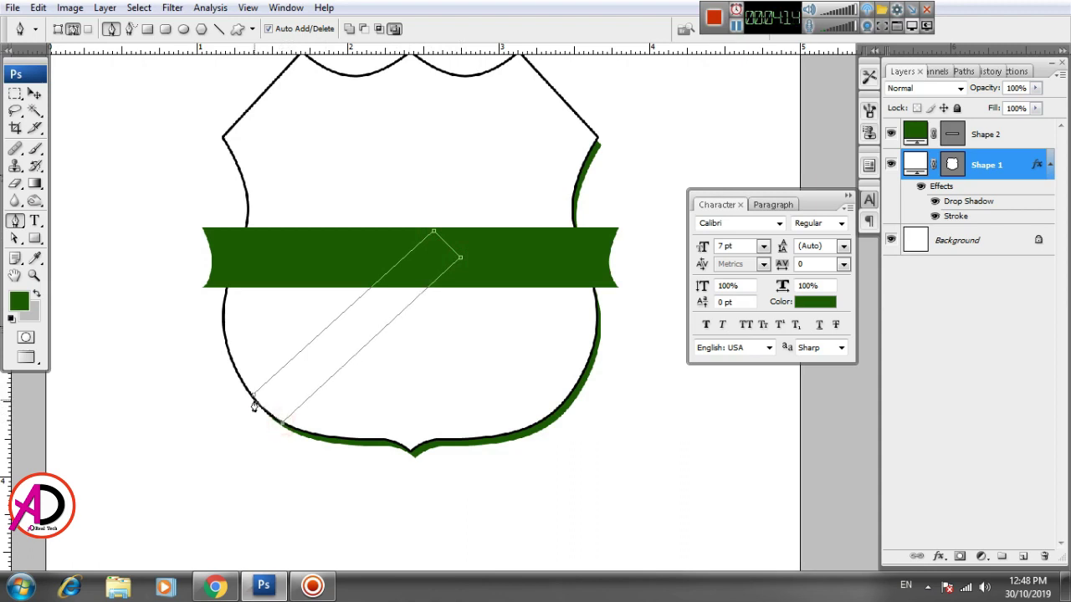
{"action": "left_click", "coordinate": [251, 398]}
{"action": "key", "text": "ctrl+Return"}
Fill the stripe selection with a black (000000) solid color fill layer.
{"action": "left_click", "coordinate": [981, 556]}
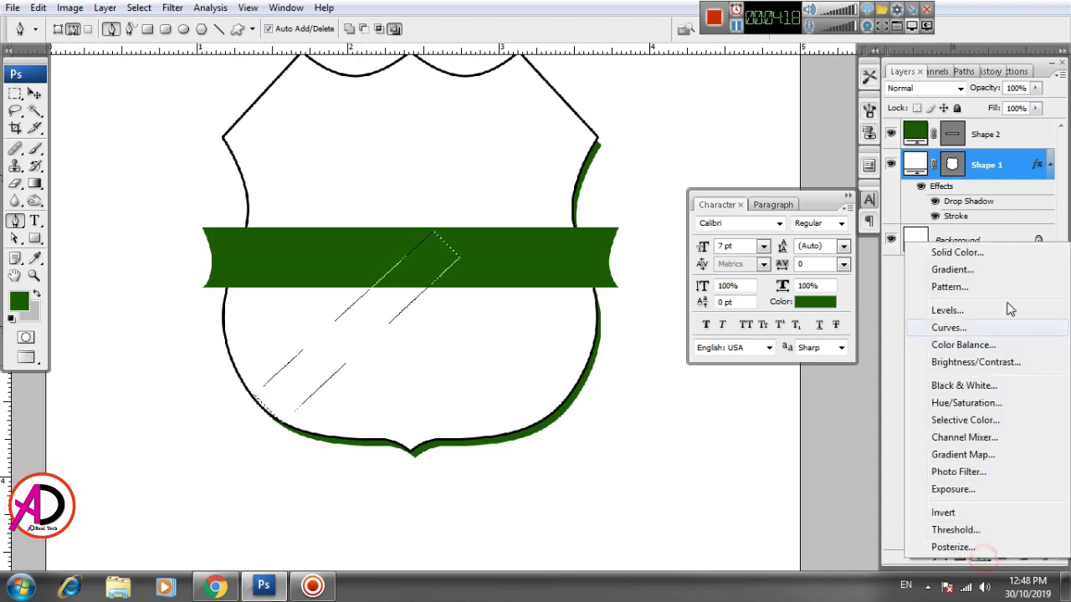
{"action": "left_click", "coordinate": [993, 255]}
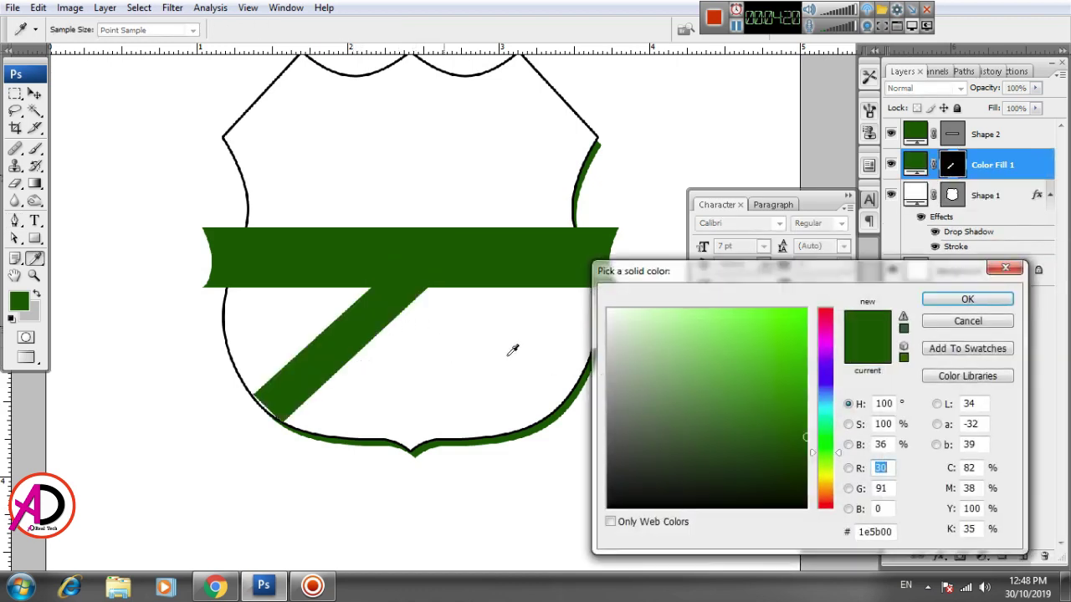
{"action": "left_click_drag", "start_coordinate": [627, 501], "coordinate": [573, 521]}
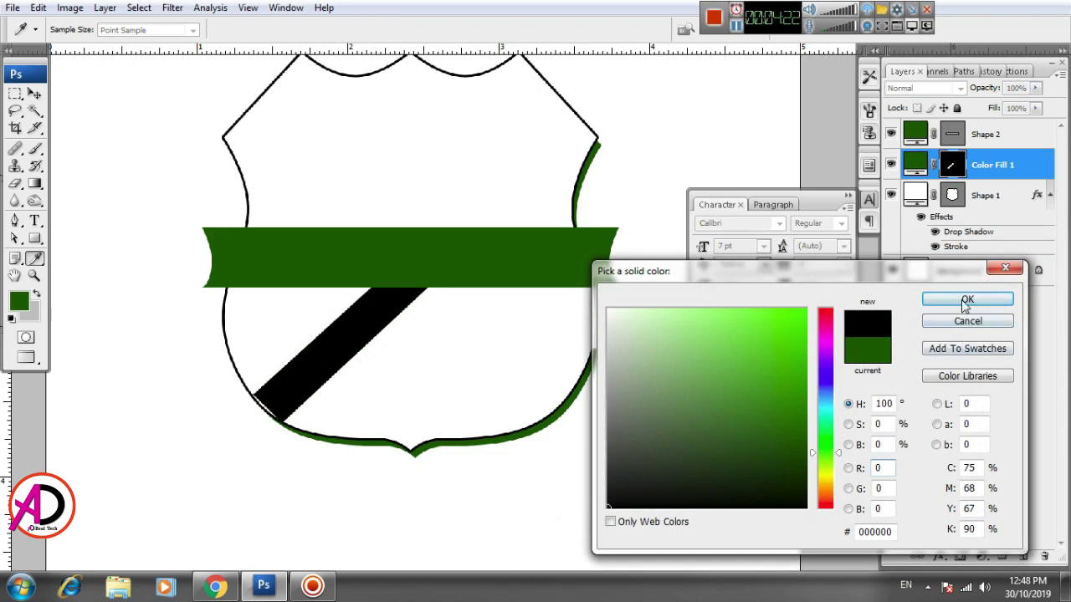
{"action": "left_click", "coordinate": [966, 299]}
{"action": "left_click", "coordinate": [34, 94]}
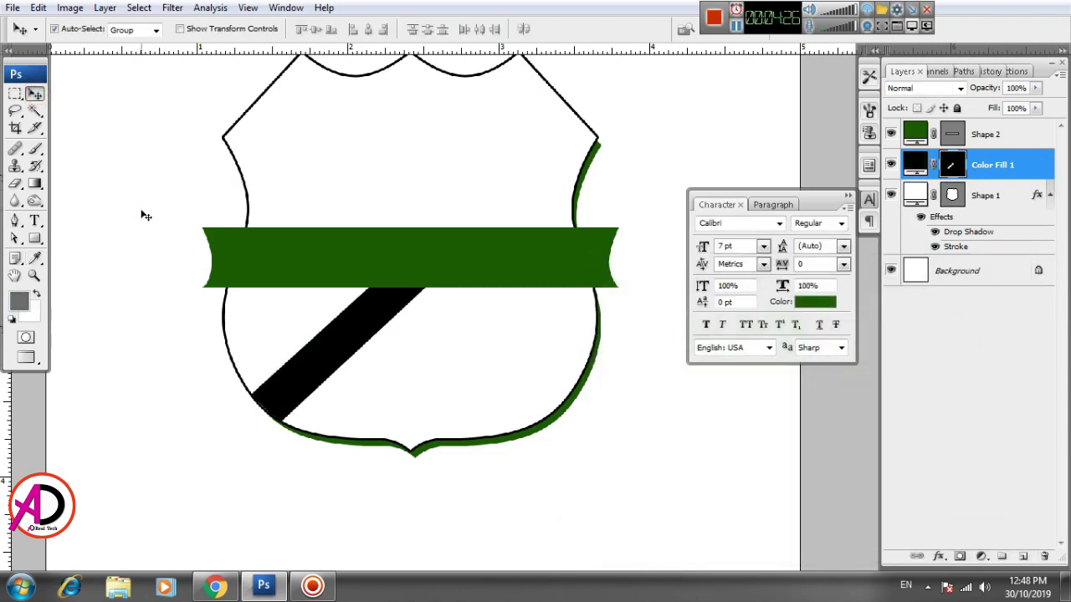
Examine the new black stripe against the shield's outline and the whole badge on the canvas.
{"action": "left_click_drag", "start_coordinate": [470, 395], "coordinate": [511, 409]}
{"action": "scroll", "coordinate": [488, 426], "scroll_direction": "down", "scroll_amount": 6}
{"action": "scroll", "coordinate": [494, 440], "scroll_direction": "up", "scroll_amount": 3}
{"action": "key", "text": "alt+space"}
{"action": "scroll", "coordinate": [482, 382], "scroll_direction": "down", "scroll_amount": 2}
{"action": "scroll", "coordinate": [485, 388], "scroll_direction": "up", "scroll_amount": 5}
{"action": "scroll", "coordinate": [514, 420], "scroll_direction": "down", "scroll_amount": 2}
{"action": "scroll", "coordinate": [514, 435], "scroll_direction": "up", "scroll_amount": 1}
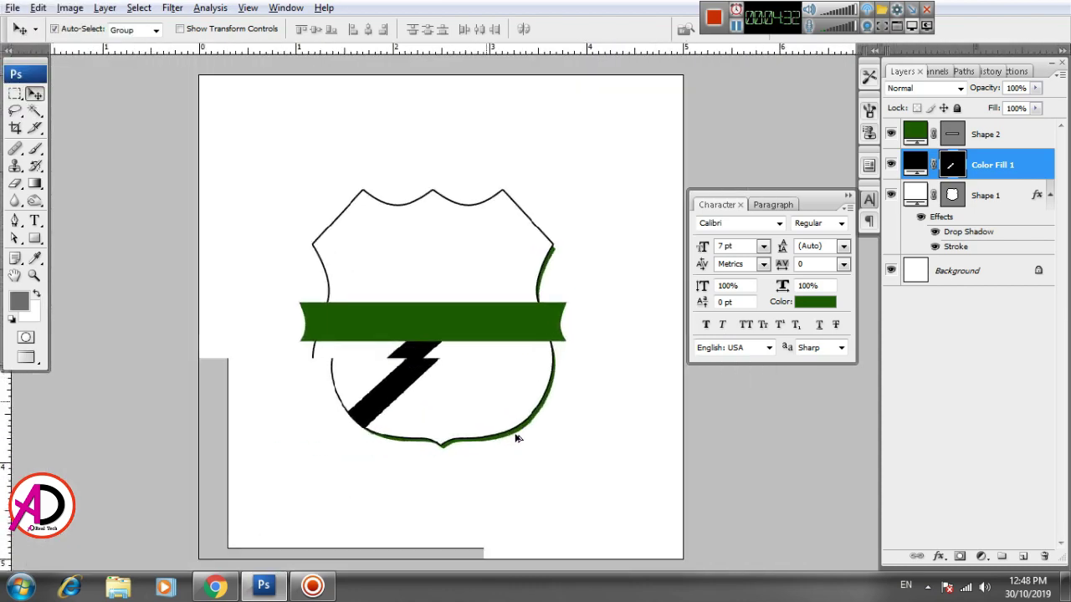
{"action": "key", "text": "alt+space"}
{"action": "left_click_drag", "start_coordinate": [562, 463], "coordinate": [569, 442]}
{"action": "scroll", "coordinate": [569, 443], "scroll_direction": "down", "scroll_amount": 3}
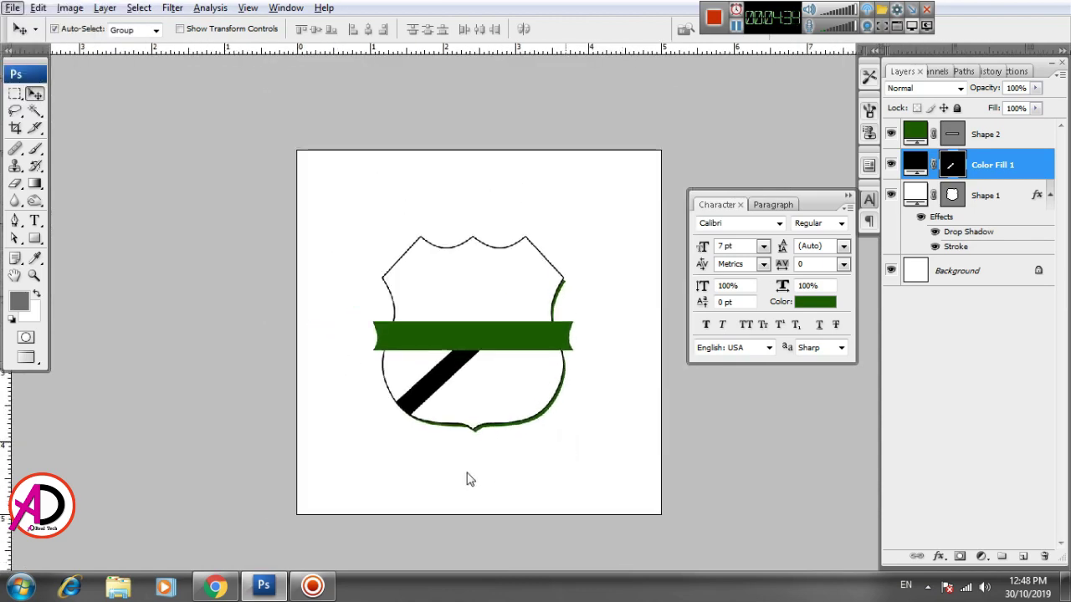
Open the 365380_book-silhouette-png image from the desktop's New folder (2), ignoring its invalid ICC profile.
{"action": "left_click", "coordinate": [118, 586]}
{"action": "left_click", "coordinate": [204, 207]}
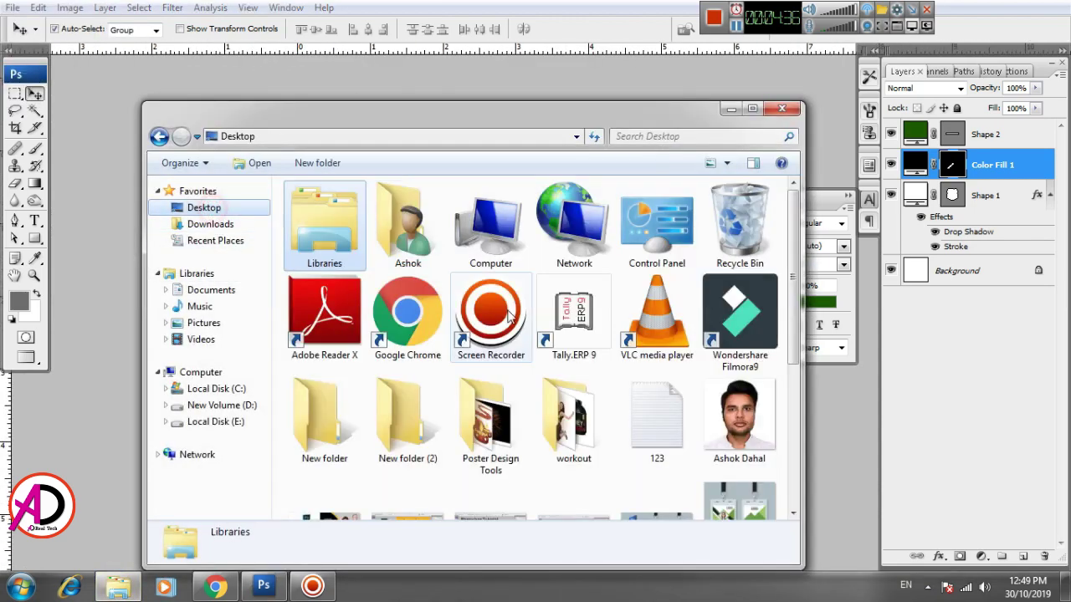
{"action": "double_click", "coordinate": [407, 422]}
{"action": "left_click", "coordinate": [423, 247]}
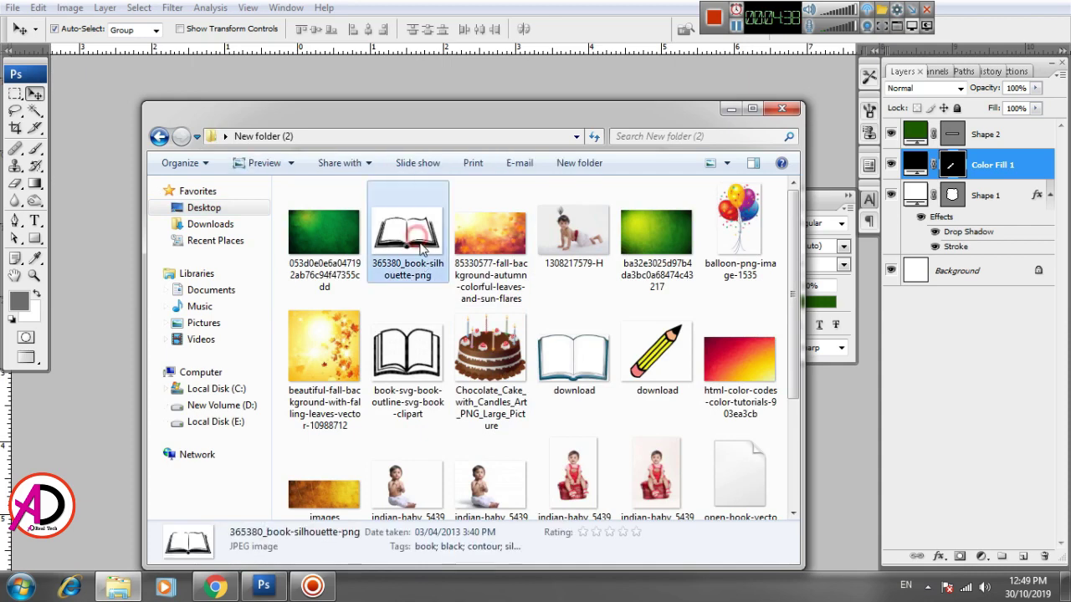
{"action": "left_click_drag", "start_coordinate": [423, 247], "coordinate": [120, 312]}
{"action": "left_click", "coordinate": [498, 228]}
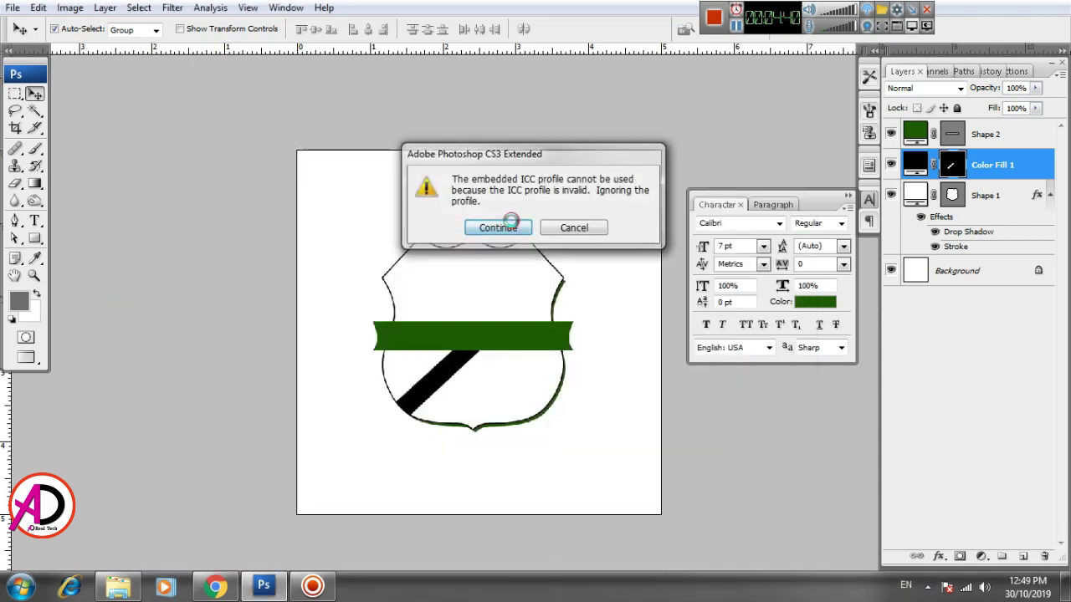
Select the white background around the book with the Magic Wand, invert the selection to the black book artwork and copy it.
{"action": "left_click_drag", "start_coordinate": [552, 389], "coordinate": [417, 352]}
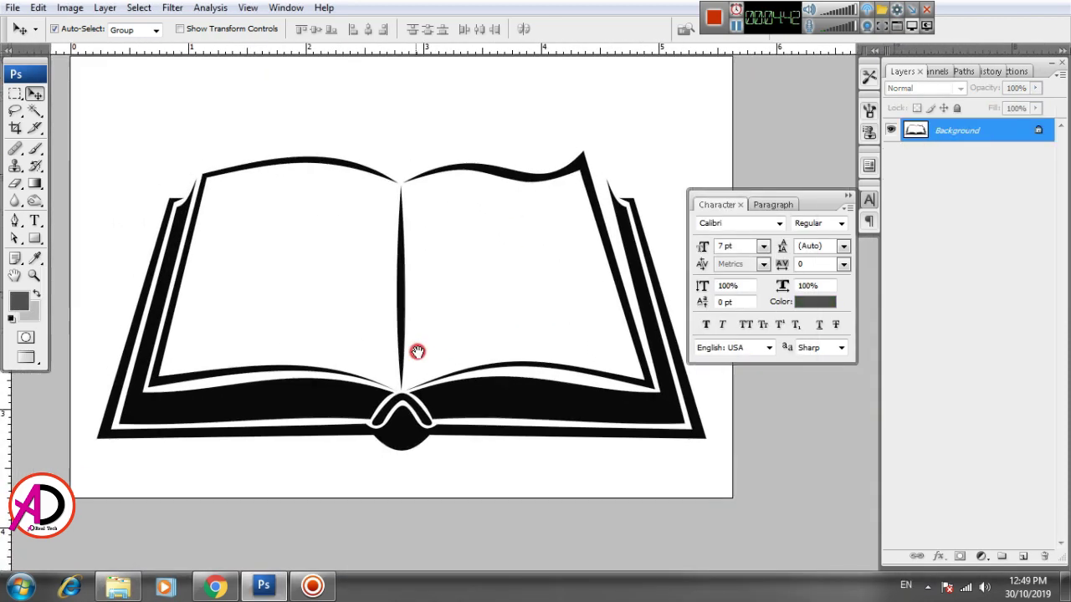
{"action": "key", "text": "ctrl+minus"}
{"action": "left_click", "coordinate": [34, 111]}
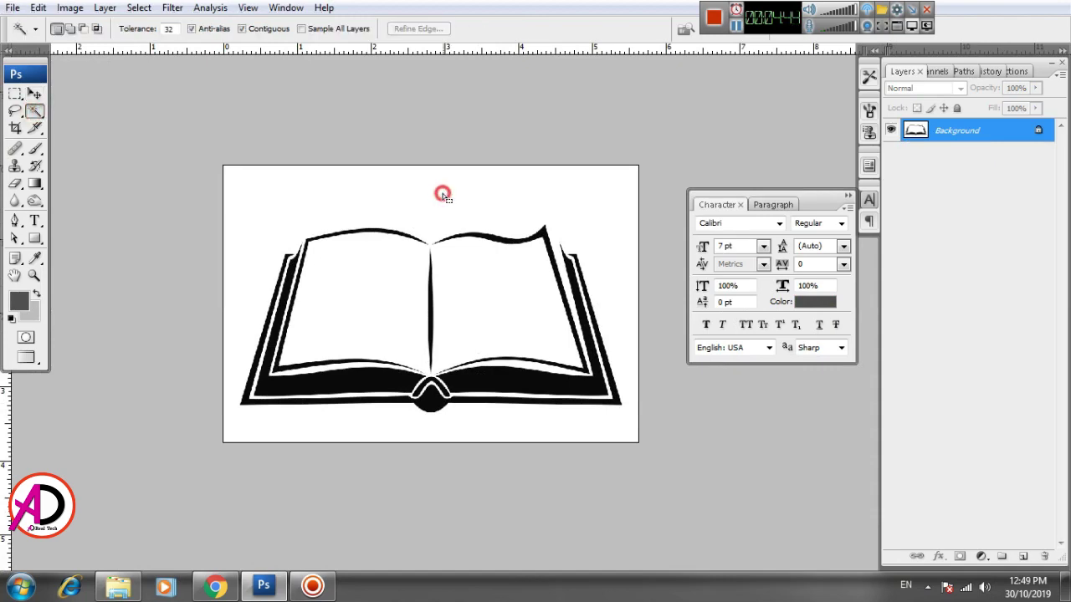
{"action": "left_click", "coordinate": [443, 194]}
{"action": "left_click", "coordinate": [139, 7]}
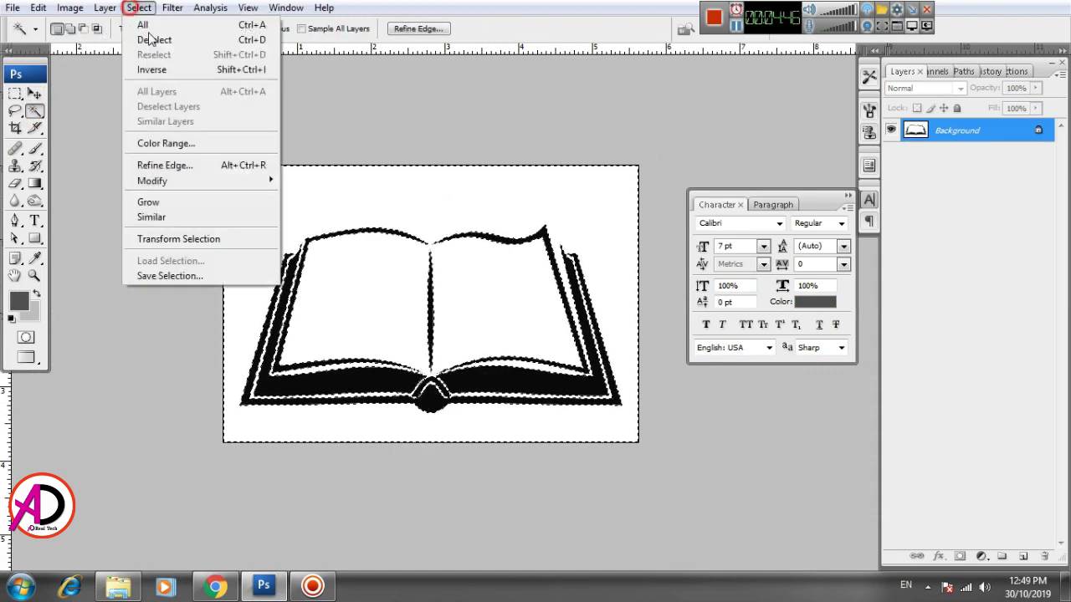
{"action": "left_click", "coordinate": [177, 70]}
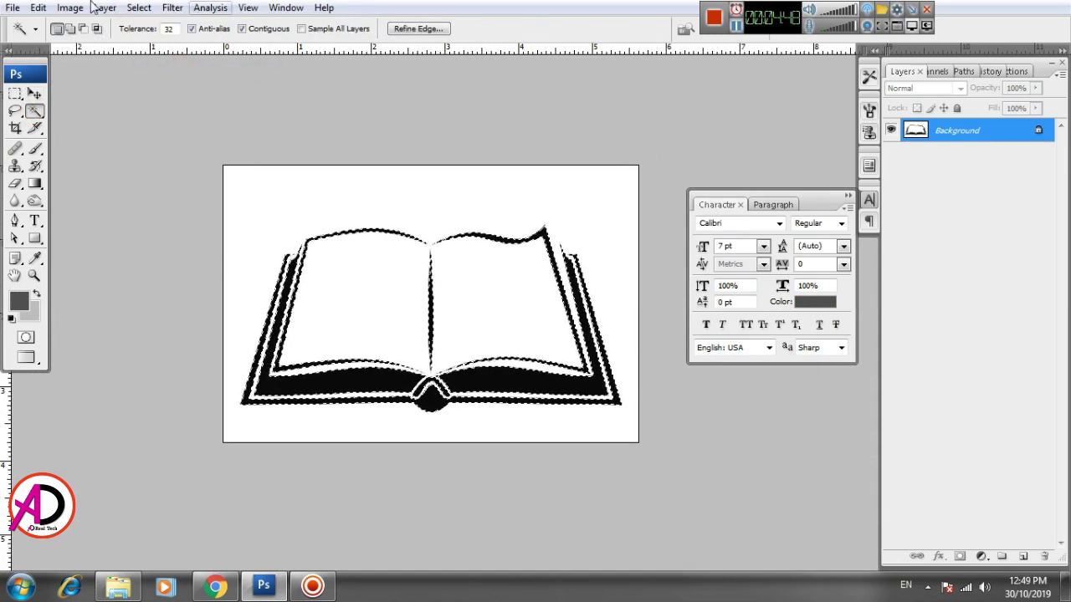
{"action": "left_click", "coordinate": [39, 8]}
{"action": "left_click", "coordinate": [71, 114]}
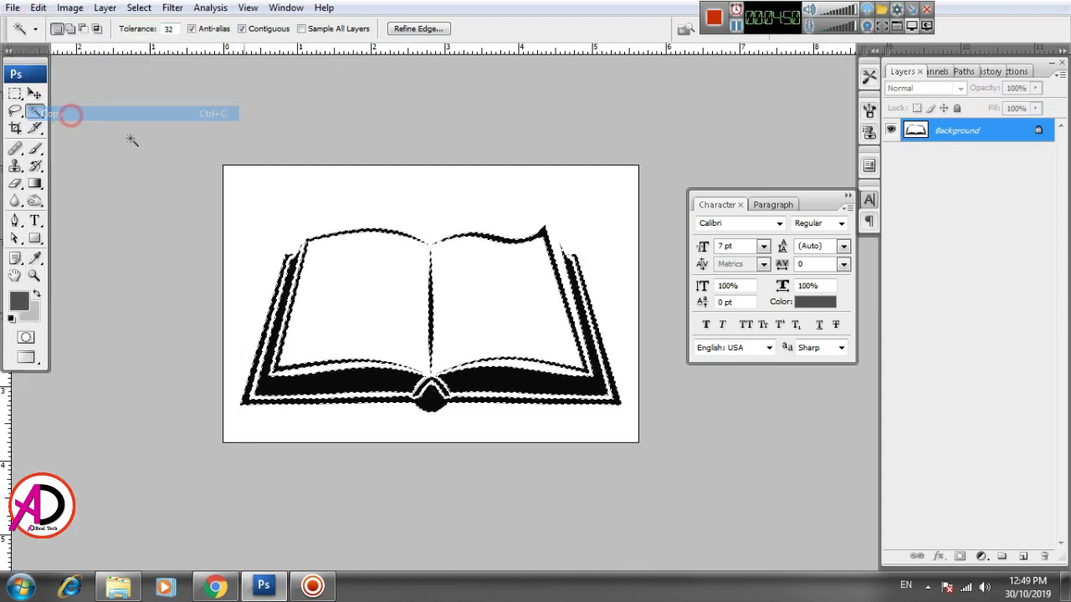
Switch back to the badge document and paste the copied book onto a new layer.
{"action": "key", "text": "ctrl+Tab"}
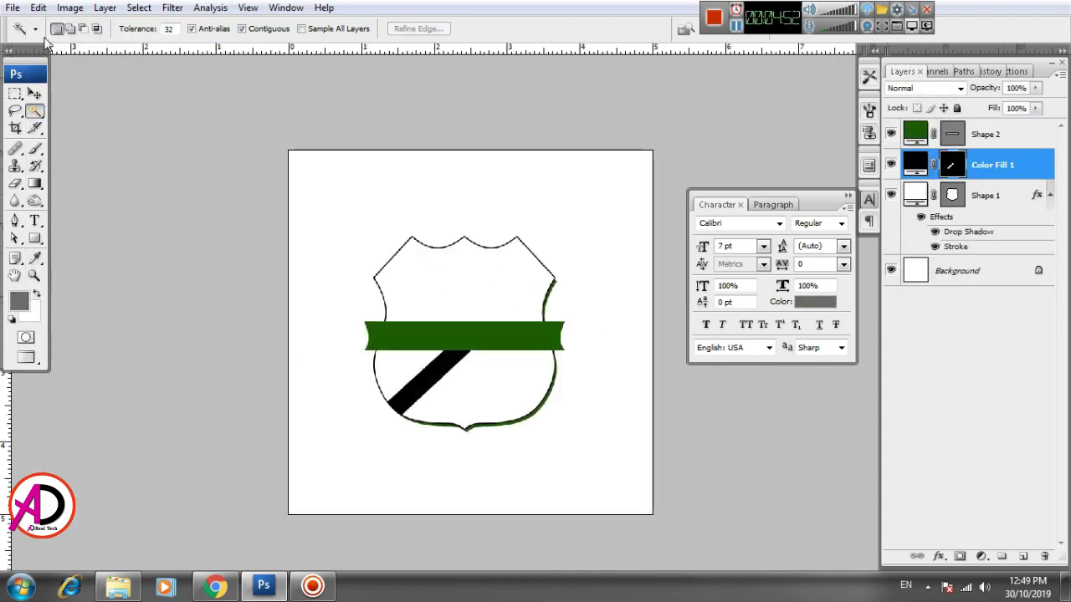
{"action": "left_click", "coordinate": [39, 8]}
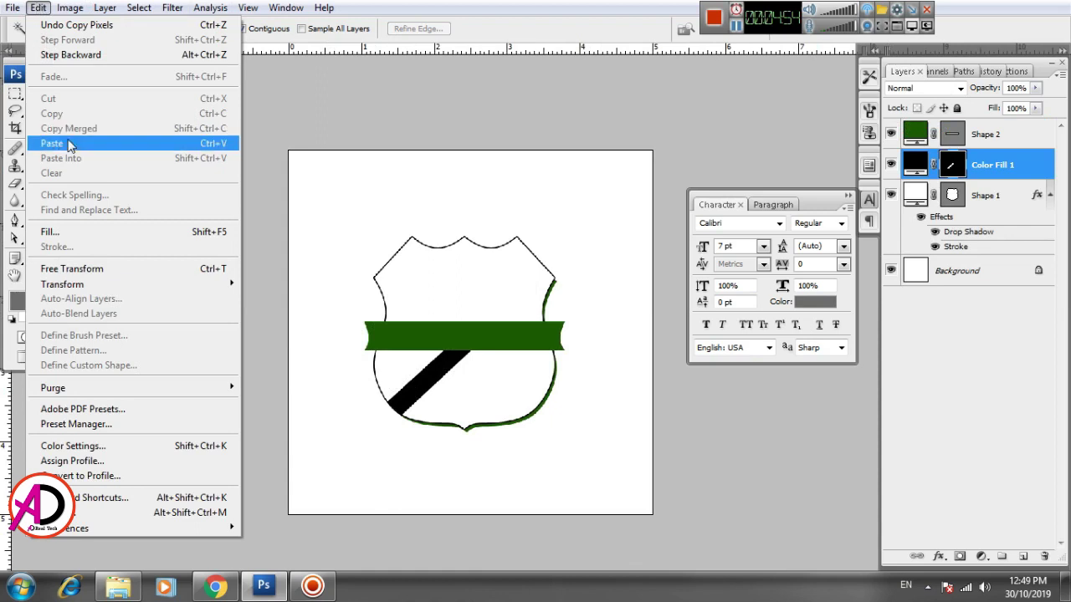
{"action": "left_click", "coordinate": [70, 144]}
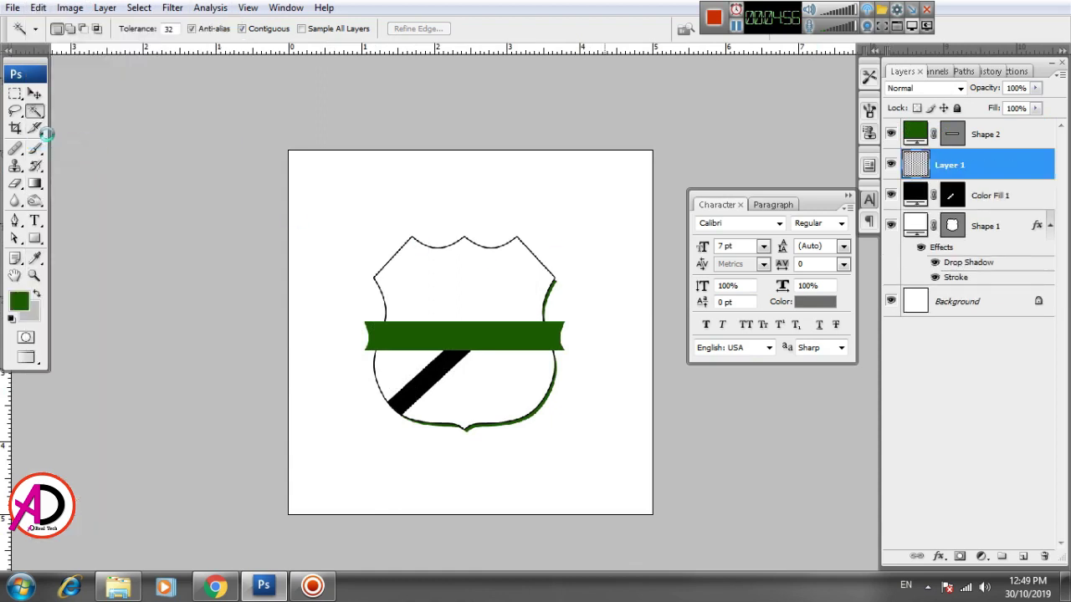
{"action": "left_click", "coordinate": [34, 93]}
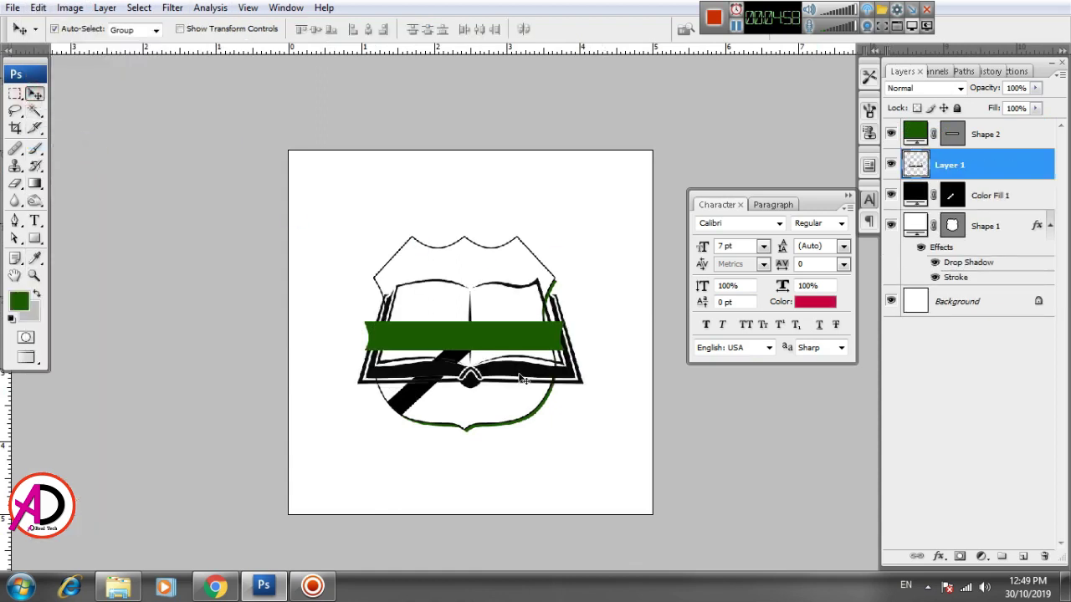
Scale the book to about 39.7% by 48.4% and place it in the shield's upper half above the banner.
{"action": "key", "text": "ctrl+t"}
{"action": "left_click_drag", "start_coordinate": [583, 276], "coordinate": [490, 282]}
{"action": "double_click", "coordinate": [485, 282]}
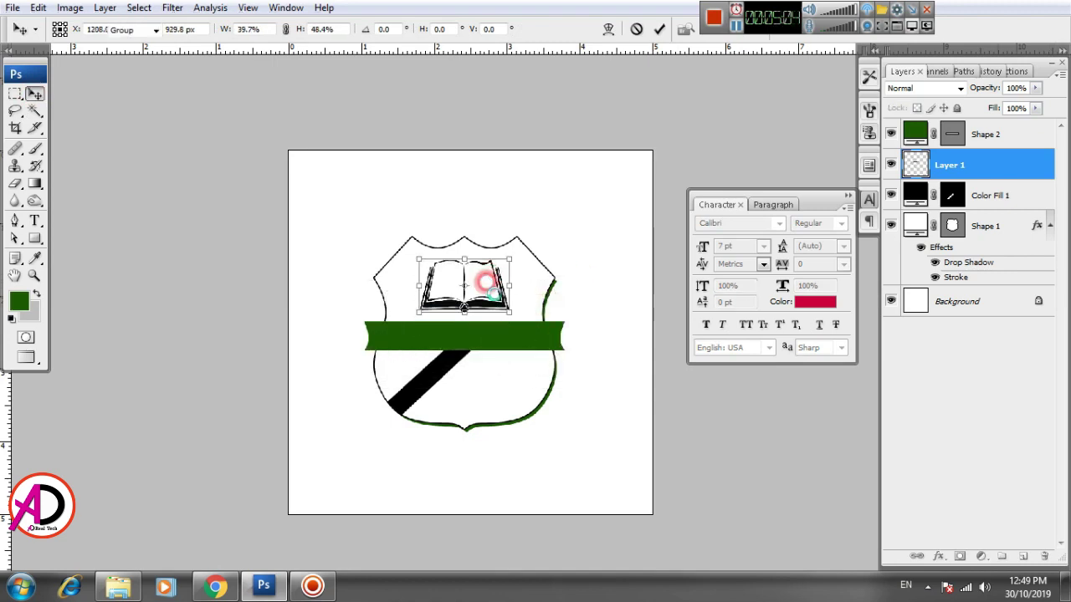
Scale the book down slightly more and position it near the shield's center, just above the green banner.
{"action": "scroll", "coordinate": [538, 351], "scroll_direction": "up", "scroll_amount": 2}
{"action": "key", "text": "alt+space"}
{"action": "left_click_drag", "start_coordinate": [581, 343], "coordinate": [591, 366]}
{"action": "mouse_move", "coordinate": [434, 303]}
{"action": "left_mouse_down"}
{"action": "mouse_move", "coordinate": [441, 308]}
{"action": "mouse_move", "coordinate": [437, 298]}
{"action": "left_mouse_up"}
{"action": "key", "text": "ctrl+t"}
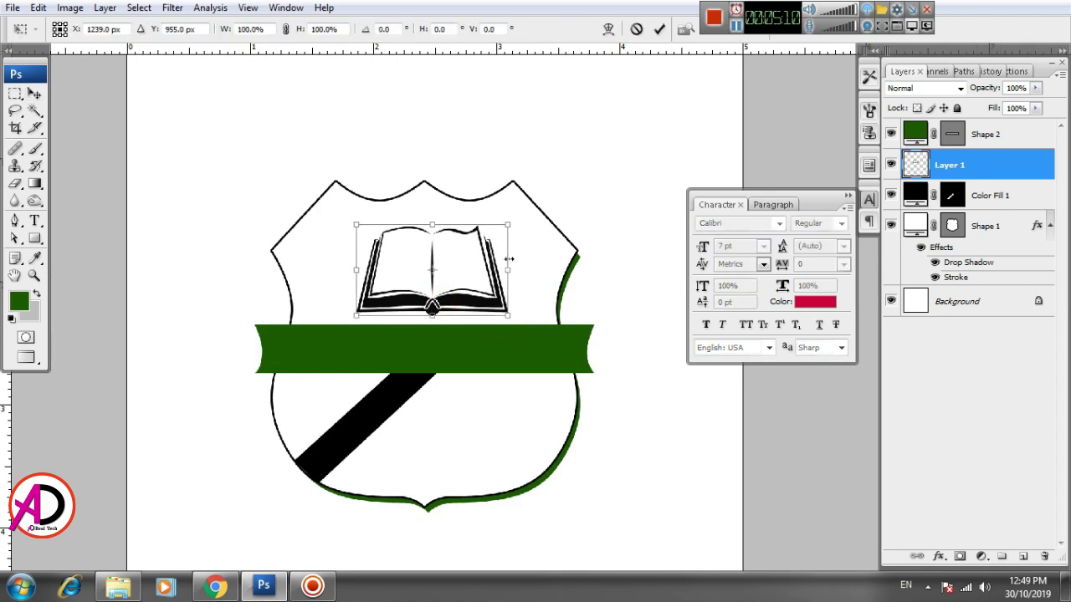
{"action": "left_click_drag", "start_coordinate": [509, 224], "coordinate": [497, 232]}
{"action": "left_click_drag", "start_coordinate": [460, 291], "coordinate": [493, 330]}
{"action": "key", "text": "Return"}
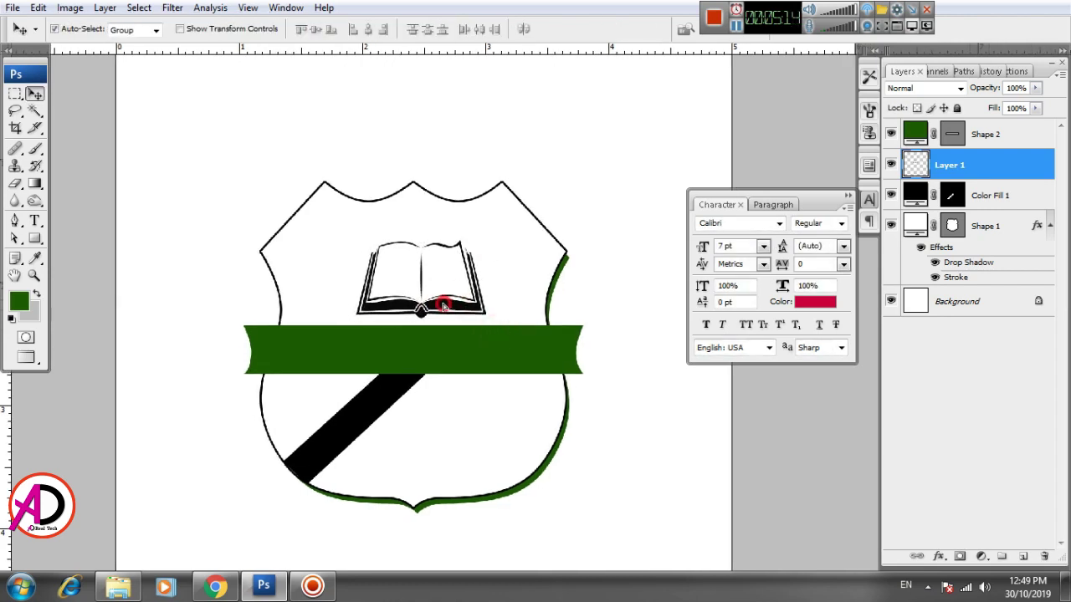
Open the black-and-white pencil image from New folder (2) as a separate document in Photoshop.
{"action": "left_click_drag", "start_coordinate": [442, 304], "coordinate": [444, 301]}
{"action": "left_click_drag", "start_coordinate": [495, 355], "coordinate": [502, 317]}
{"action": "key", "text": "alt+Tab"}
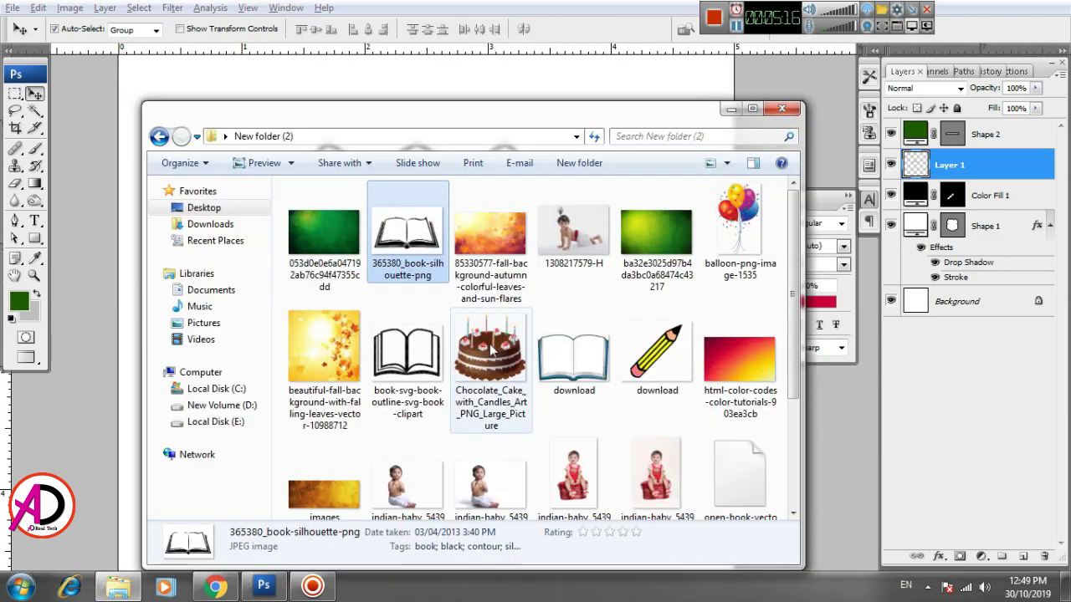
{"action": "scroll", "coordinate": [669, 376], "scroll_direction": "down", "scroll_amount": 3}
{"action": "left_click_drag", "start_coordinate": [420, 438], "coordinate": [246, 109]}
{"action": "left_click_drag", "start_coordinate": [375, 408], "coordinate": [120, 382]}
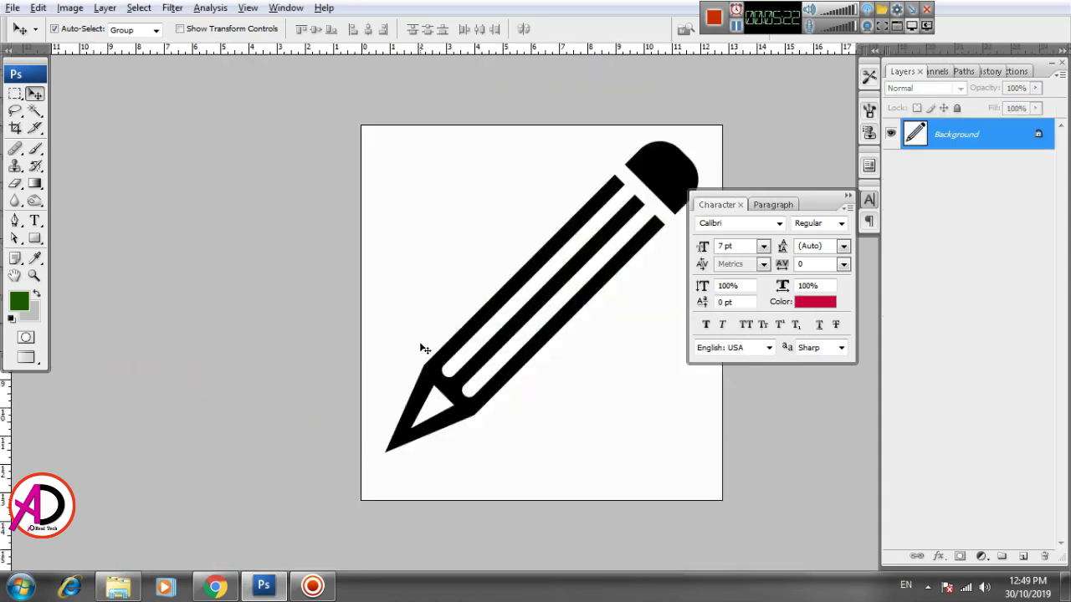
Select the white background around the pencil with the Magic Wand, invert the selection to the pencil artwork and copy it.
{"action": "left_click", "coordinate": [34, 110]}
{"action": "left_click", "coordinate": [470, 219]}
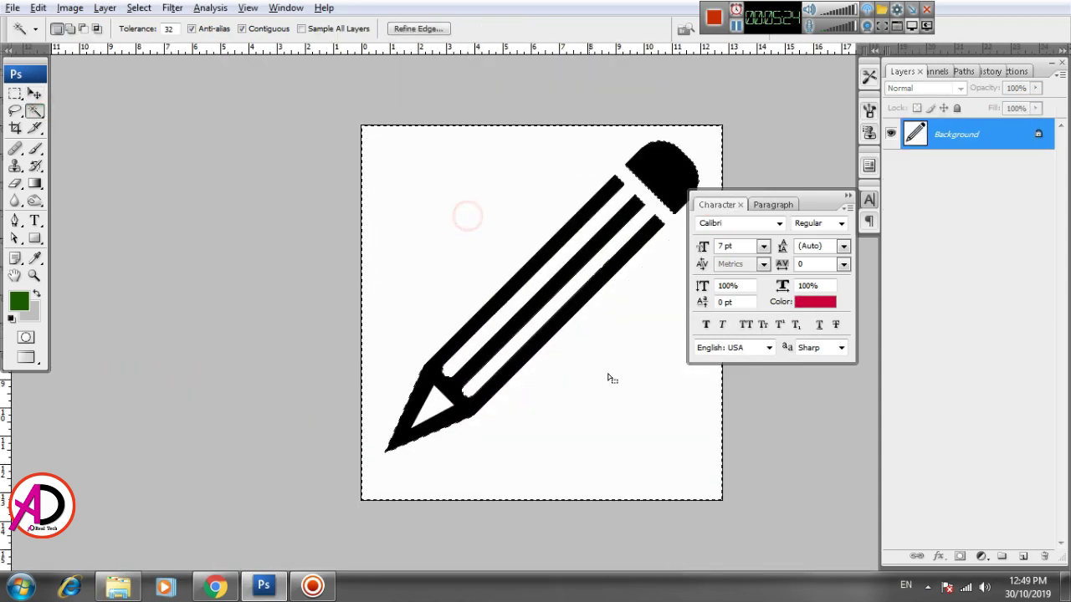
{"action": "left_click", "coordinate": [139, 7]}
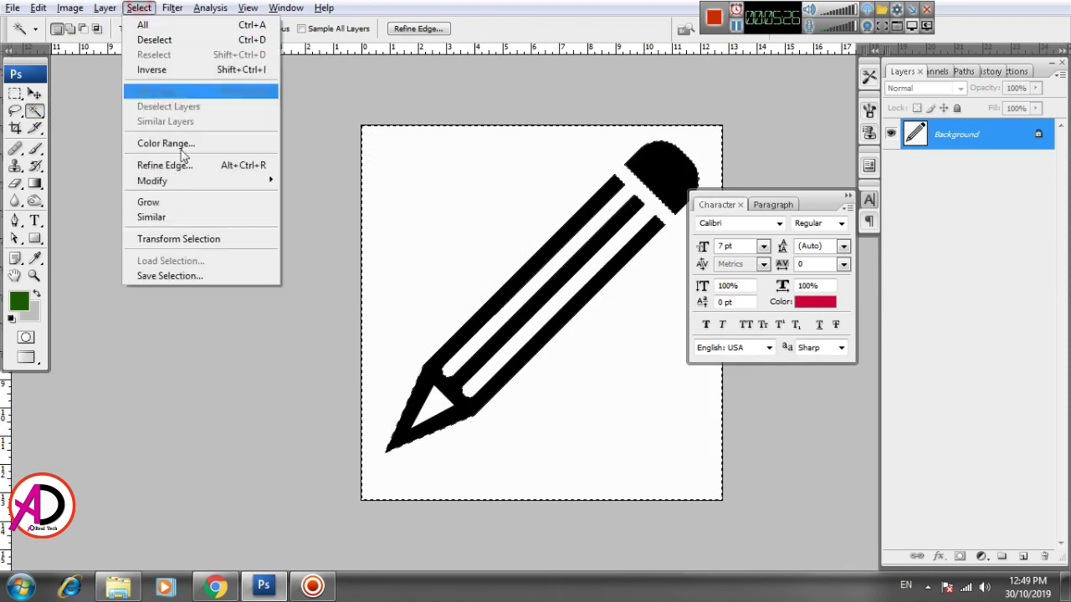
{"action": "left_click", "coordinate": [174, 70]}
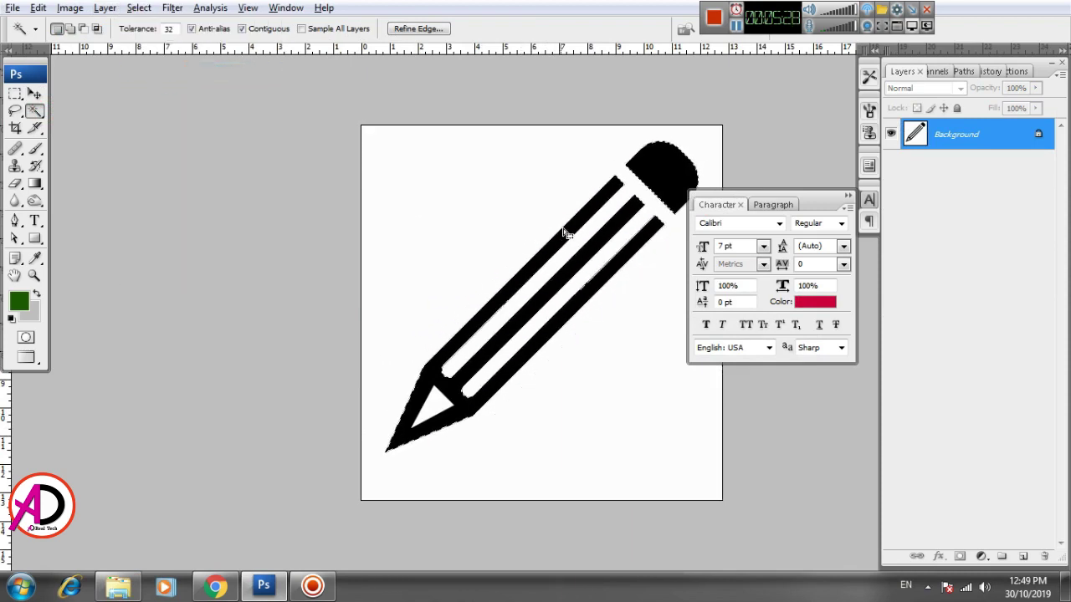
{"action": "left_click", "coordinate": [38, 8]}
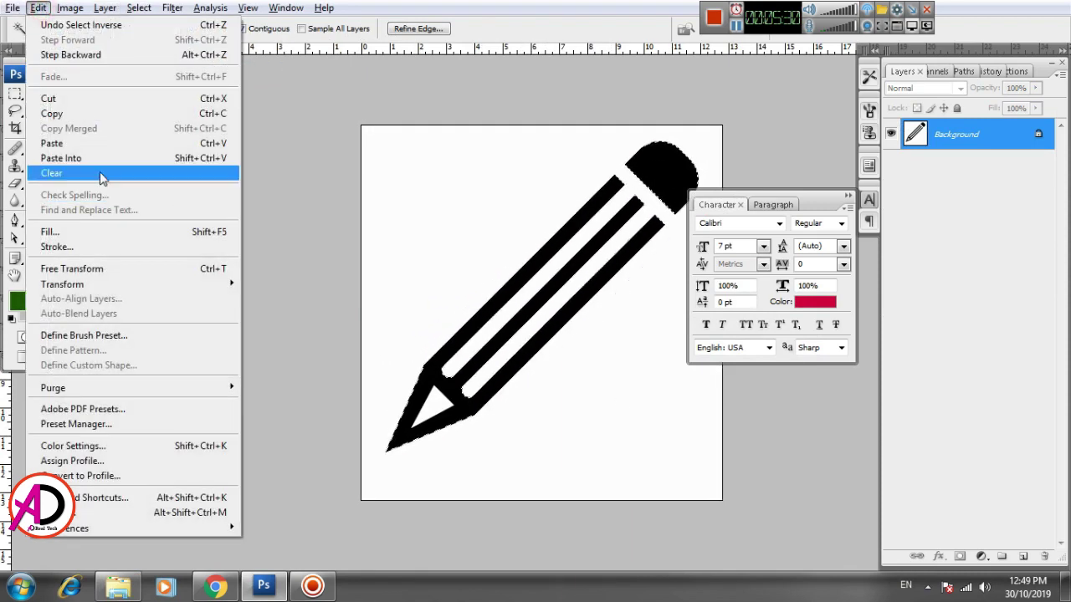
{"action": "left_click", "coordinate": [86, 112]}
Switch back to the badge document and paste the copied pencil onto a new layer.
{"action": "key", "text": "ctrl+Tab"}
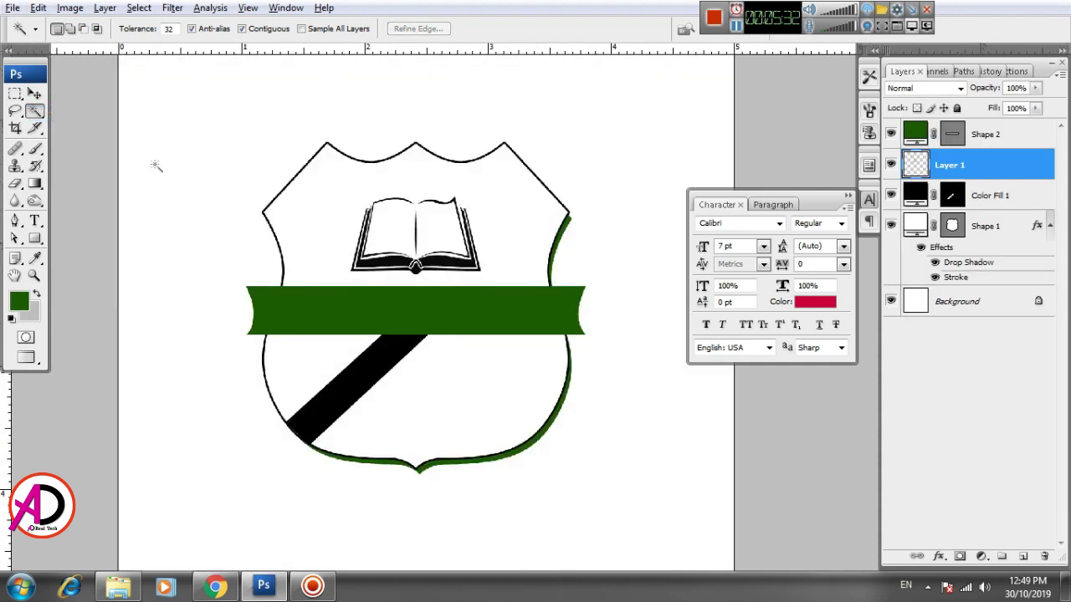
{"action": "left_click", "coordinate": [39, 8]}
{"action": "left_click", "coordinate": [83, 143]}
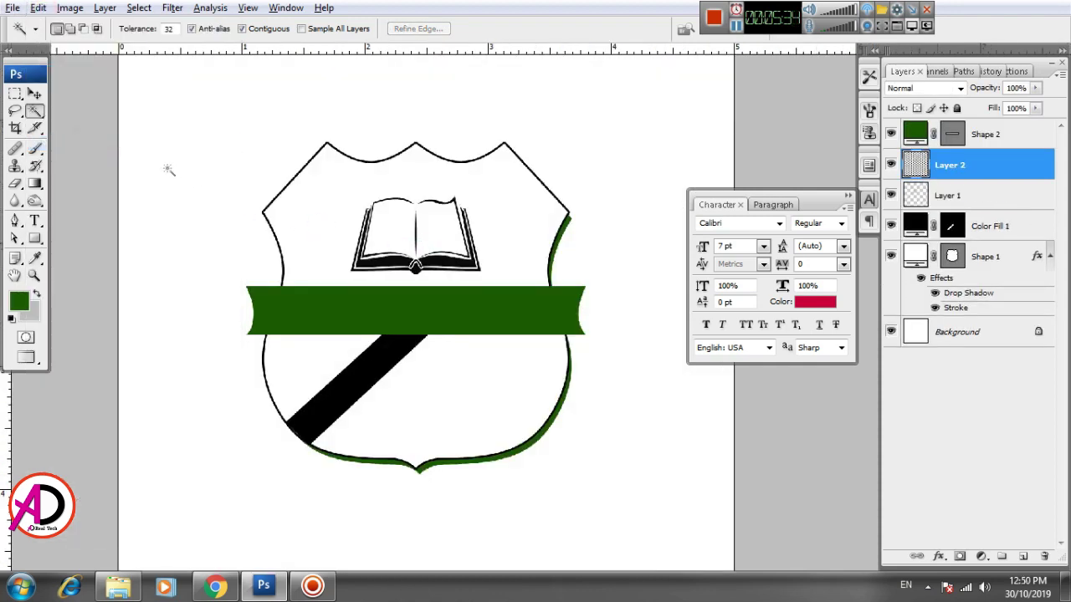
Scale the pencil to 33.3% and place it over the open book's right page with its tip pointing down-left.
{"action": "left_click", "coordinate": [33, 94]}
{"action": "key", "text": "ctrl+t"}
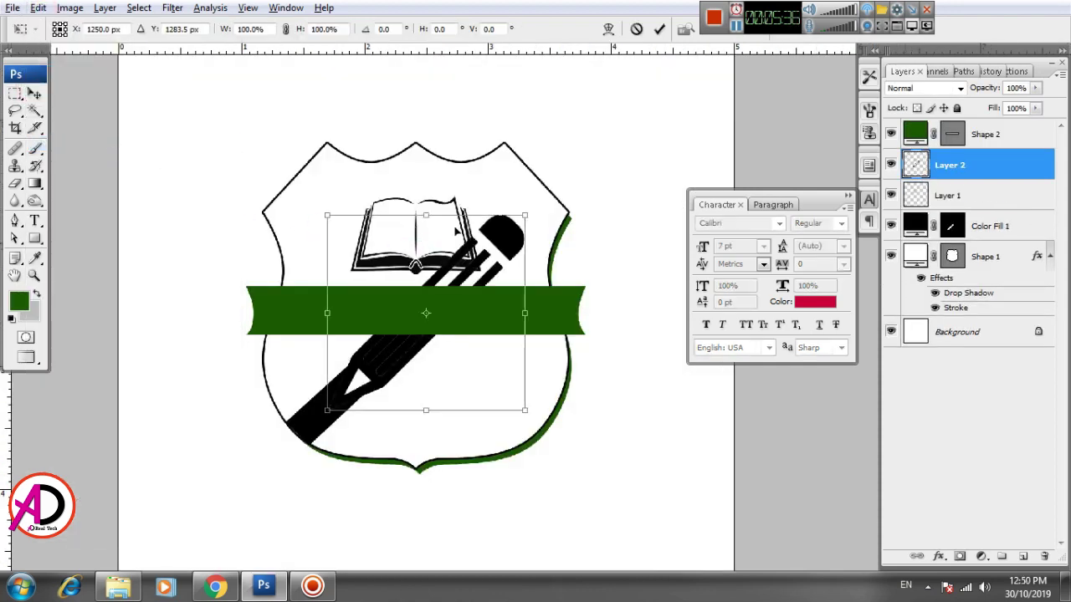
{"action": "mouse_move", "coordinate": [523, 216]}
{"action": "left_mouse_down"}
{"action": "mouse_move", "coordinate": [471, 279]}
{"action": "mouse_move", "coordinate": [512, 159]}
{"action": "mouse_move", "coordinate": [477, 183]}
{"action": "left_mouse_up"}
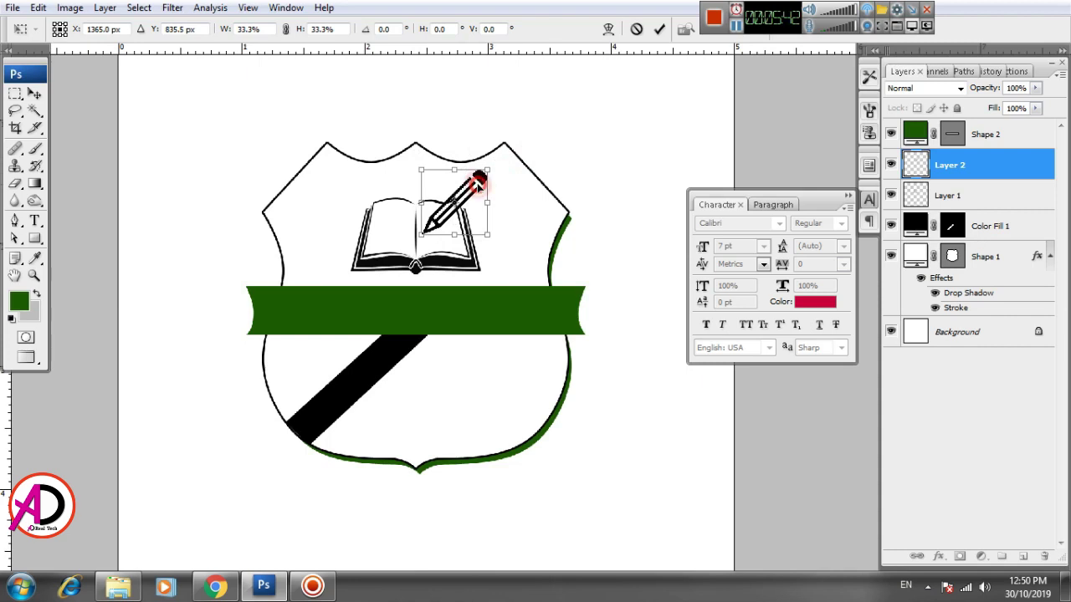
{"action": "key", "text": "Return"}
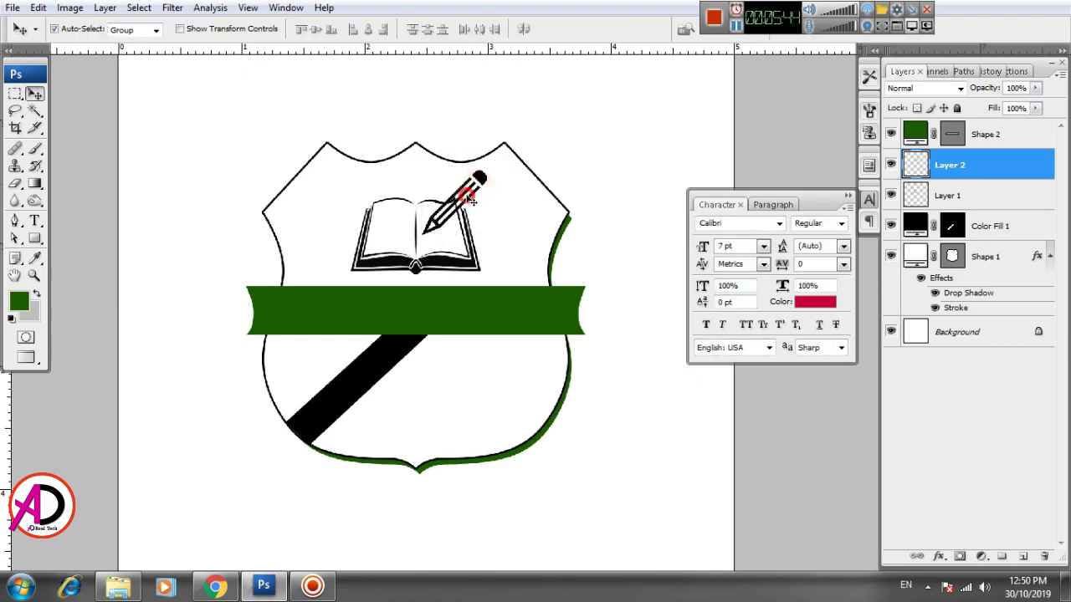
Fine-tune the pencil's position on Layer 2 so it covers the upper corner of the book's right page.
{"action": "scroll", "coordinate": [478, 275], "scroll_direction": "up", "scroll_amount": 5}
{"action": "left_click_drag", "start_coordinate": [507, 274], "coordinate": [506, 346]}
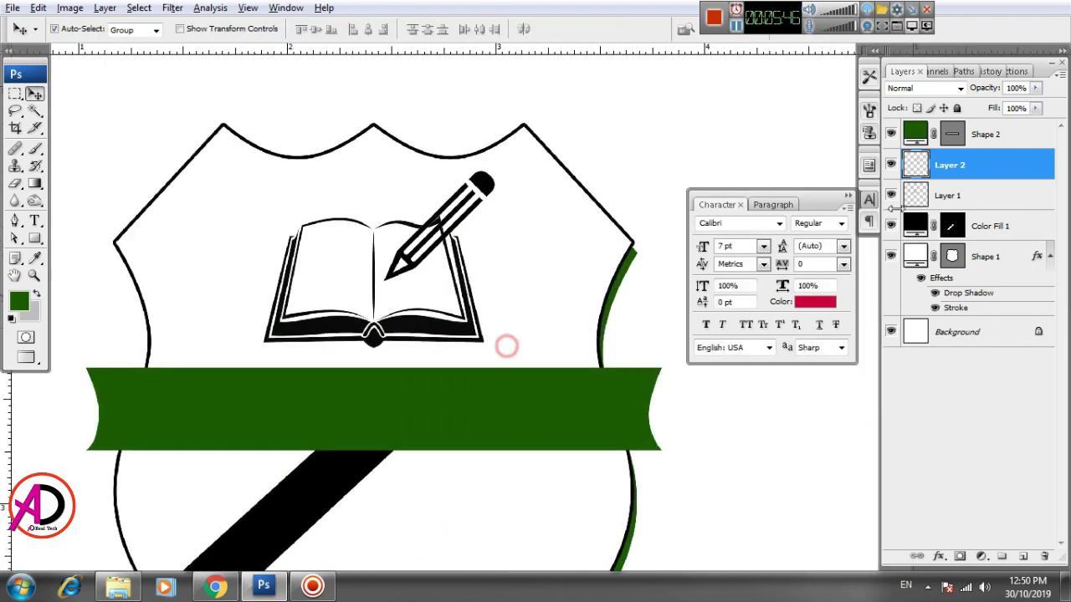
{"action": "left_click", "coordinate": [960, 199]}
{"action": "scroll", "coordinate": [513, 287], "scroll_direction": "up", "scroll_amount": 4}
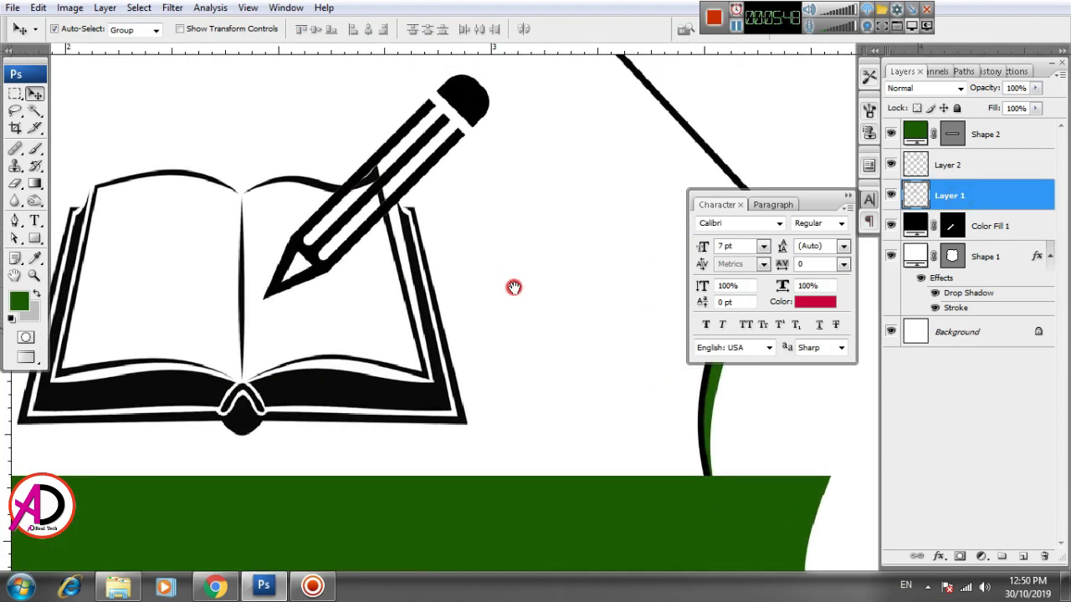
{"action": "left_click", "coordinate": [410, 160]}
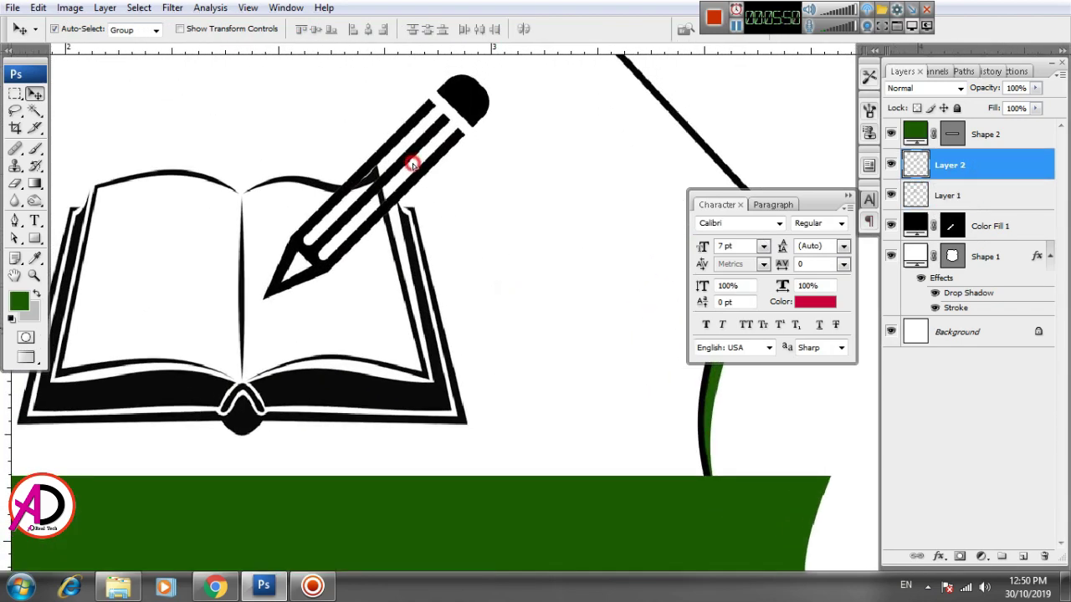
{"action": "left_click_drag", "start_coordinate": [413, 163], "coordinate": [416, 170]}
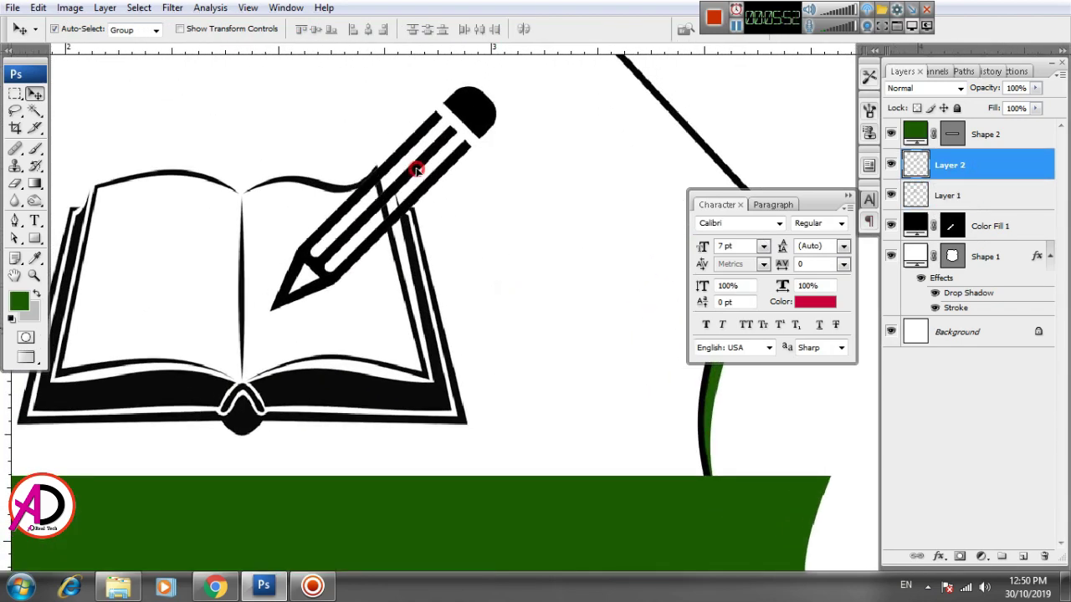
{"action": "scroll", "coordinate": [417, 170], "scroll_direction": "up", "scroll_amount": 2}
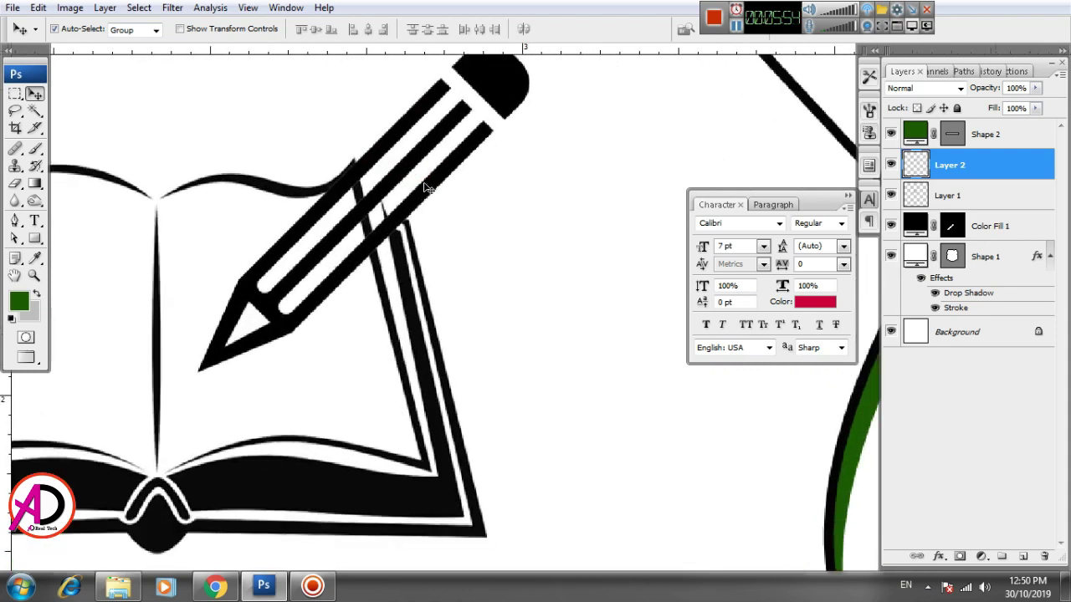
{"action": "key", "text": "Left"}
{"action": "key", "text": "Up"}
{"action": "key", "text": "Up"}
{"action": "key", "text": "Up"}
{"action": "key", "text": "Up"}
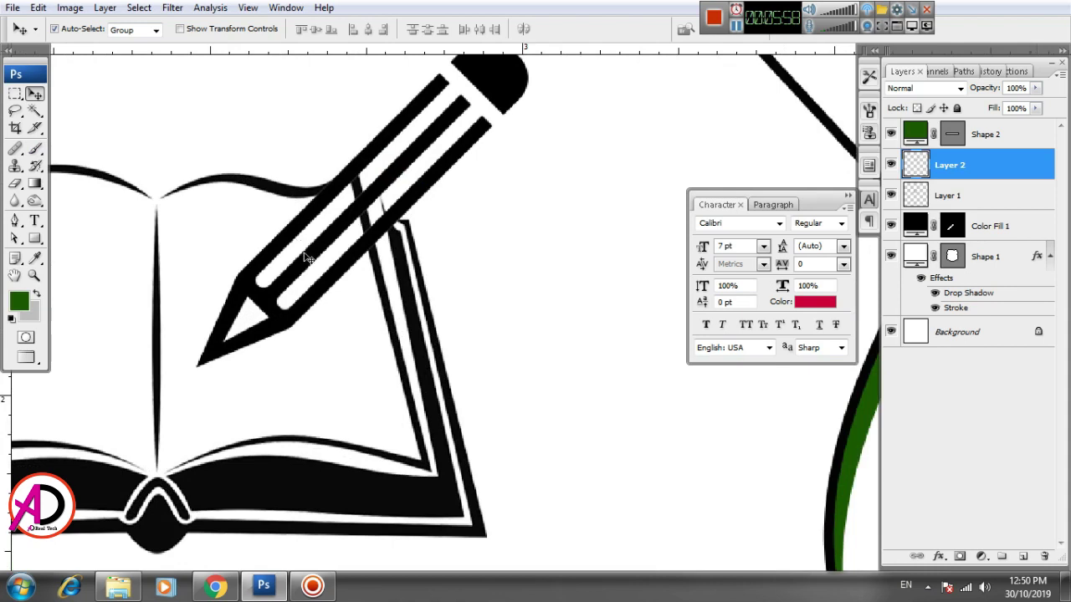
Erase the book lines on Layer 1 that show through the pencil, using a 30 px Eraser brush.
{"action": "left_click", "coordinate": [15, 183]}
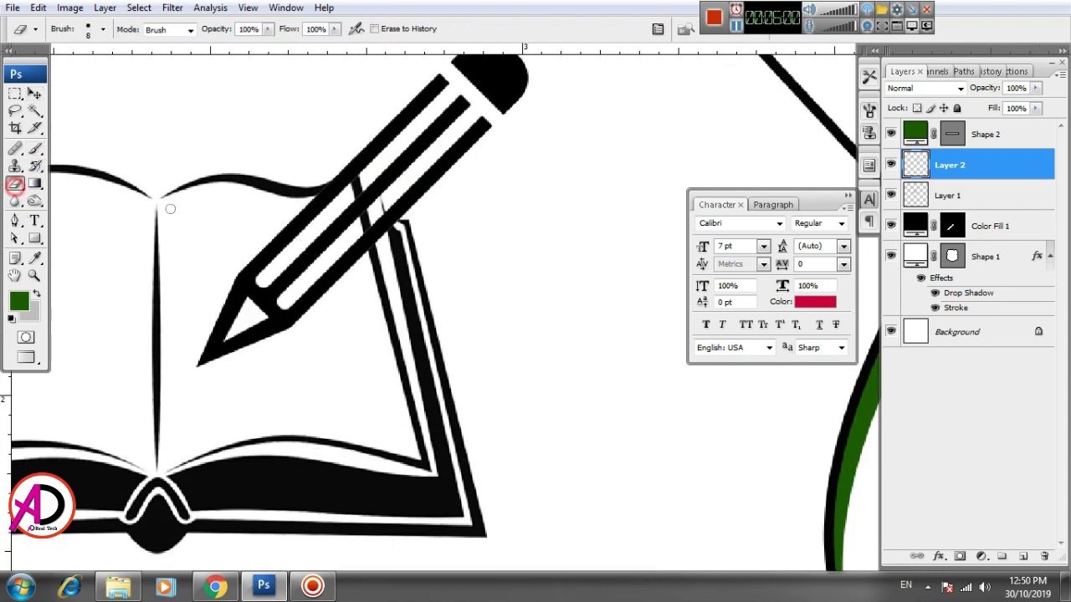
{"action": "left_click", "coordinate": [956, 197]}
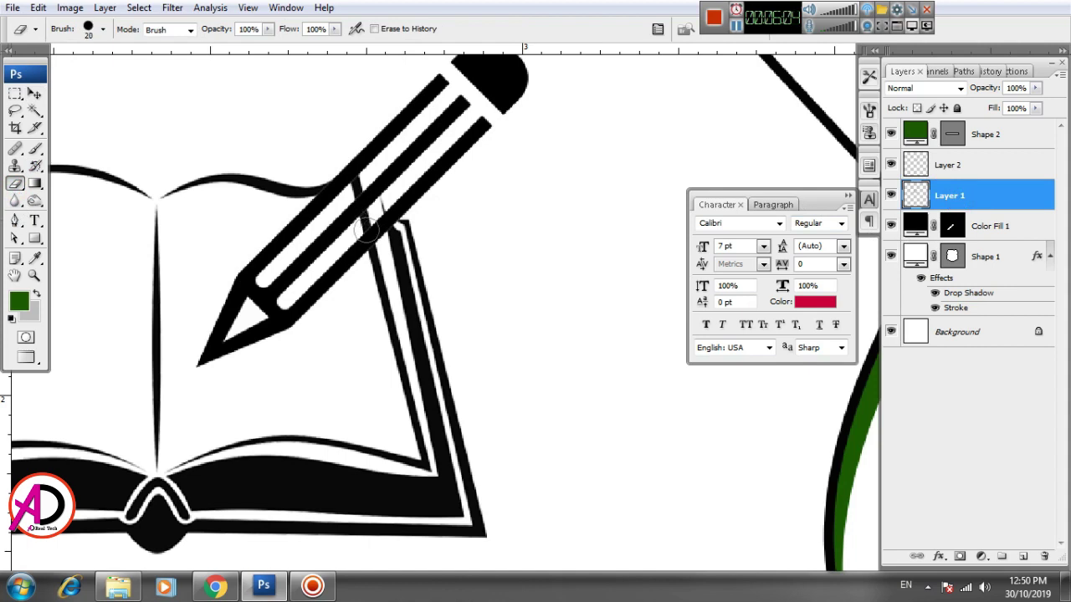
{"action": "mouse_move", "coordinate": [361, 216]}
{"action": "left_mouse_down"}
{"action": "mouse_move", "coordinate": [361, 189]}
{"action": "mouse_move", "coordinate": [371, 191]}
{"action": "left_mouse_up"}
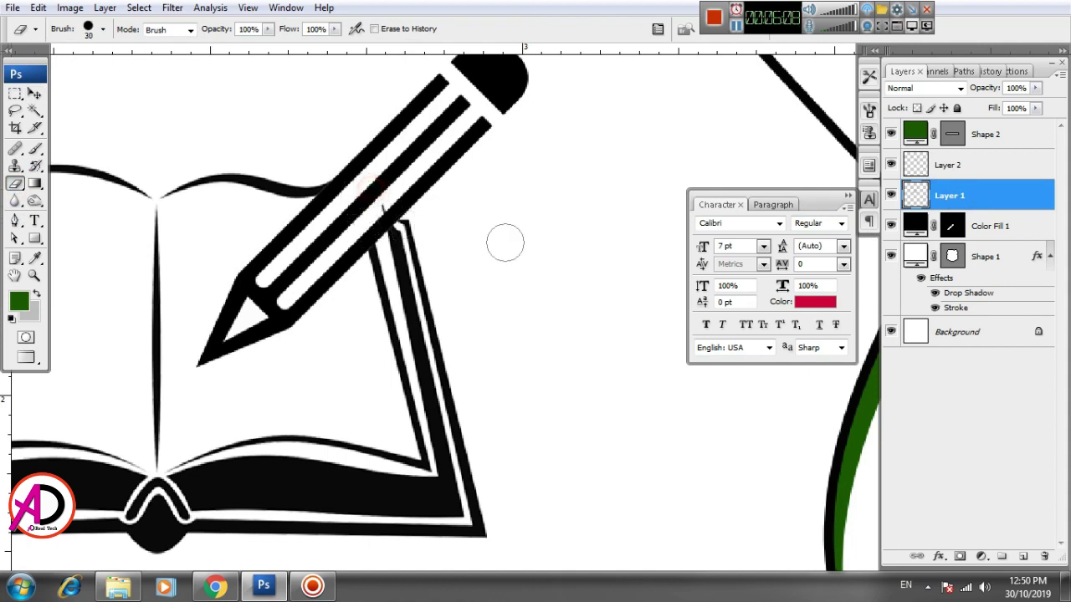
{"action": "scroll", "coordinate": [524, 277], "scroll_direction": "down", "scroll_amount": 2}
{"action": "scroll", "coordinate": [524, 290], "scroll_direction": "down", "scroll_amount": 1}
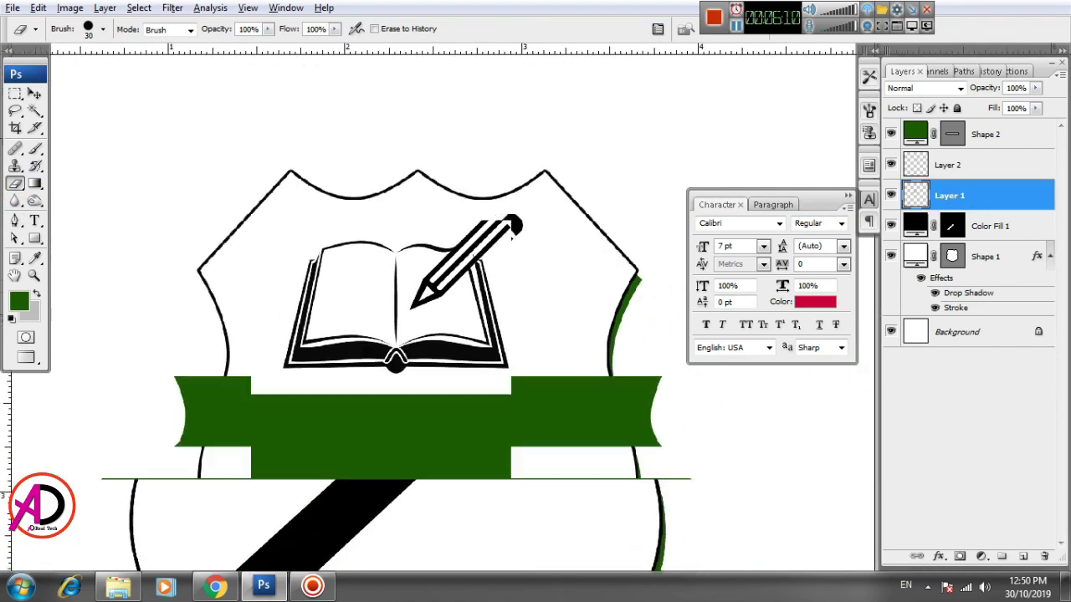
{"action": "left_click", "coordinate": [34, 95]}
Add the text "GATEWAY OF EDUCATION" in Calibri Regular at 13 pt beside the shield's upper half.
{"action": "scroll", "coordinate": [485, 250], "scroll_direction": "down", "scroll_amount": 1}
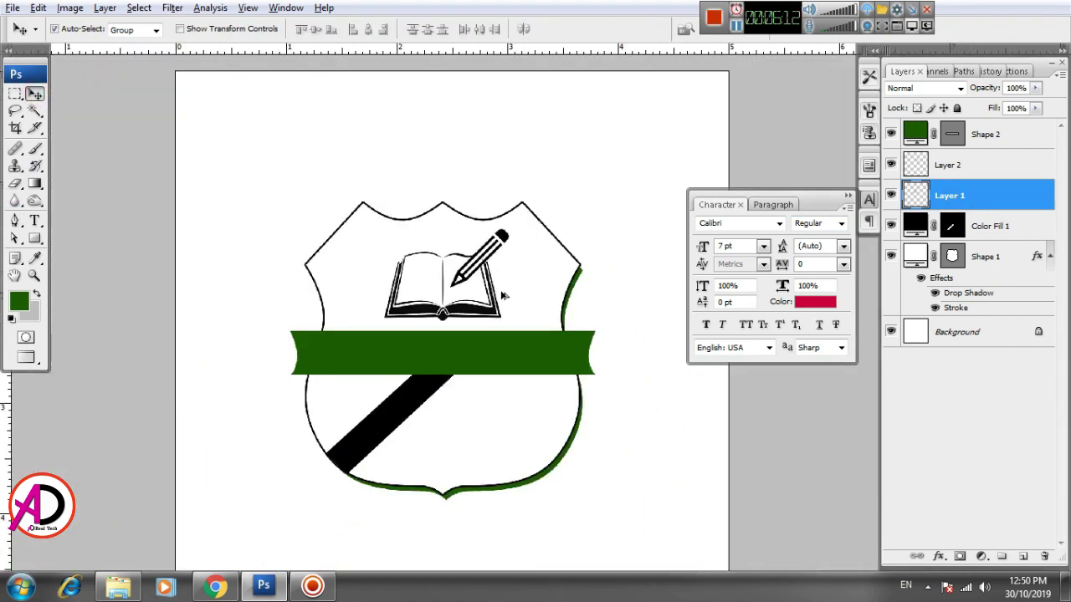
{"action": "scroll", "coordinate": [506, 301], "scroll_direction": "up", "scroll_amount": 2}
{"action": "scroll", "coordinate": [567, 267], "scroll_direction": "down", "scroll_amount": 2}
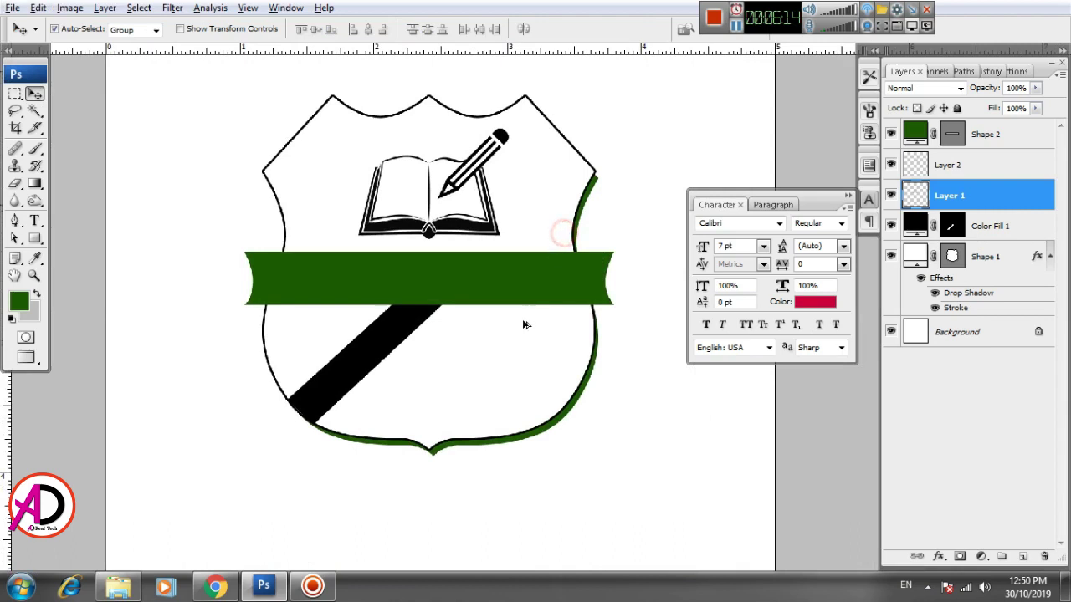
{"action": "scroll", "coordinate": [524, 335], "scroll_direction": "down", "scroll_amount": 2}
{"action": "scroll", "coordinate": [525, 353], "scroll_direction": "up", "scroll_amount": 1}
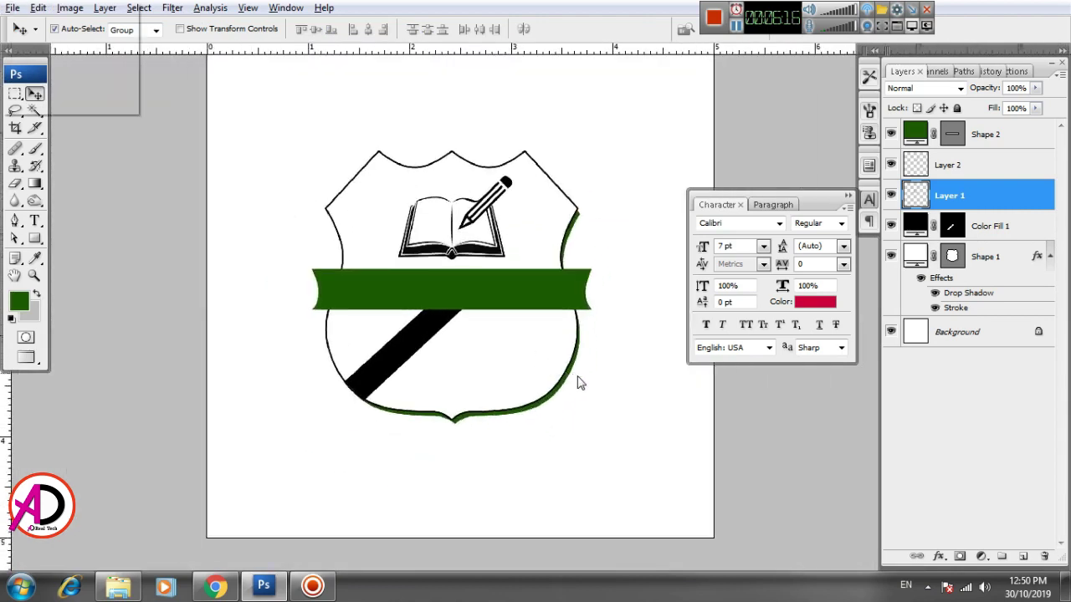
{"action": "left_click", "coordinate": [35, 221]}
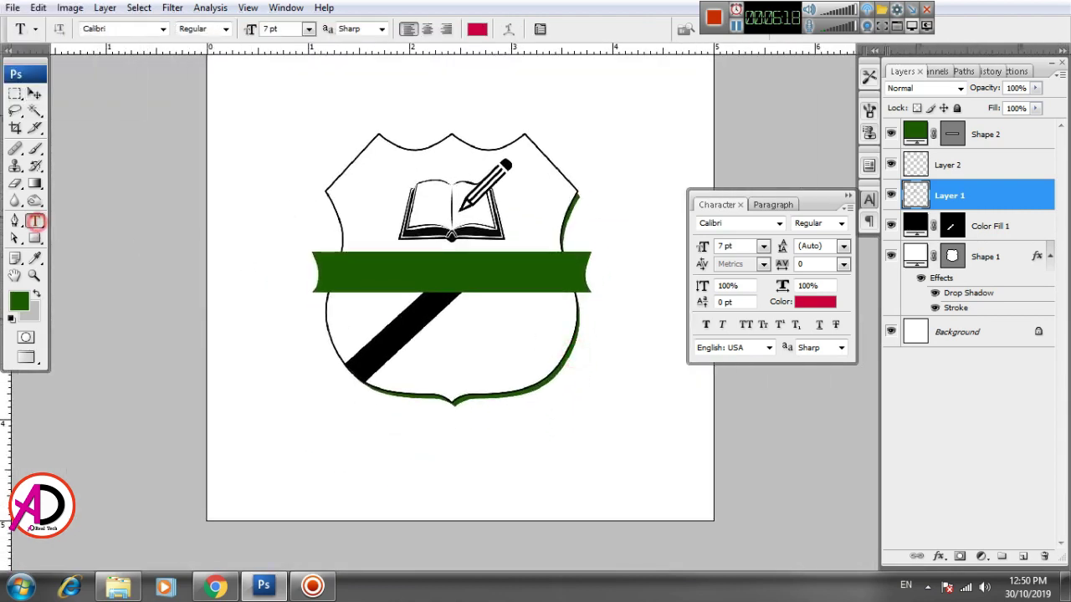
{"action": "left_click", "coordinate": [250, 179]}
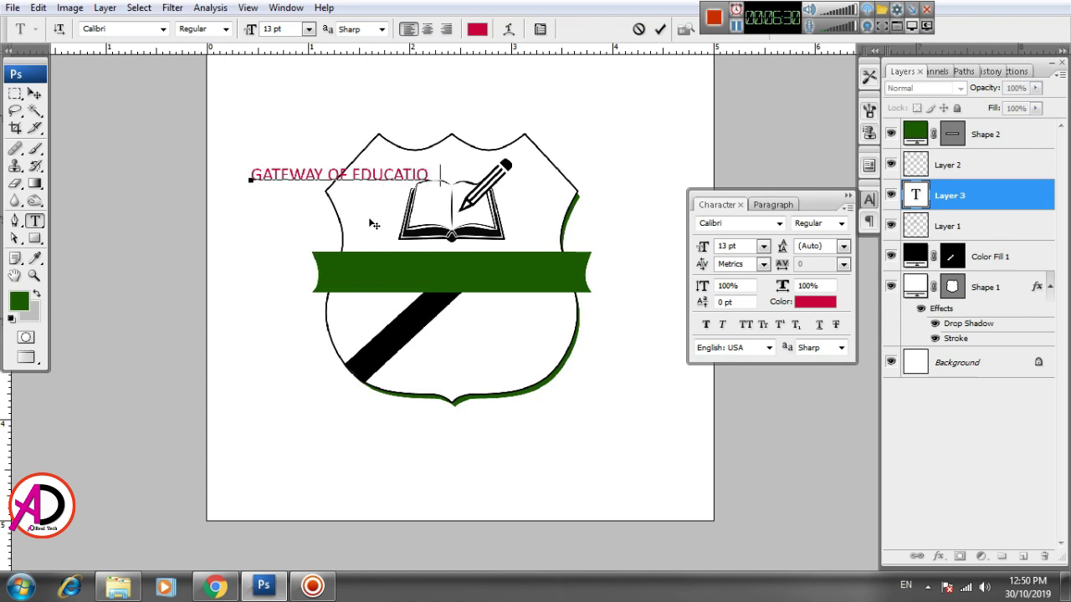
{"action": "key", "text": "ctrl+Return"}
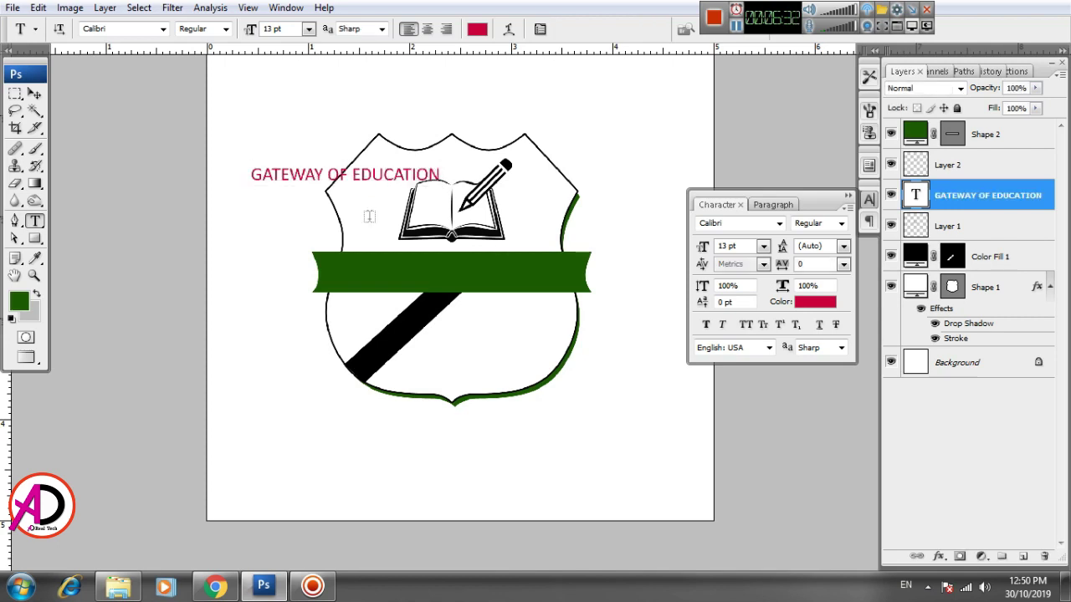
Scale the GATEWAY OF EDUCATION text to about 18 pt and position it over the green banner.
{"action": "key", "text": "v"}
{"action": "key", "text": "ctrl+t"}
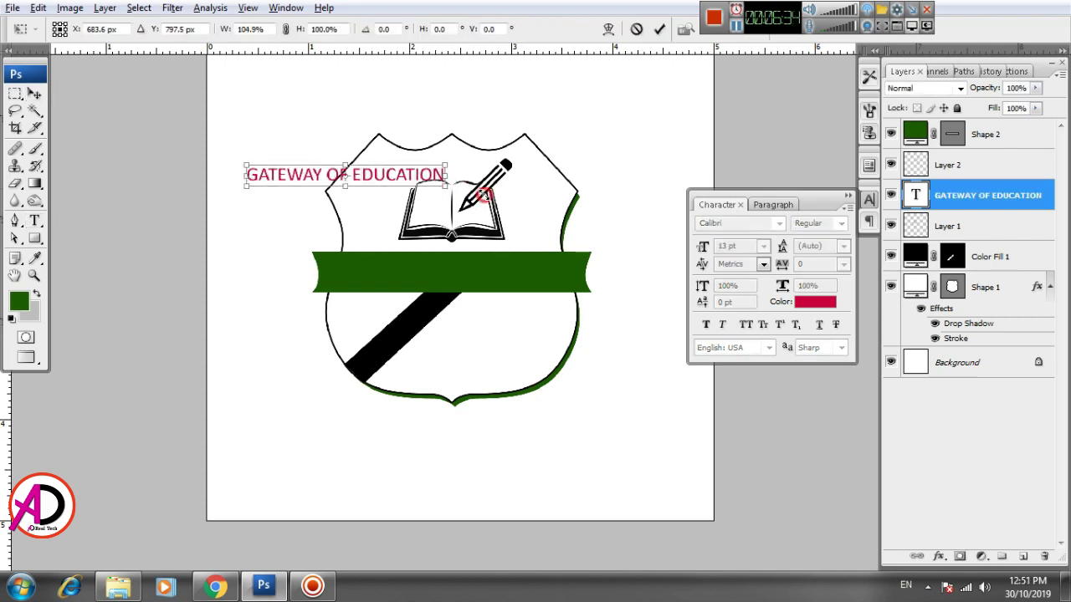
{"action": "left_click_drag", "start_coordinate": [441, 186], "coordinate": [487, 194]}
{"action": "left_click_drag", "start_coordinate": [407, 178], "coordinate": [503, 270]}
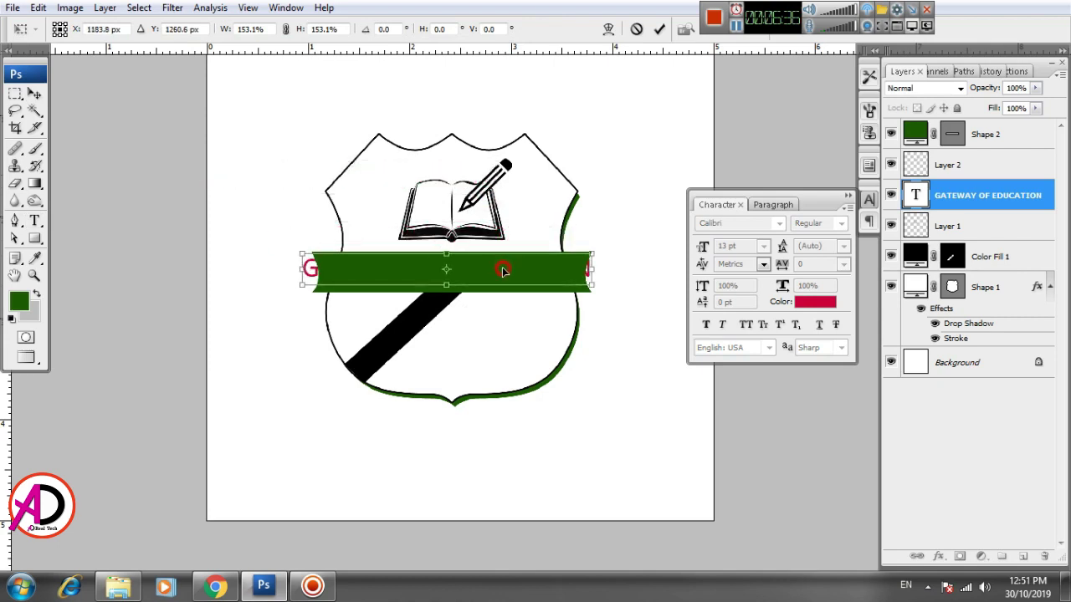
{"action": "left_click_drag", "start_coordinate": [592, 254], "coordinate": [563, 275]}
{"action": "key", "text": "Return"}
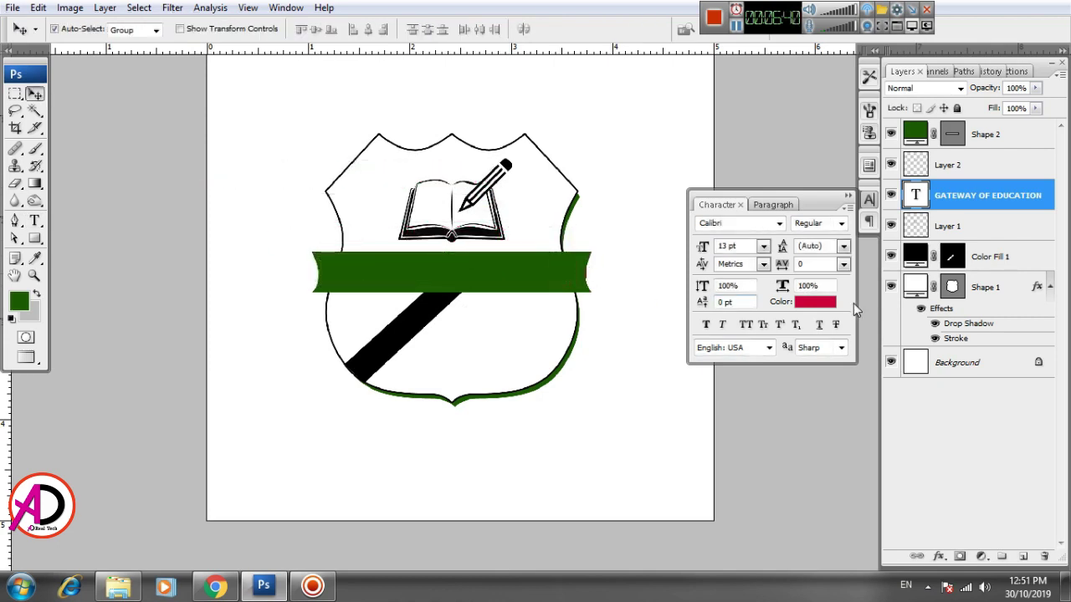
Move the text layer above the green banner's Shape 2 layer and change the text color to white.
{"action": "left_click_drag", "start_coordinate": [973, 203], "coordinate": [988, 118]}
{"action": "left_click_drag", "start_coordinate": [987, 212], "coordinate": [989, 136]}
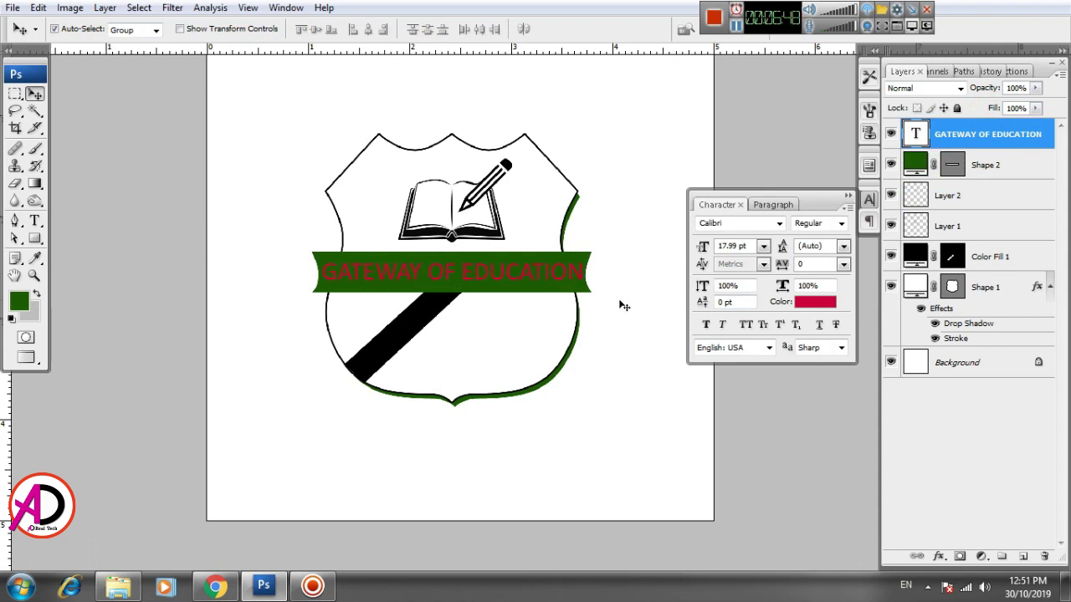
{"action": "left_click", "coordinate": [826, 303]}
{"action": "left_click_drag", "start_coordinate": [681, 435], "coordinate": [608, 311]}
{"action": "left_click", "coordinate": [962, 299]}
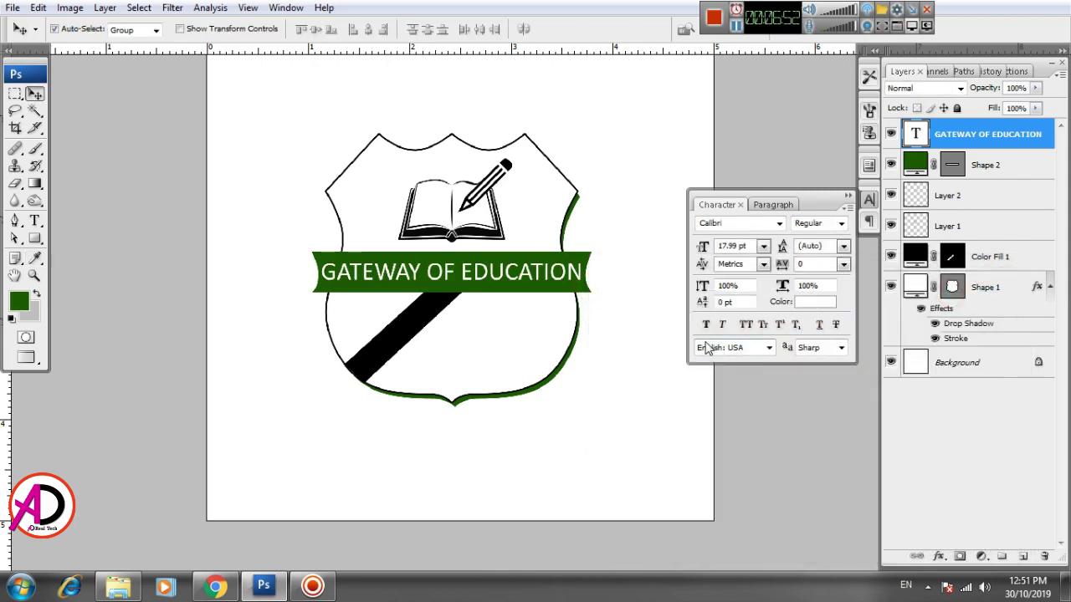
Narrow the GATEWAY OF EDUCATION text to 95.7% width to fit the green banner, trying Faux Bold and turning it off again.
{"action": "left_click", "coordinate": [707, 324]}
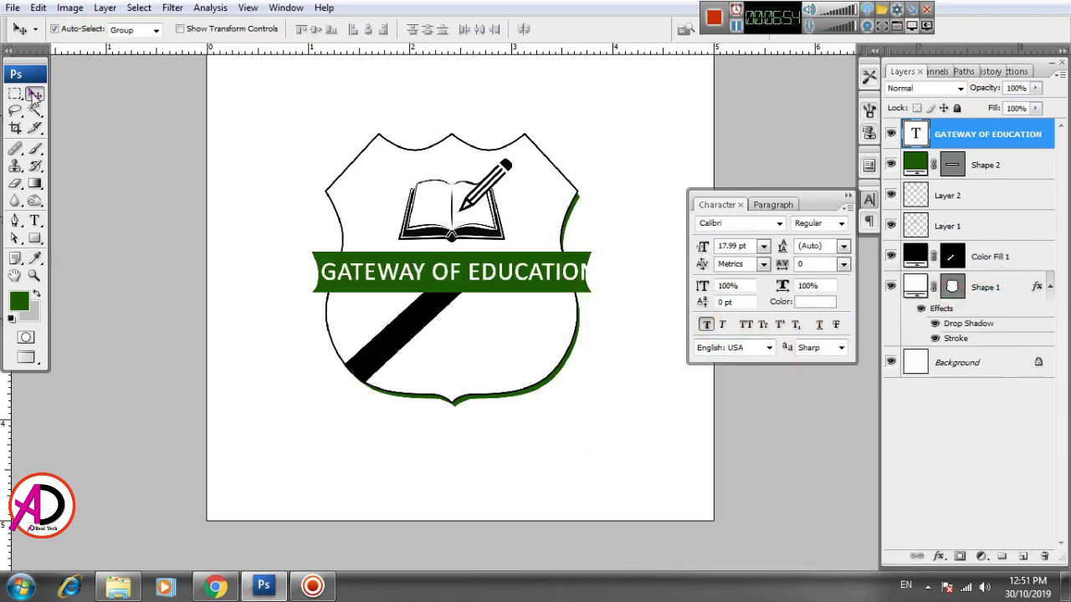
{"action": "key", "text": "ctrl+t"}
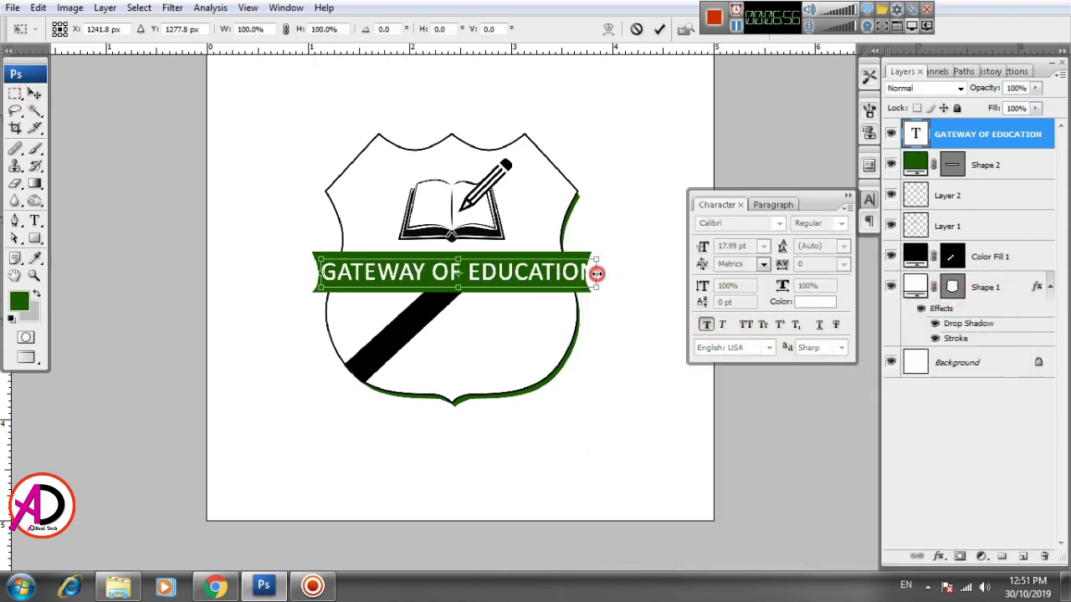
{"action": "left_click_drag", "start_coordinate": [596, 273], "coordinate": [588, 273]}
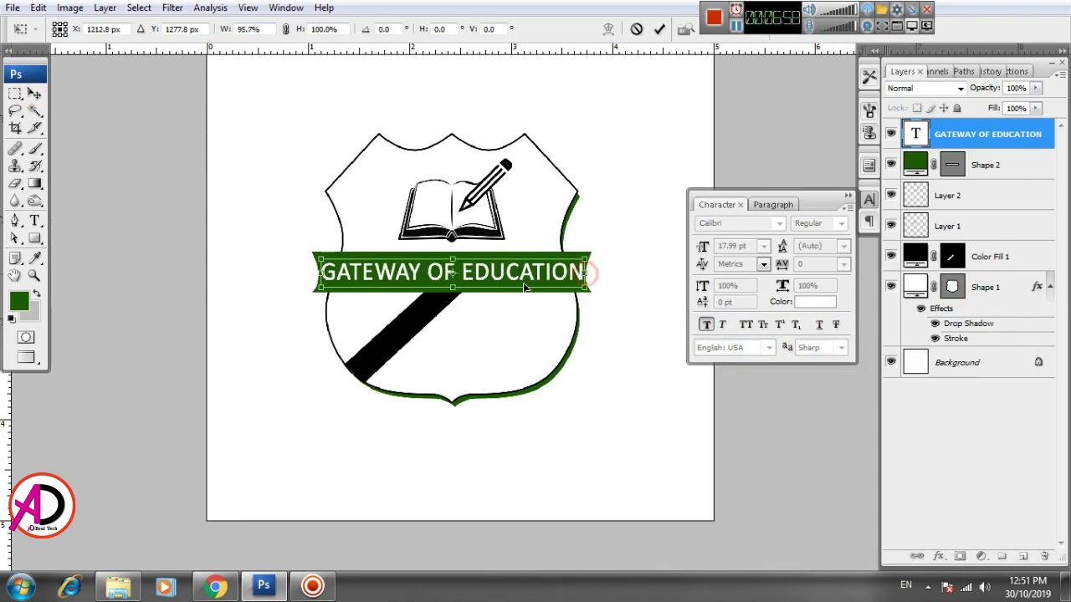
{"action": "double_click", "coordinate": [522, 285]}
{"action": "left_click", "coordinate": [707, 328]}
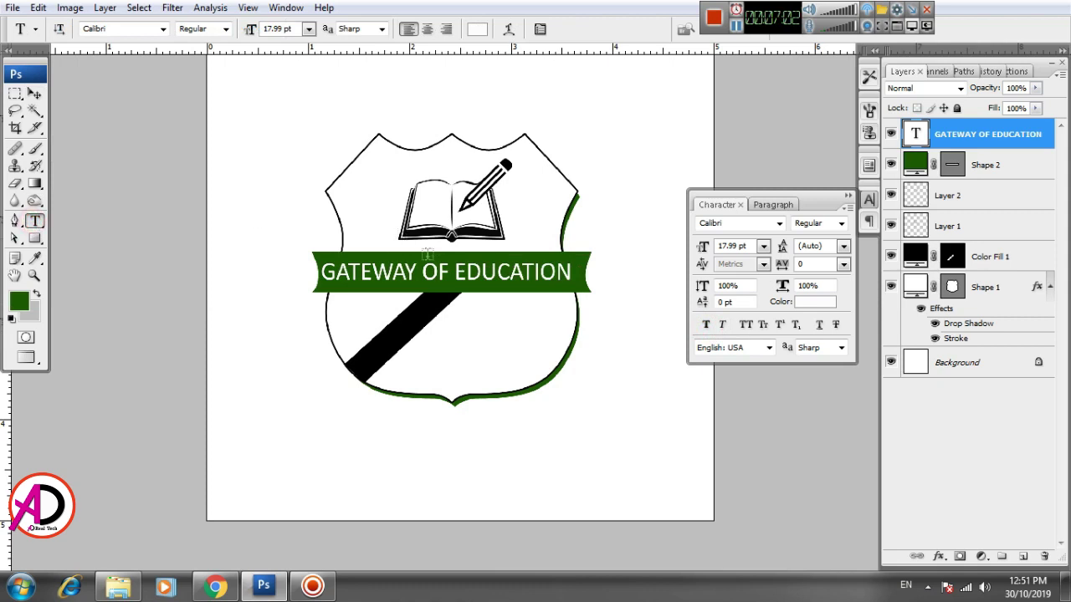
Change the font style of the whole GATEWAY OF EDUCATION text to Calibri Bold.
{"action": "triple_click", "coordinate": [435, 271]}
{"action": "left_click", "coordinate": [225, 31]}
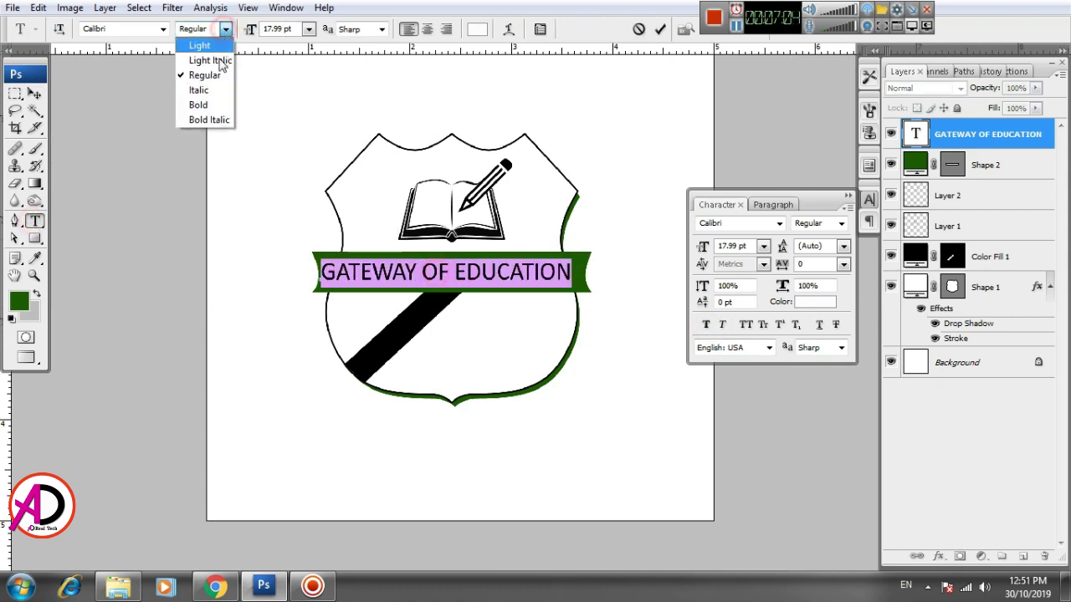
{"action": "left_click", "coordinate": [211, 106]}
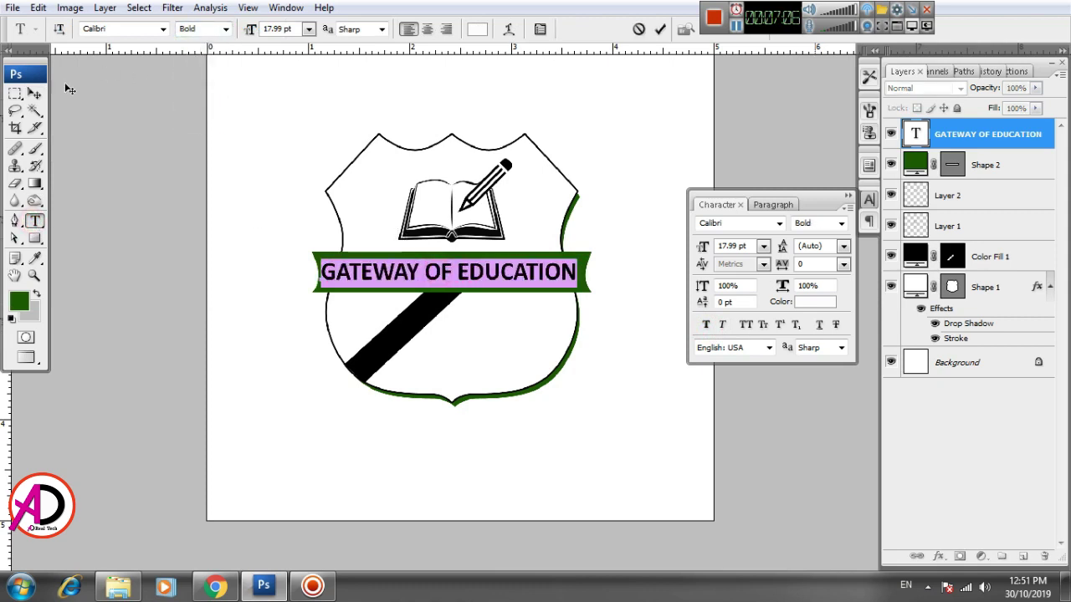
{"action": "left_click", "coordinate": [38, 95]}
{"action": "left_click", "coordinate": [637, 350]}
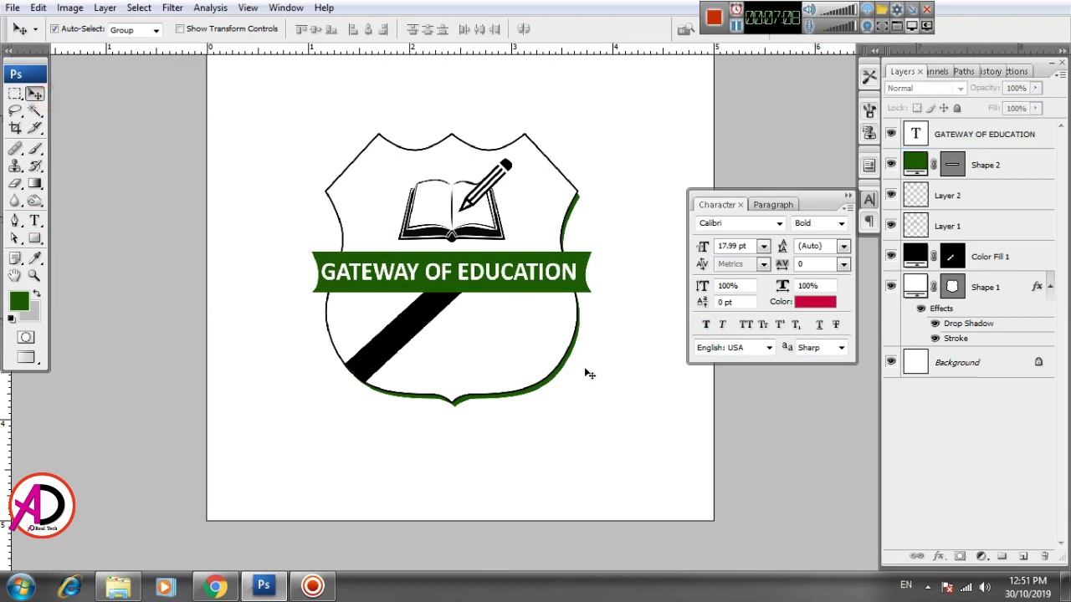
Nudge the GATEWAY OF EDUCATION text slightly to the right to center it on the green banner.
{"action": "left_click", "coordinate": [502, 281]}
{"action": "key", "text": "Right"}
{"action": "key", "text": "Right"}
{"action": "key", "text": "Right"}
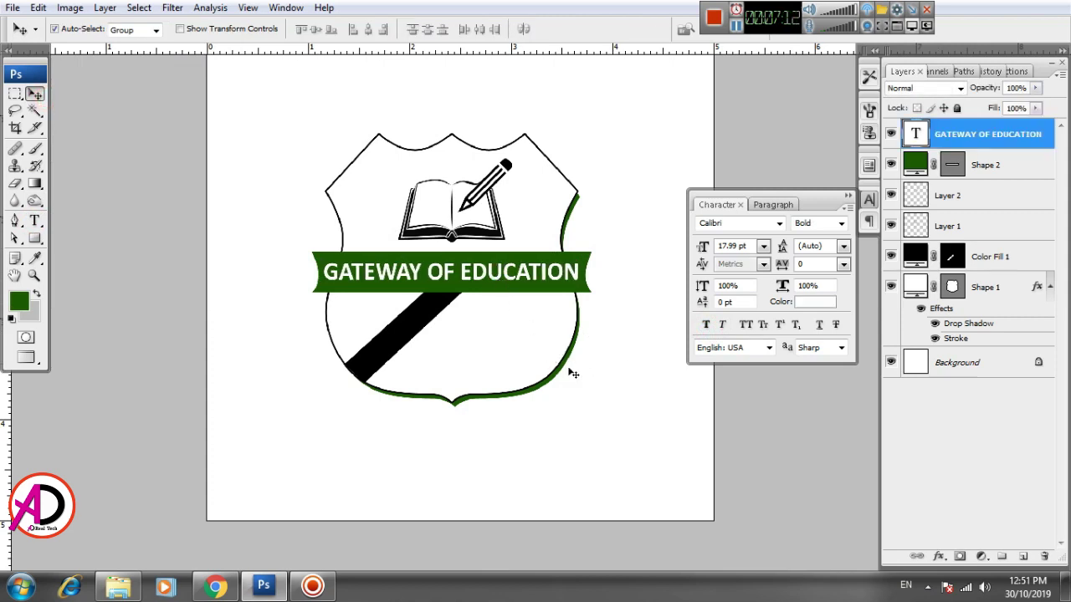
Choose the solid triangle custom shape and try drawing it as a path inside the shield's lower half, undoing the attempt.
{"action": "left_click_drag", "start_coordinate": [611, 366], "coordinate": [602, 342]}
{"action": "scroll", "coordinate": [615, 390], "scroll_direction": "down", "scroll_amount": 4}
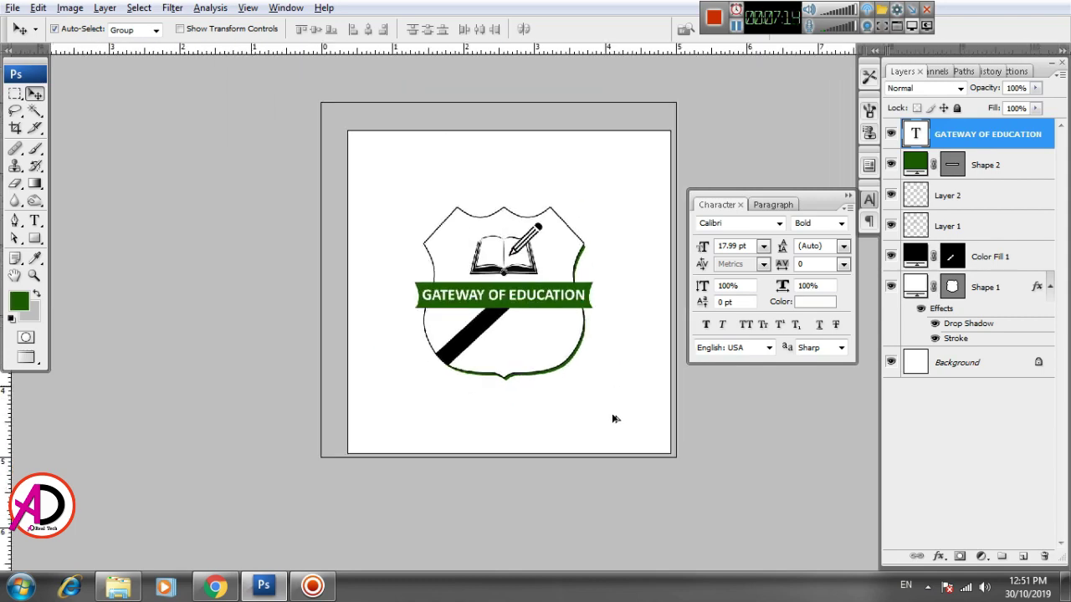
{"action": "scroll", "coordinate": [615, 418], "scroll_direction": "up", "scroll_amount": 4}
{"action": "left_click_drag", "start_coordinate": [629, 377], "coordinate": [608, 394]}
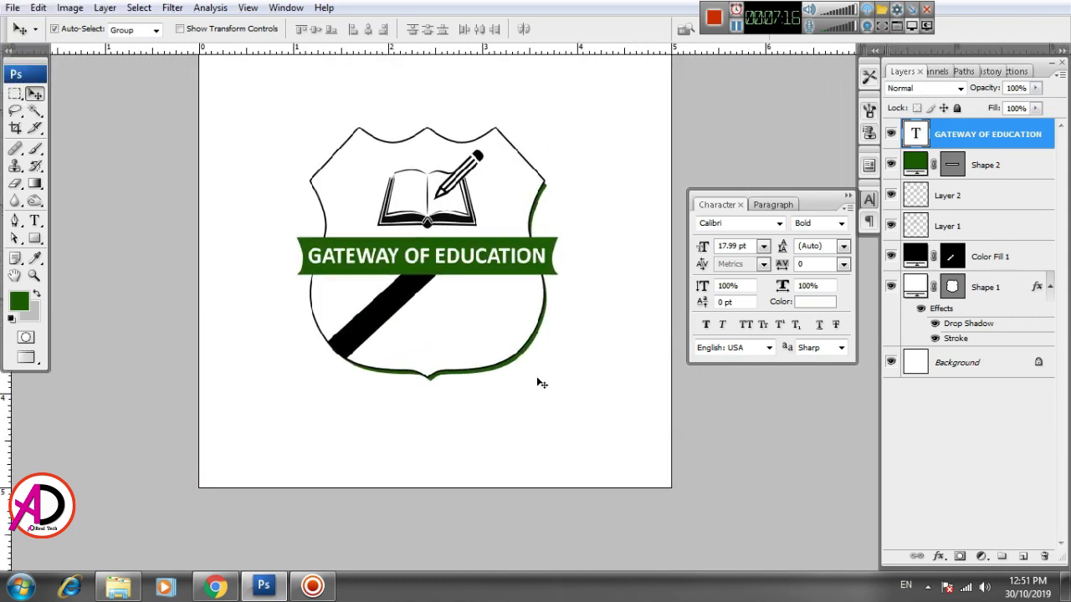
{"action": "scroll", "coordinate": [493, 373], "scroll_direction": "up", "scroll_amount": 4}
{"action": "left_click_drag", "start_coordinate": [593, 347], "coordinate": [605, 334]}
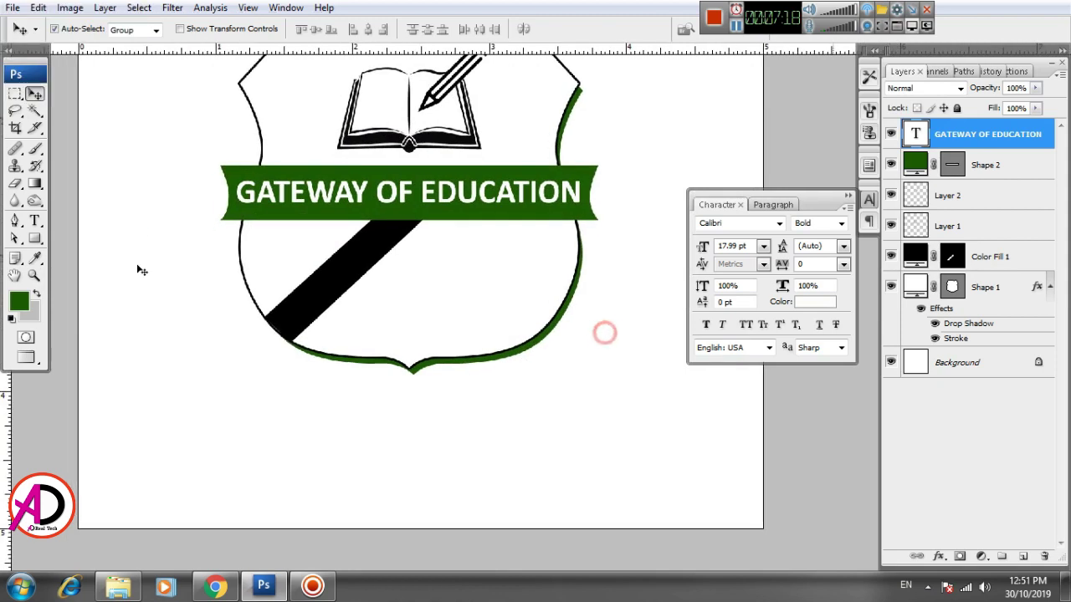
{"action": "right_click", "coordinate": [33, 240]}
{"action": "left_click", "coordinate": [112, 312]}
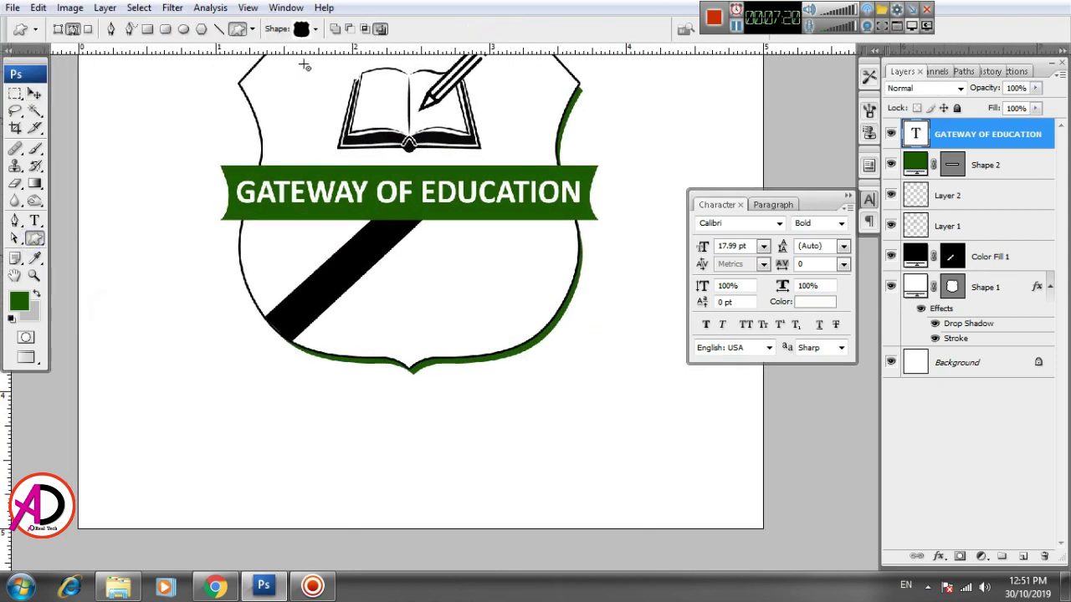
{"action": "left_click", "coordinate": [315, 28]}
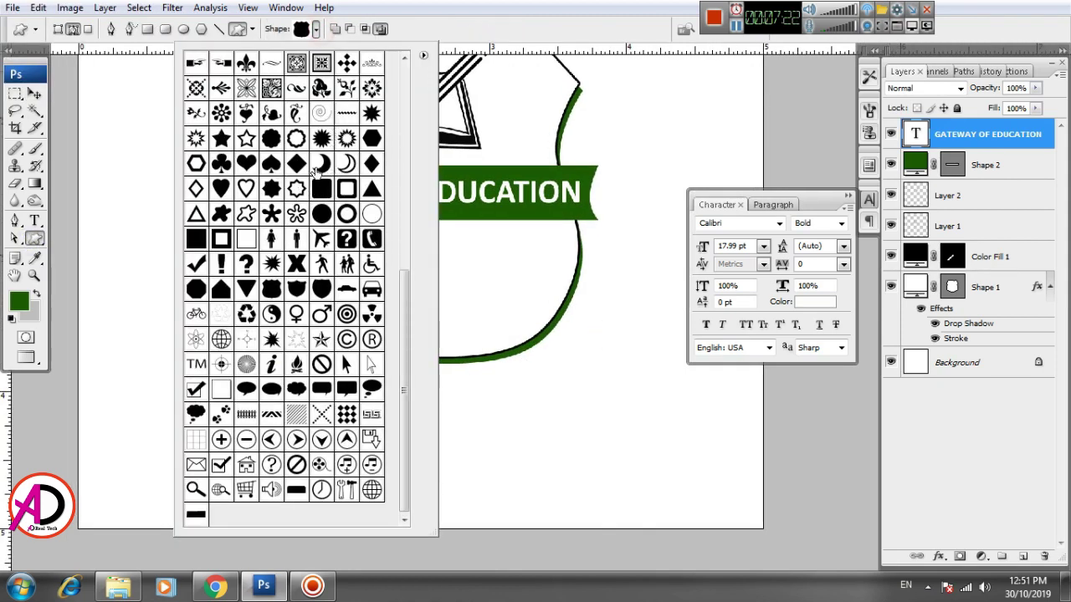
{"action": "left_click", "coordinate": [373, 193]}
{"action": "left_click", "coordinate": [513, 306]}
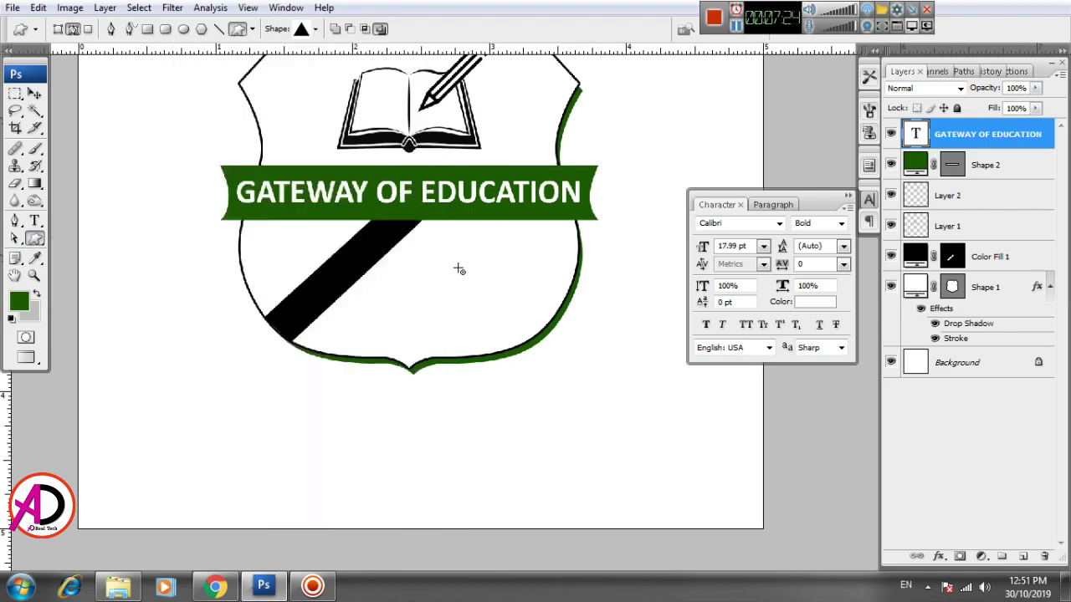
{"action": "left_click_drag", "start_coordinate": [441, 249], "coordinate": [525, 320]}
{"action": "key", "text": "ctrl+z"}
Switch the custom shape to Shape Layers mode with color 1e5b00 and try a triangle right of the black stripe, undoing it.
{"action": "left_click", "coordinate": [59, 30]}
{"action": "left_click", "coordinate": [515, 28]}
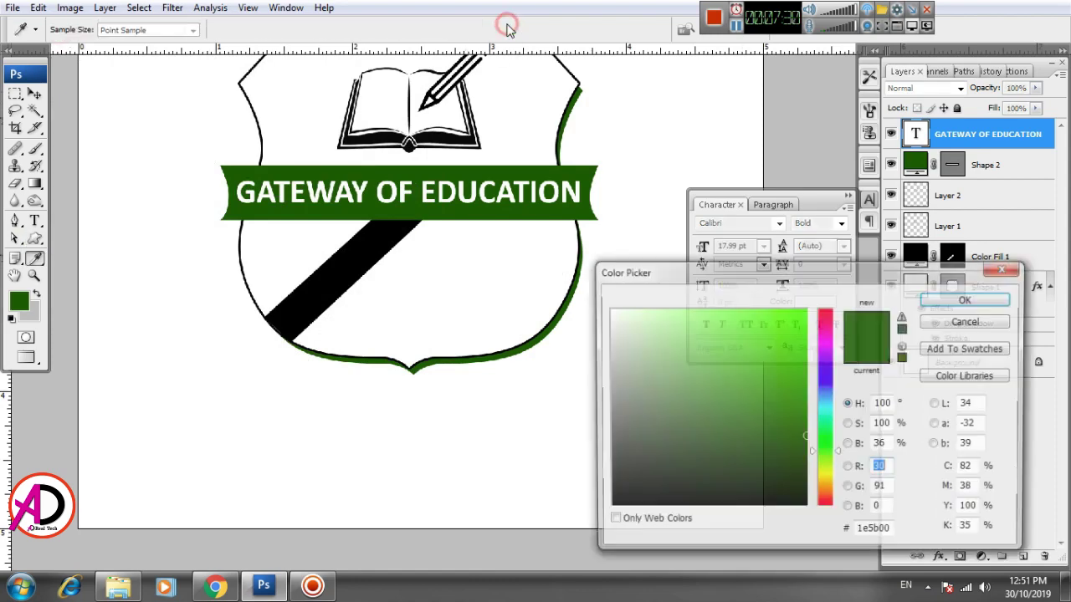
{"action": "key", "text": "Return"}
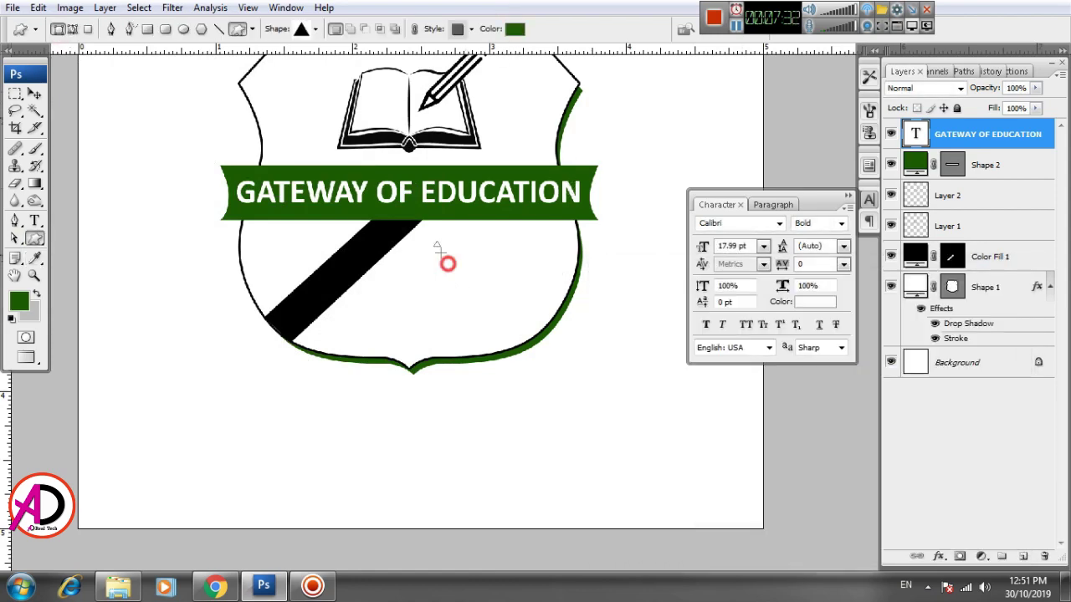
{"action": "left_click_drag", "start_coordinate": [437, 245], "coordinate": [527, 326]}
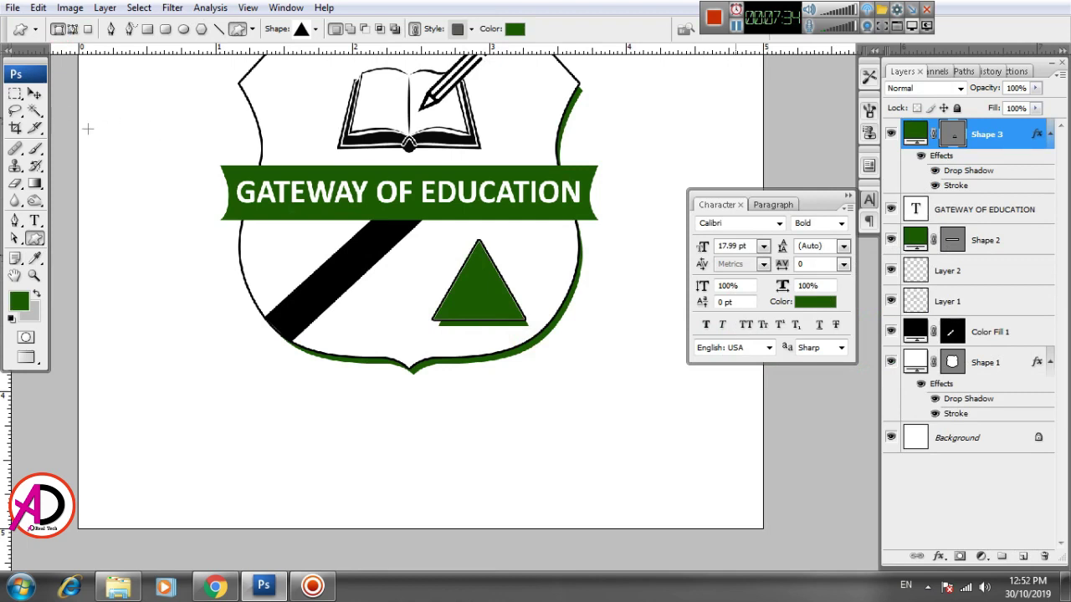
{"action": "key", "text": "ctrl+z"}
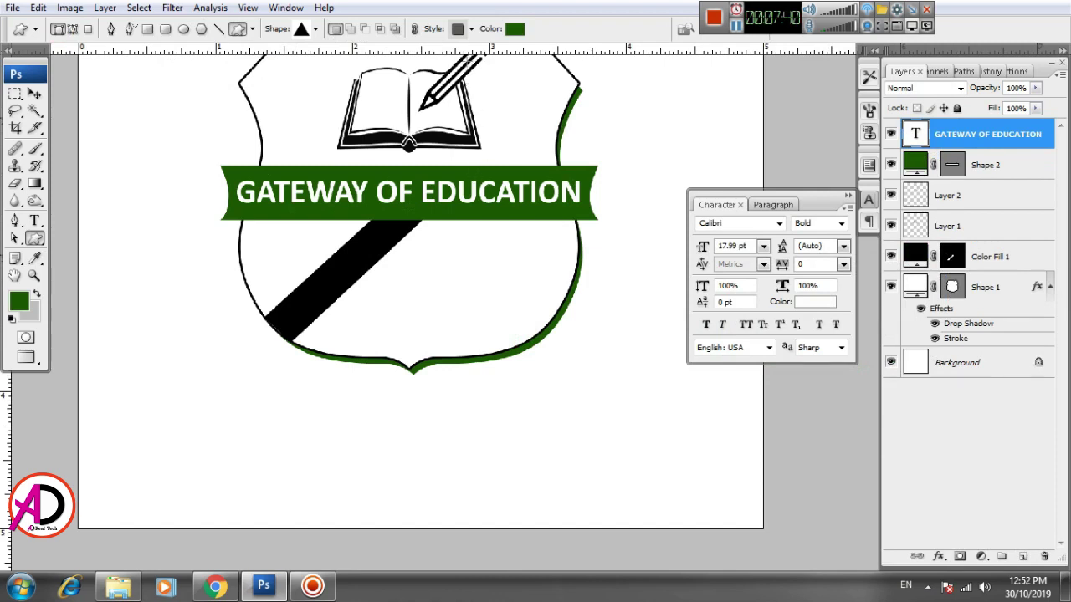
Try a green triangle with the current style right of the black stripe and delete its layer.
{"action": "left_click", "coordinate": [471, 30]}
{"action": "left_click", "coordinate": [473, 31]}
{"action": "left_click_drag", "start_coordinate": [427, 243], "coordinate": [513, 286]}
{"action": "left_click", "coordinate": [35, 94]}
{"action": "left_click", "coordinate": [639, 353]}
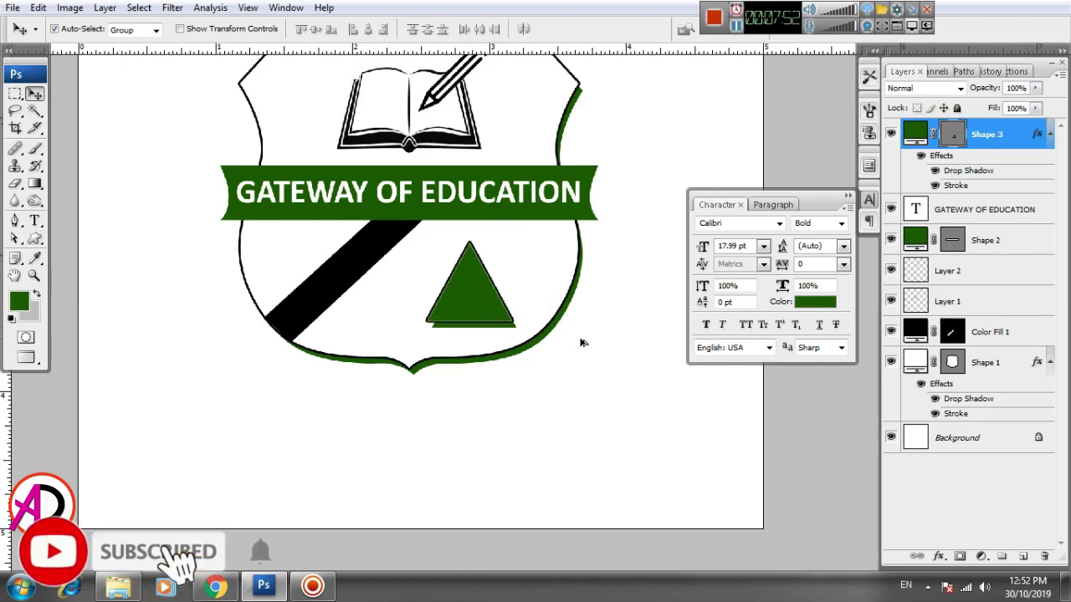
{"action": "key", "text": "Delete"}
Try a narrower green triangle in the shield's lower right area and undo it.
{"action": "left_click_drag", "start_coordinate": [609, 375], "coordinate": [616, 376]}
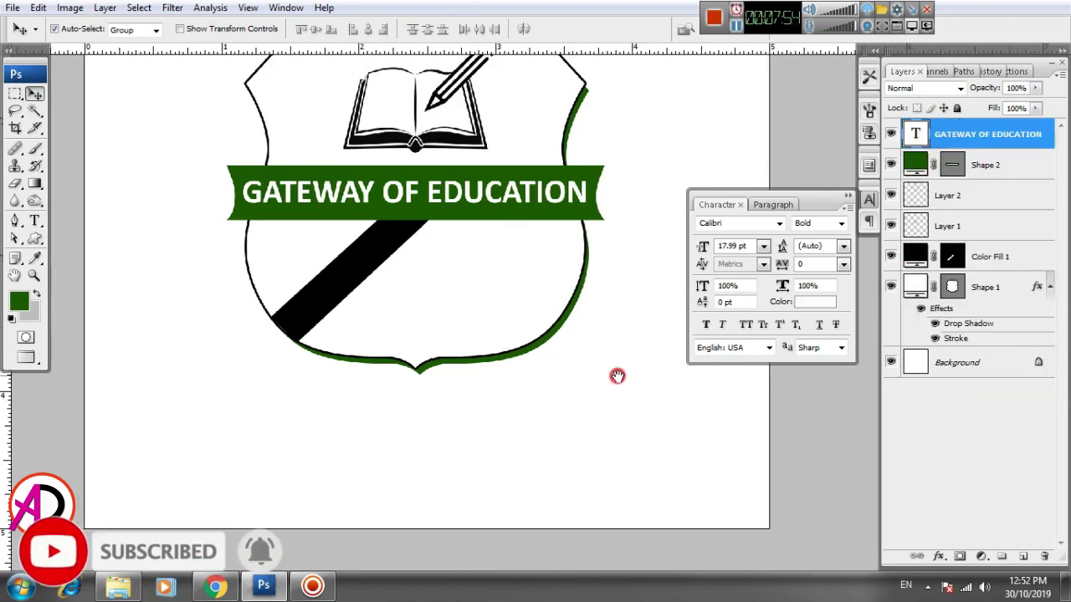
{"action": "right_click", "coordinate": [34, 242]}
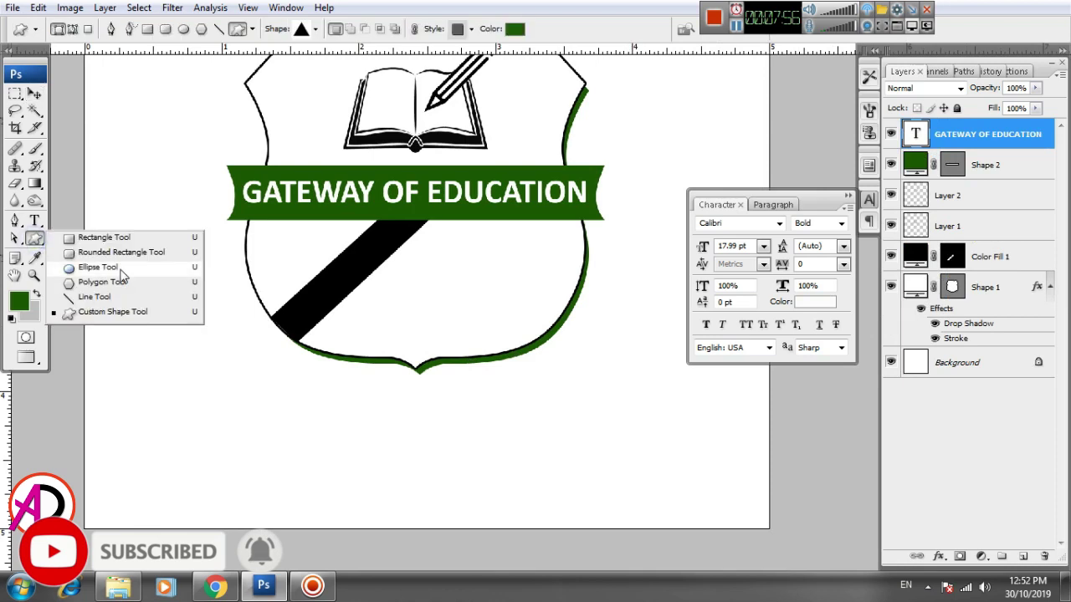
{"action": "left_click", "coordinate": [109, 313]}
{"action": "left_click", "coordinate": [471, 29]}
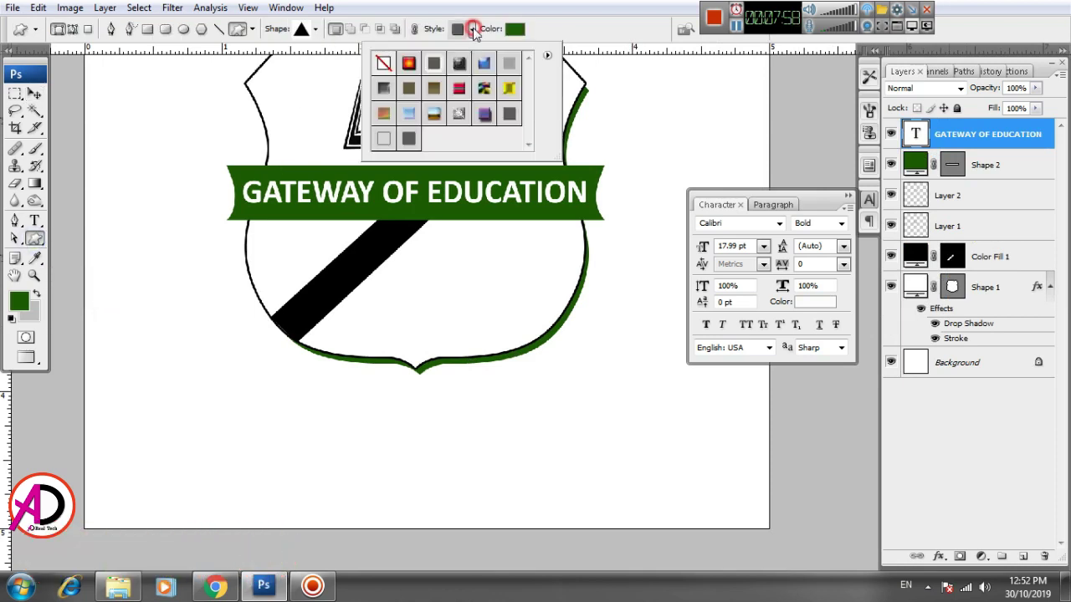
{"action": "left_click", "coordinate": [359, 30]}
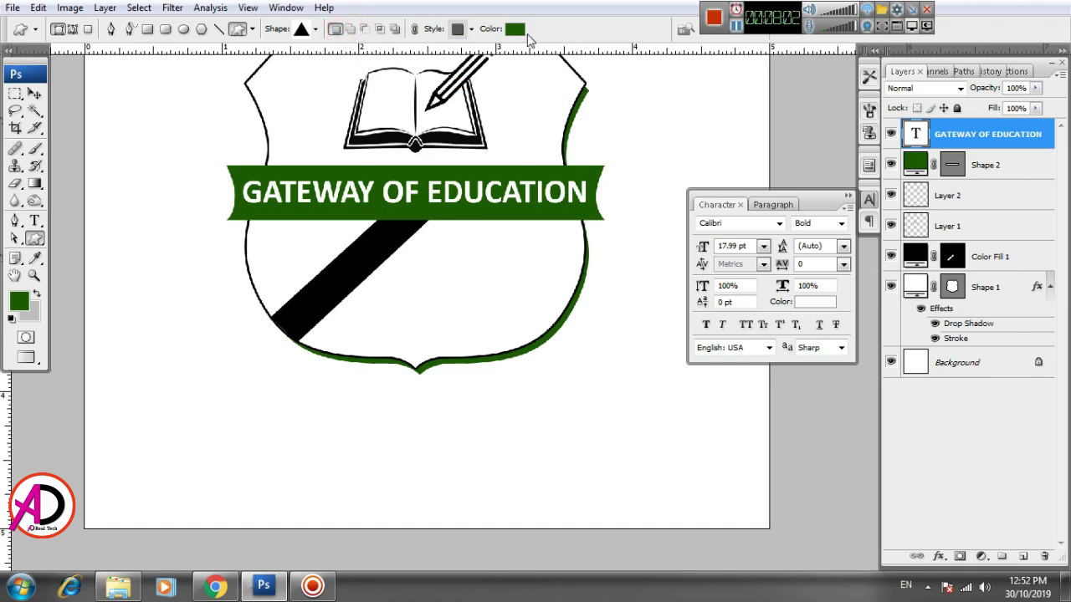
{"action": "left_click", "coordinate": [109, 30]}
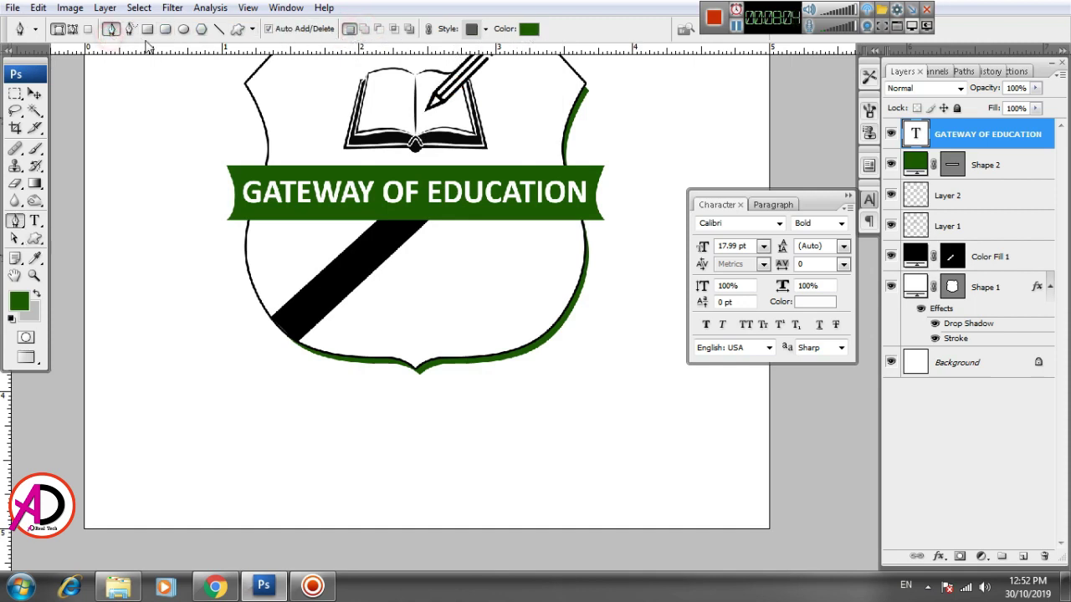
{"action": "left_click", "coordinate": [36, 240]}
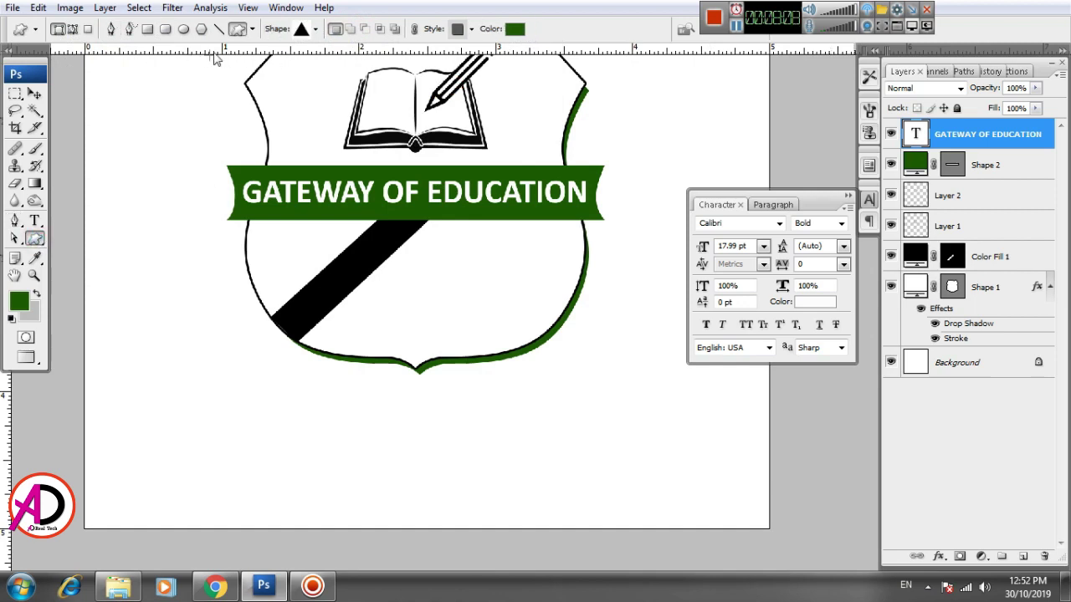
{"action": "left_click_drag", "start_coordinate": [457, 256], "coordinate": [513, 321]}
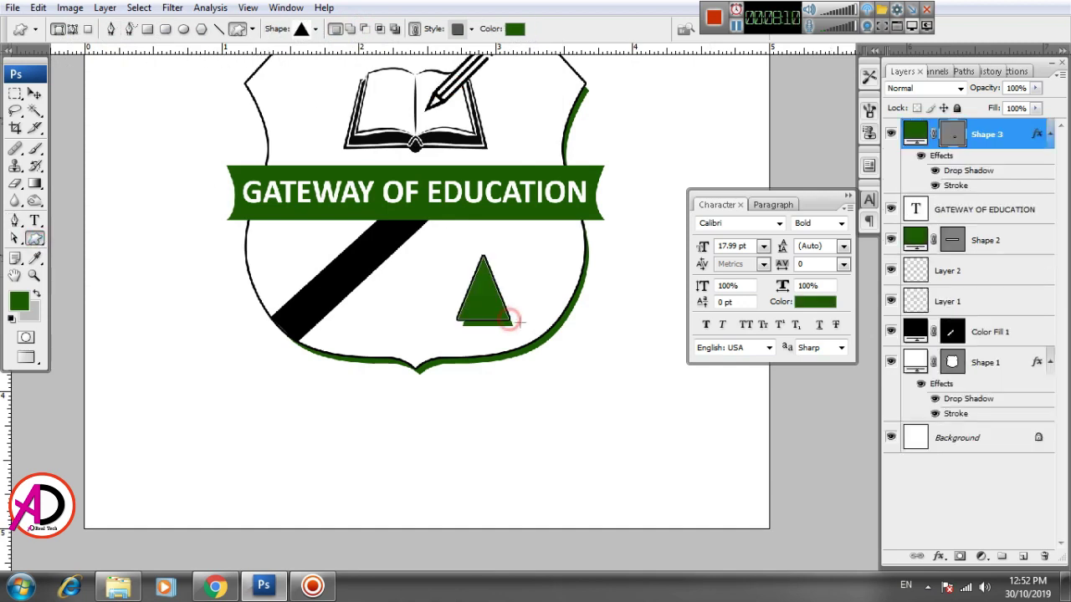
{"action": "key", "text": "ctrl+z"}
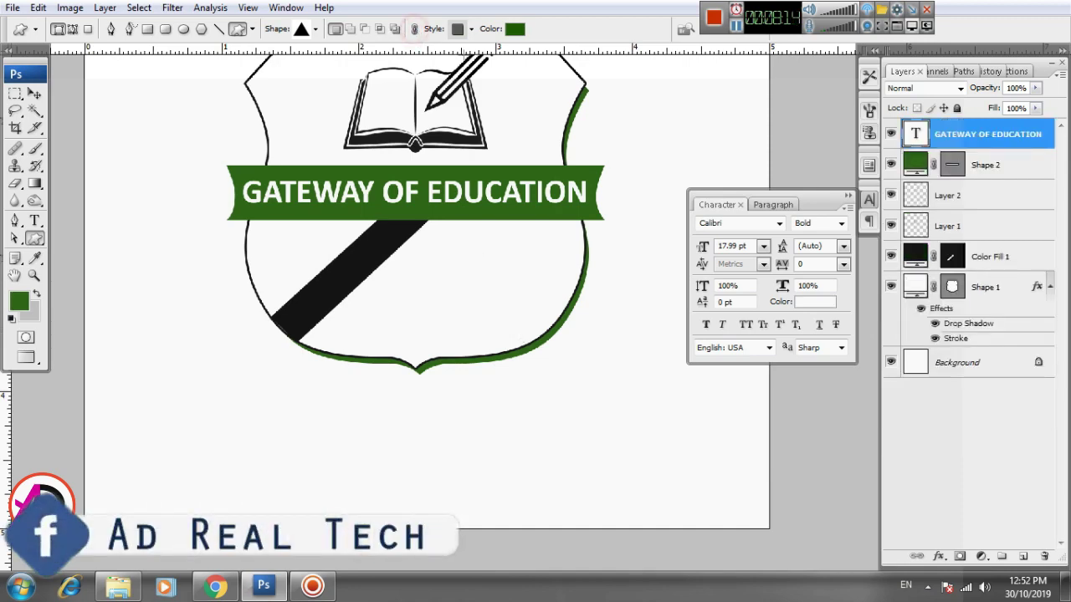
Draw a solid green triangle with the custom shape on the blank canvas below the shield's lower right edge.
{"action": "left_click", "coordinate": [315, 29]}
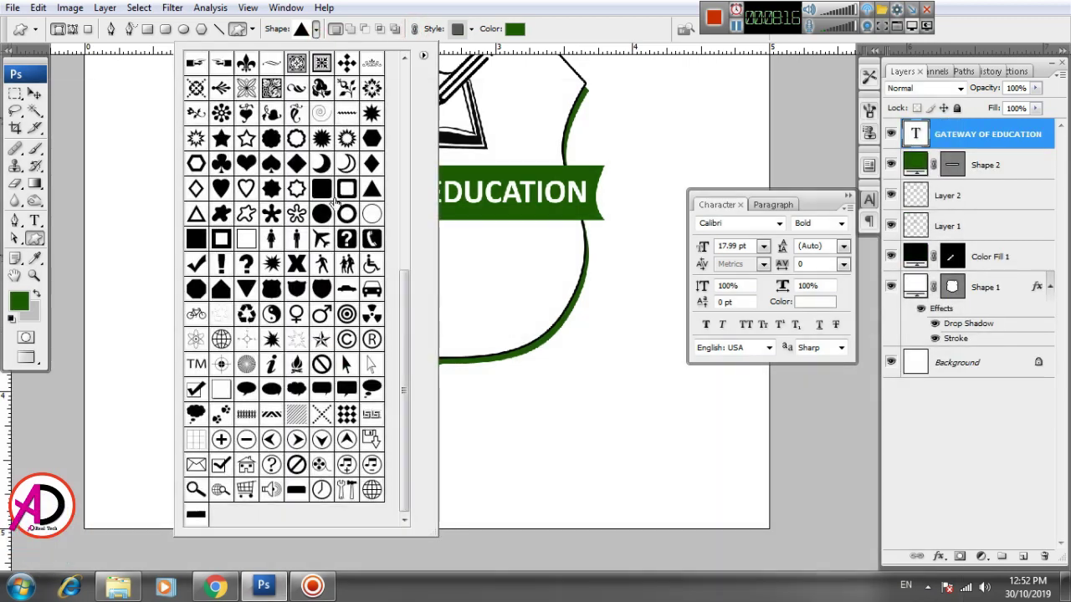
{"action": "left_click", "coordinate": [373, 190]}
{"action": "left_click", "coordinate": [598, 310]}
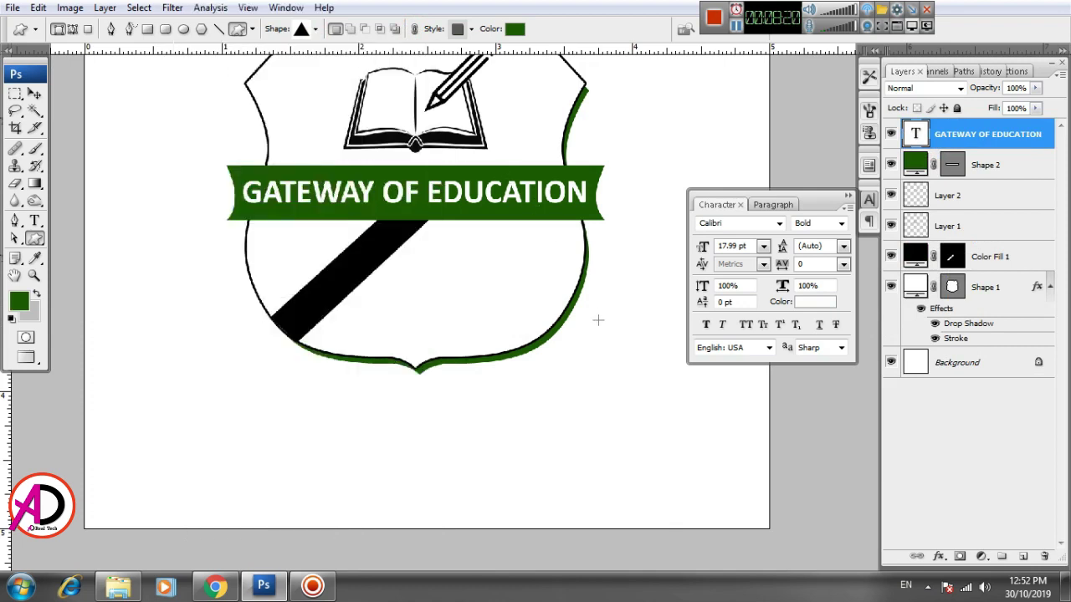
{"action": "left_click_drag", "start_coordinate": [530, 424], "coordinate": [612, 498]}
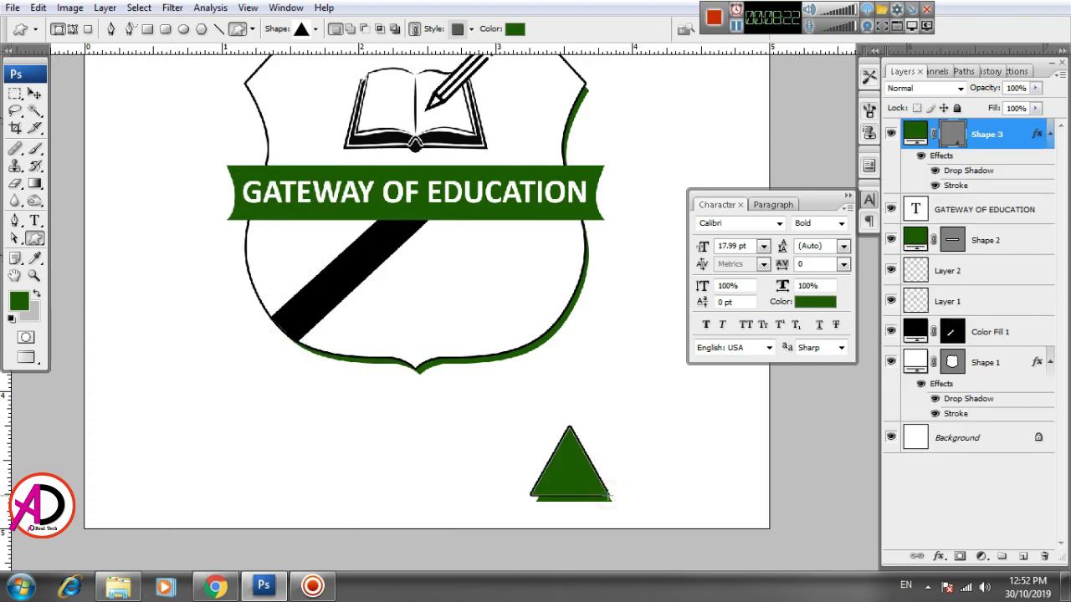
Turn off the triangle's Drop Shadow and Stroke effects and move it into the shield, right of the black stripe below the banner.
{"action": "left_click", "coordinate": [34, 94]}
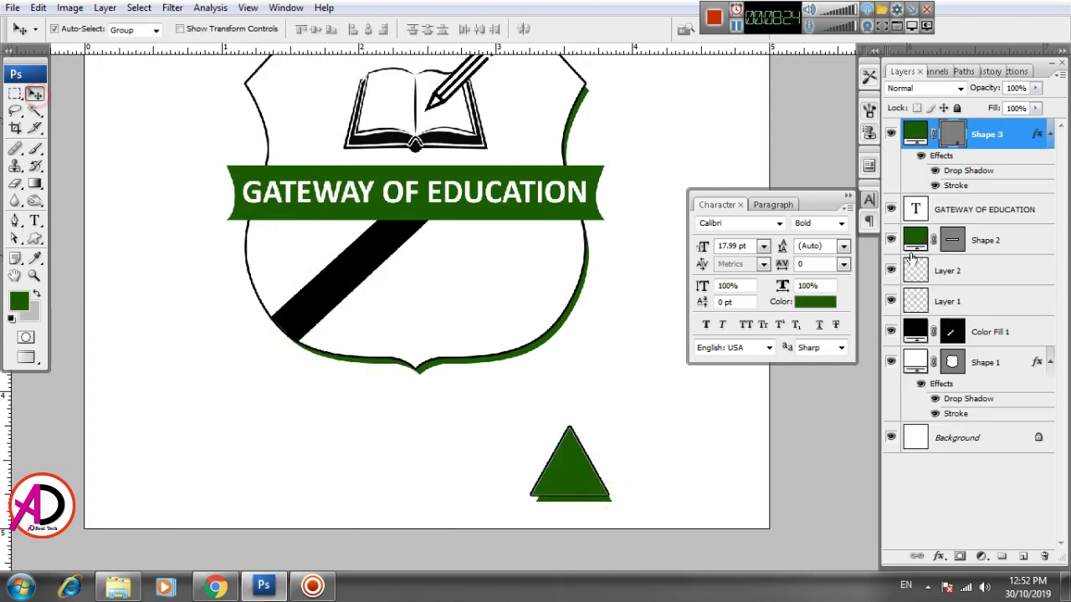
{"action": "double_click", "coordinate": [979, 171]}
{"action": "left_click", "coordinate": [632, 174]}
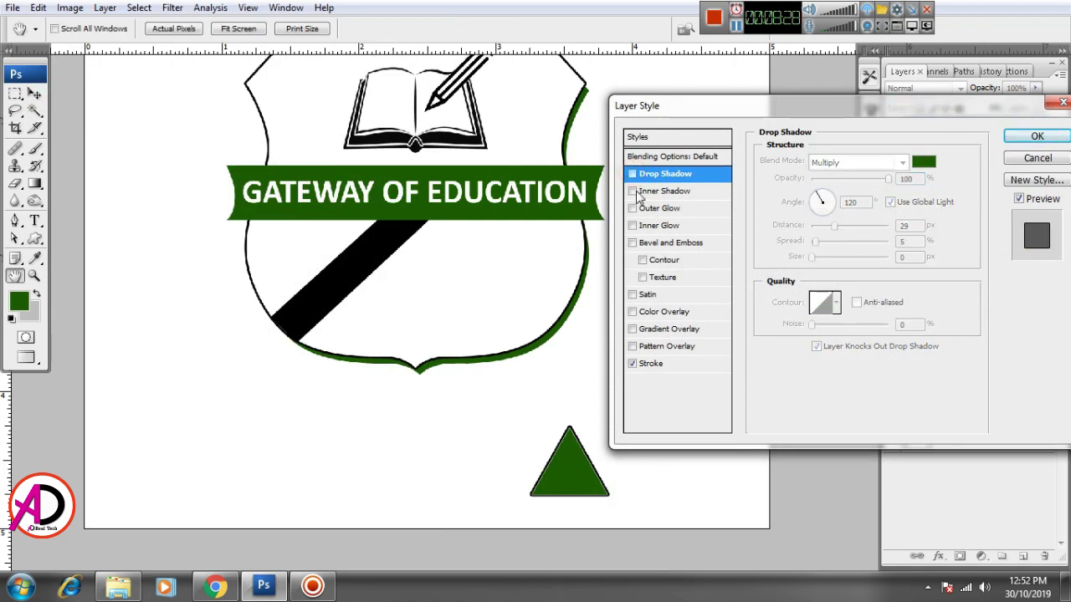
{"action": "left_click", "coordinate": [646, 364]}
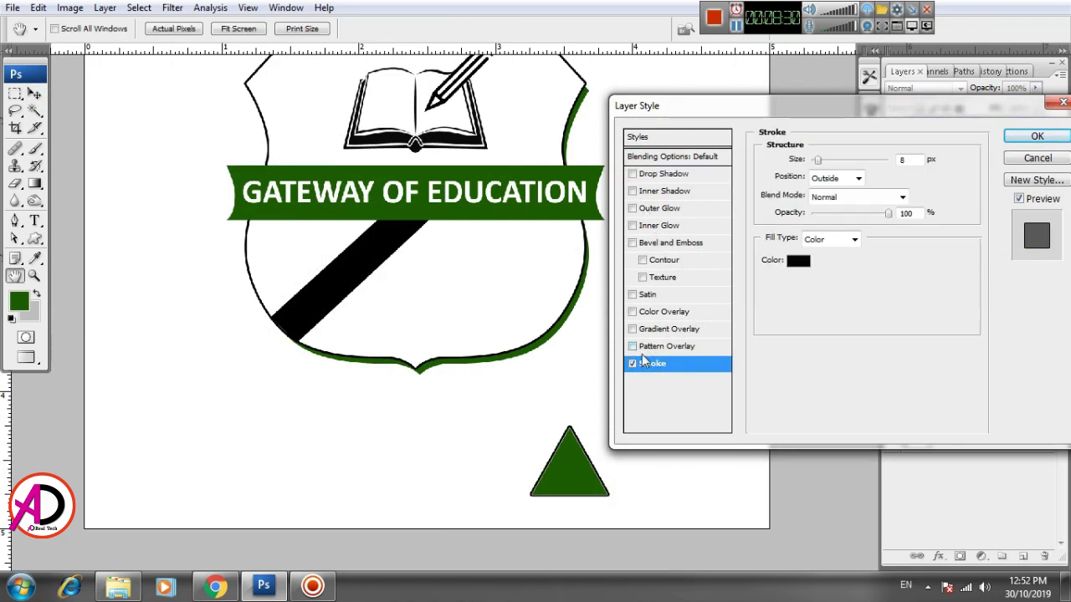
{"action": "left_click", "coordinate": [632, 364]}
{"action": "left_click", "coordinate": [1037, 136]}
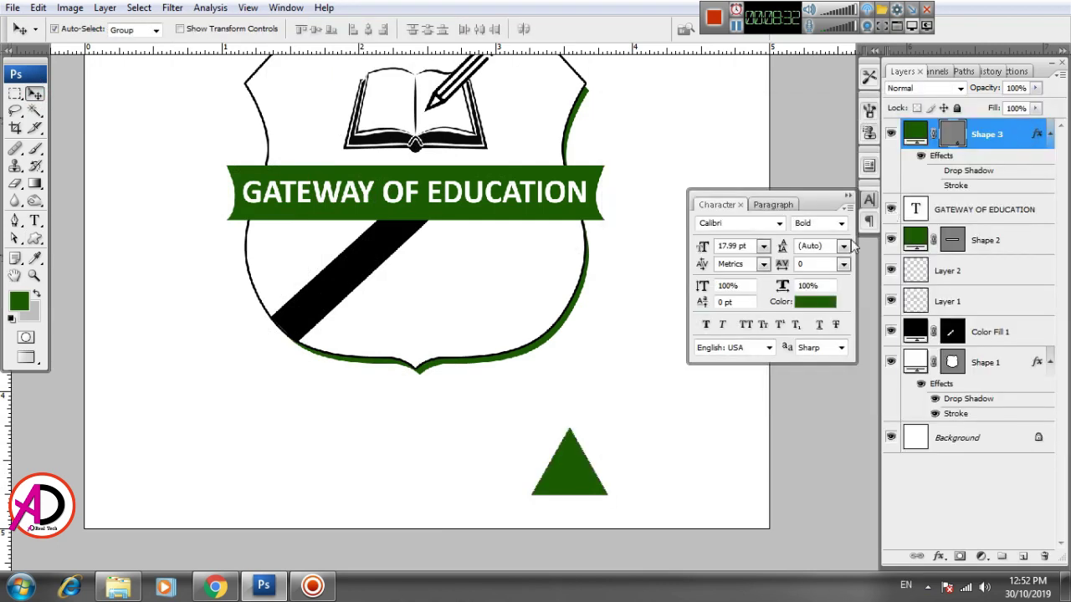
{"action": "left_click_drag", "start_coordinate": [583, 466], "coordinate": [493, 302]}
{"action": "scroll", "coordinate": [539, 301], "scroll_direction": "up", "scroll_amount": 1}
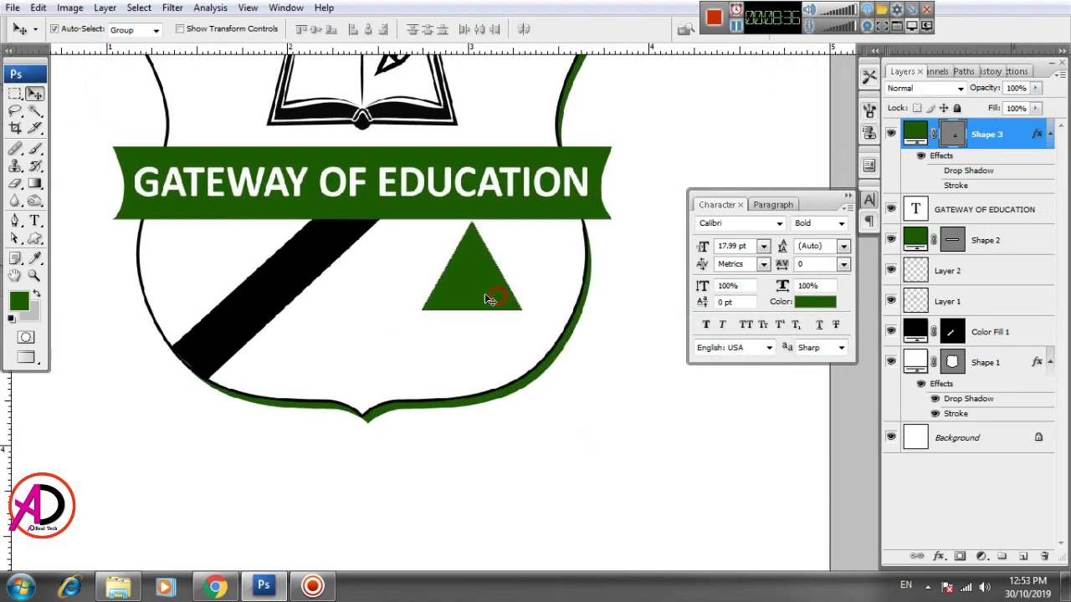
Scale the green triangle proportionally to about 123% and place it midway between the black stripe and the shield's lower right edge.
{"action": "key", "text": "ctrl+t"}
{"action": "left_click_drag", "start_coordinate": [520, 239], "coordinate": [535, 229]}
{"action": "left_click_drag", "start_coordinate": [490, 292], "coordinate": [478, 305]}
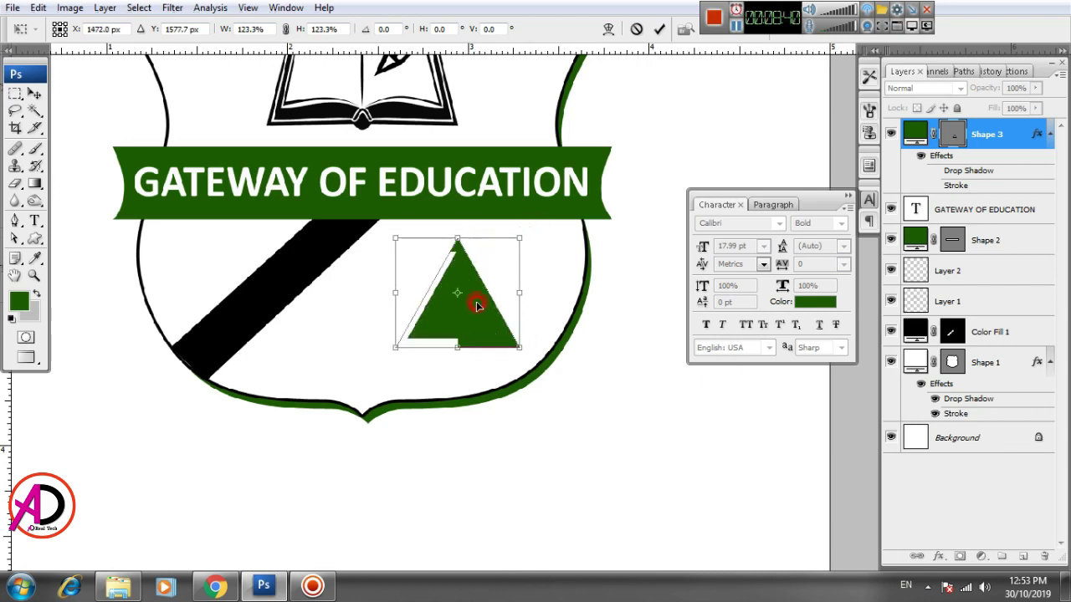
{"action": "key", "text": "Return"}
{"action": "left_click_drag", "start_coordinate": [611, 383], "coordinate": [648, 380]}
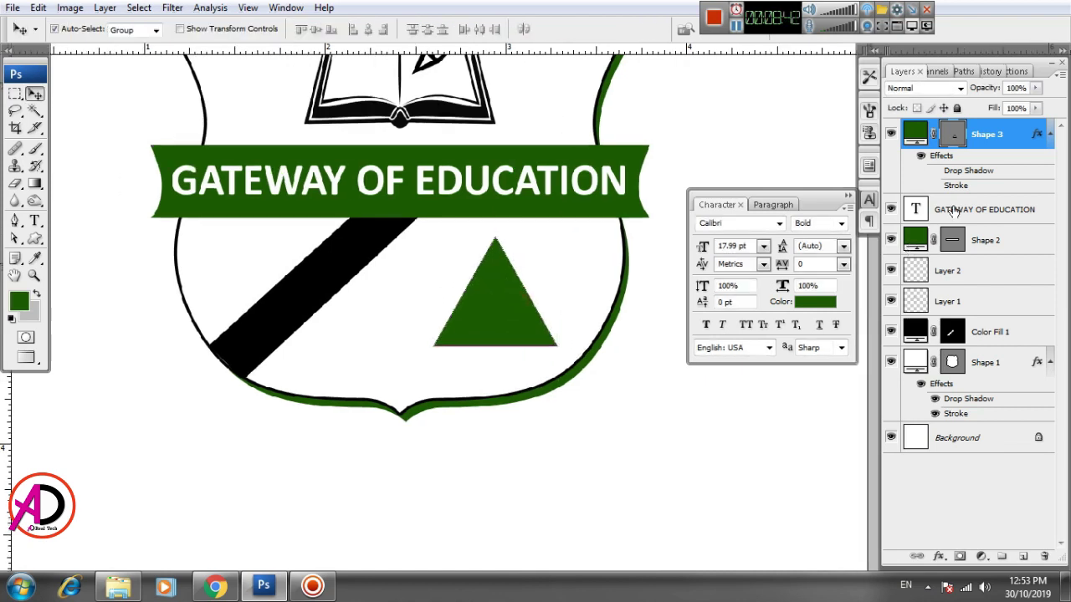
{"action": "right_click", "coordinate": [988, 172]}
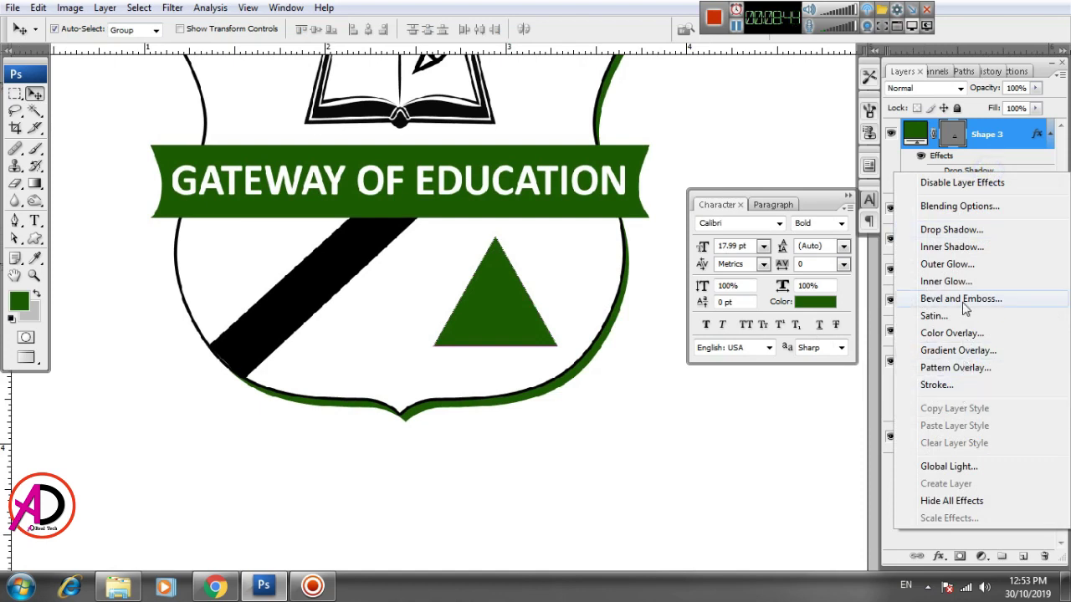
{"action": "left_click", "coordinate": [724, 519]}
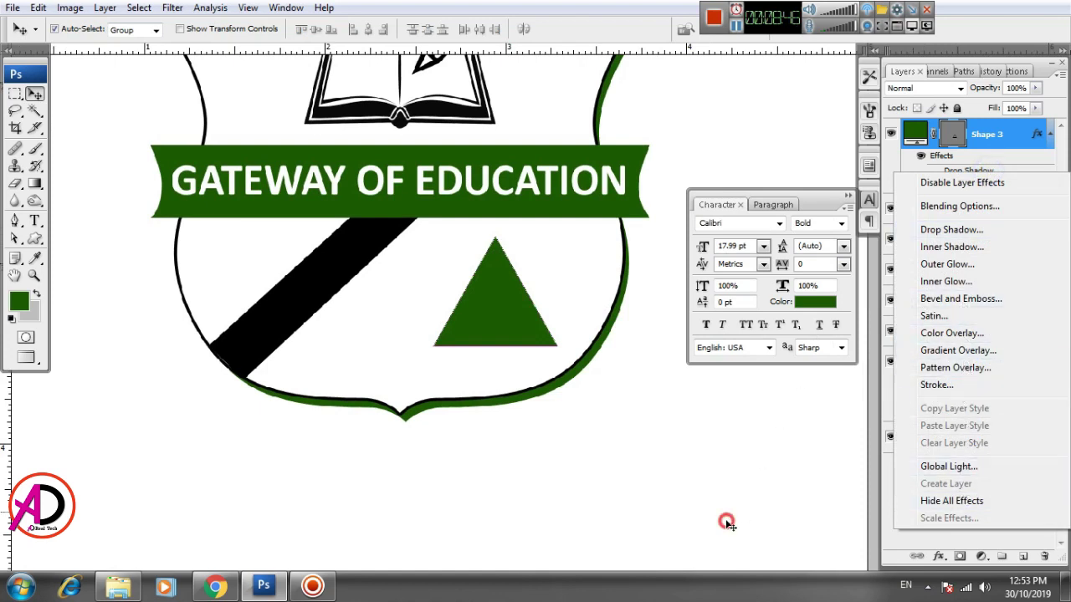
{"action": "left_click_drag", "start_coordinate": [681, 443], "coordinate": [699, 451]}
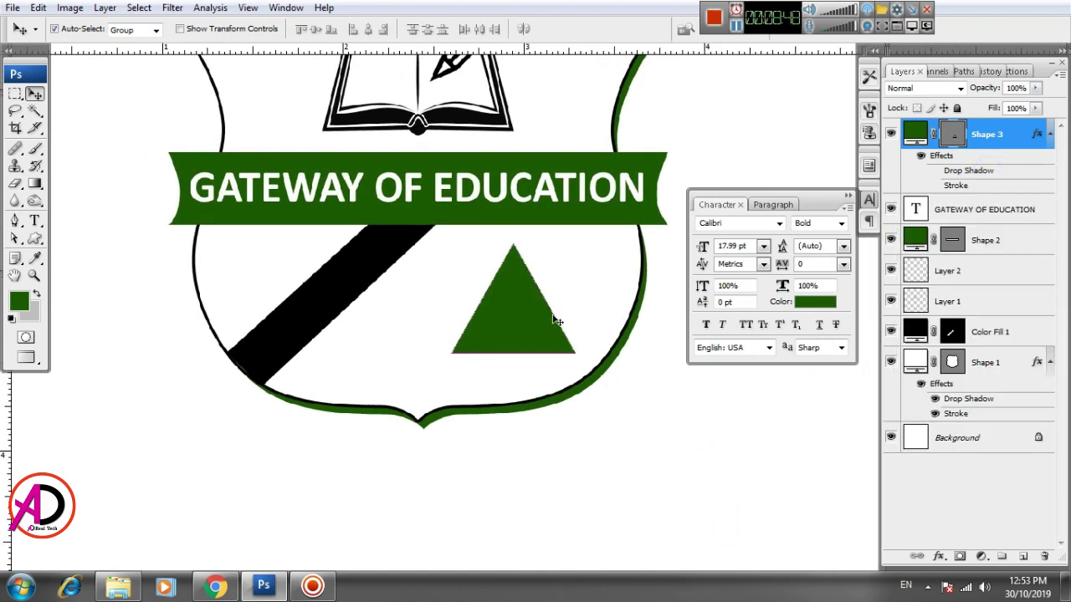
Duplicate the green triangle, flip the copy vertically and overlay it on the original to form a six-pointed star.
{"action": "left_click_drag", "start_coordinate": [521, 313], "coordinate": [604, 300]}
{"action": "key", "text": "ctrl+t"}
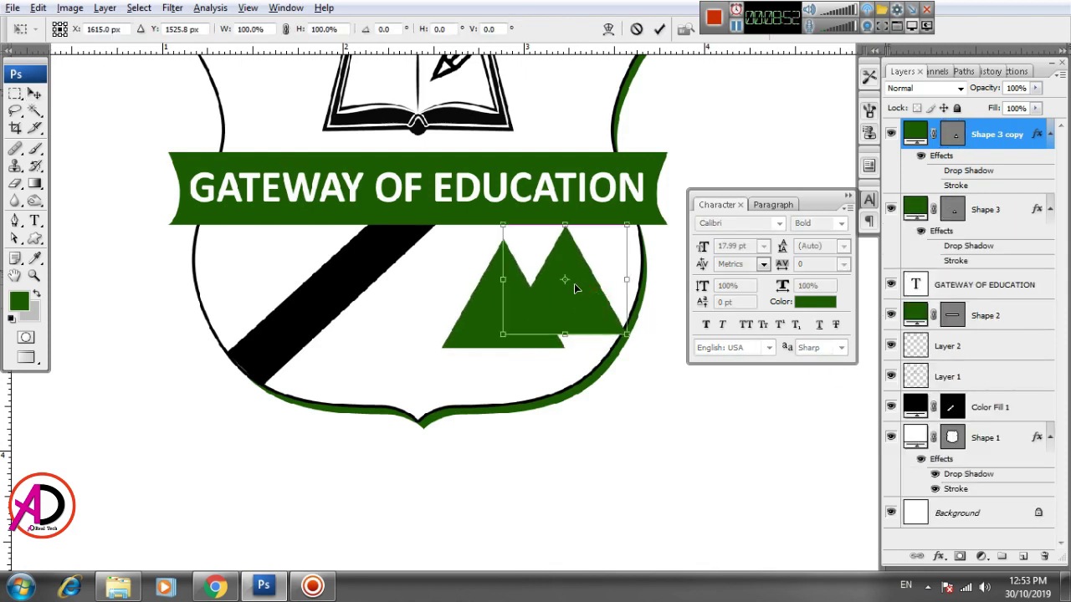
{"action": "right_click", "coordinate": [568, 286]}
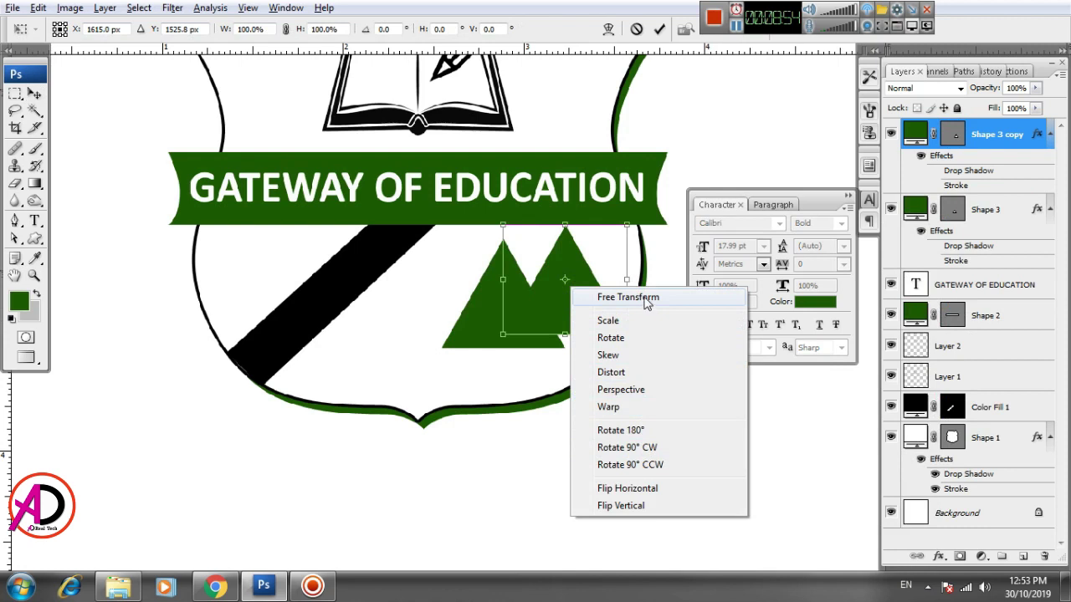
{"action": "left_click", "coordinate": [633, 507]}
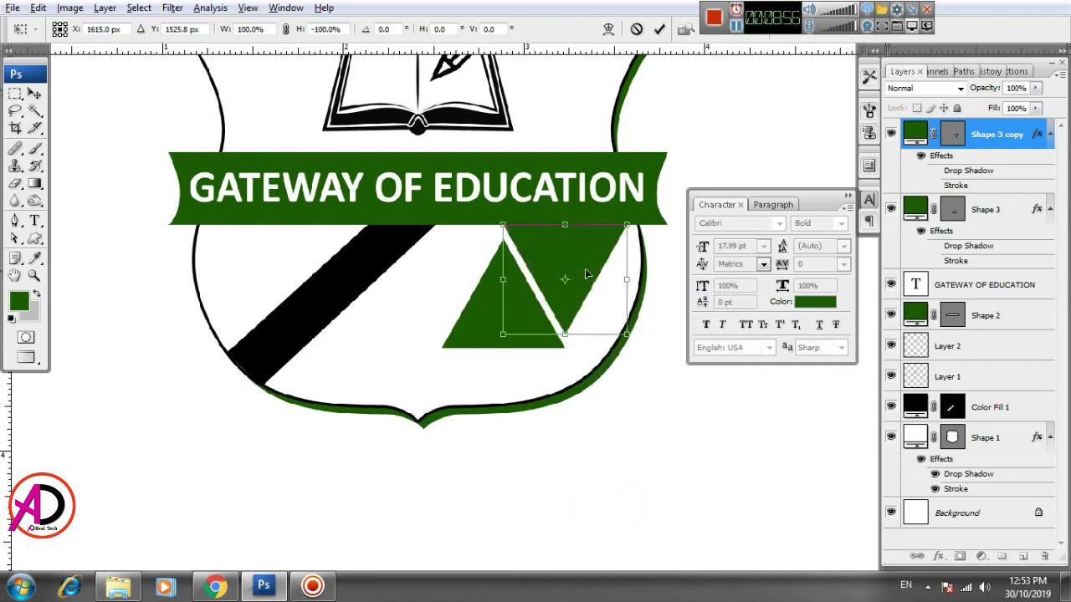
{"action": "left_click_drag", "start_coordinate": [587, 274], "coordinate": [524, 312]}
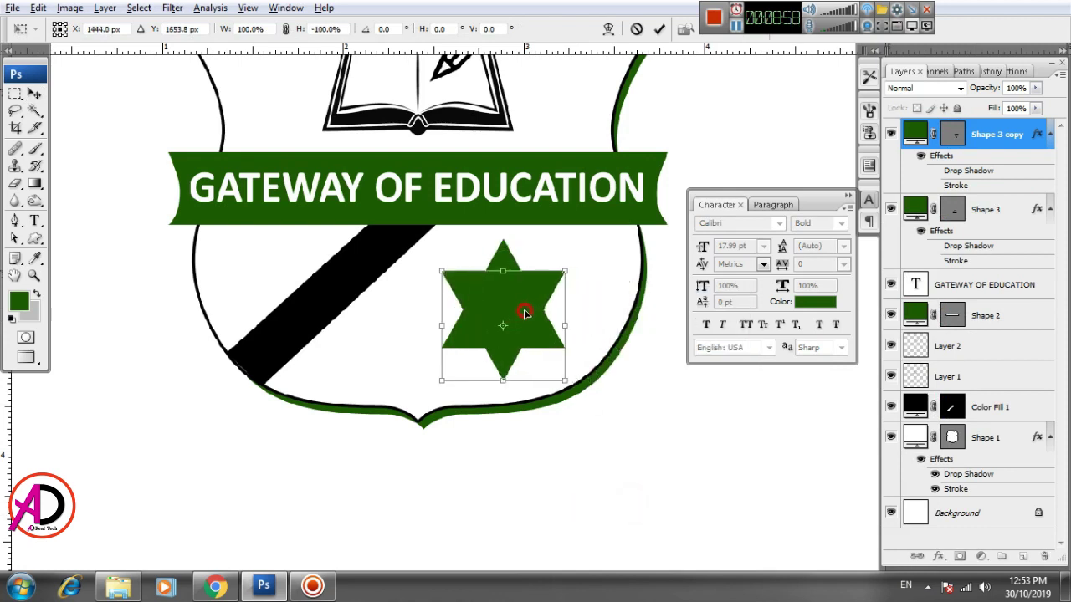
{"action": "key", "text": "Return"}
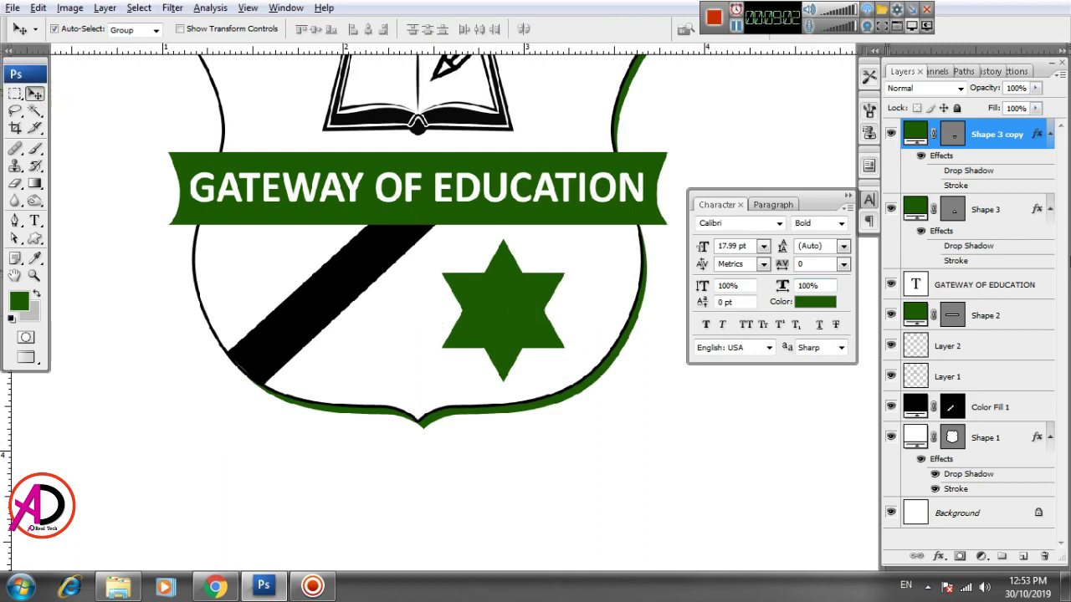
Merge the two triangle layers into one, slightly enlarge the resulting star and center it in the area beside the black stripe.
{"action": "left_click", "coordinate": [997, 213], "text": "ctrl"}
{"action": "key", "text": "ctrl+e"}
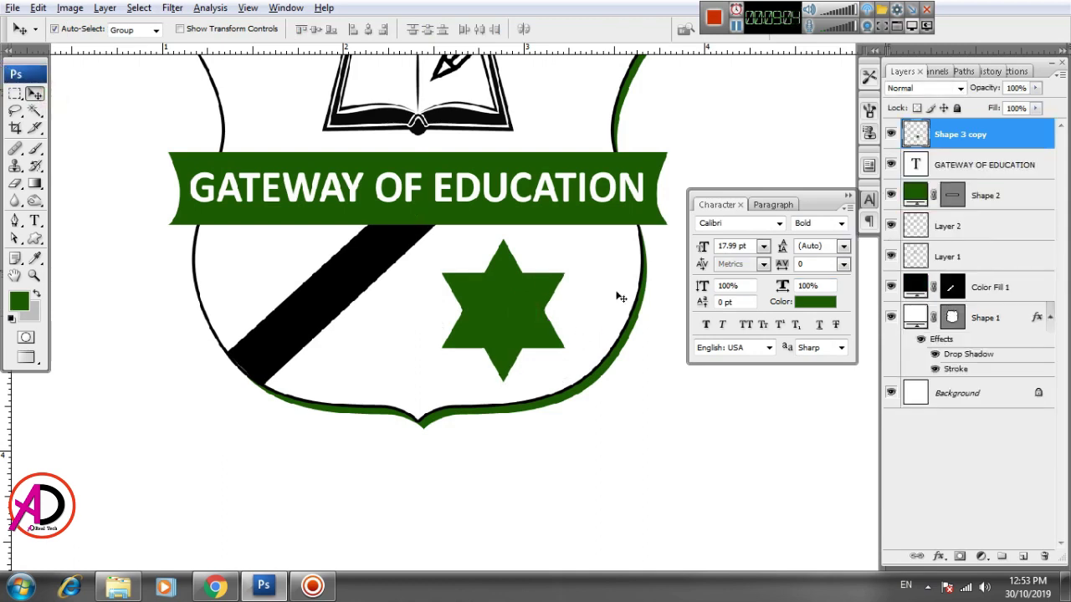
{"action": "left_click_drag", "start_coordinate": [511, 306], "coordinate": [518, 311]}
{"action": "key", "text": "ctrl+t"}
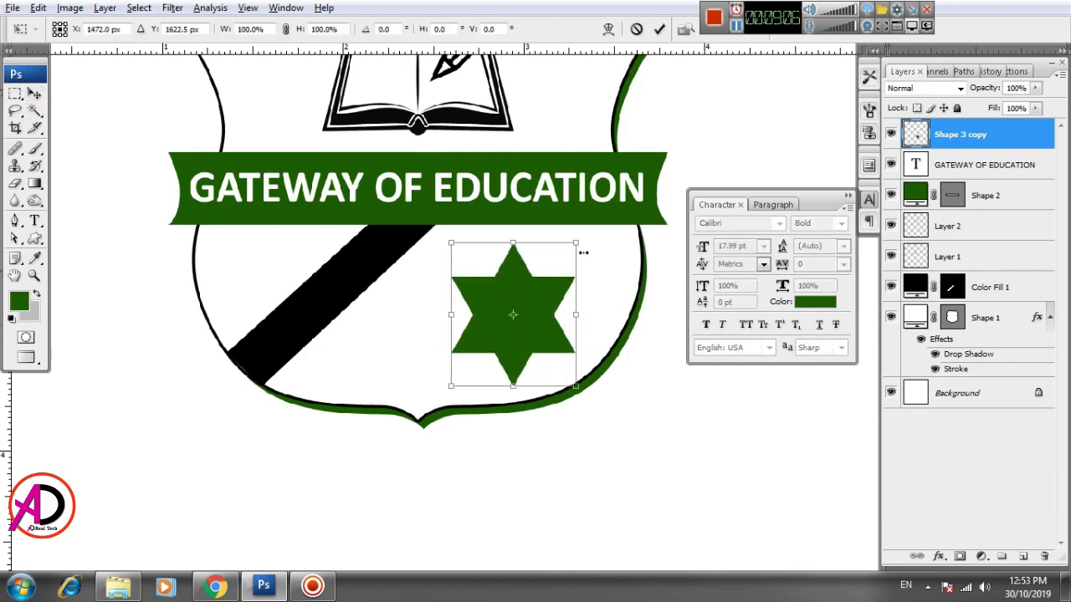
{"action": "left_click_drag", "start_coordinate": [577, 242], "coordinate": [585, 239]}
{"action": "left_click_drag", "start_coordinate": [565, 293], "coordinate": [571, 295]}
{"action": "key", "text": "Return"}
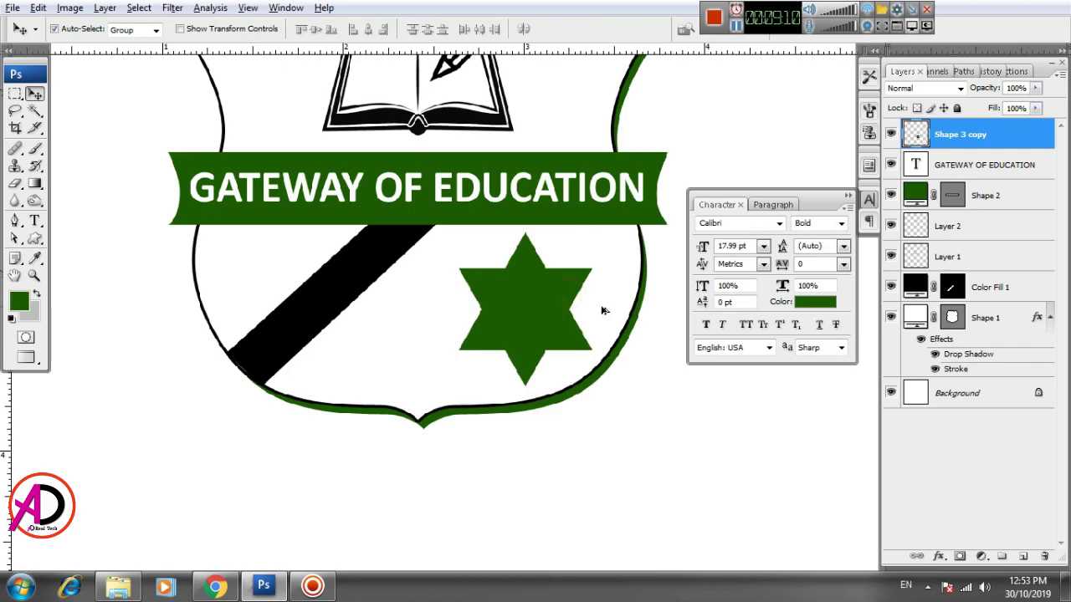
Try a thin white stroke positioned inside on the green star.
{"action": "scroll", "coordinate": [604, 310], "scroll_direction": "down", "scroll_amount": 2}
{"action": "scroll", "coordinate": [583, 314], "scroll_direction": "up", "scroll_amount": 1}
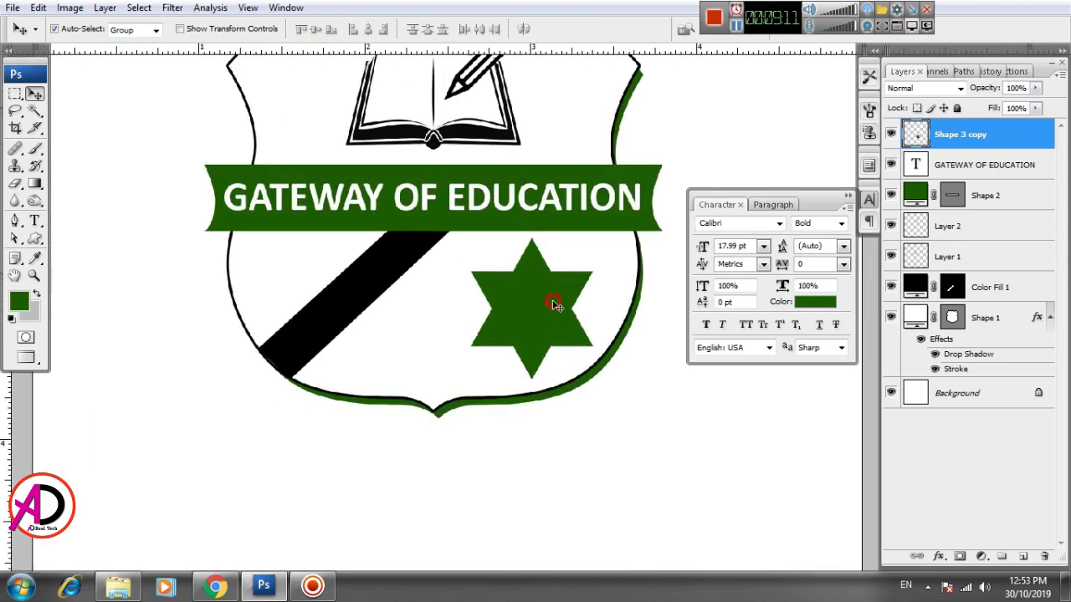
{"action": "left_click", "coordinate": [937, 556]}
{"action": "left_click", "coordinate": [941, 542]}
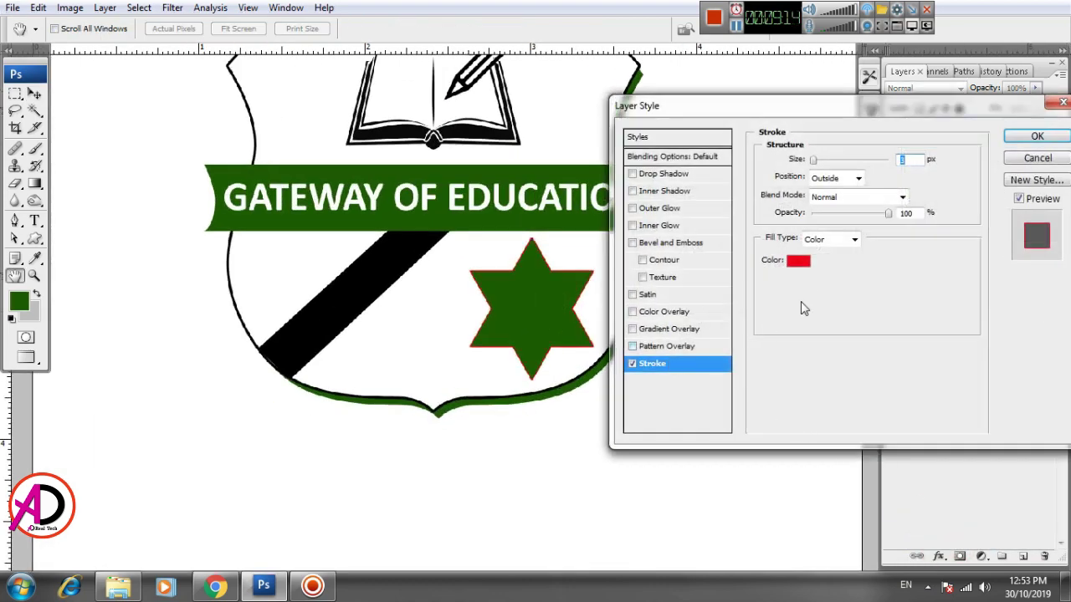
{"action": "left_click", "coordinate": [852, 180]}
{"action": "left_click", "coordinate": [832, 203]}
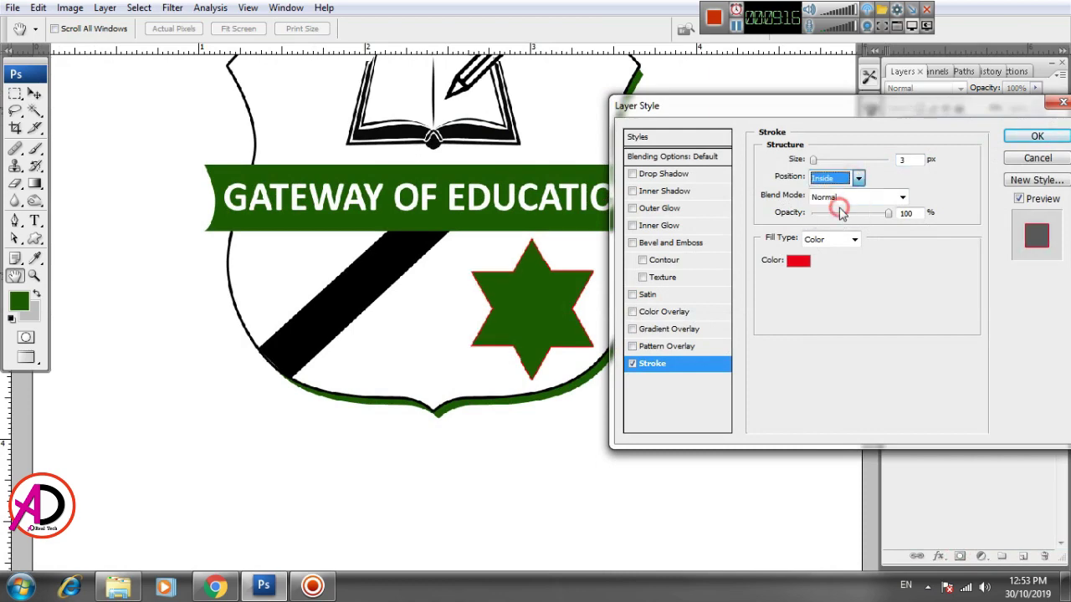
{"action": "left_click", "coordinate": [798, 260]}
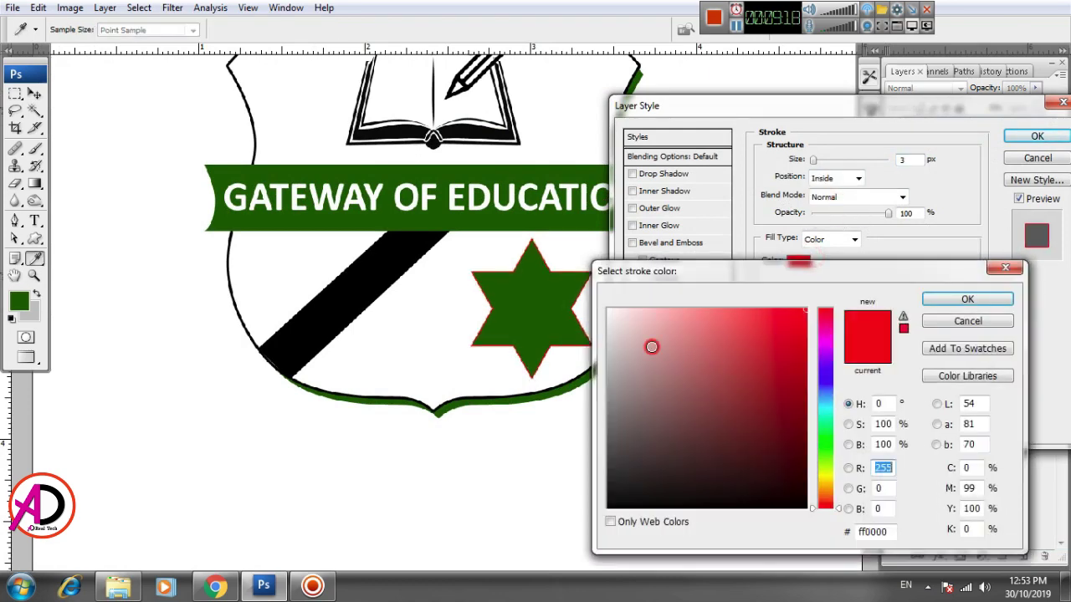
{"action": "left_click", "coordinate": [608, 311]}
{"action": "left_click", "coordinate": [962, 299]}
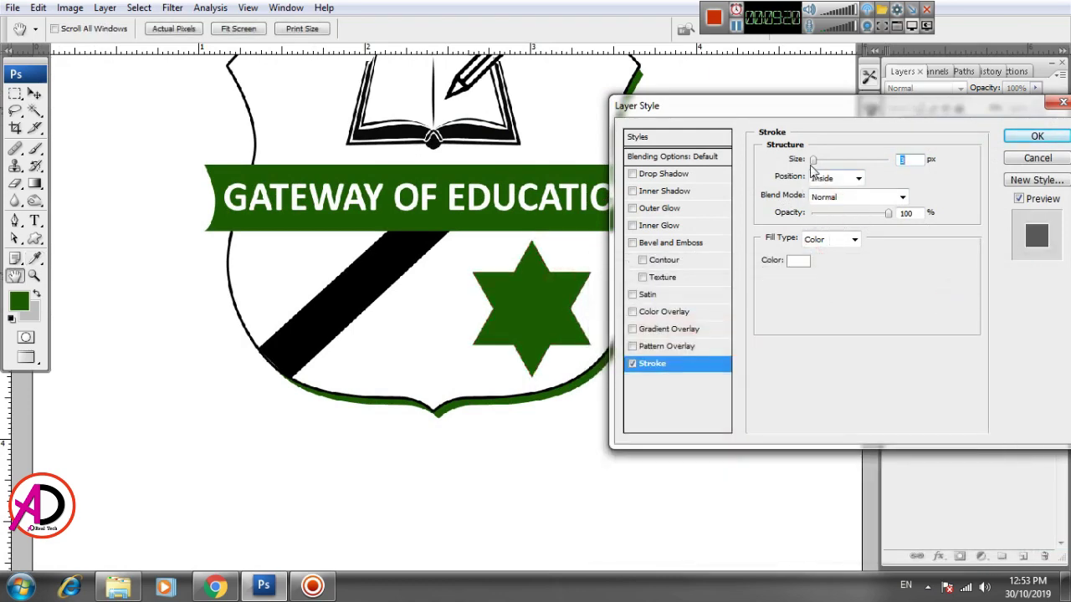
{"action": "left_click_drag", "start_coordinate": [812, 159], "coordinate": [809, 160]}
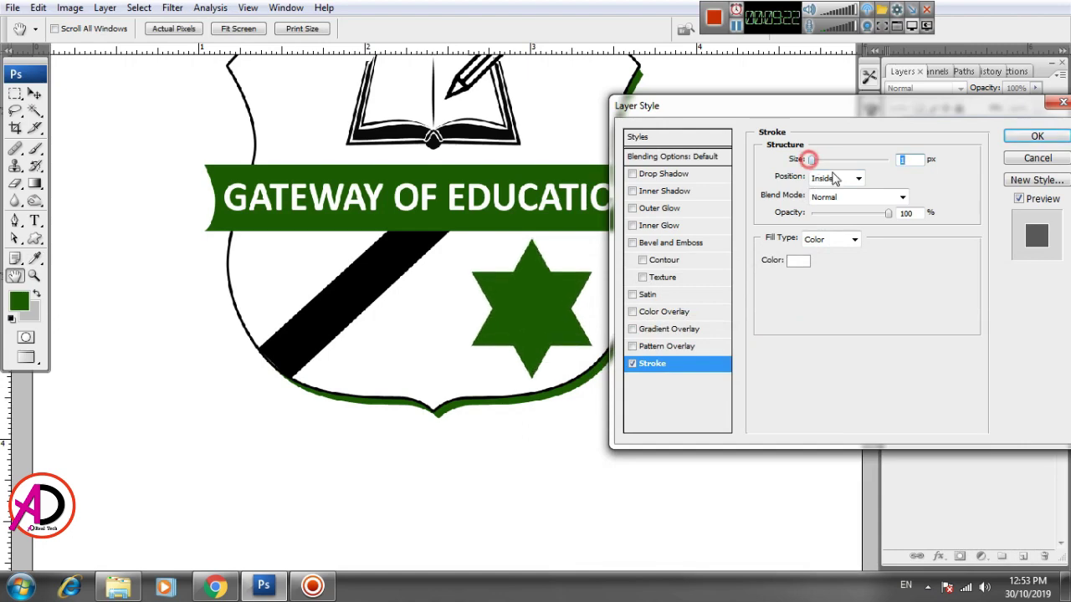
{"action": "left_click", "coordinate": [1027, 160]}
{"action": "left_click_drag", "start_coordinate": [616, 361], "coordinate": [618, 352]}
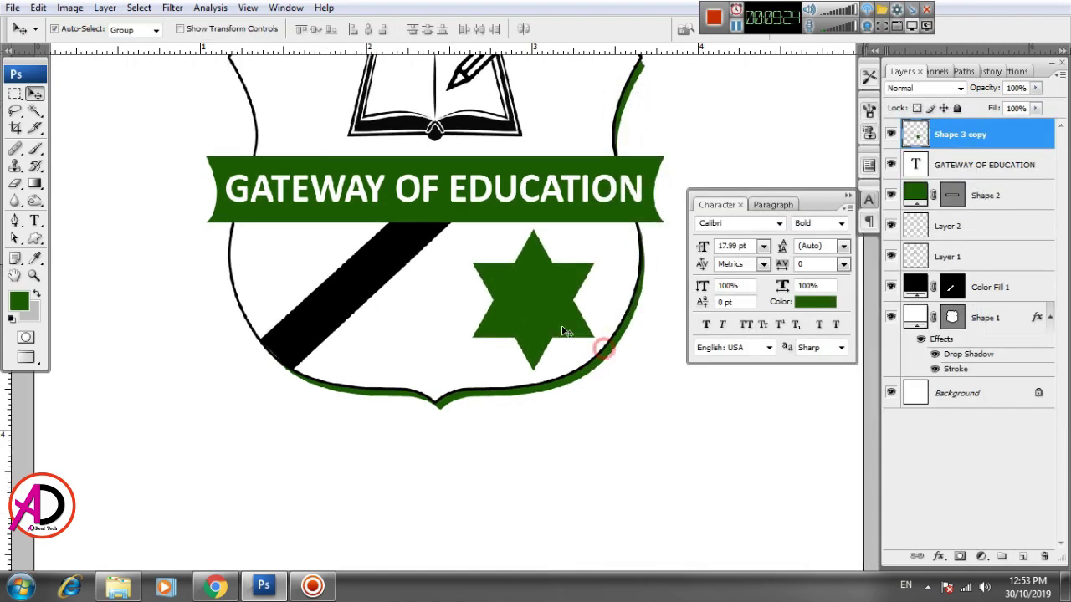
Duplicate the black open book, scale the copy down onto the star and move its layer above the star's layer.
{"action": "left_click_drag", "start_coordinate": [464, 131], "coordinate": [506, 342]}
{"action": "key", "text": "ctrl+t"}
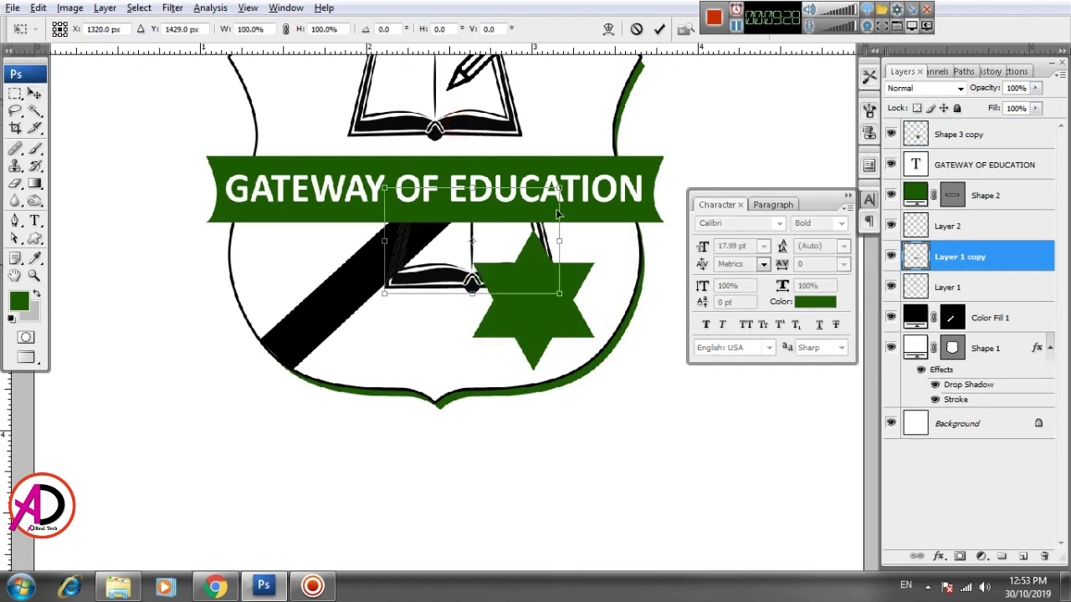
{"action": "left_click_drag", "start_coordinate": [558, 191], "coordinate": [549, 307]}
{"action": "key", "text": "Return"}
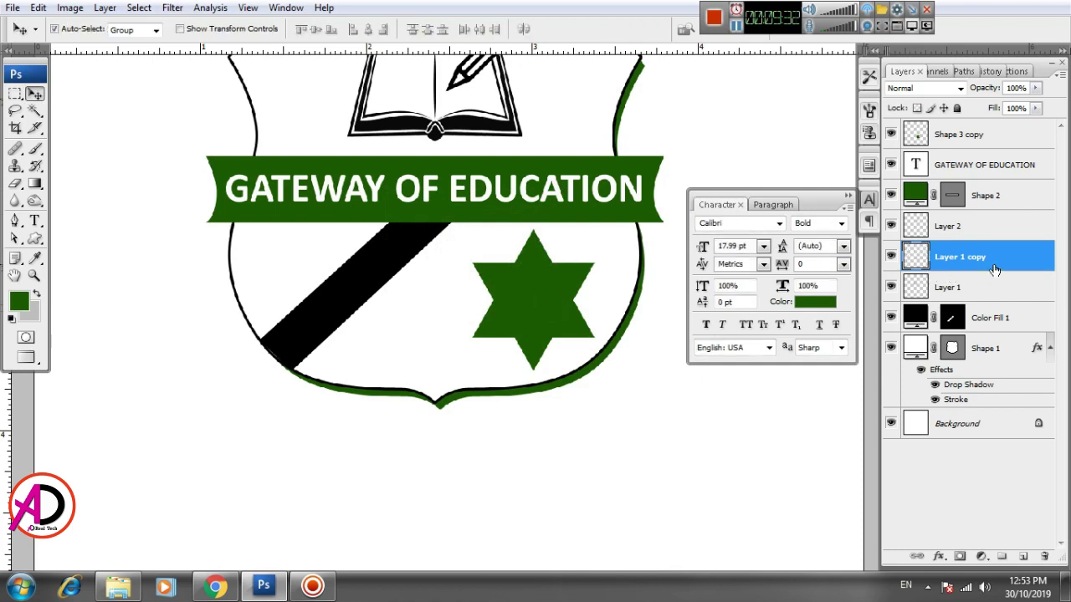
{"action": "left_click_drag", "start_coordinate": [994, 268], "coordinate": [982, 126]}
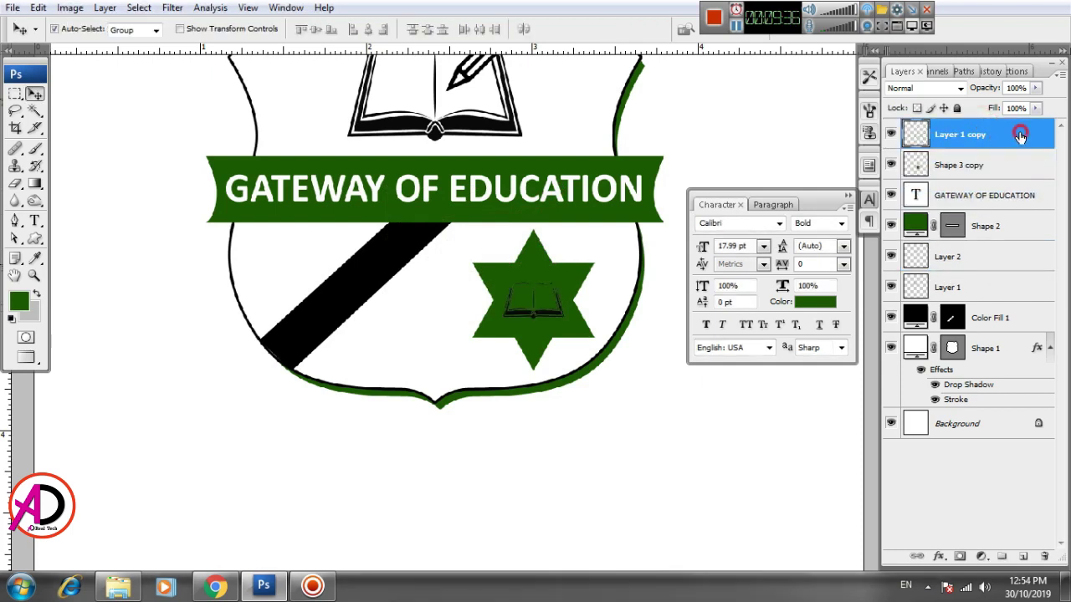
Give the small book copy on the star a white Color Overlay.
{"action": "double_click", "coordinate": [1020, 135]}
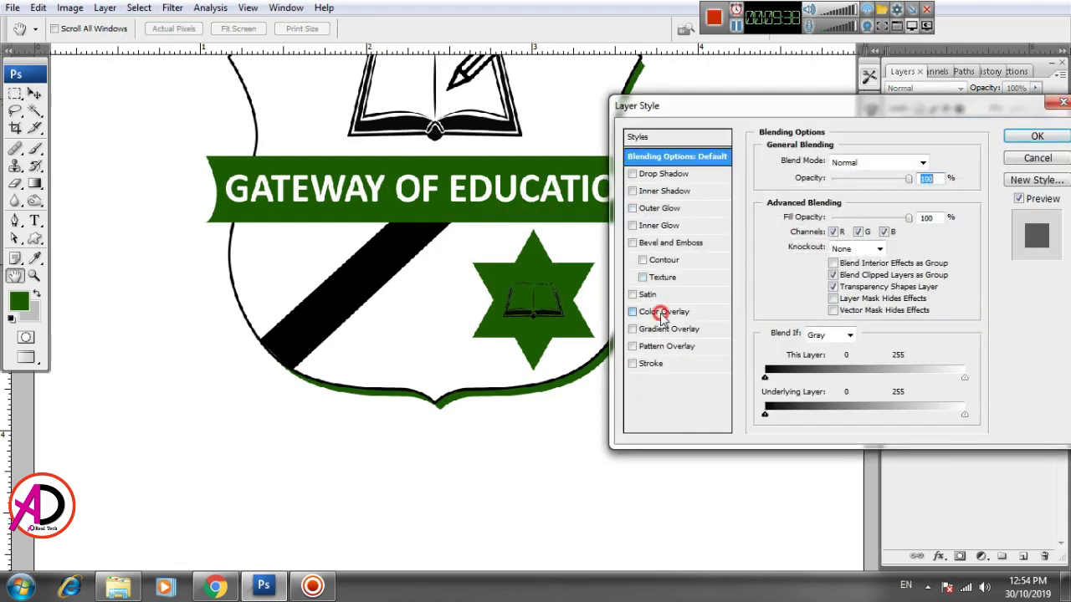
{"action": "left_click", "coordinate": [661, 312]}
{"action": "left_click", "coordinate": [920, 162]}
{"action": "left_click_drag", "start_coordinate": [724, 373], "coordinate": [593, 279]}
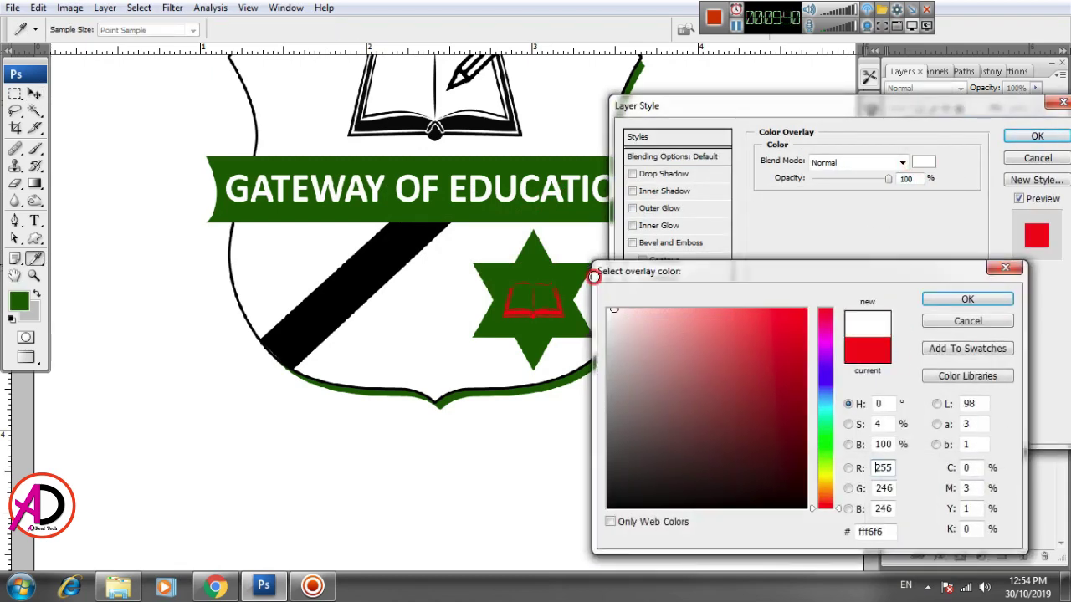
{"action": "left_click", "coordinate": [978, 298]}
{"action": "left_click", "coordinate": [1036, 136]}
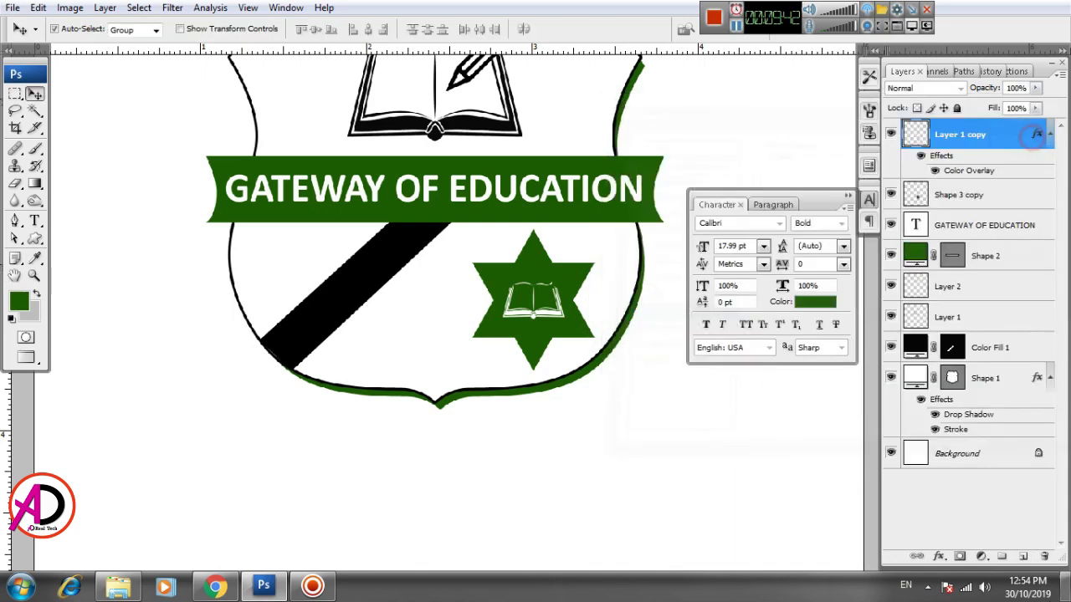
Merge the small white book into the star's layer, and undo back to the plain green star.
{"action": "scroll", "coordinate": [383, 310], "scroll_direction": "up", "scroll_amount": 1}
{"action": "scroll", "coordinate": [384, 309], "scroll_direction": "up", "scroll_amount": 5}
{"action": "left_click_drag", "start_coordinate": [641, 395], "coordinate": [445, 405]}
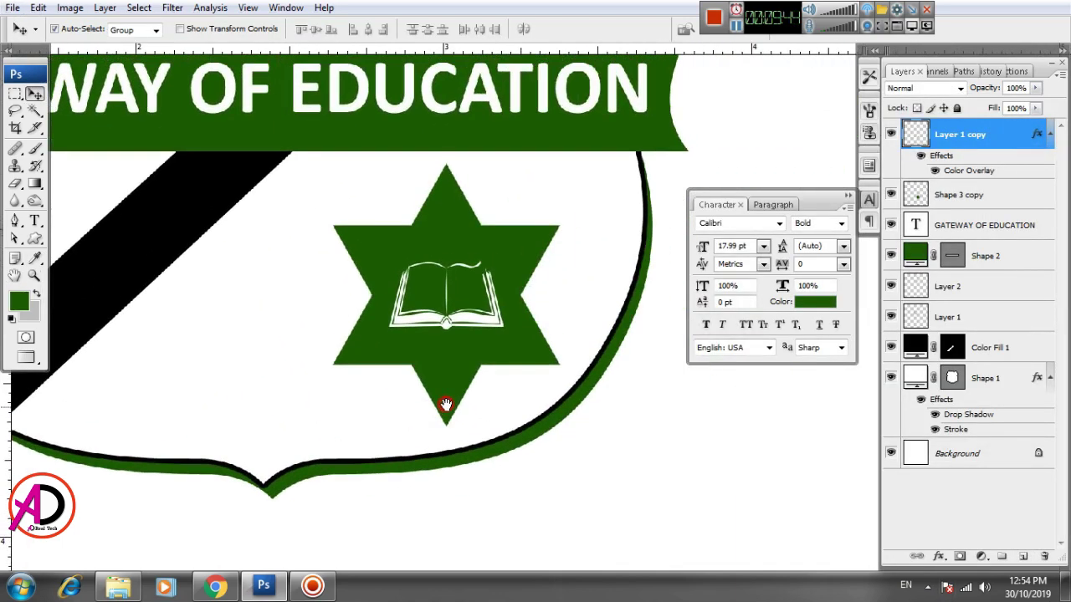
{"action": "right_click", "coordinate": [986, 140]}
{"action": "left_click", "coordinate": [954, 194]}
{"action": "key", "text": "Return"}
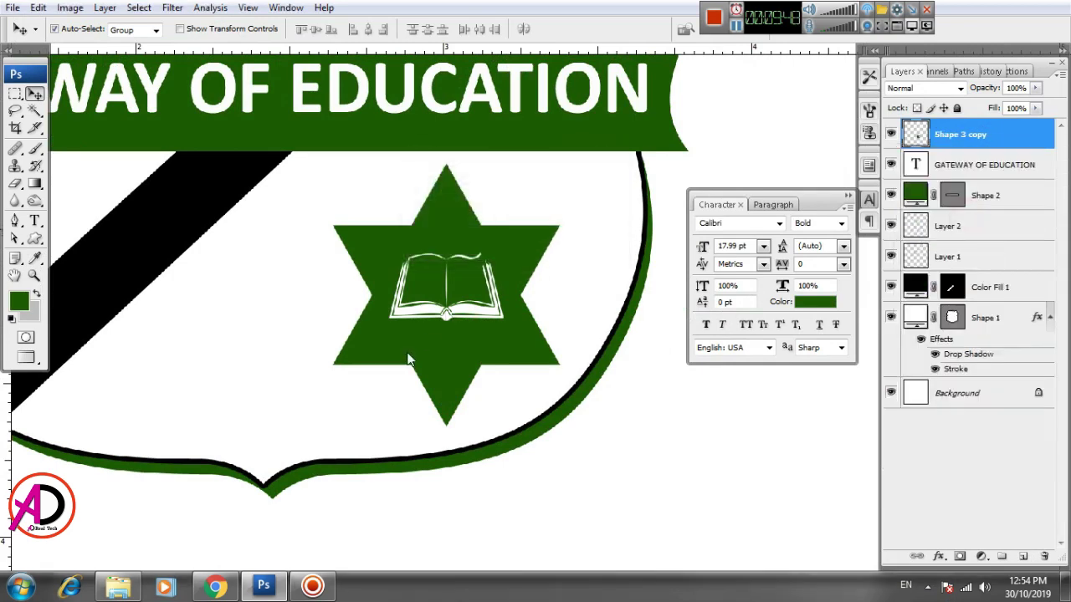
{"action": "key", "text": "ctrl+alt+z"}
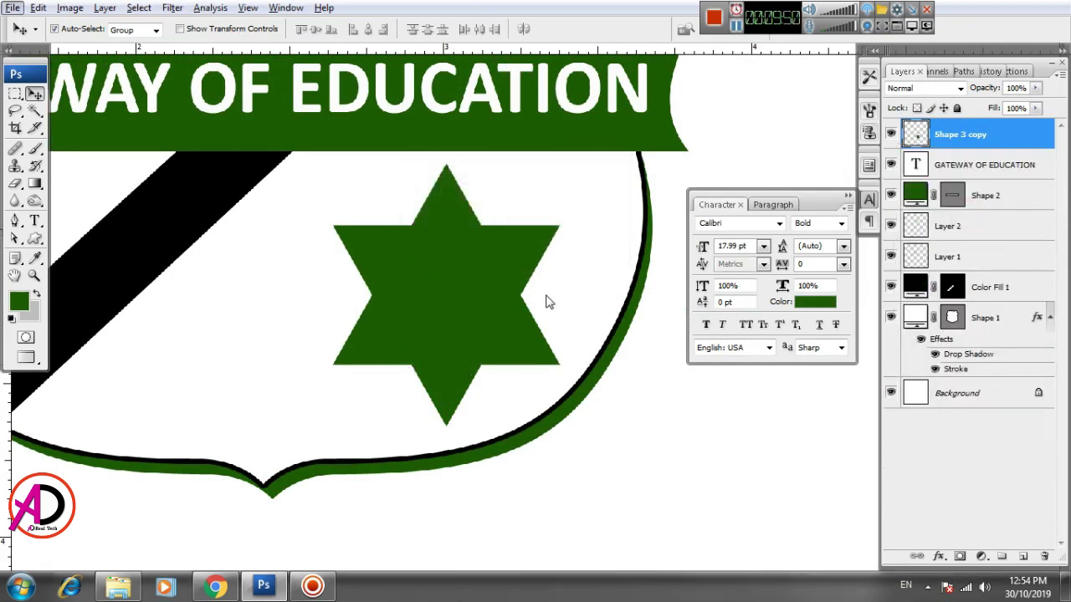
Switch to the New folder (2) window in Windows Explorer and open the blue open-book image "download" in Photoshop.
{"action": "key", "text": "alt+Tab"}
{"action": "left_click", "coordinate": [701, 444]}
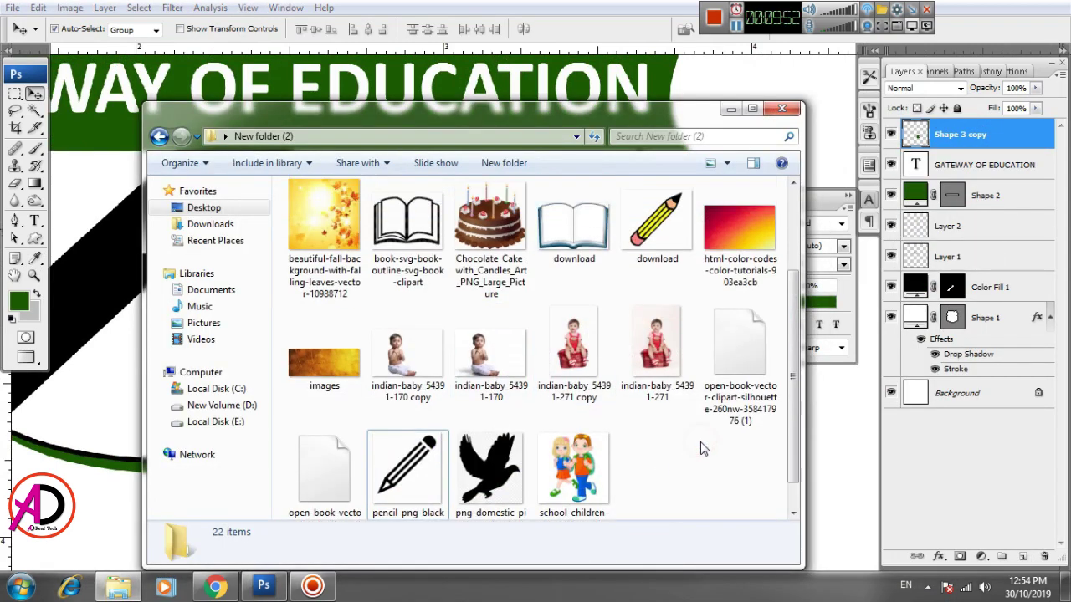
{"action": "scroll", "coordinate": [536, 394], "scroll_direction": "up", "scroll_amount": 2}
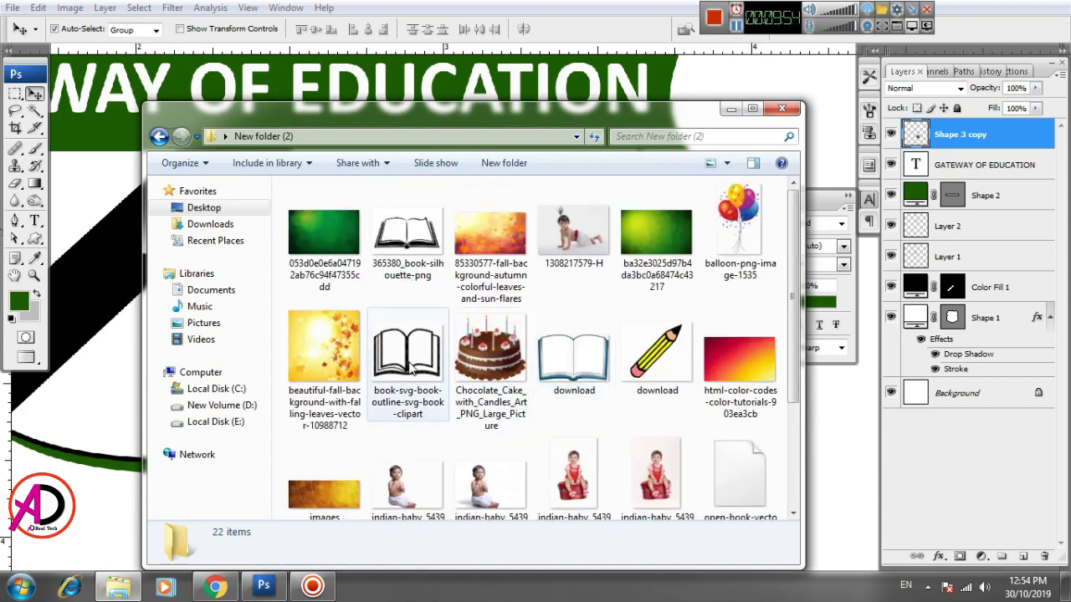
{"action": "left_click", "coordinate": [574, 358]}
{"action": "left_click", "coordinate": [99, 386]}
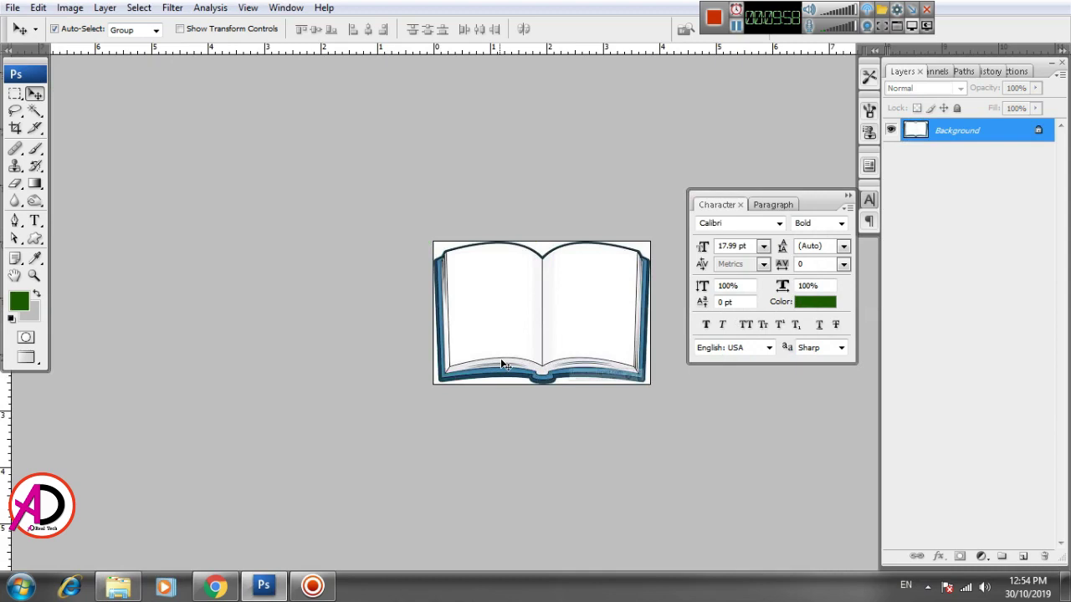
Select all the white areas around the blue book with the Magic Wand, then invert the selection to isolate the book.
{"action": "key", "text": "w"}
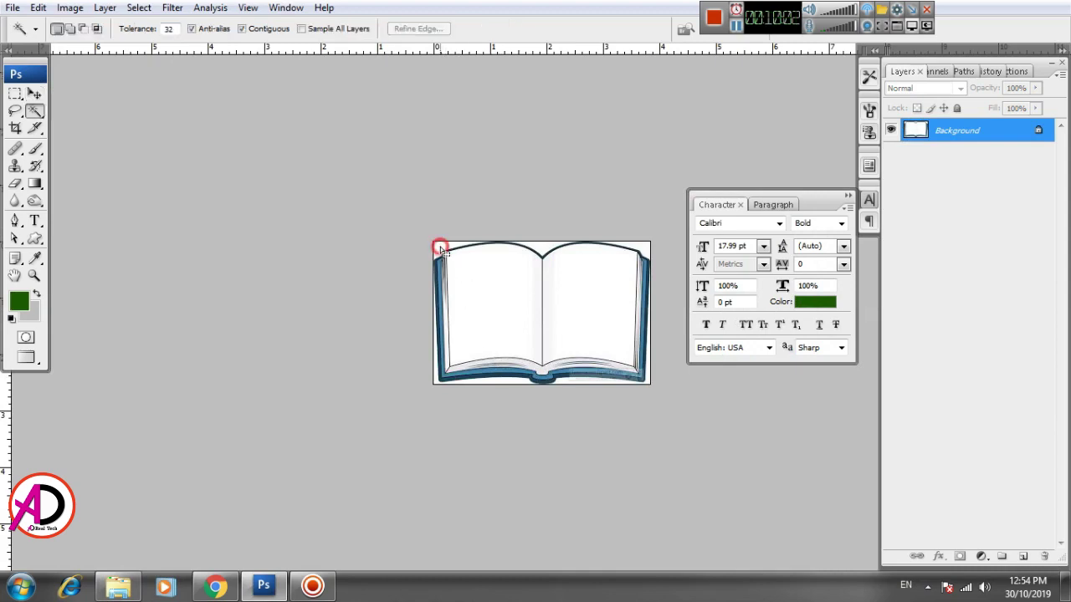
{"action": "left_click", "coordinate": [441, 249]}
{"action": "left_click", "coordinate": [506, 383], "text": "shift"}
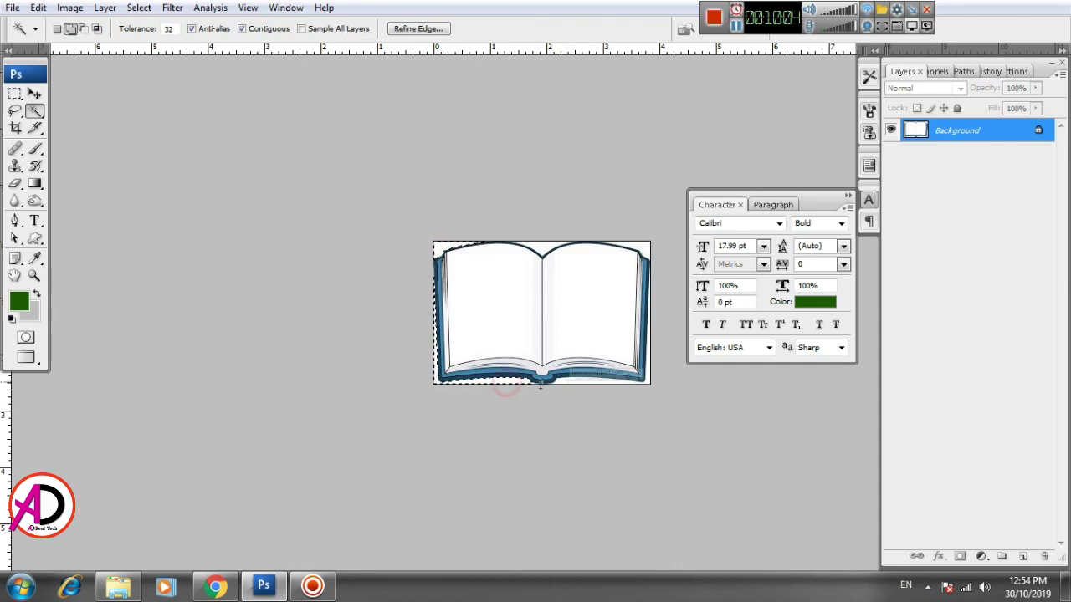
{"action": "left_click", "coordinate": [589, 384], "text": "shift"}
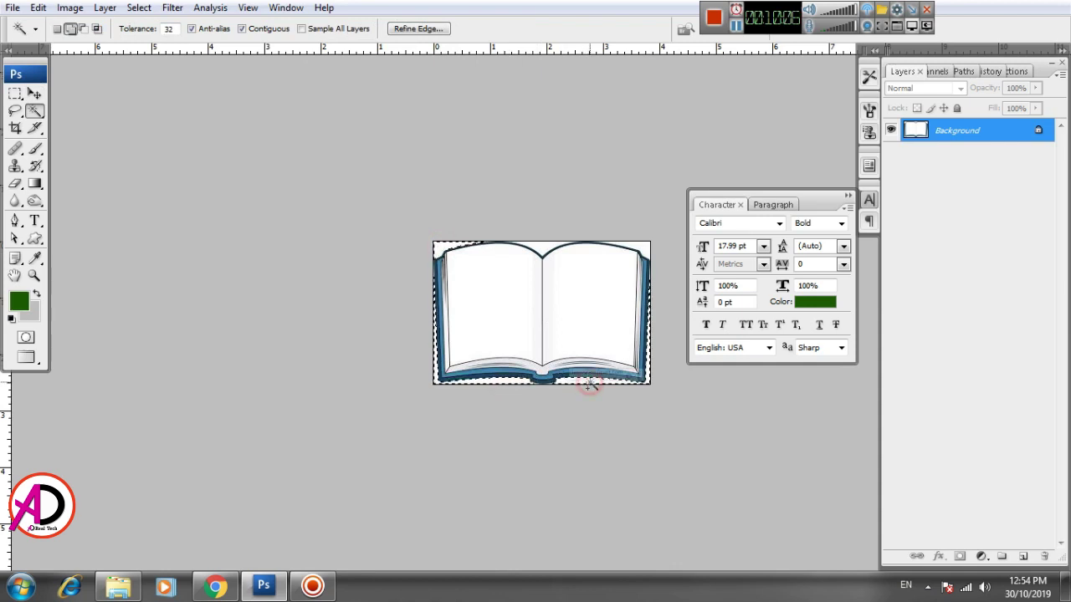
{"action": "left_click", "coordinate": [635, 244], "text": "shift"}
{"action": "left_click", "coordinate": [541, 244], "text": "shift"}
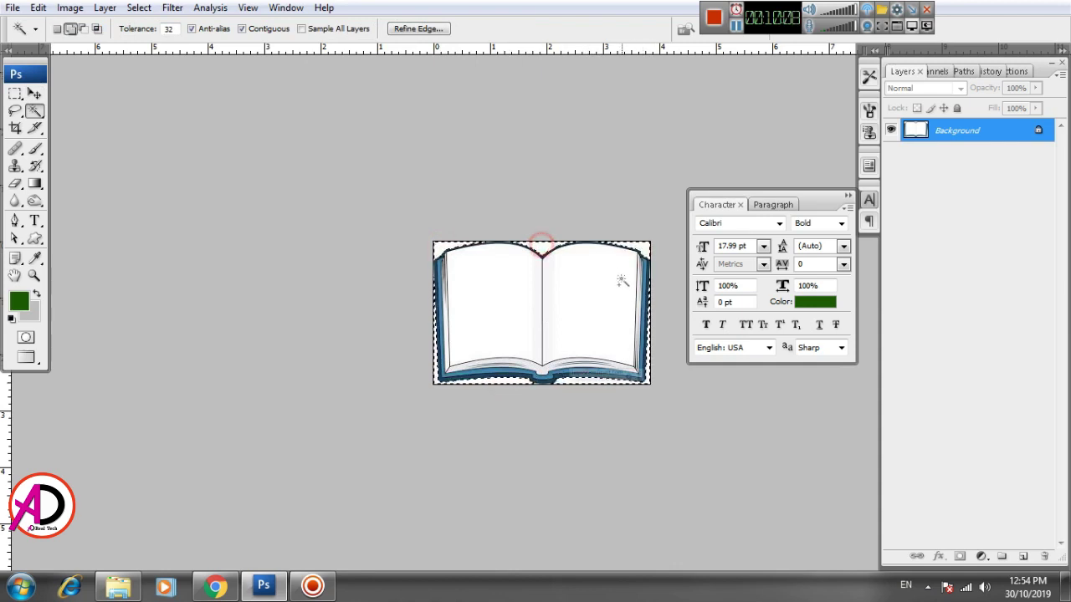
{"action": "key", "text": "ctrl+shift+i"}
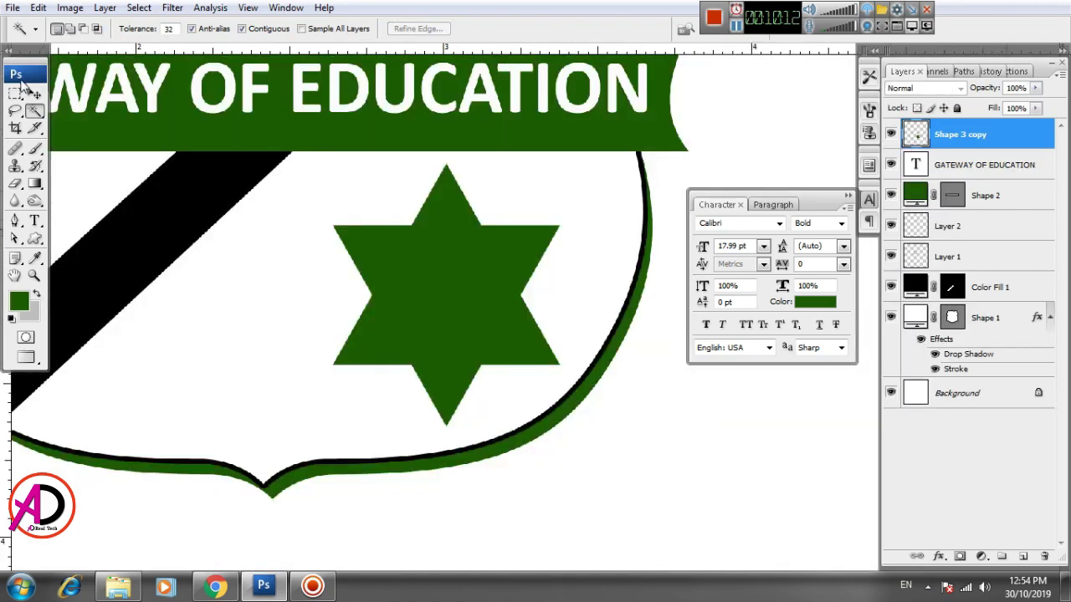
Paste the isolated book into the badge document, scale it down and move it onto the green star.
{"action": "left_click", "coordinate": [34, 94]}
{"action": "scroll", "coordinate": [481, 319], "scroll_direction": "down", "scroll_amount": 5}
{"action": "scroll", "coordinate": [494, 328], "scroll_direction": "down", "scroll_amount": 3}
{"action": "left_click_drag", "start_coordinate": [560, 373], "coordinate": [614, 368]}
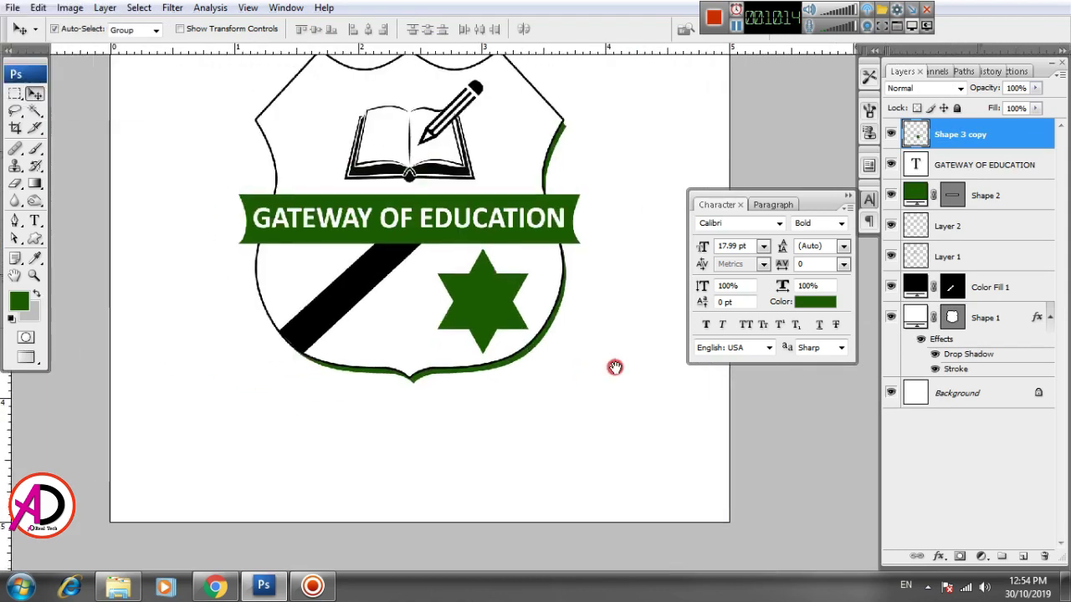
{"action": "key", "text": "ctrl+v"}
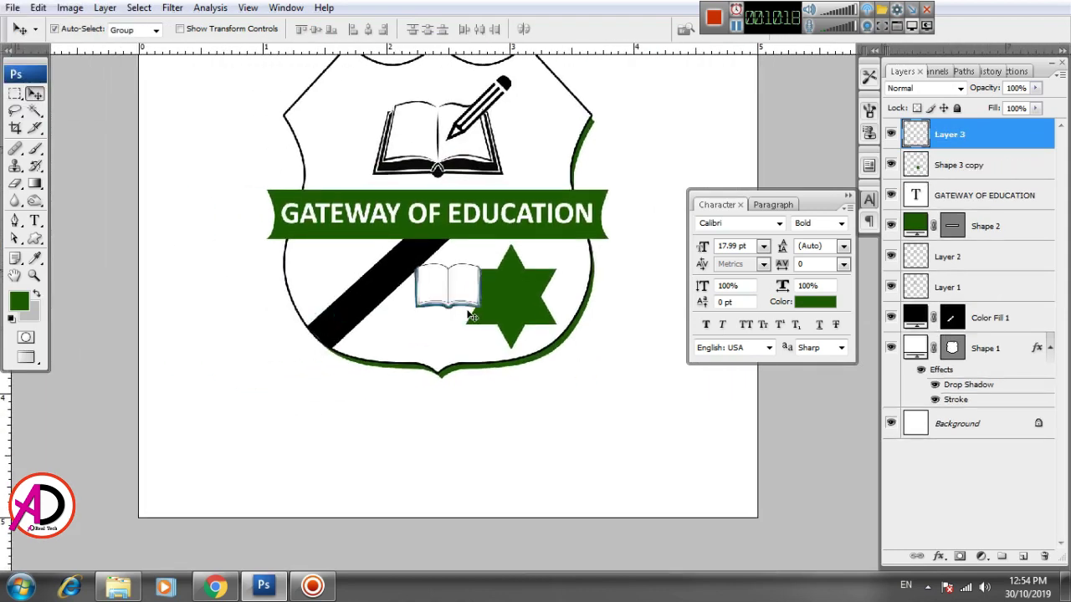
{"action": "key", "text": "ctrl+t"}
{"action": "left_click_drag", "start_coordinate": [484, 262], "coordinate": [468, 277]}
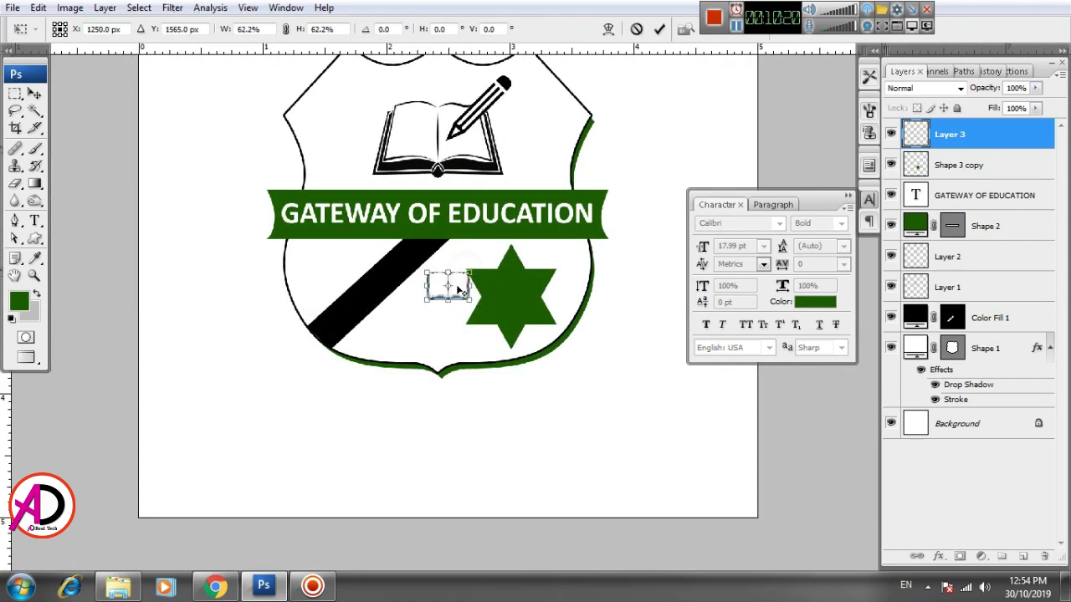
{"action": "left_click_drag", "start_coordinate": [458, 293], "coordinate": [534, 280]}
{"action": "key", "text": "Return"}
Enlarge the small book to 158.1% and centre it on the green star.
{"action": "key", "text": "ctrl+t"}
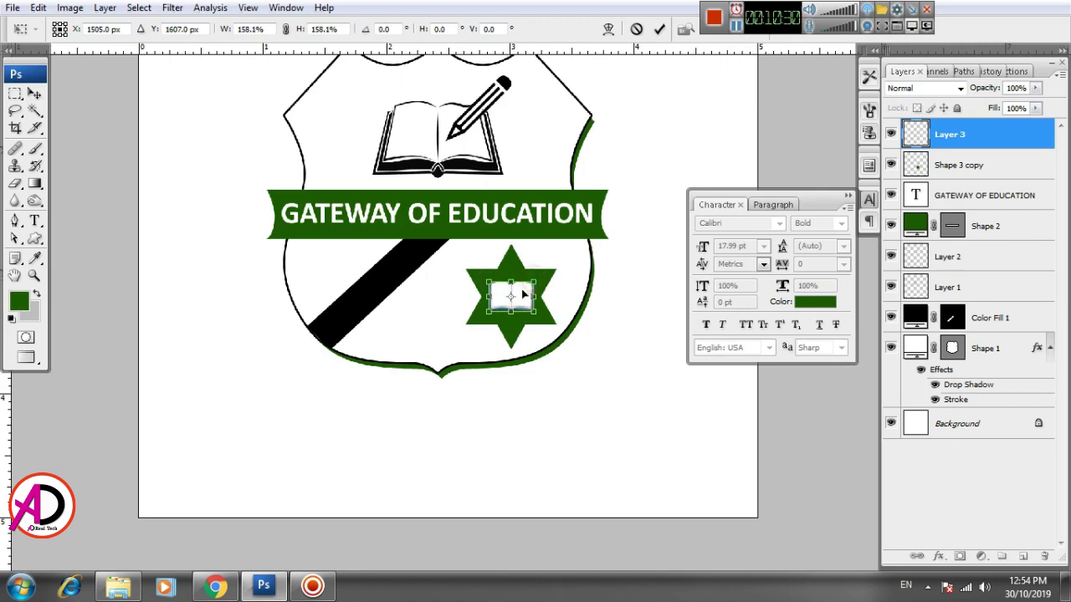
{"action": "double_click", "coordinate": [521, 292]}
{"action": "scroll", "coordinate": [552, 334], "scroll_direction": "down", "scroll_amount": 2}
{"action": "scroll", "coordinate": [561, 349], "scroll_direction": "up", "scroll_amount": 1}
{"action": "mouse_move", "coordinate": [614, 360]}
{"action": "left_mouse_down"}
{"action": "mouse_move", "coordinate": [666, 373]}
{"action": "mouse_move", "coordinate": [597, 410]}
{"action": "mouse_move", "coordinate": [580, 384]}
{"action": "mouse_move", "coordinate": [619, 319]}
{"action": "mouse_move", "coordinate": [626, 367]}
{"action": "mouse_move", "coordinate": [637, 367]}
{"action": "mouse_move", "coordinate": [628, 371]}
{"action": "left_mouse_up"}
{"action": "scroll", "coordinate": [591, 347], "scroll_direction": "down", "scroll_amount": 4}
{"action": "scroll", "coordinate": [595, 359], "scroll_direction": "up", "scroll_amount": 2}
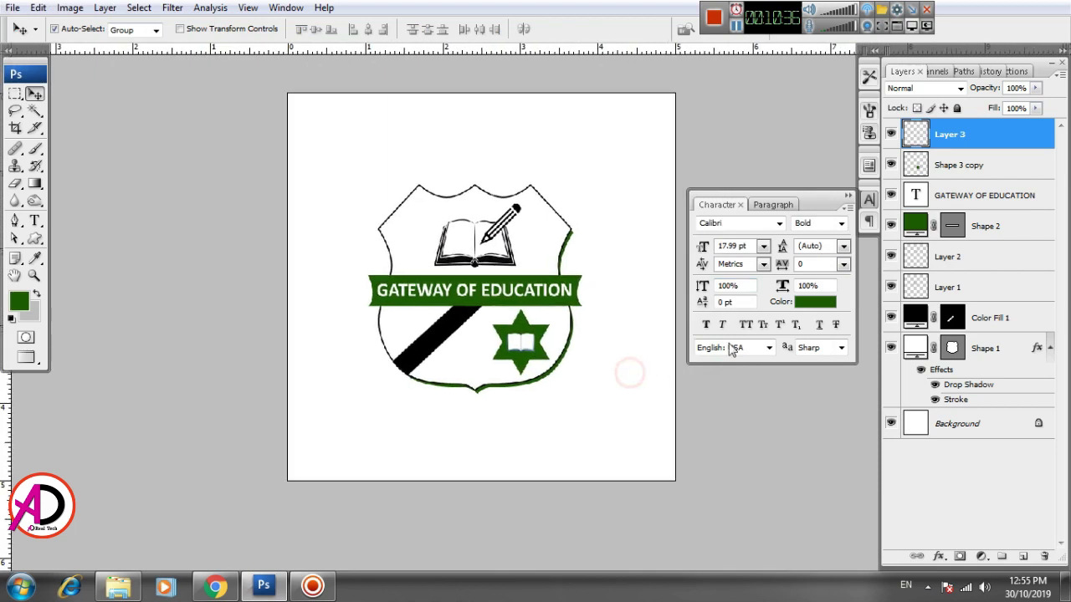
Merge all layers from Shape 1 up to Layer 3 into one, leaving out the Background, and shift the merged badge slightly.
{"action": "left_click_drag", "start_coordinate": [997, 357], "coordinate": [992, 324]}
{"action": "left_click", "coordinate": [992, 319], "text": "shift"}
{"action": "left_click", "coordinate": [987, 287], "text": "shift"}
{"action": "left_click", "coordinate": [985, 256], "text": "shift"}
{"action": "left_click", "coordinate": [987, 226], "text": "shift"}
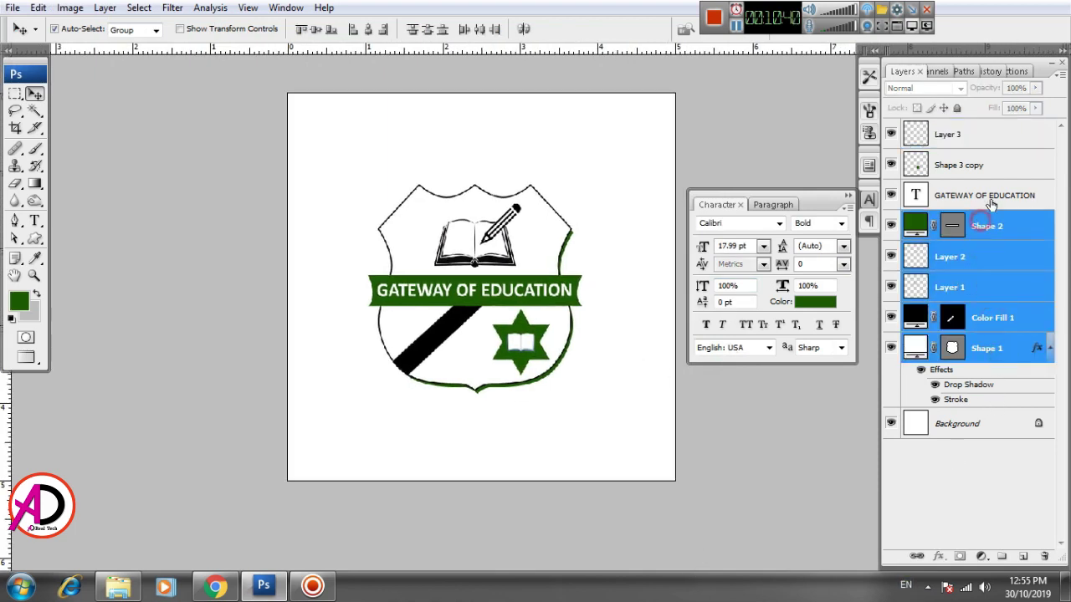
{"action": "left_click", "coordinate": [990, 195], "text": "shift"}
{"action": "left_click", "coordinate": [989, 166], "text": "shift"}
{"action": "left_click", "coordinate": [987, 135], "text": "shift"}
{"action": "right_click", "coordinate": [985, 134]}
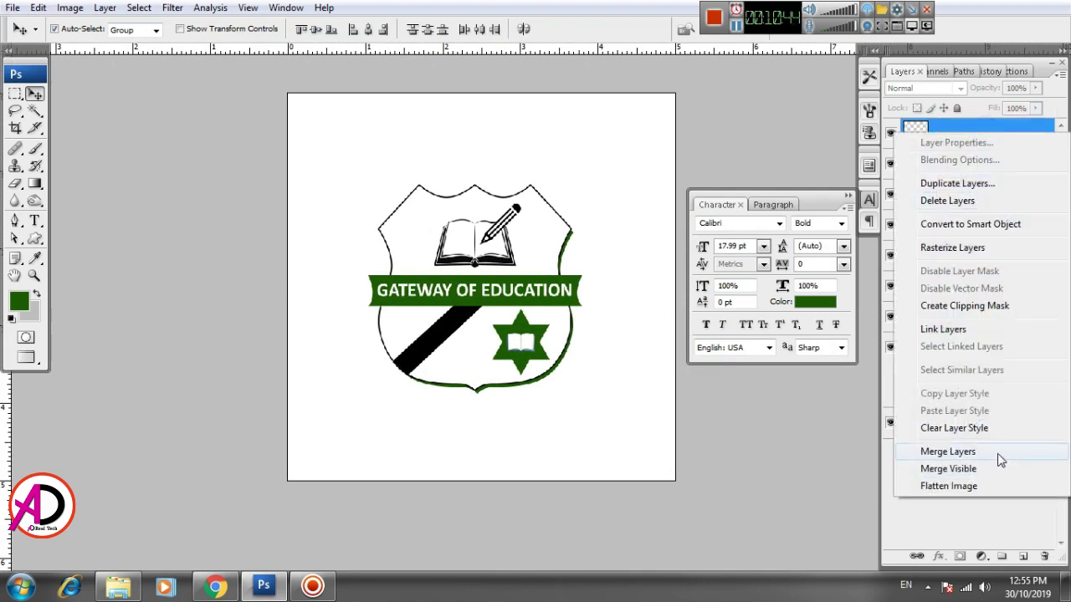
{"action": "left_click", "coordinate": [997, 454]}
{"action": "mouse_move", "coordinate": [497, 378]}
{"action": "left_mouse_down"}
{"action": "mouse_move", "coordinate": [495, 366]}
{"action": "mouse_move", "coordinate": [505, 372]}
{"action": "left_mouse_up"}
Draw a large green circle with the Ellipse tool, covering the whole badge within the canvas.
{"action": "left_click", "coordinate": [31, 240]}
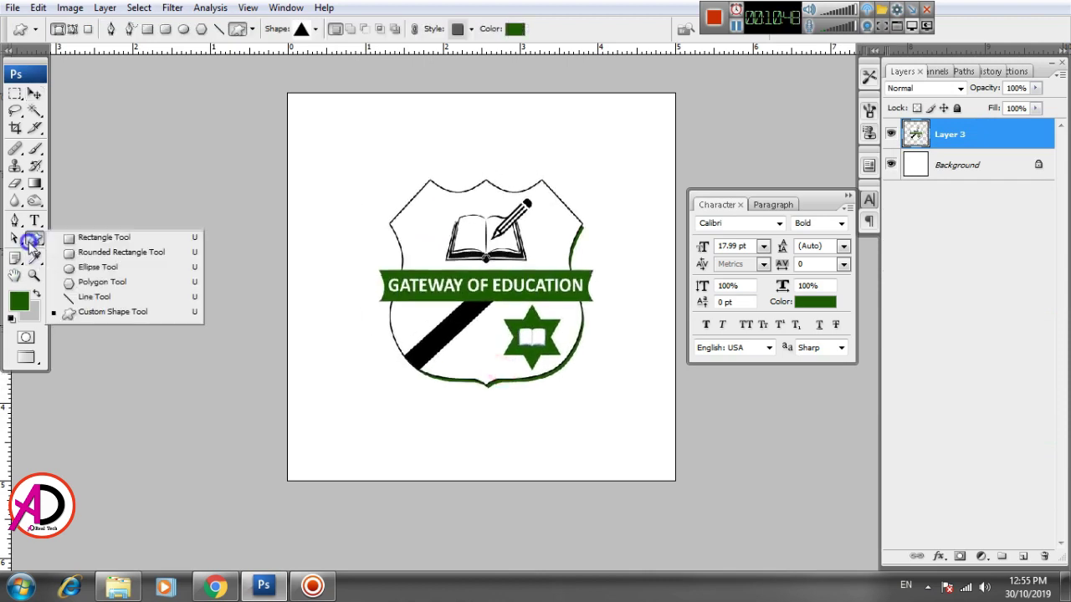
{"action": "left_click", "coordinate": [91, 266]}
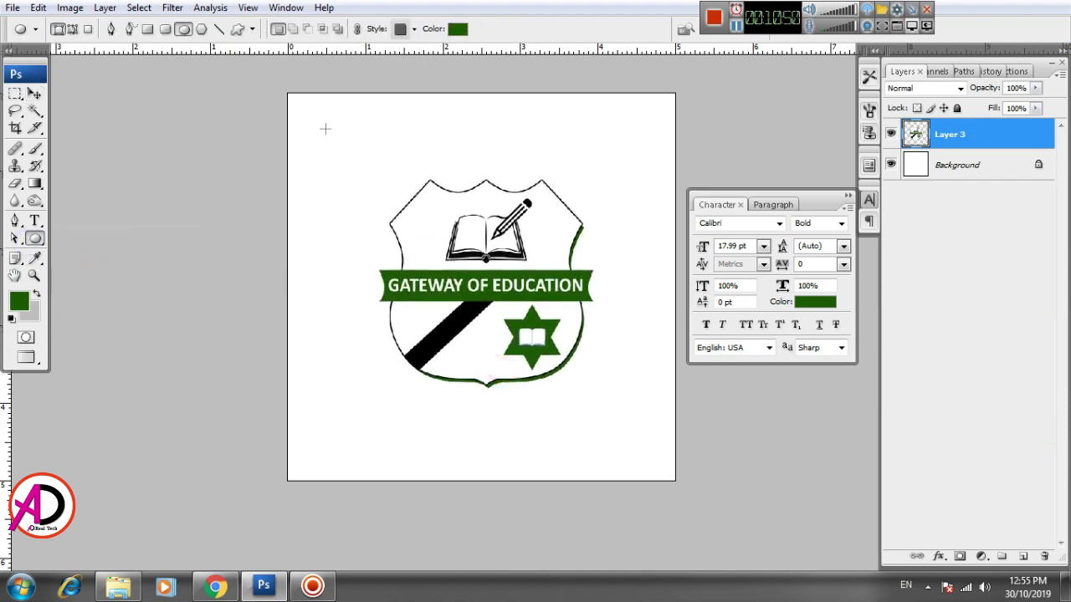
{"action": "left_click_drag", "start_coordinate": [326, 128], "coordinate": [631, 435]}
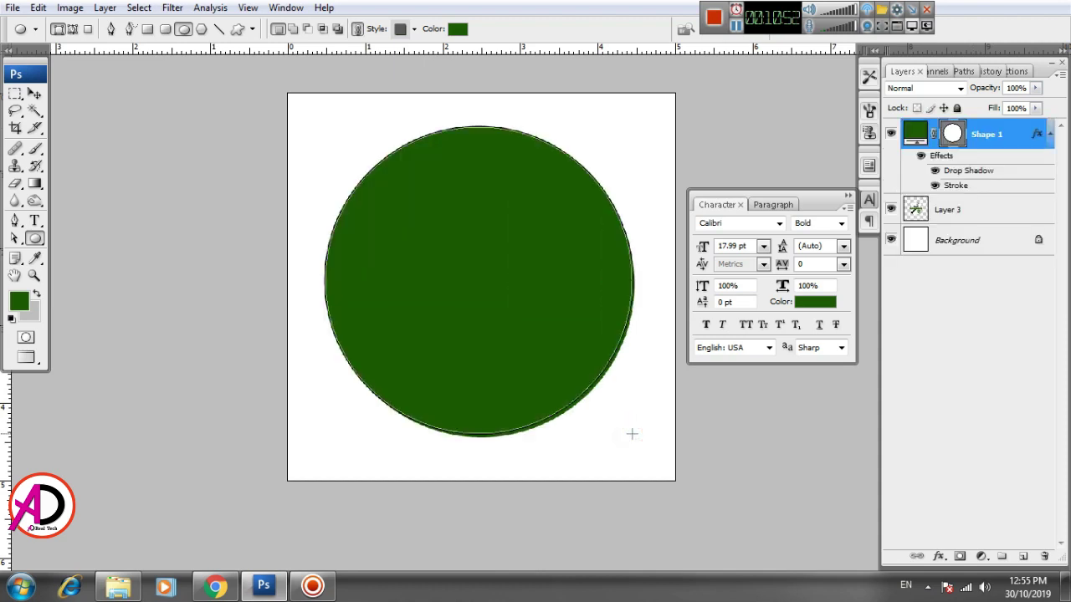
{"action": "left_click", "coordinate": [34, 94]}
{"action": "left_click", "coordinate": [661, 474]}
{"action": "left_click", "coordinate": [549, 349]}
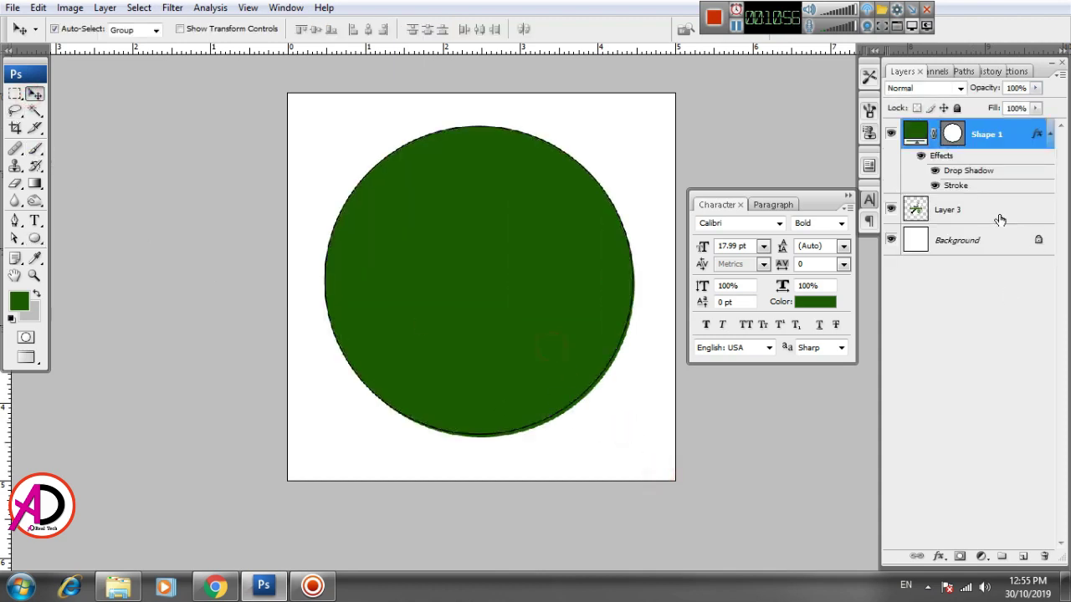
Turn off the Drop Shadow and Stroke effects on the green circle's layer.
{"action": "double_click", "coordinate": [956, 158]}
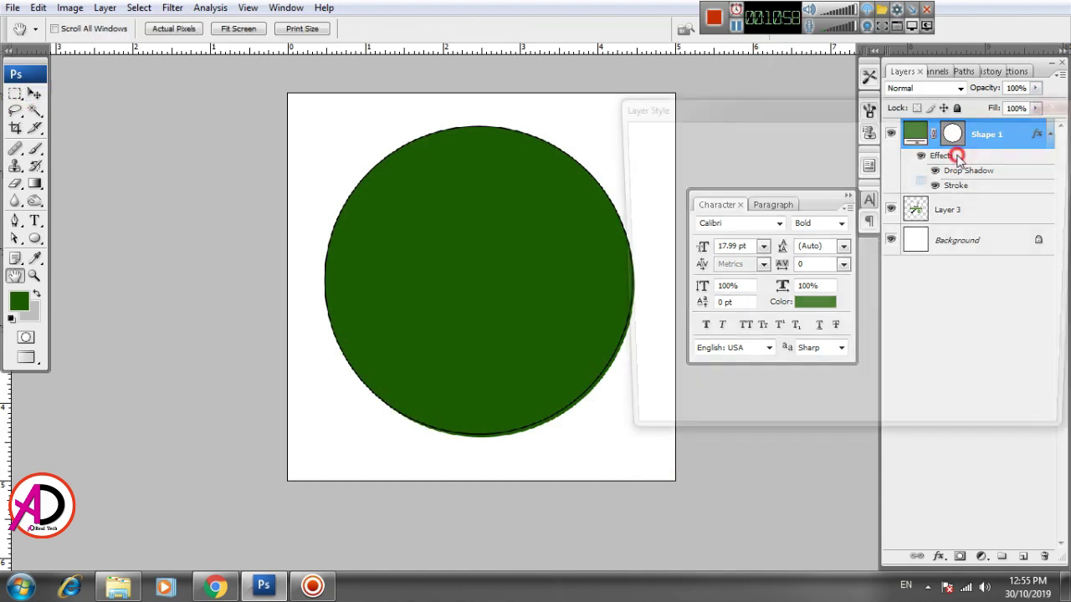
{"action": "left_click", "coordinate": [632, 173]}
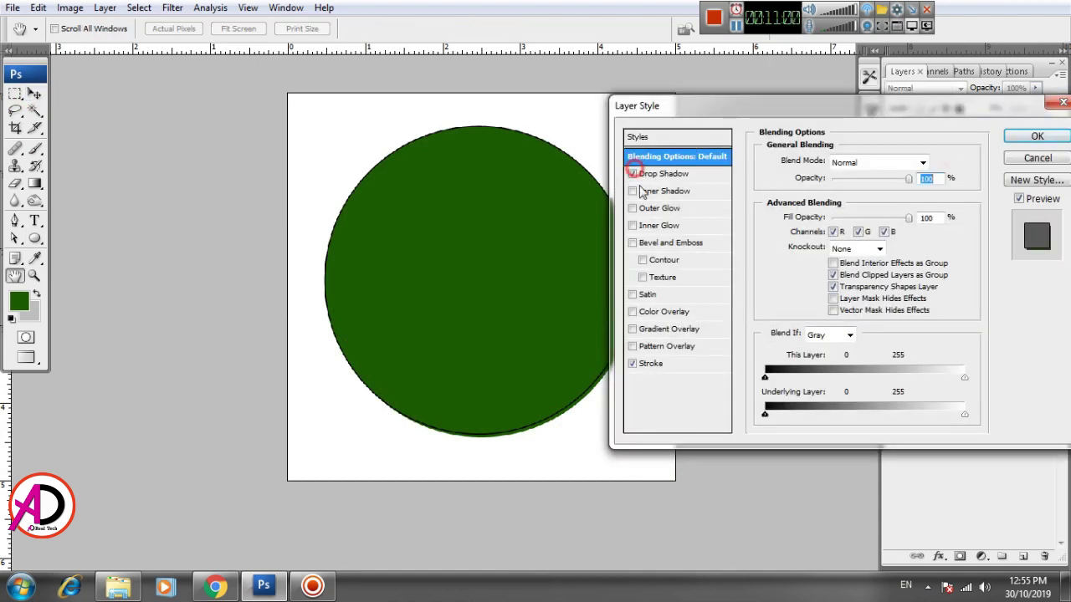
{"action": "left_click", "coordinate": [633, 364]}
{"action": "left_click", "coordinate": [632, 173]}
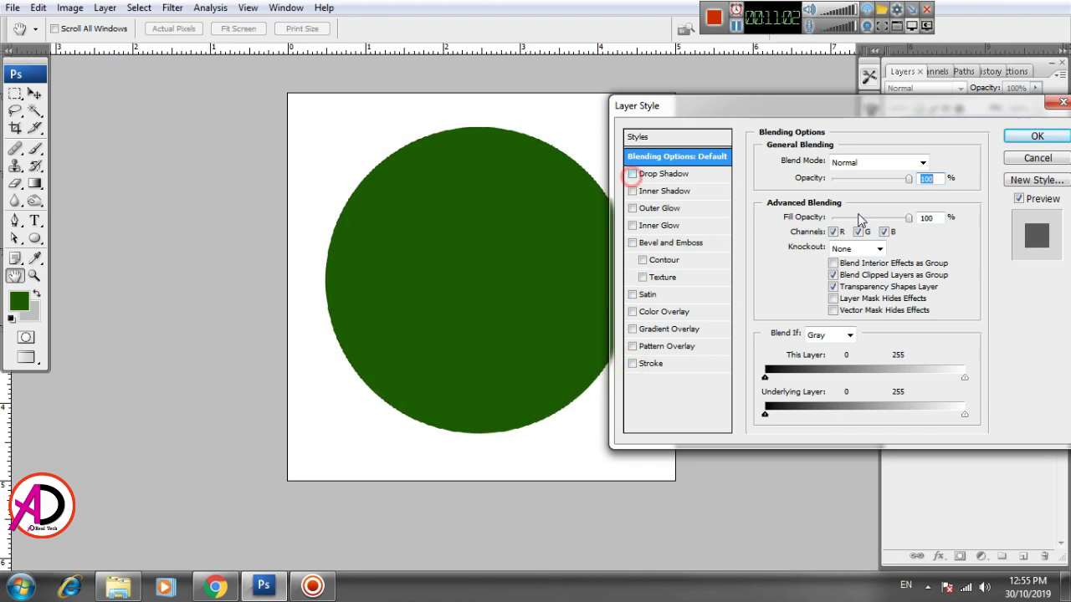
{"action": "left_click", "coordinate": [1053, 144]}
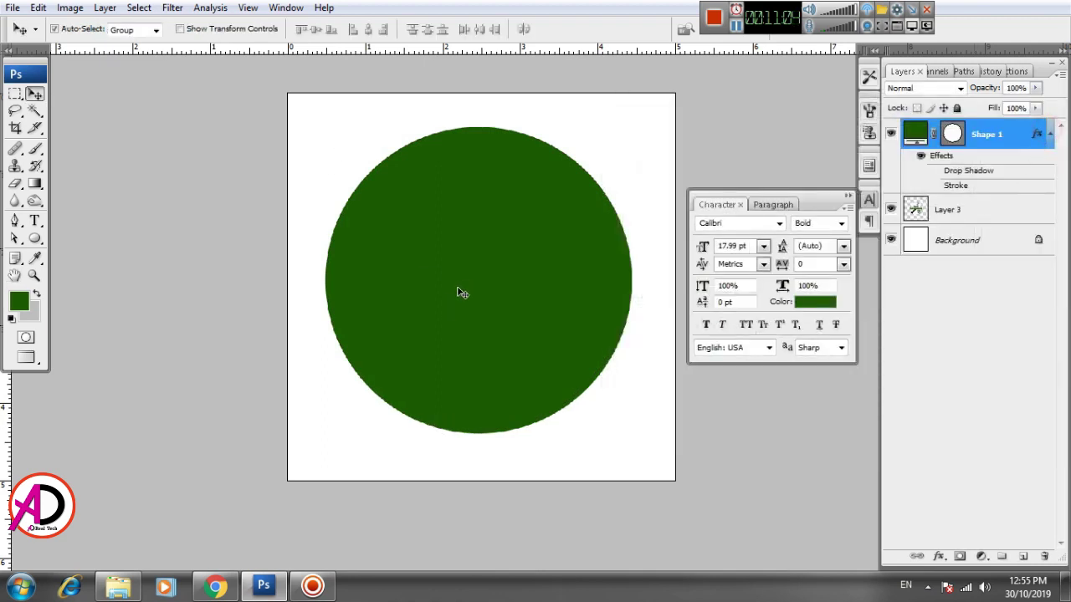
Enlarge the green circle to 112.5% and centre it on the canvas.
{"action": "mouse_move", "coordinate": [457, 292]}
{"action": "left_mouse_down"}
{"action": "mouse_move", "coordinate": [492, 282]}
{"action": "mouse_move", "coordinate": [471, 262]}
{"action": "mouse_move", "coordinate": [461, 282]}
{"action": "left_mouse_up"}
{"action": "key", "text": "ctrl+t"}
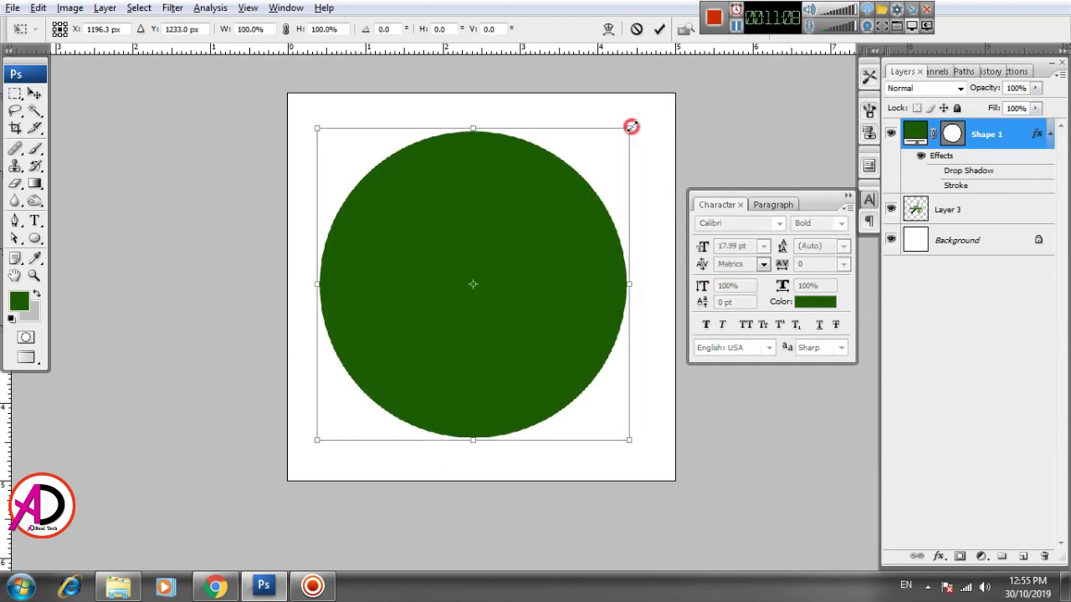
{"action": "left_click_drag", "start_coordinate": [631, 126], "coordinate": [650, 111]}
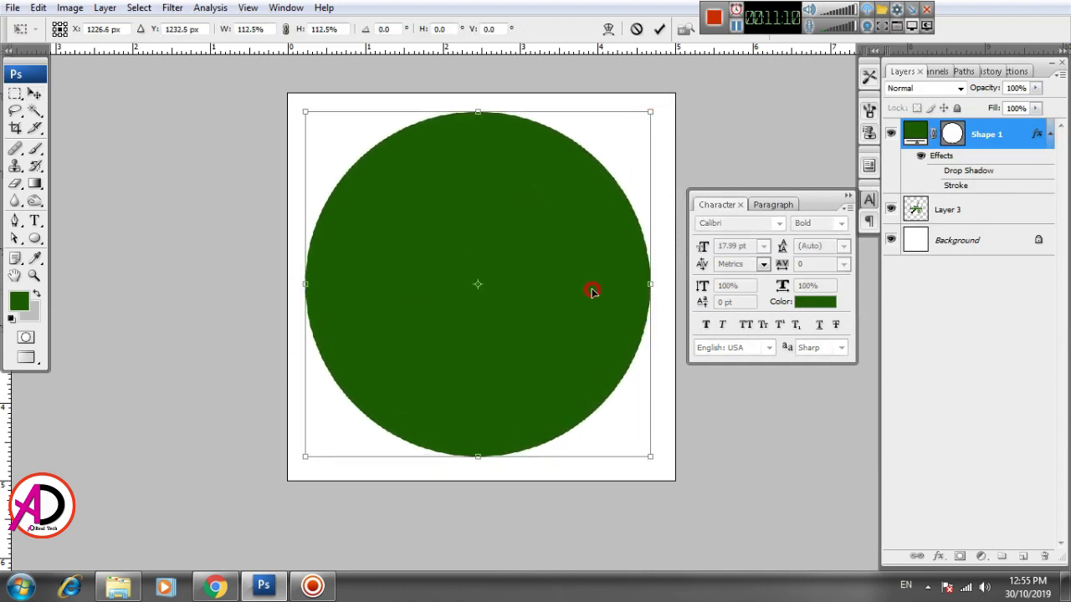
{"action": "left_click_drag", "start_coordinate": [592, 292], "coordinate": [593, 299]}
{"action": "double_click", "coordinate": [593, 299]}
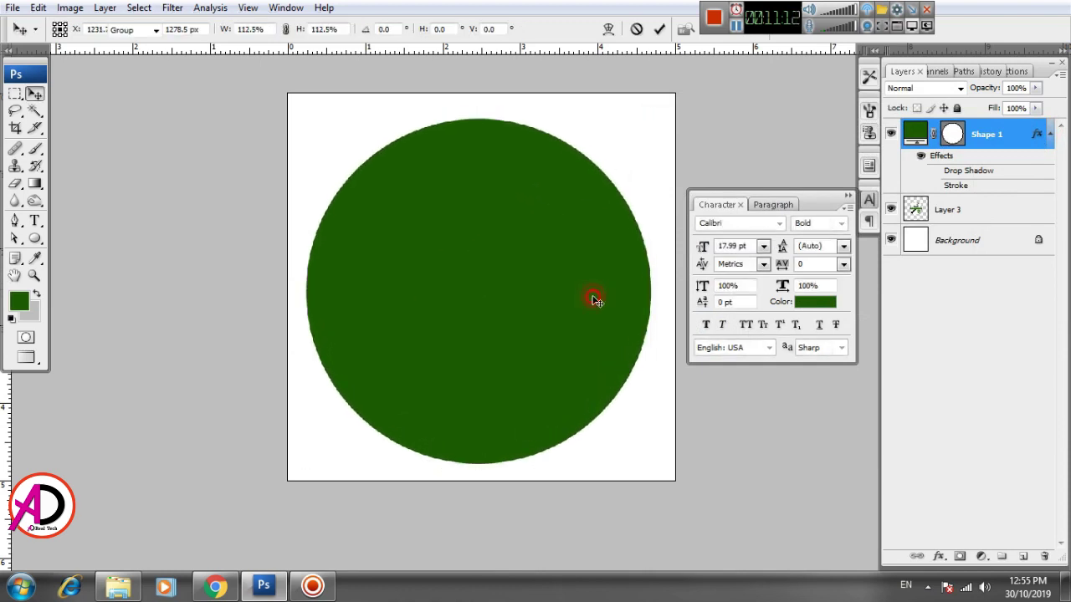
Move the green circle's layer below the badge layer and centre the badge horizontally on the circle.
{"action": "left_click_drag", "start_coordinate": [996, 160], "coordinate": [1008, 221]}
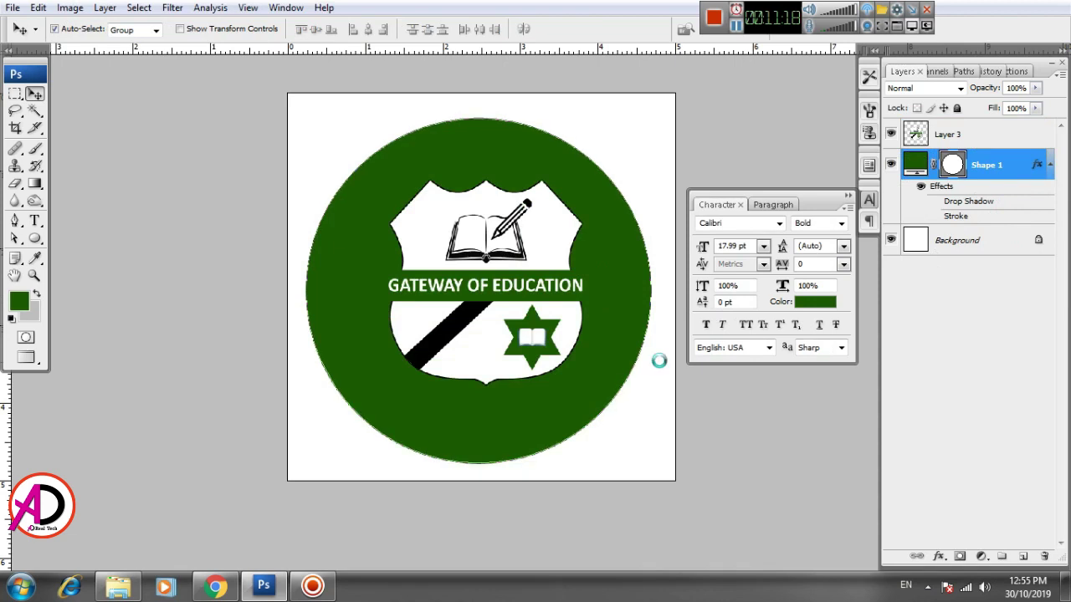
{"action": "left_click", "coordinate": [504, 364]}
{"action": "left_click_drag", "start_coordinate": [494, 365], "coordinate": [485, 378]}
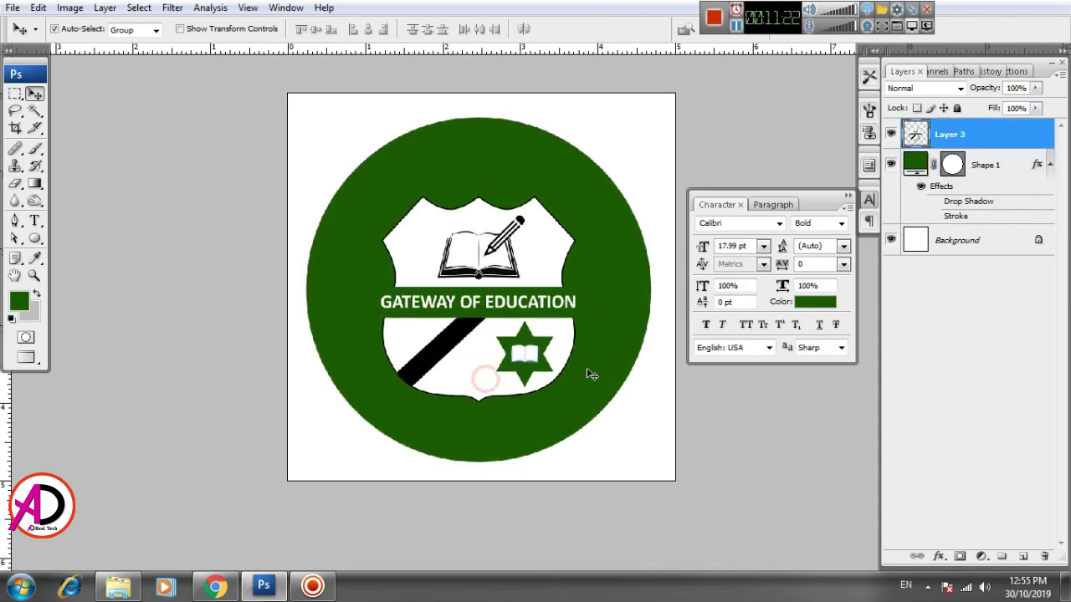
{"action": "left_click_drag", "start_coordinate": [618, 390], "coordinate": [633, 329]}
{"action": "left_click", "coordinate": [568, 348]}
{"action": "key", "text": "ctrl+z"}
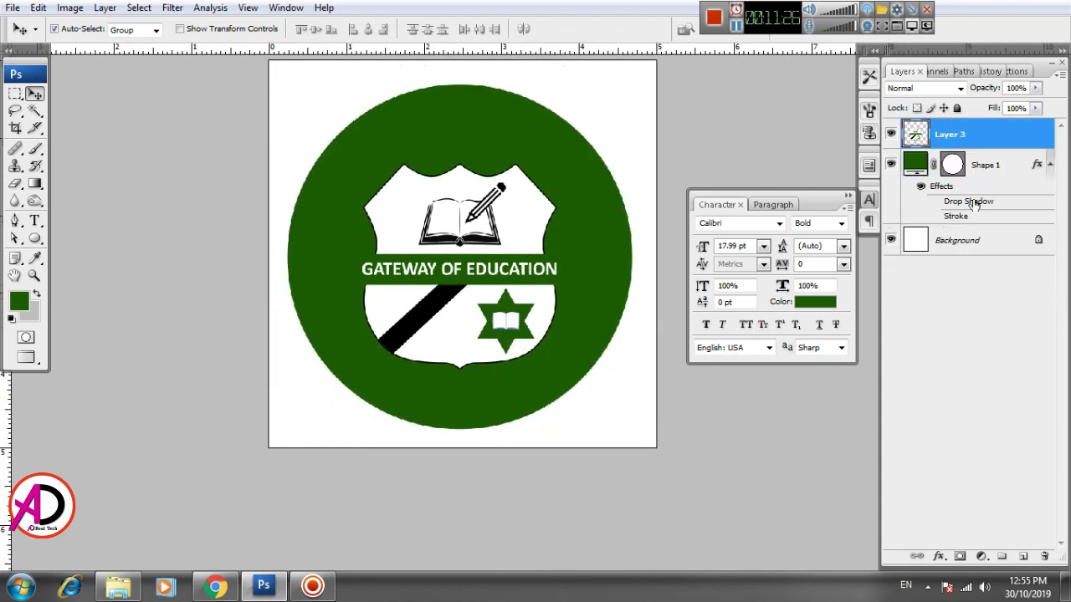
Rasterize the green circle's layer, and undo the rasterizing.
{"action": "left_click", "coordinate": [1000, 167]}
{"action": "right_click", "coordinate": [1006, 176]}
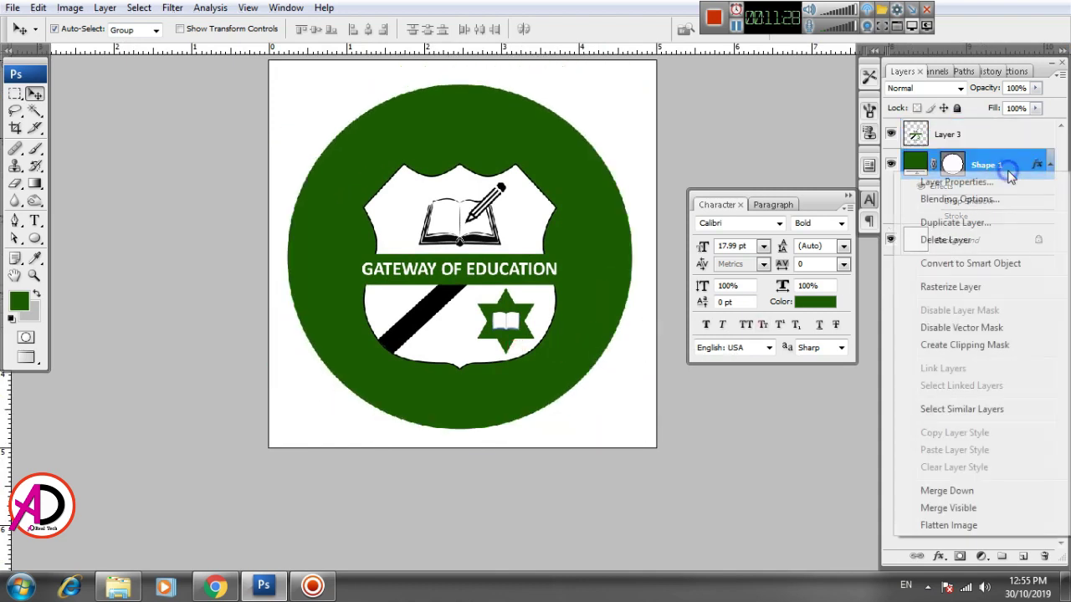
{"action": "left_click", "coordinate": [950, 284]}
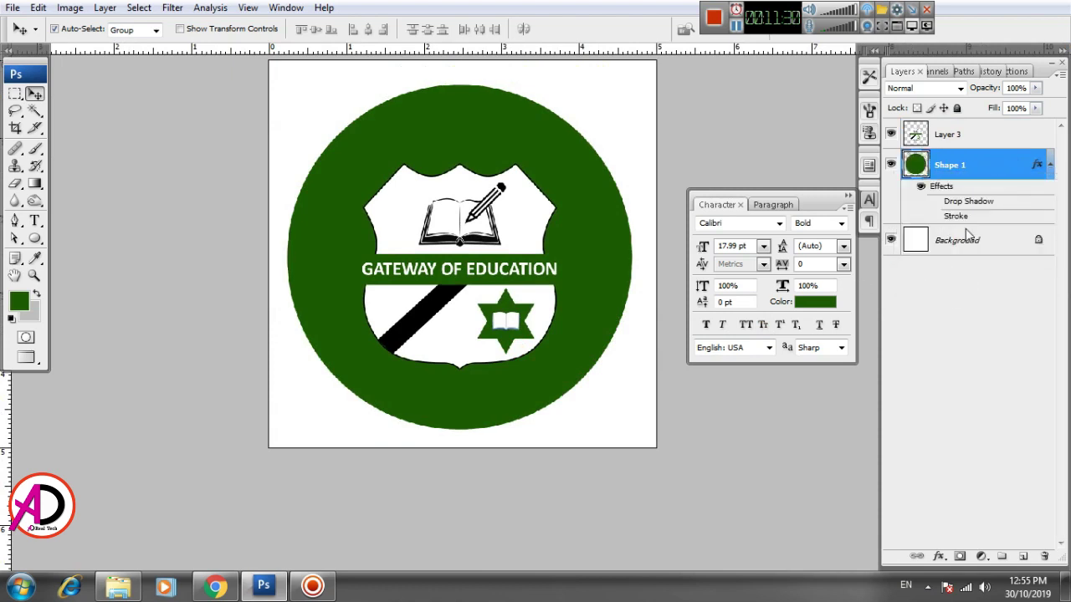
{"action": "key", "text": "ctrl+z"}
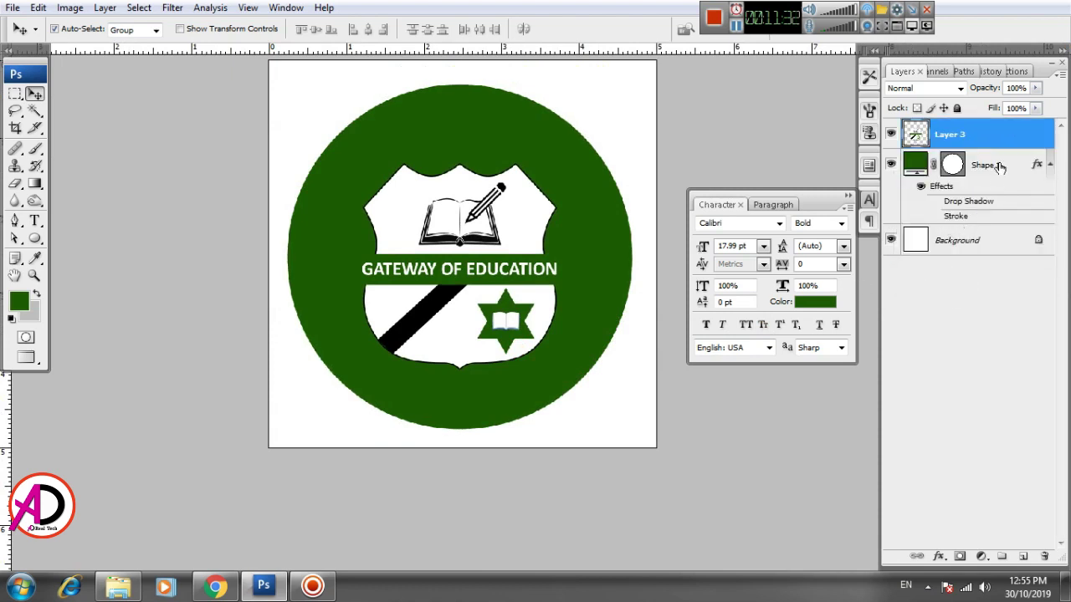
Duplicate the green circle's layer and scale the copy down to 87.4% inside the original circle.
{"action": "left_click_drag", "start_coordinate": [1011, 169], "coordinate": [1024, 557]}
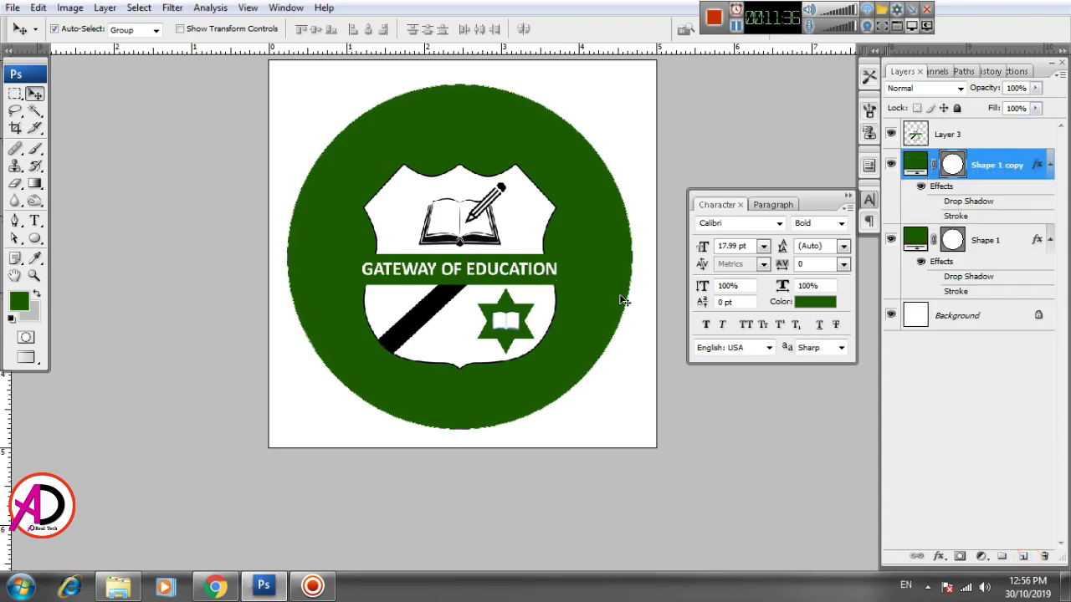
{"action": "left_click_drag", "start_coordinate": [607, 291], "coordinate": [636, 292]}
{"action": "key", "text": "ctrl+t"}
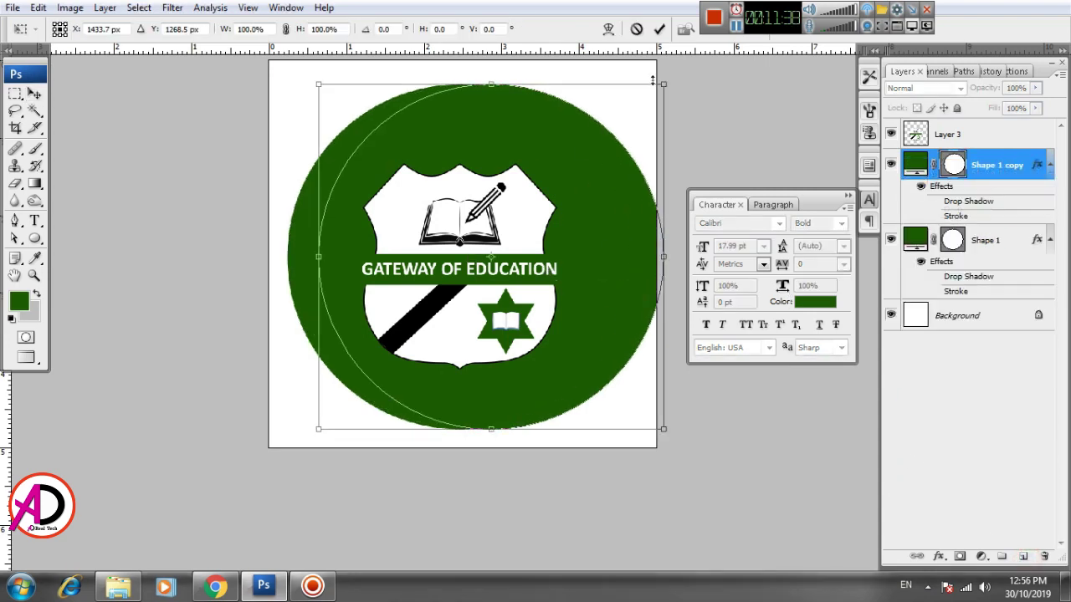
{"action": "left_click_drag", "start_coordinate": [662, 84], "coordinate": [642, 101]}
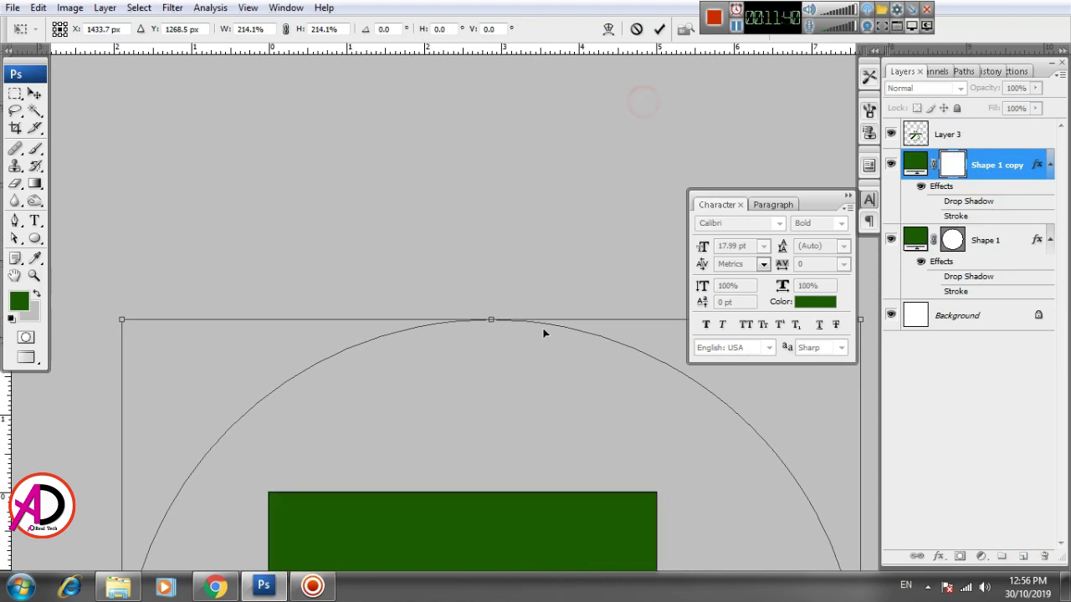
{"action": "left_click_drag", "start_coordinate": [564, 392], "coordinate": [539, 246]}
{"action": "scroll", "coordinate": [531, 318], "scroll_direction": "down", "scroll_amount": 4}
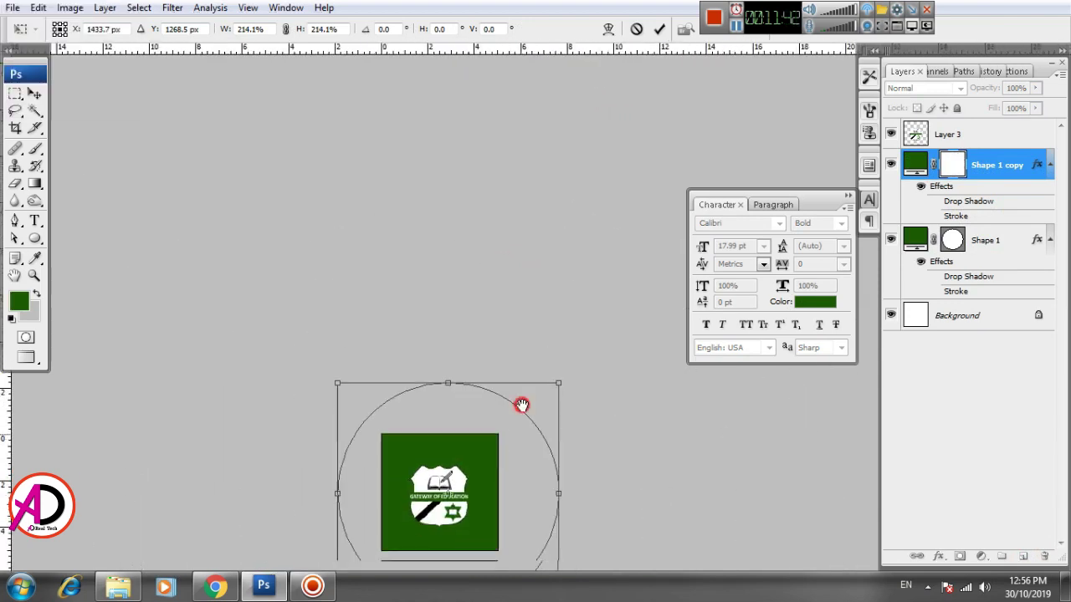
{"action": "left_click_drag", "start_coordinate": [521, 407], "coordinate": [530, 267]}
{"action": "left_click_drag", "start_coordinate": [565, 200], "coordinate": [501, 266]}
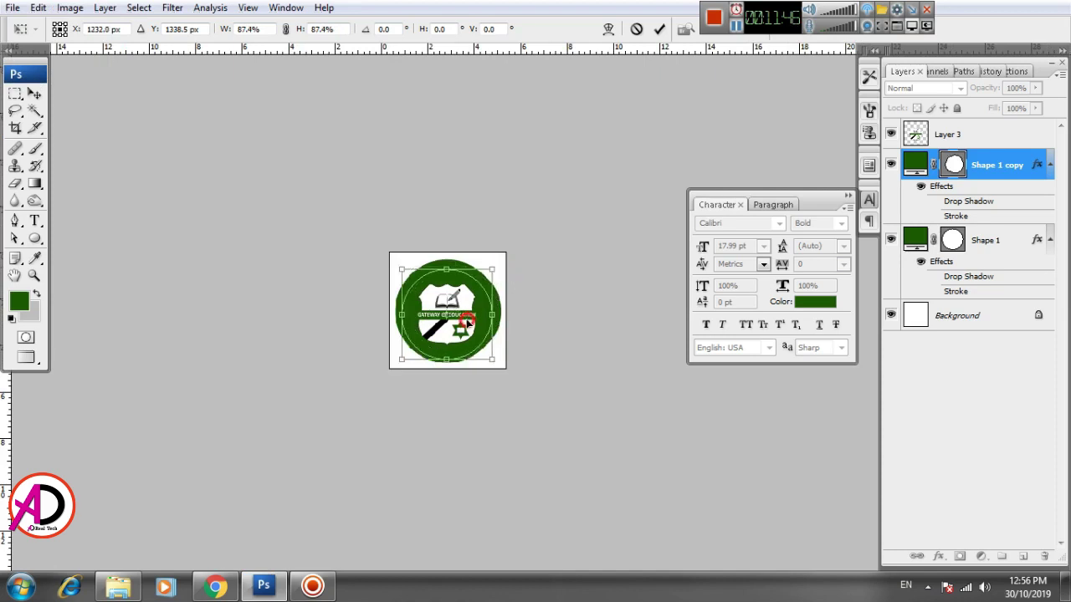
{"action": "key", "text": "Return"}
Centre the smaller circle copy within the large green circle.
{"action": "scroll", "coordinate": [502, 321], "scroll_direction": "up", "scroll_amount": 3}
{"action": "scroll", "coordinate": [509, 321], "scroll_direction": "up", "scroll_amount": 2}
{"action": "left_click_drag", "start_coordinate": [616, 338], "coordinate": [638, 323]}
{"action": "left_click_drag", "start_coordinate": [478, 320], "coordinate": [475, 309]}
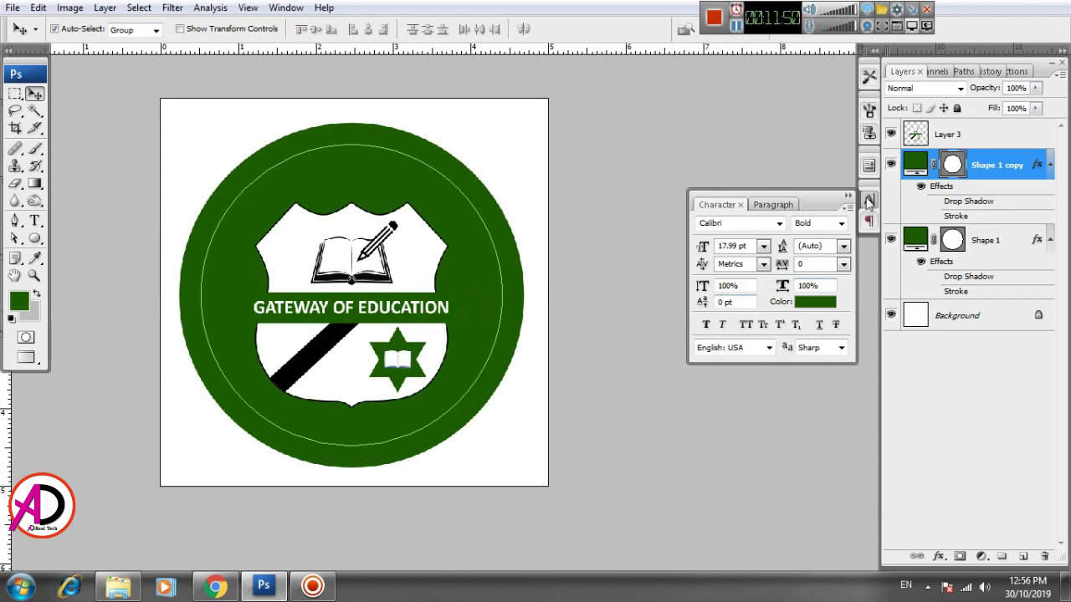
Recolour the inner circle copy white (ffffff) and scale it down to 88.3% about its centre.
{"action": "double_click", "coordinate": [913, 164]}
{"action": "left_click_drag", "start_coordinate": [648, 314], "coordinate": [597, 303]}
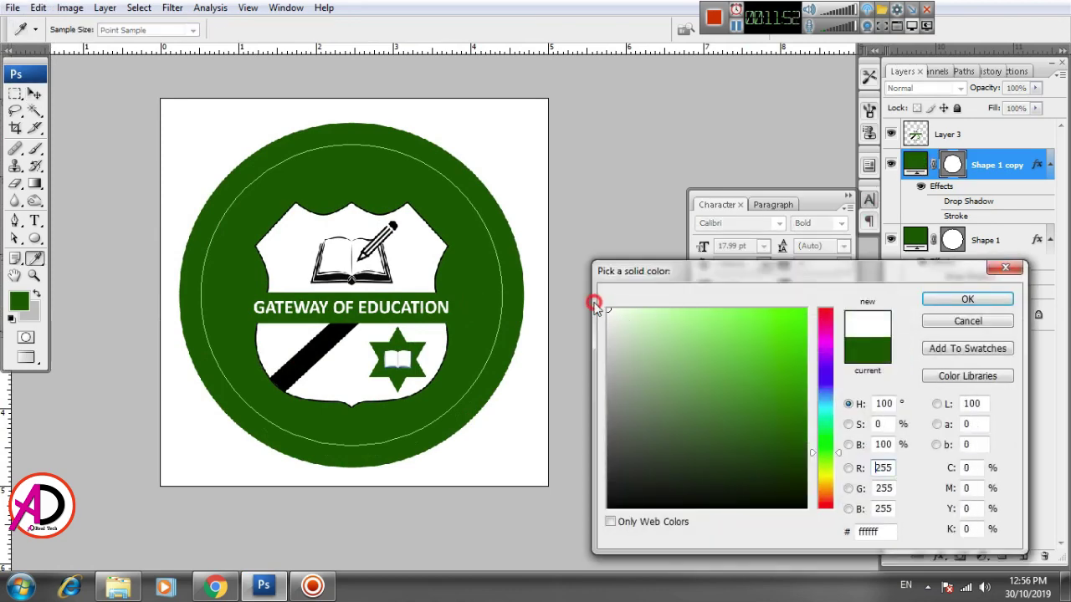
{"action": "left_click", "coordinate": [954, 300]}
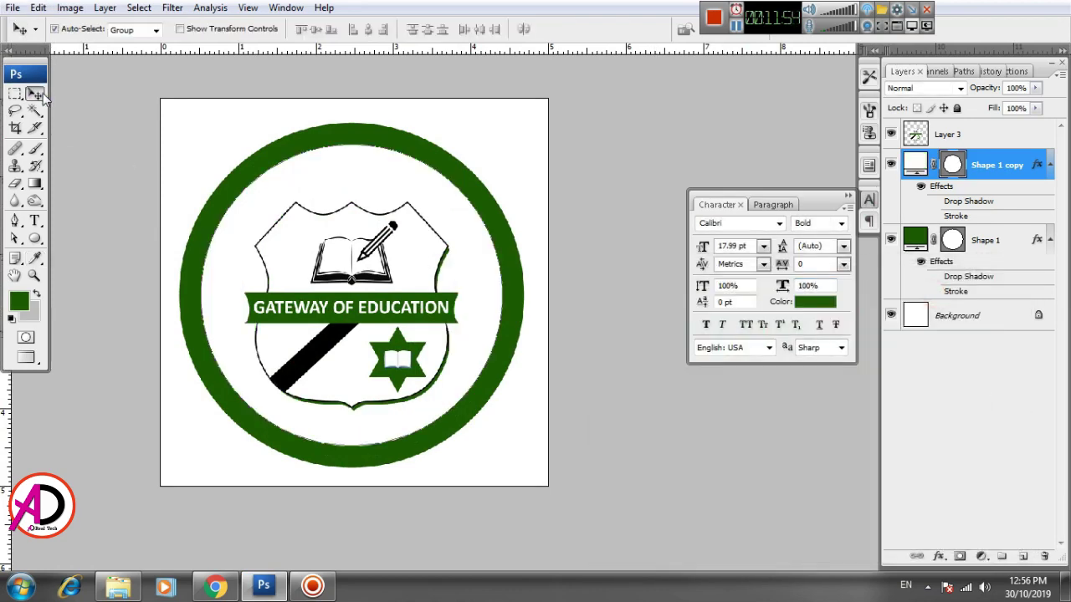
{"action": "key", "text": "ctrl+t"}
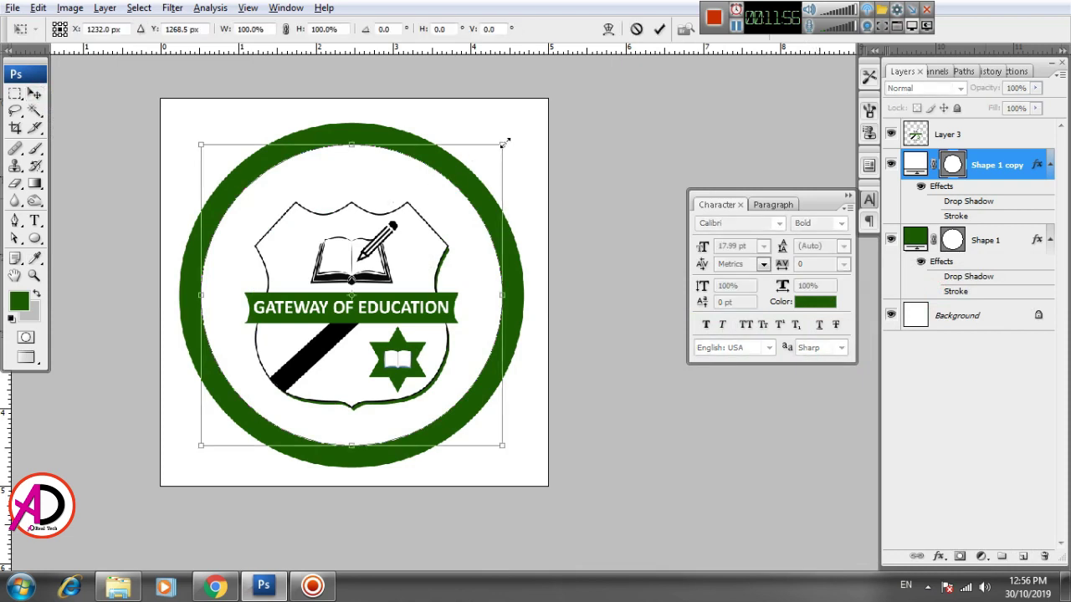
{"action": "left_click_drag", "start_coordinate": [503, 144], "coordinate": [485, 161]}
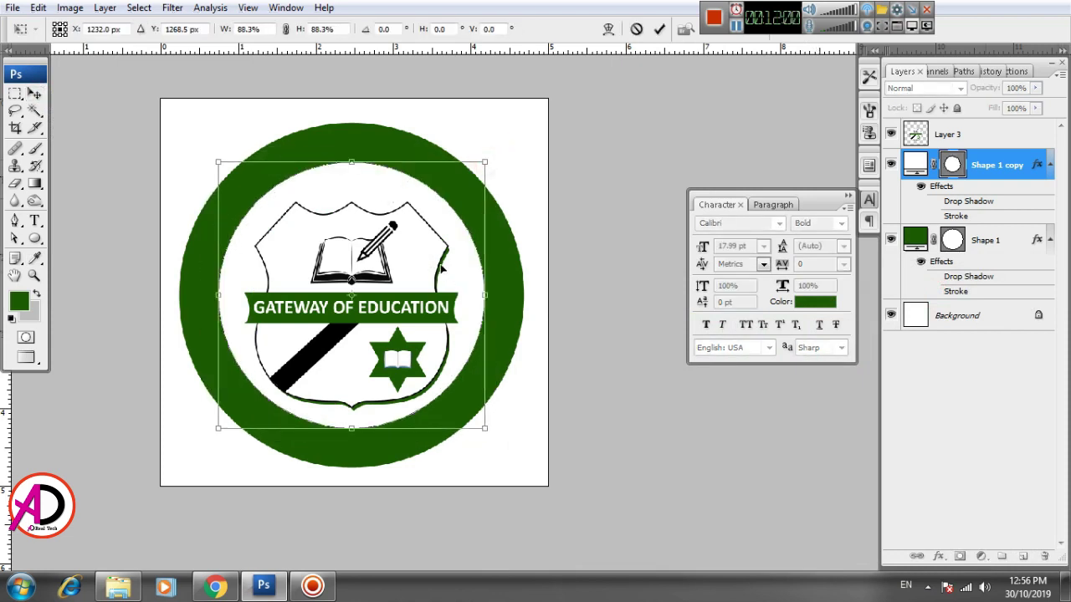
{"action": "key", "text": "Return"}
Nudge the badge layer slightly upward inside the white inner circle.
{"action": "left_click", "coordinate": [416, 275]}
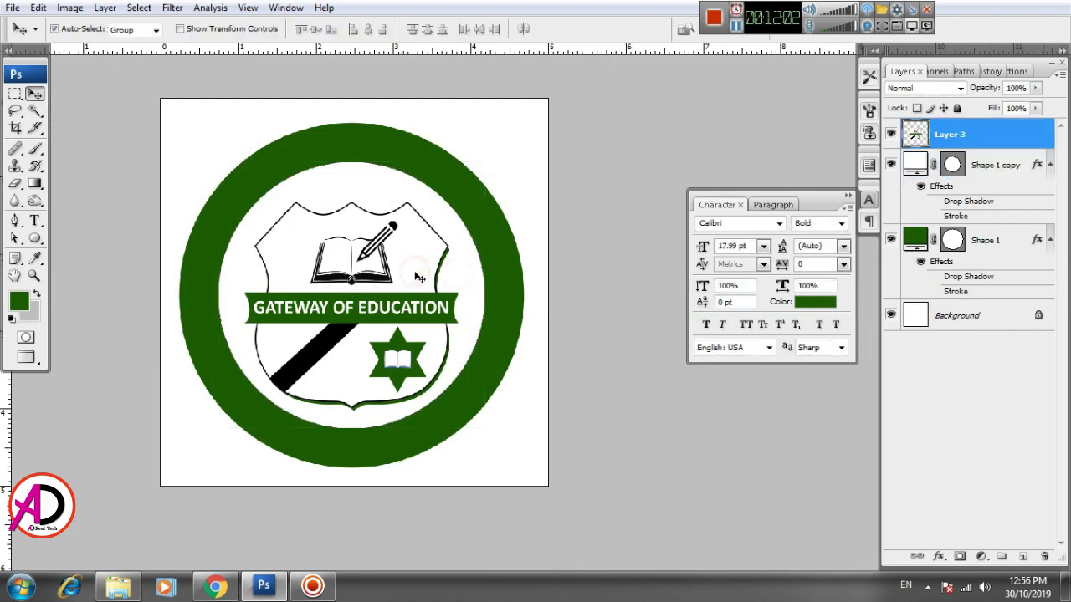
{"action": "key", "text": "Up"}
{"action": "key", "text": "Up"}
{"action": "key", "text": "Up"}
{"action": "key", "text": "Up"}
{"action": "key", "text": "Up"}
{"action": "key", "text": "Up"}
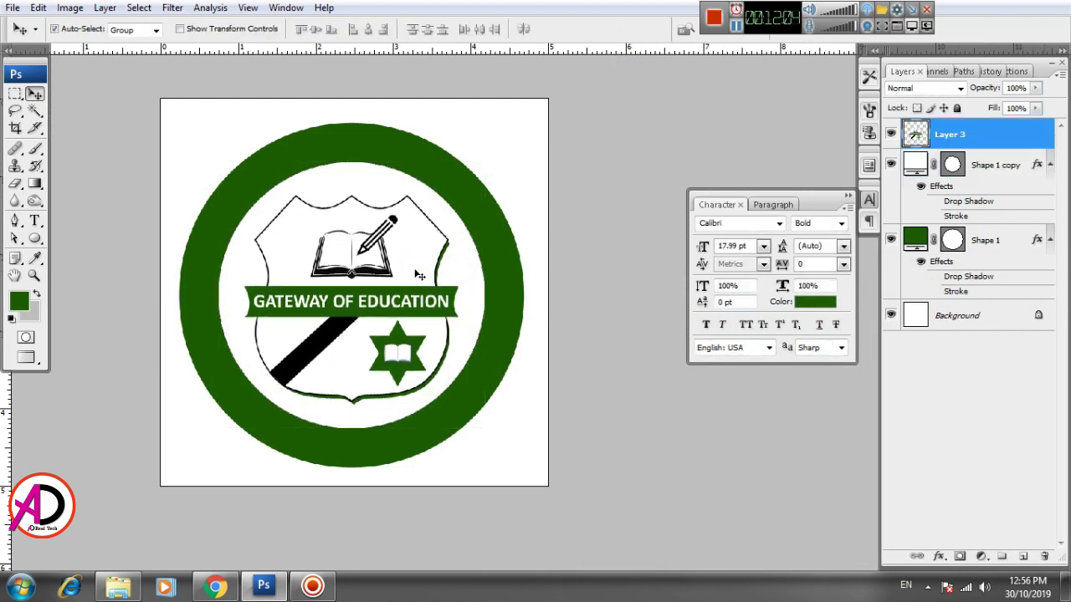
Scale the white inner circle down to 97.1% about its centre.
{"action": "left_click", "coordinate": [470, 274]}
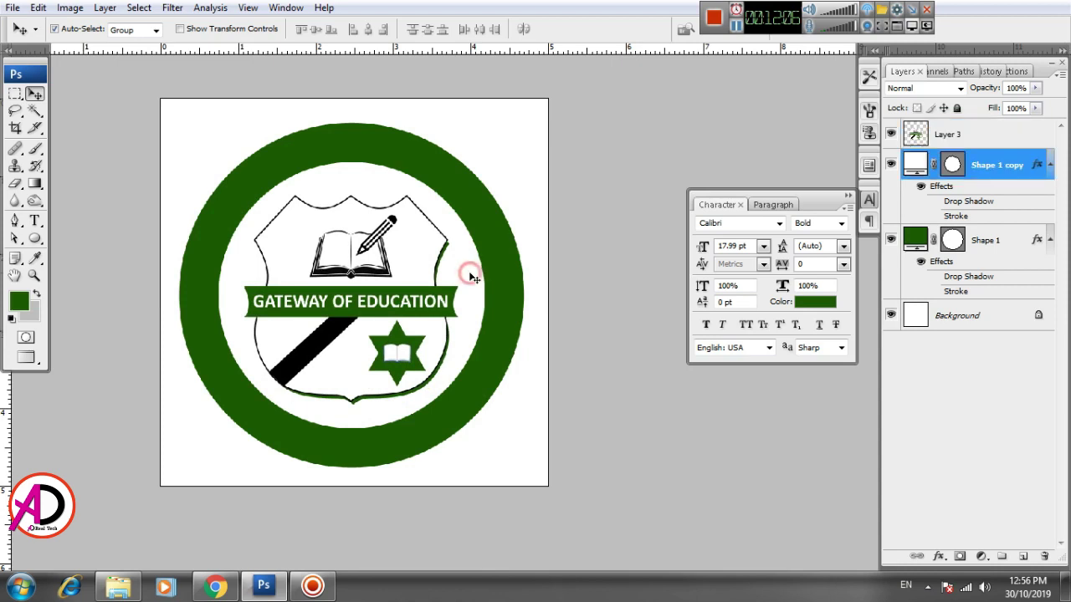
{"action": "key", "text": "ctrl+t"}
{"action": "left_click_drag", "start_coordinate": [485, 161], "coordinate": [476, 162]}
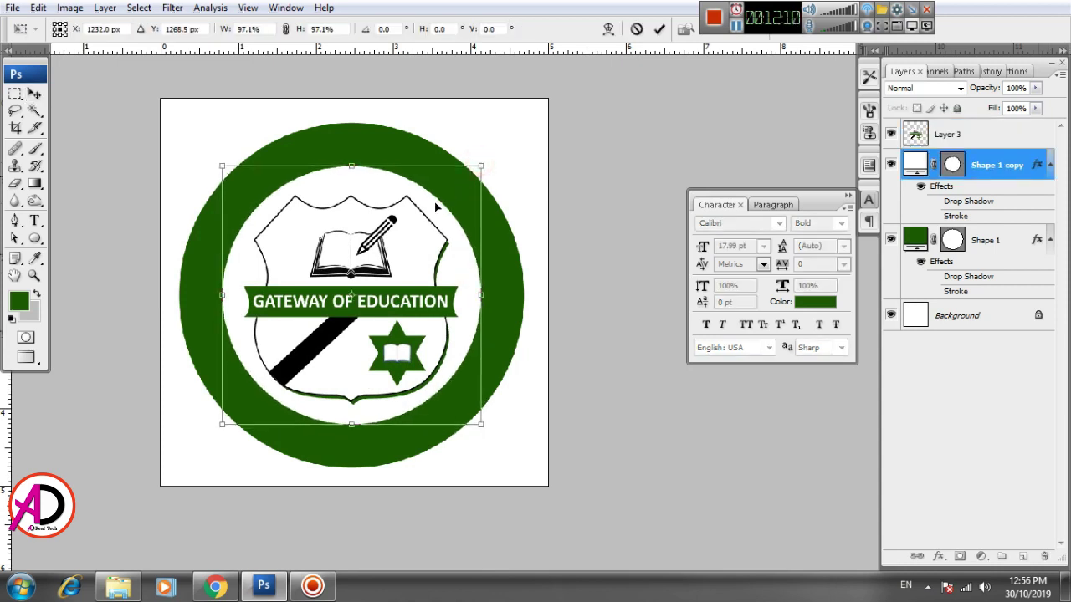
{"action": "key", "text": "Return"}
Draw a circular path with the Ellipse tool in Paths mode, overlapping the shield and the ring's right side.
{"action": "left_click_drag", "start_coordinate": [505, 267], "coordinate": [595, 265]}
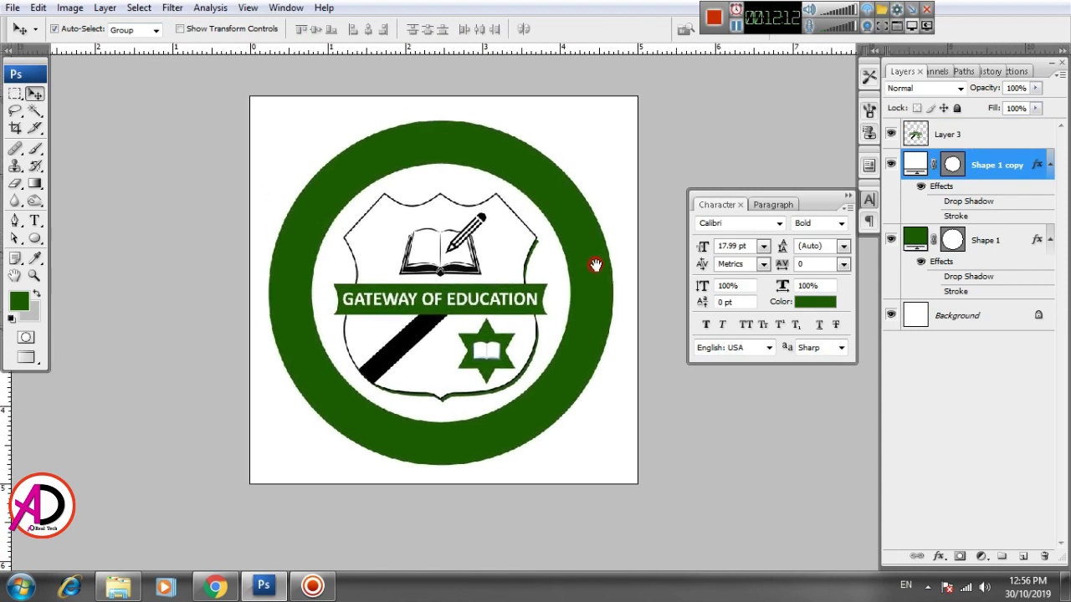
{"action": "scroll", "coordinate": [530, 381], "scroll_direction": "up", "scroll_amount": 1}
{"action": "left_click_drag", "start_coordinate": [585, 373], "coordinate": [598, 372]}
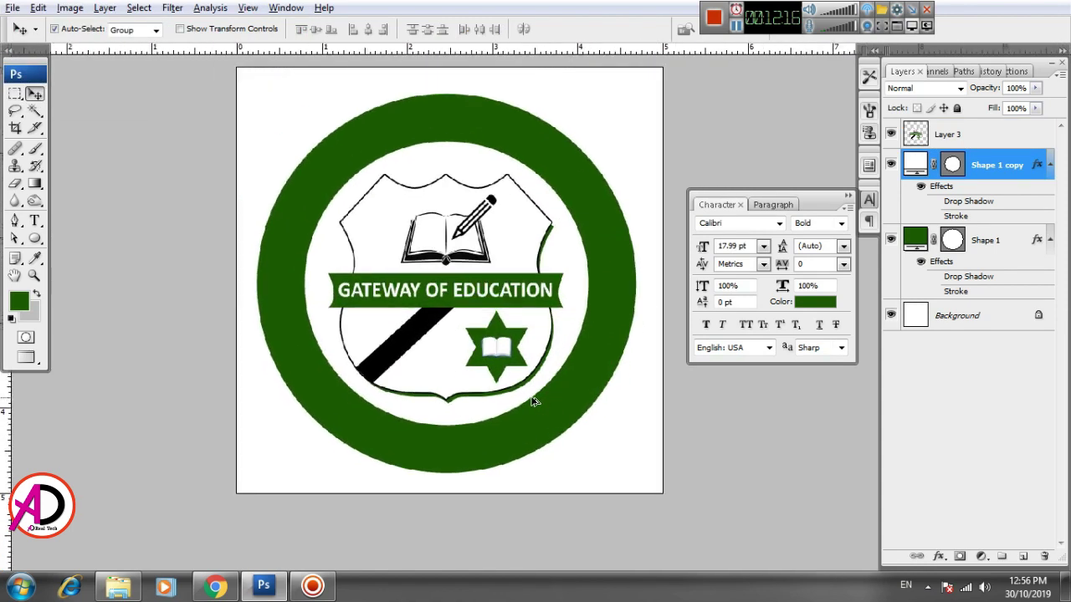
{"action": "left_click_drag", "start_coordinate": [625, 425], "coordinate": [629, 402]}
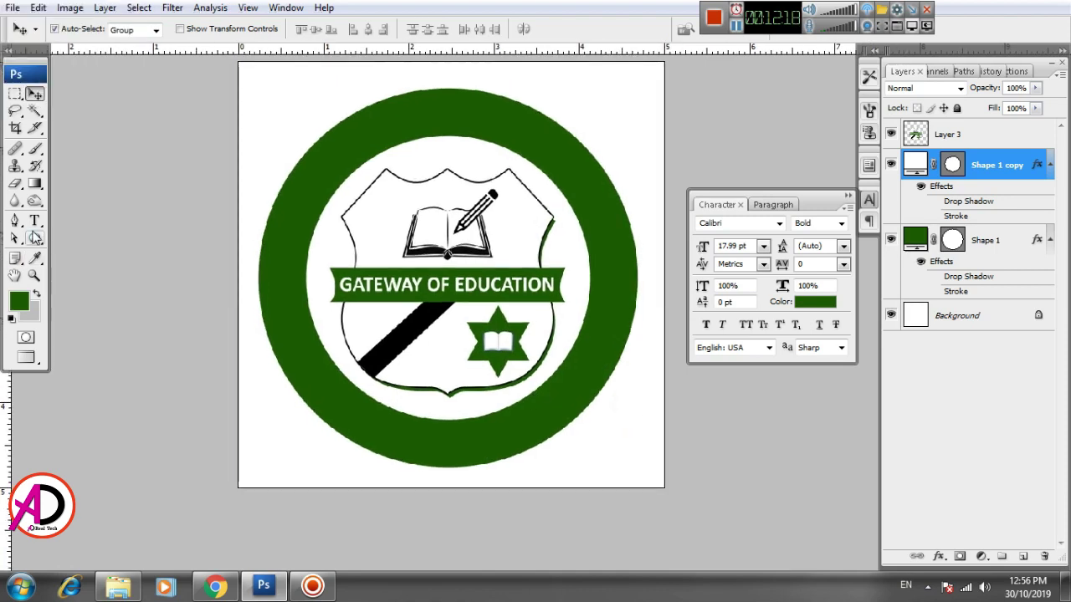
{"action": "right_click", "coordinate": [34, 238]}
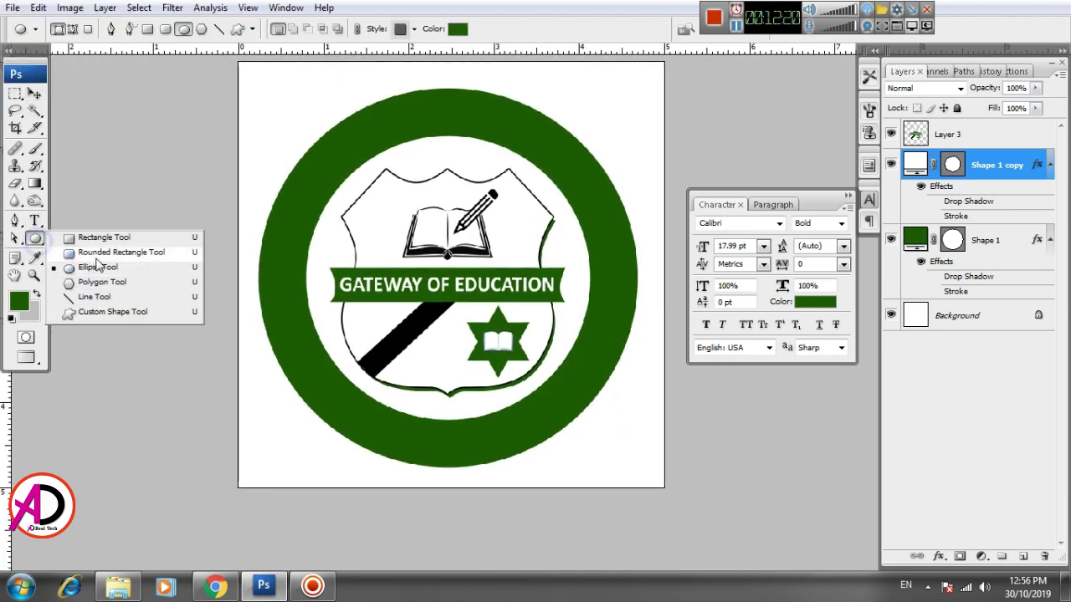
{"action": "left_click", "coordinate": [94, 266]}
{"action": "left_click", "coordinate": [73, 28]}
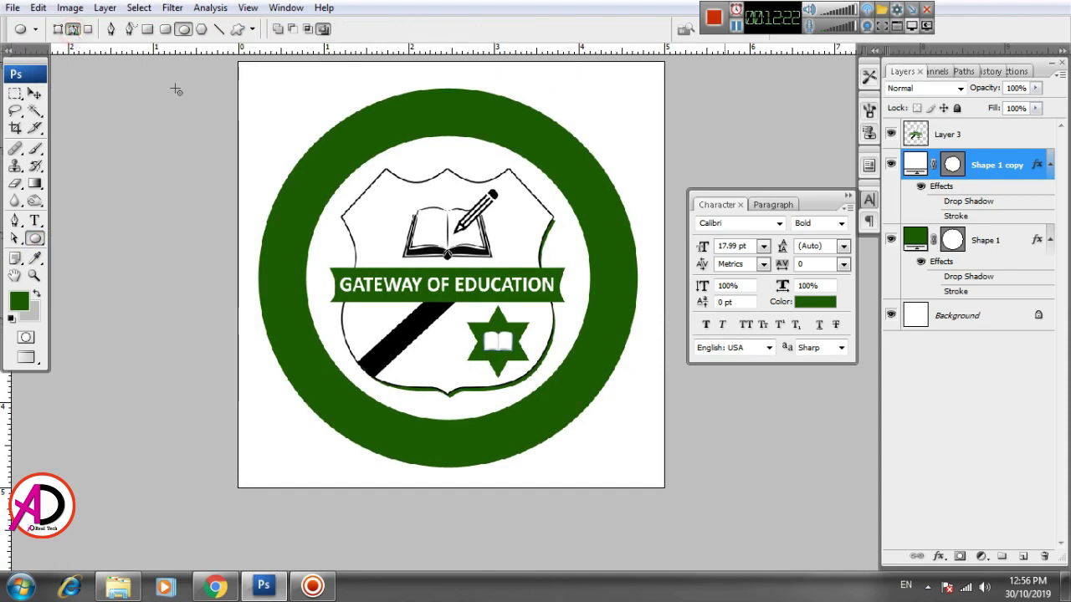
{"action": "left_click_drag", "start_coordinate": [346, 149], "coordinate": [657, 458]}
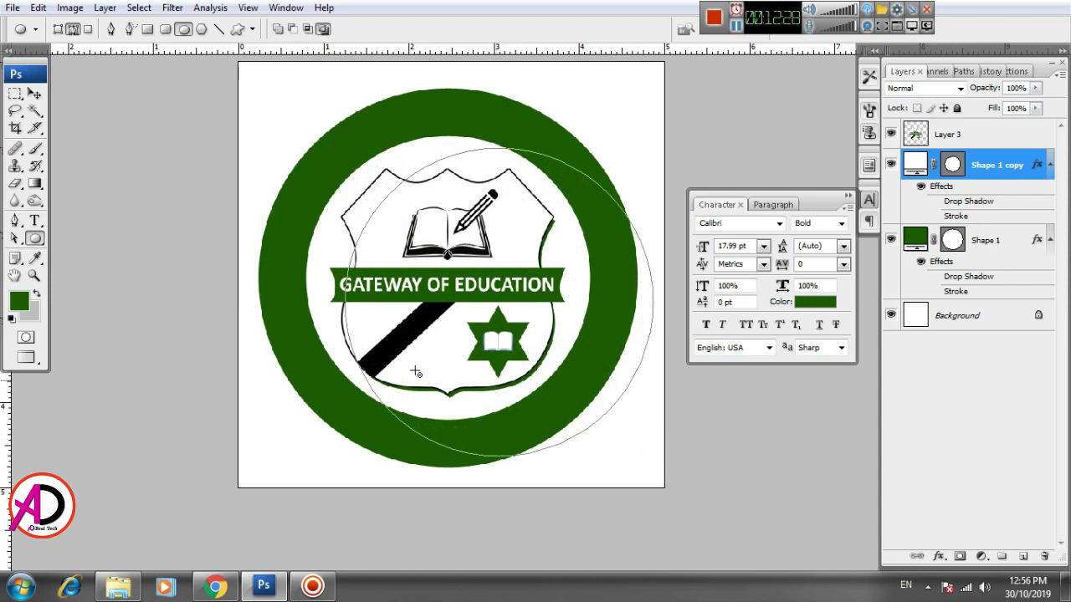
Add the text "SHREE DEVI HIGHER SECONDARY SCHOOL" along the circular path, starting at its lower left.
{"action": "key", "text": "t"}
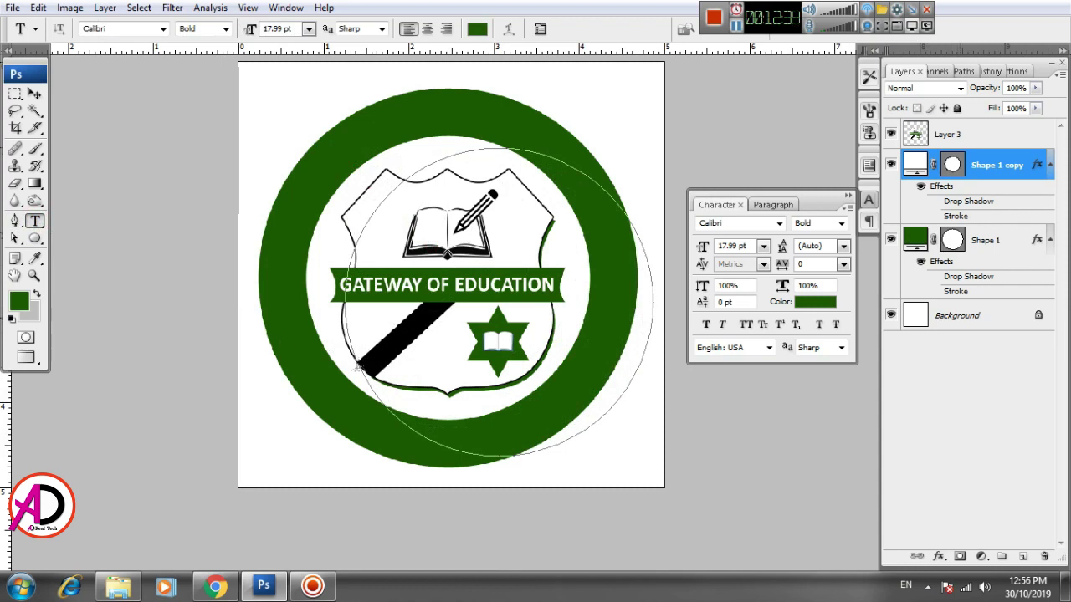
{"action": "left_click", "coordinate": [357, 366]}
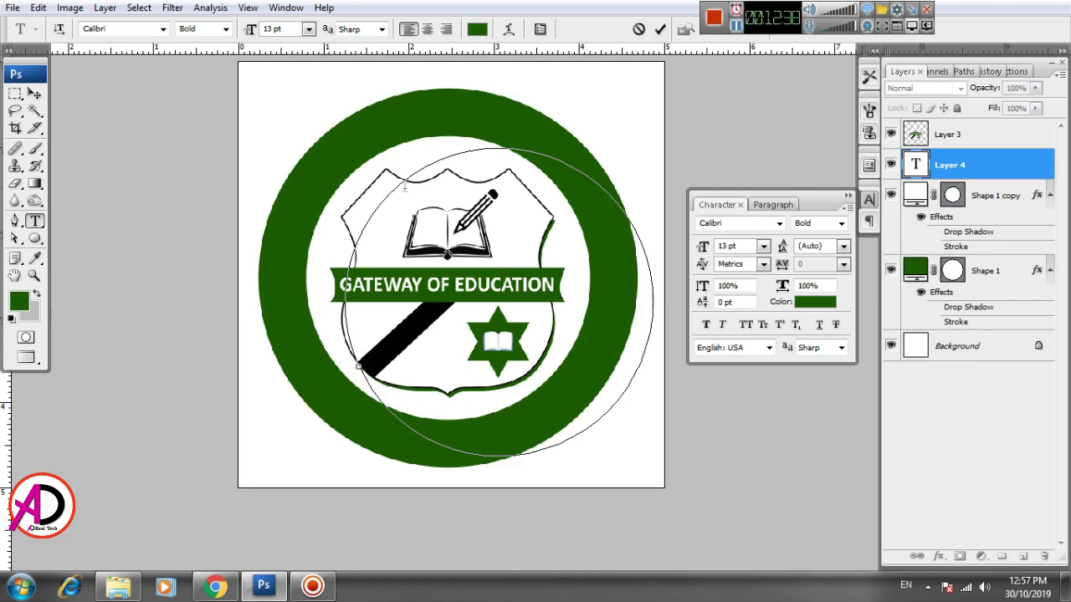
{"action": "type", "text": "SHAPES DE"}
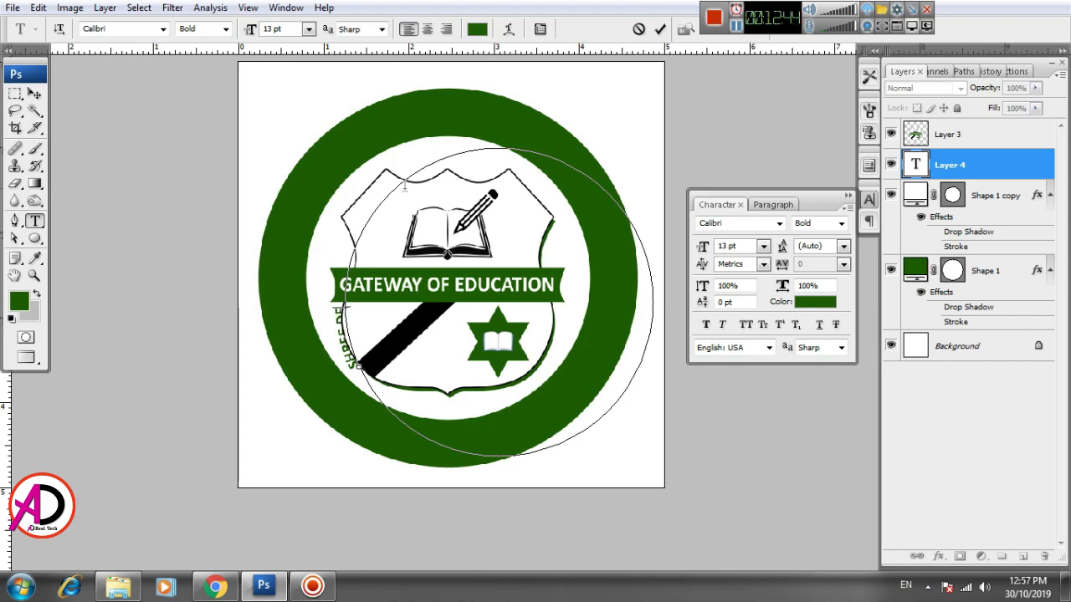
{"action": "type", "text": "VENDRA HIGHER SECONDARY SCHOOL"}
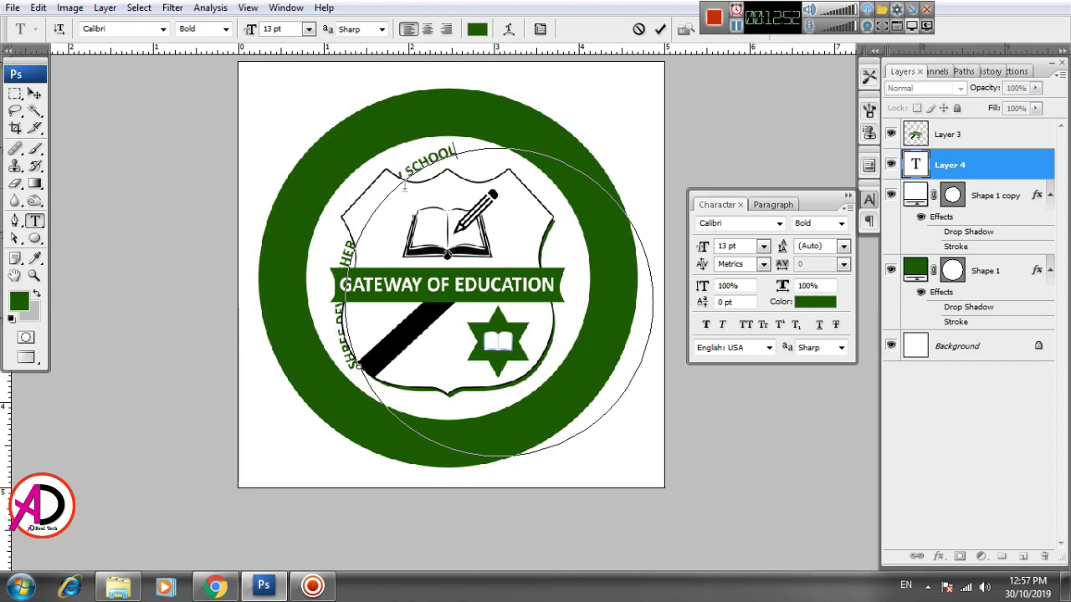
Enlarge all of the curved school name text to 29 pt.
{"action": "key", "text": "ctrl+a"}
{"action": "key", "text": "ctrl+shift+period"}
{"action": "key", "text": "ctrl+shift+period"}
{"action": "key", "text": "ctrl+shift+period"}
{"action": "key", "text": "ctrl+shift+period"}
{"action": "key", "text": "ctrl+shift+period"}
{"action": "key", "text": "ctrl+shift+period"}
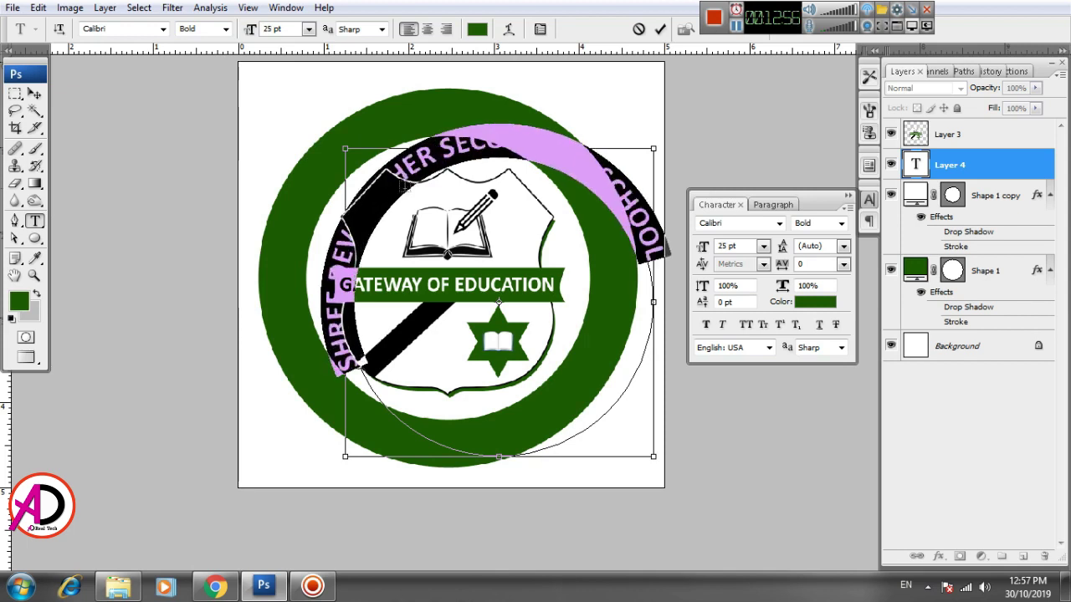
{"action": "key", "text": "ctrl+shift+period"}
{"action": "key", "text": "ctrl+shift+period"}
{"action": "key", "text": "ctrl+shift+period"}
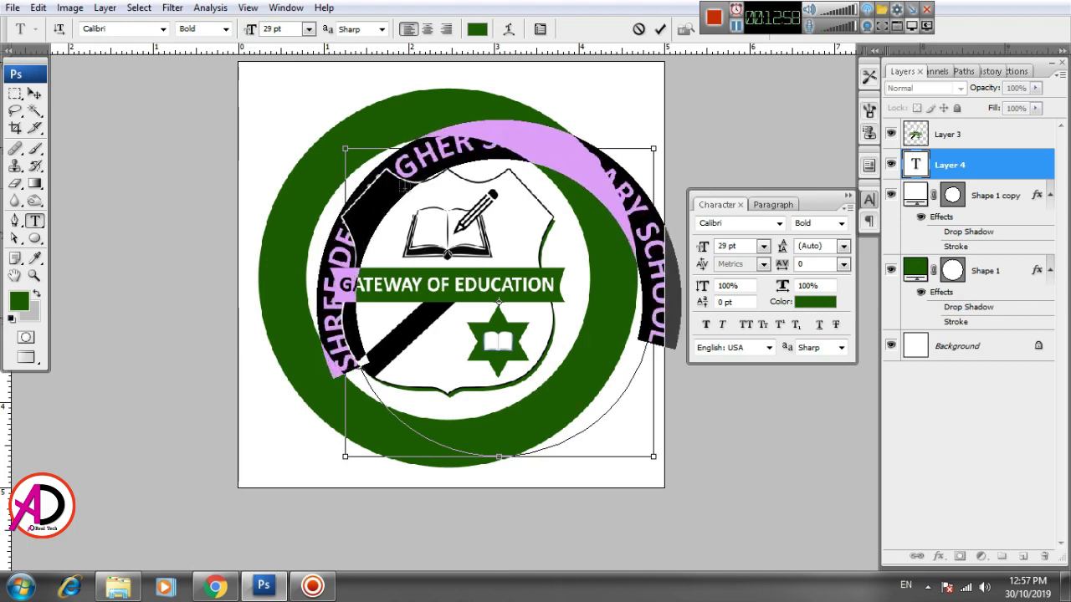
{"action": "left_click", "coordinate": [33, 94]}
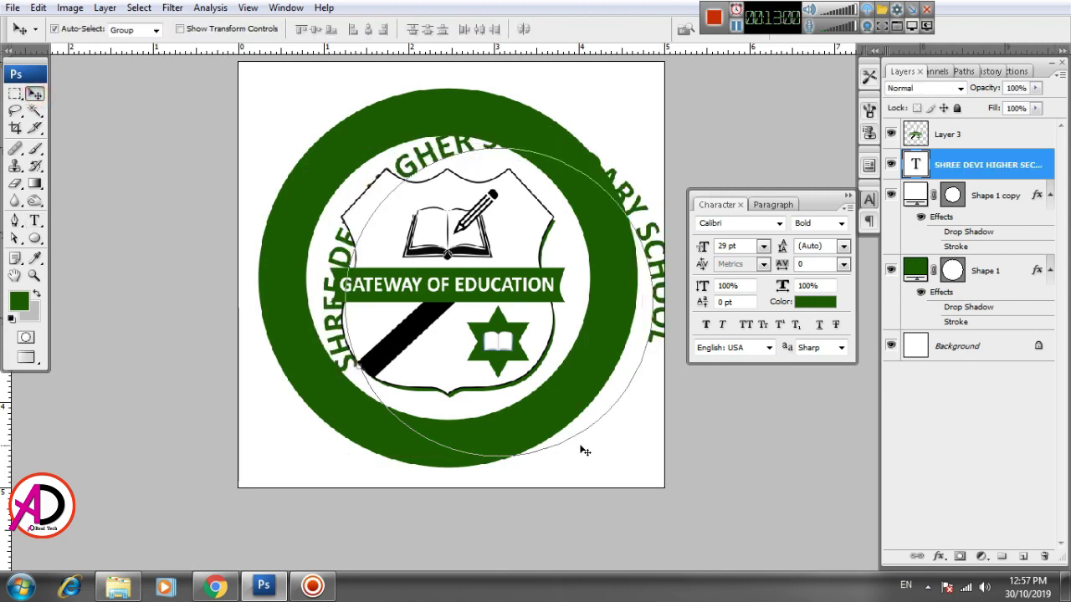
Centre the curved school name on the green ring and move its layer above the badge layer.
{"action": "left_click", "coordinate": [647, 446]}
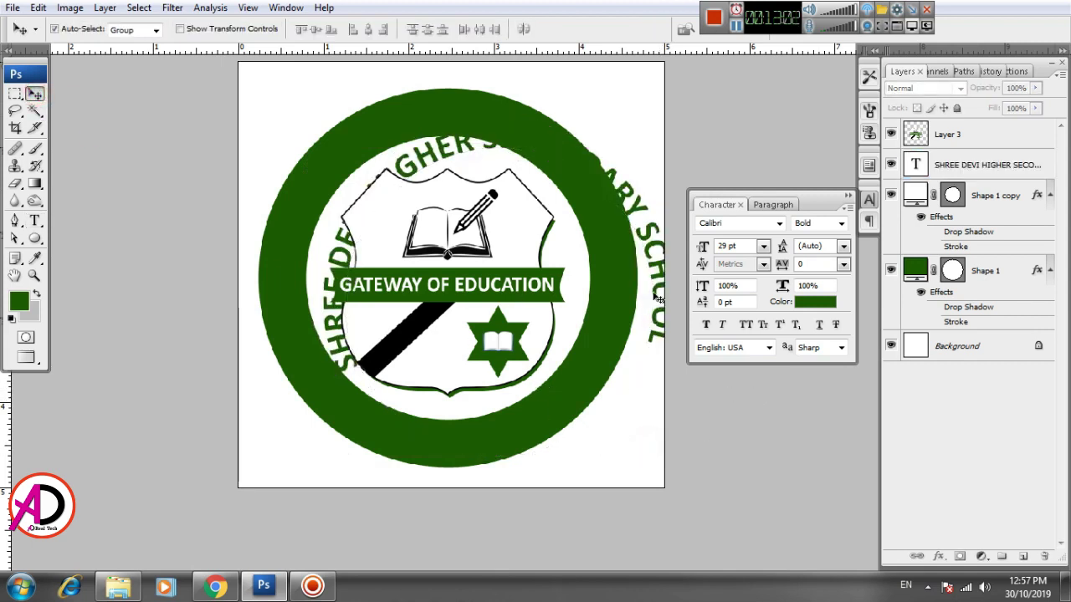
{"action": "left_click_drag", "start_coordinate": [658, 299], "coordinate": [604, 268]}
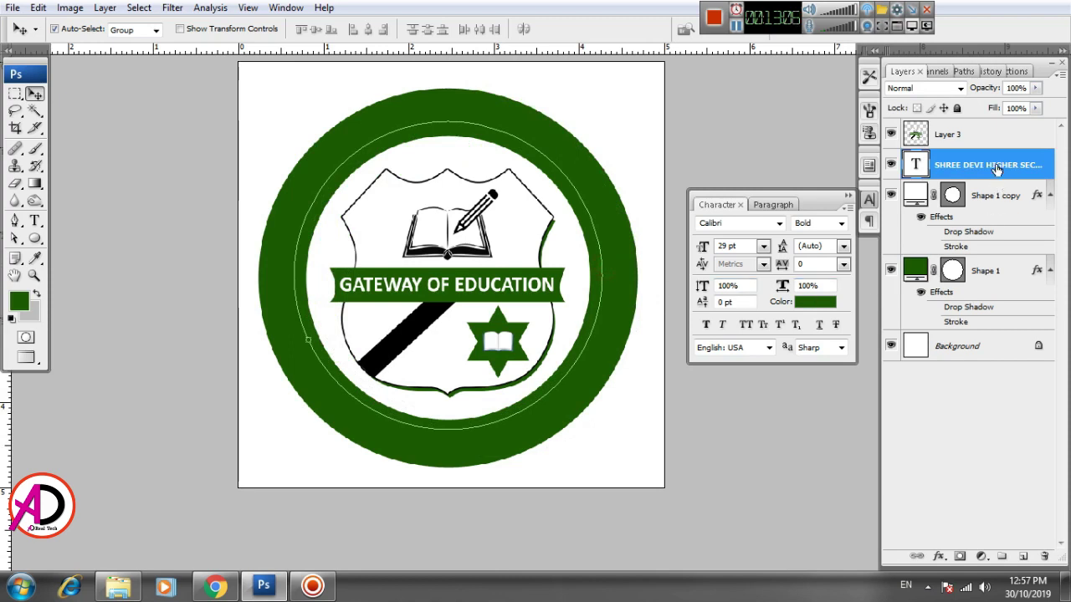
{"action": "left_click_drag", "start_coordinate": [995, 168], "coordinate": [1000, 132]}
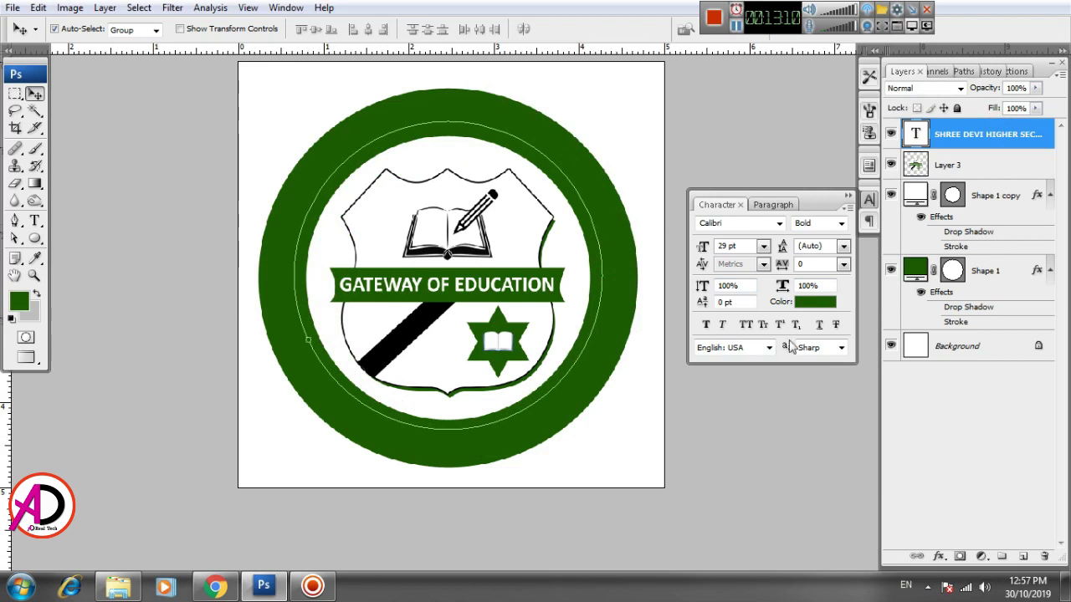
Set the curved school name's text colour to white (ffffff).
{"action": "left_click", "coordinate": [816, 301]}
{"action": "left_click_drag", "start_coordinate": [636, 369], "coordinate": [608, 310]}
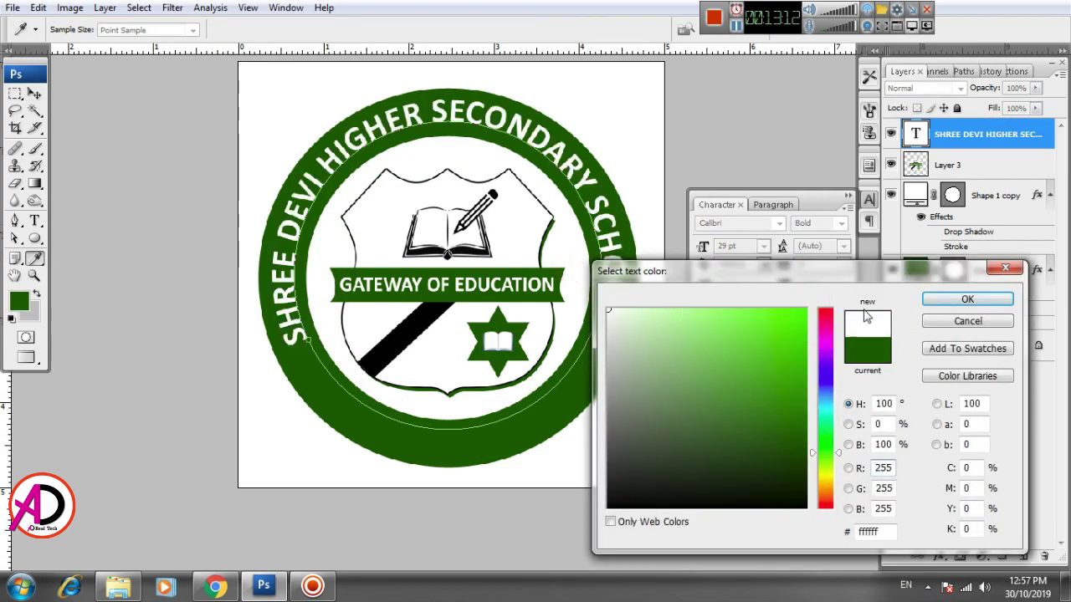
{"action": "left_click", "coordinate": [945, 300]}
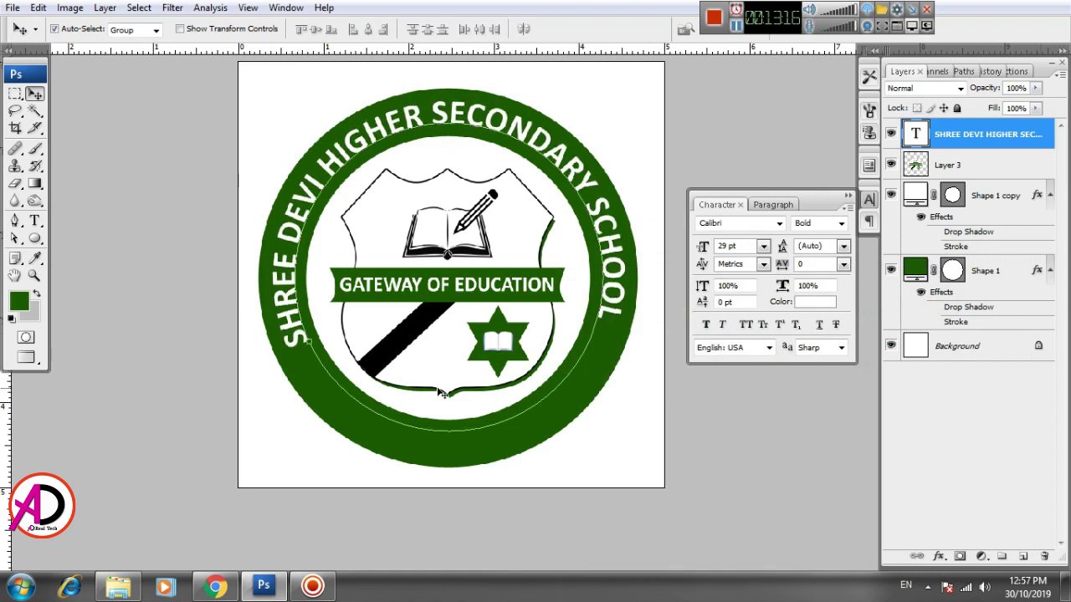
{"action": "left_click", "coordinate": [559, 474]}
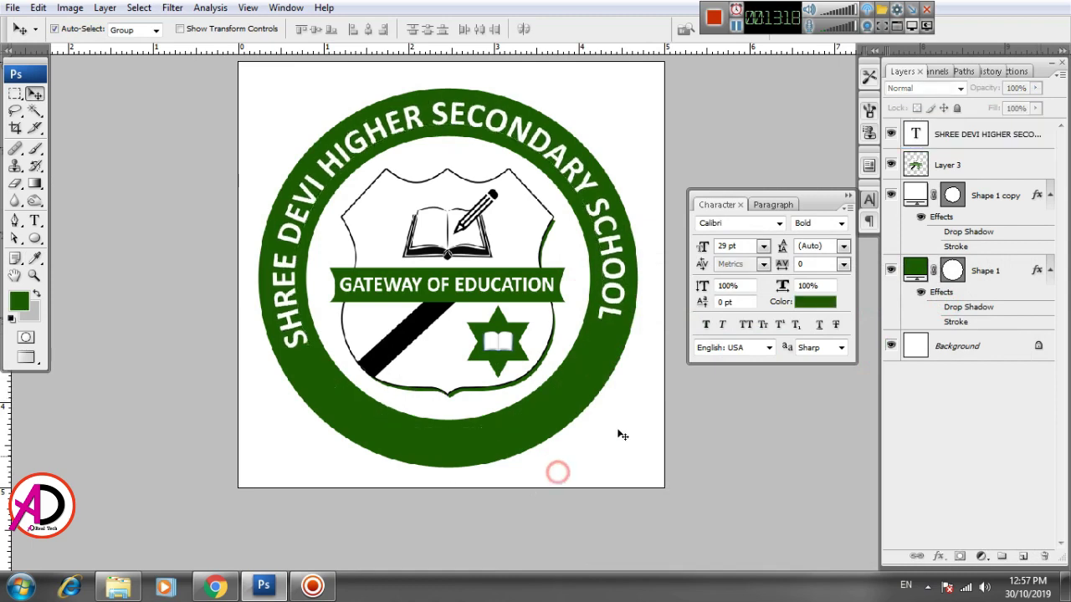
Draw a small white (ffffff) circle as a shape layer outside the green ring, near the canvas's lower-left corner.
{"action": "left_click_drag", "start_coordinate": [639, 395], "coordinate": [616, 390]}
{"action": "scroll", "coordinate": [591, 414], "scroll_direction": "down", "scroll_amount": 6}
{"action": "scroll", "coordinate": [588, 427], "scroll_direction": "up", "scroll_amount": 3}
{"action": "scroll", "coordinate": [599, 418], "scroll_direction": "up", "scroll_amount": 1}
{"action": "left_click", "coordinate": [34, 237]}
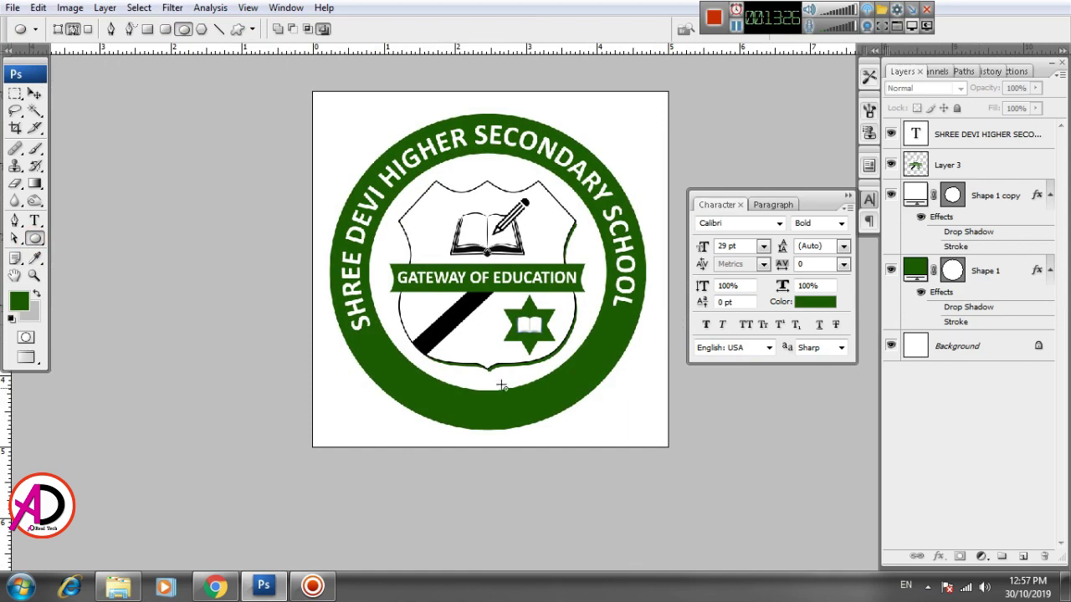
{"action": "left_click", "coordinate": [59, 31]}
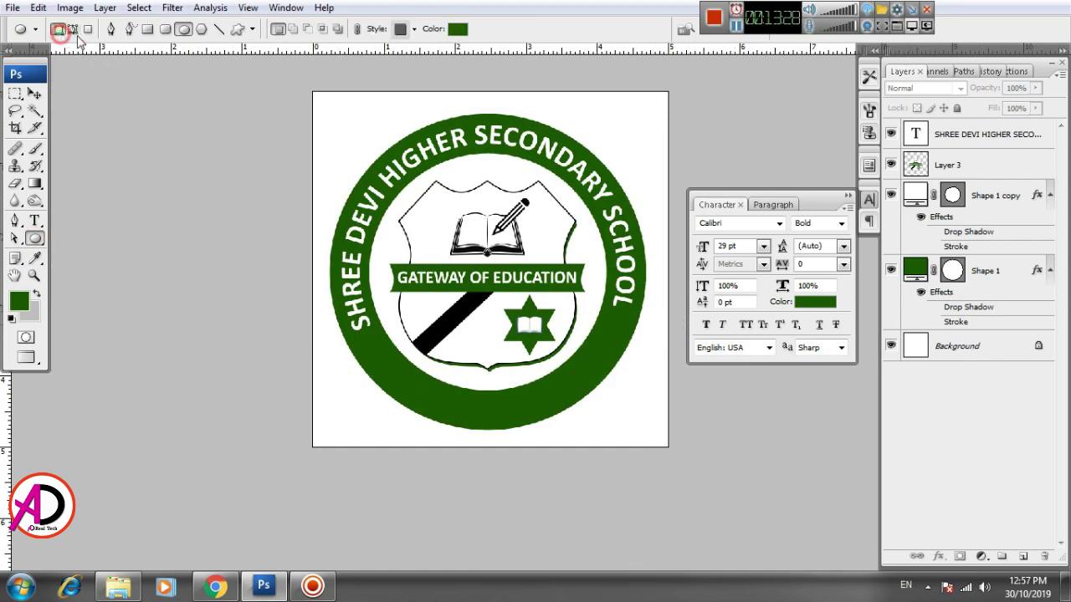
{"action": "left_click", "coordinate": [459, 29]}
{"action": "left_click_drag", "start_coordinate": [627, 328], "coordinate": [563, 281]}
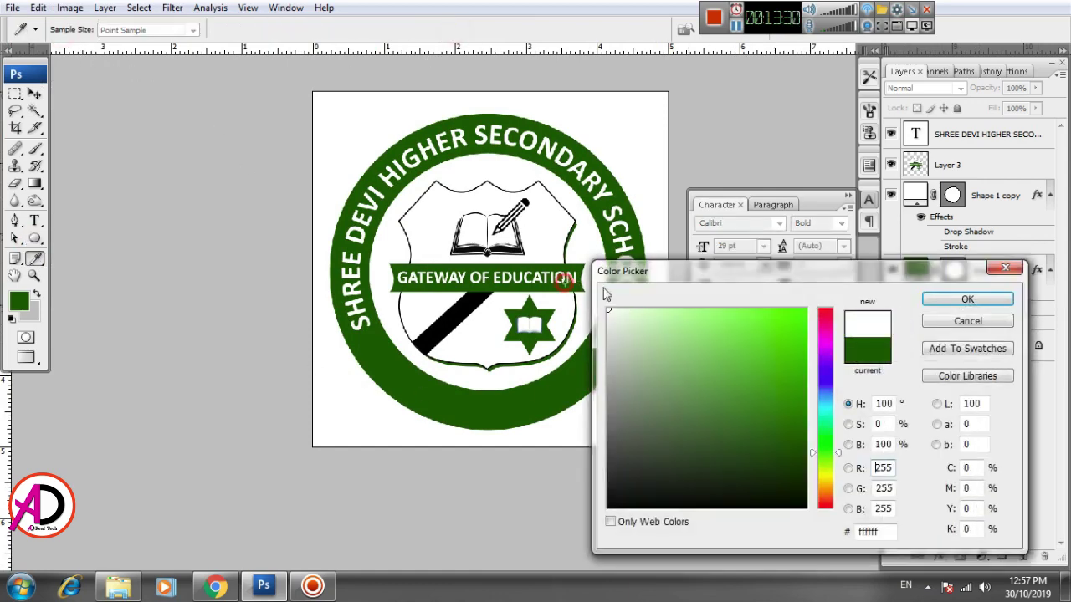
{"action": "left_click", "coordinate": [951, 303]}
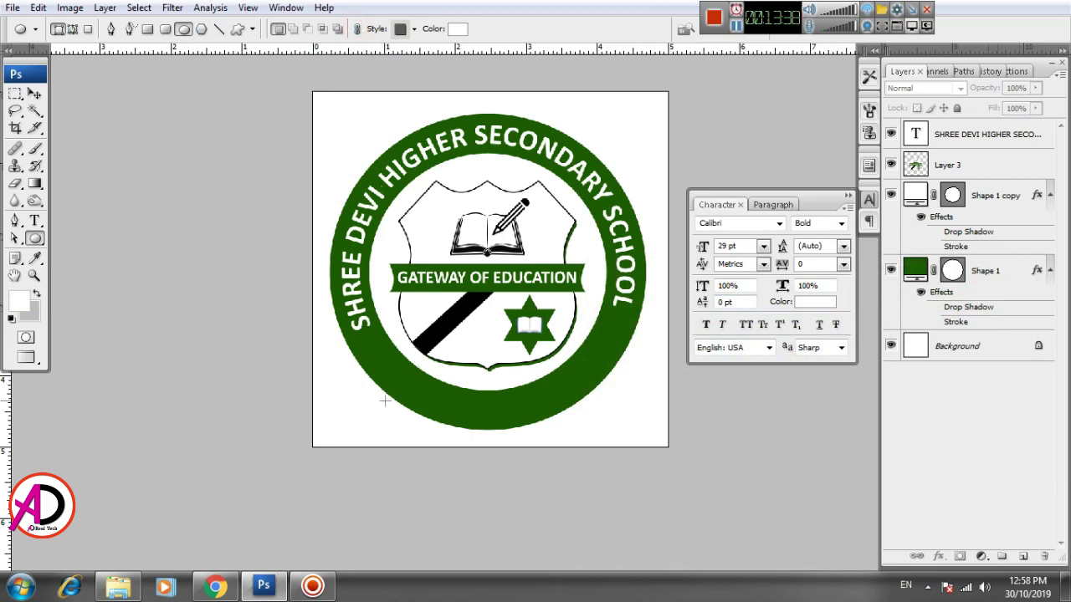
{"action": "left_click_drag", "start_coordinate": [336, 399], "coordinate": [363, 424]}
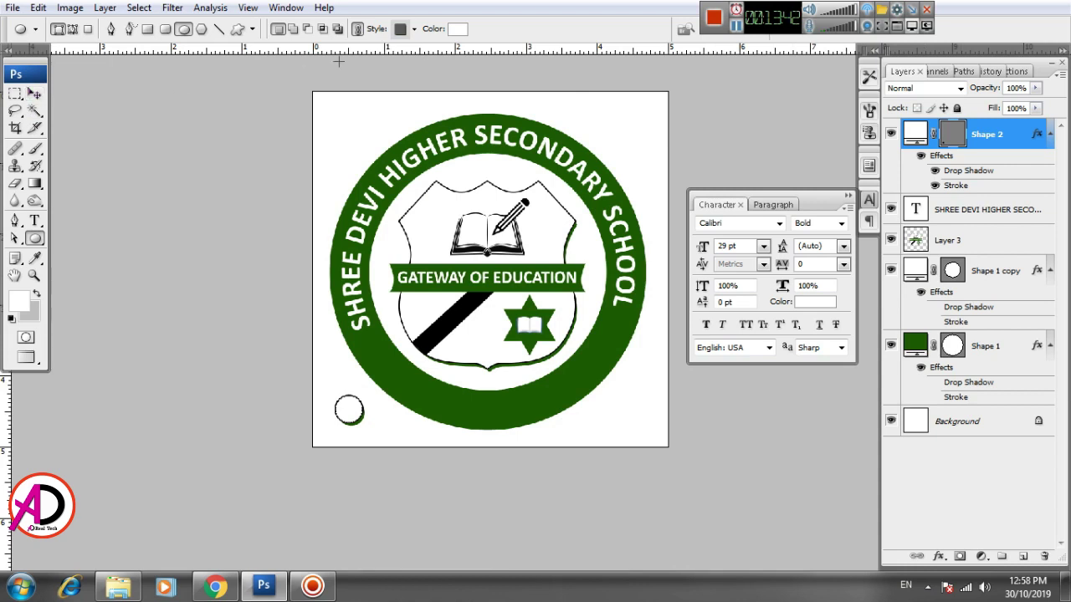
{"action": "left_click", "coordinate": [292, 29]}
{"action": "left_click", "coordinate": [277, 29]}
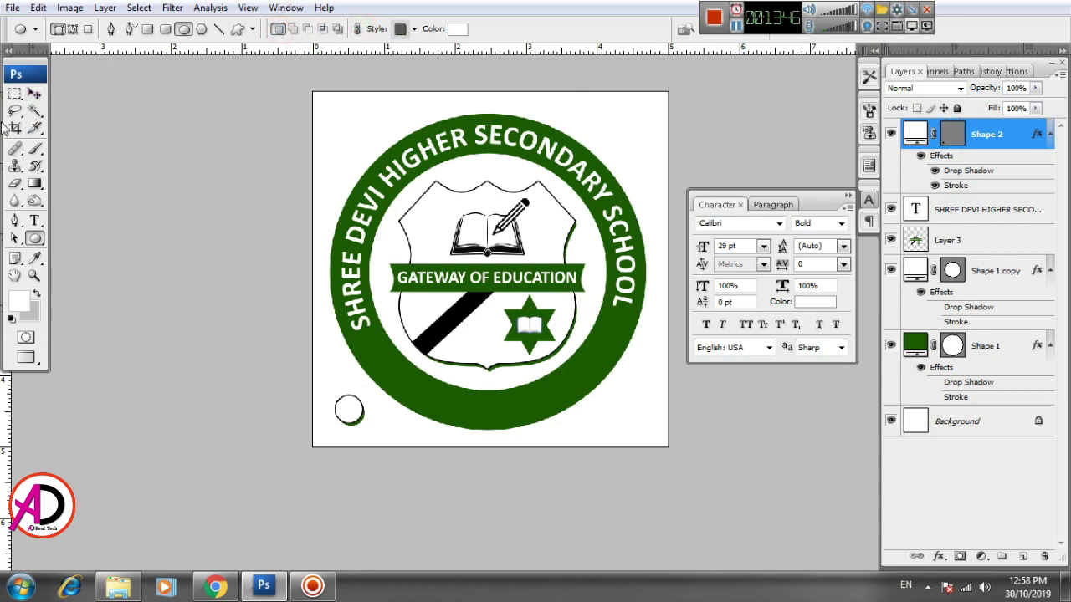
Move the small white circle onto the green ring, just below the start of the school name.
{"action": "left_click", "coordinate": [34, 93]}
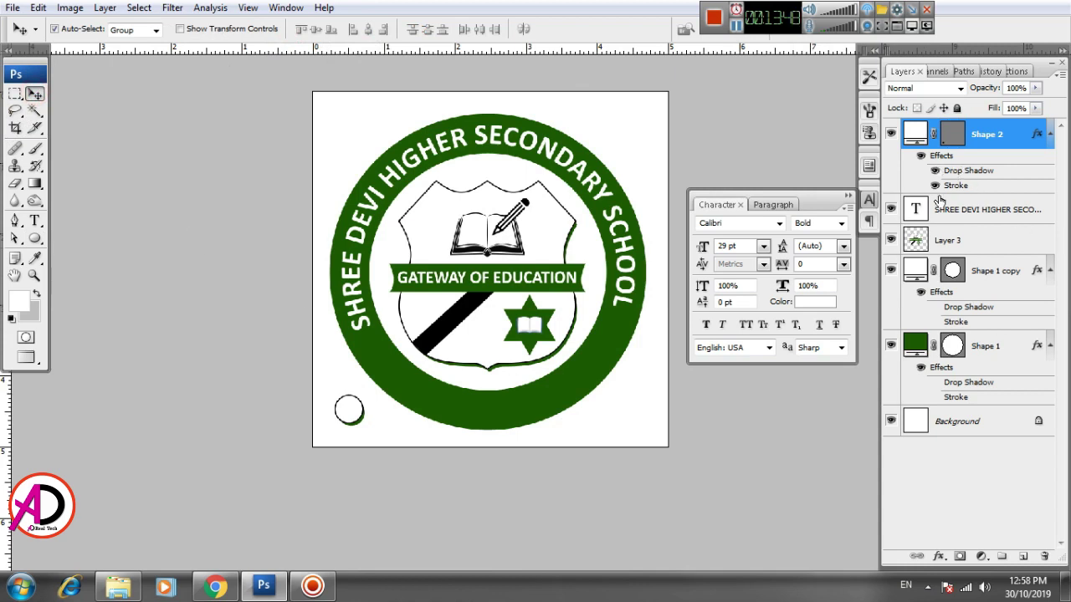
{"action": "left_click_drag", "start_coordinate": [356, 413], "coordinate": [381, 361]}
{"action": "scroll", "coordinate": [445, 373], "scroll_direction": "up", "scroll_amount": 5}
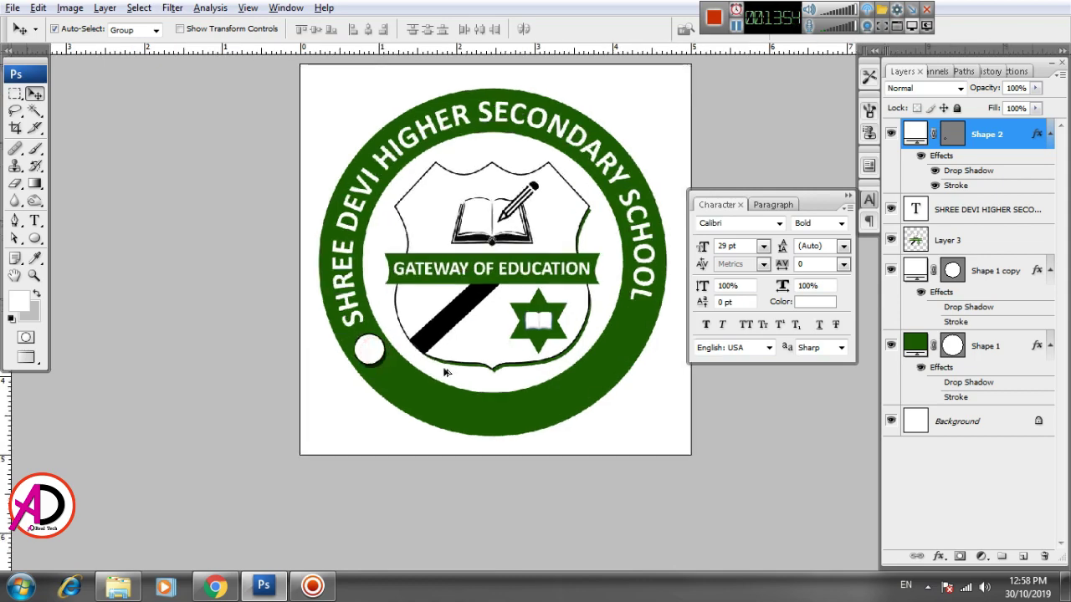
Shrink the small white circle and position it on the green ring just below the start of the school name.
{"action": "key", "text": "alt+space"}
{"action": "left_click_drag", "start_coordinate": [486, 405], "coordinate": [483, 382]}
{"action": "key", "text": "ctrl+t"}
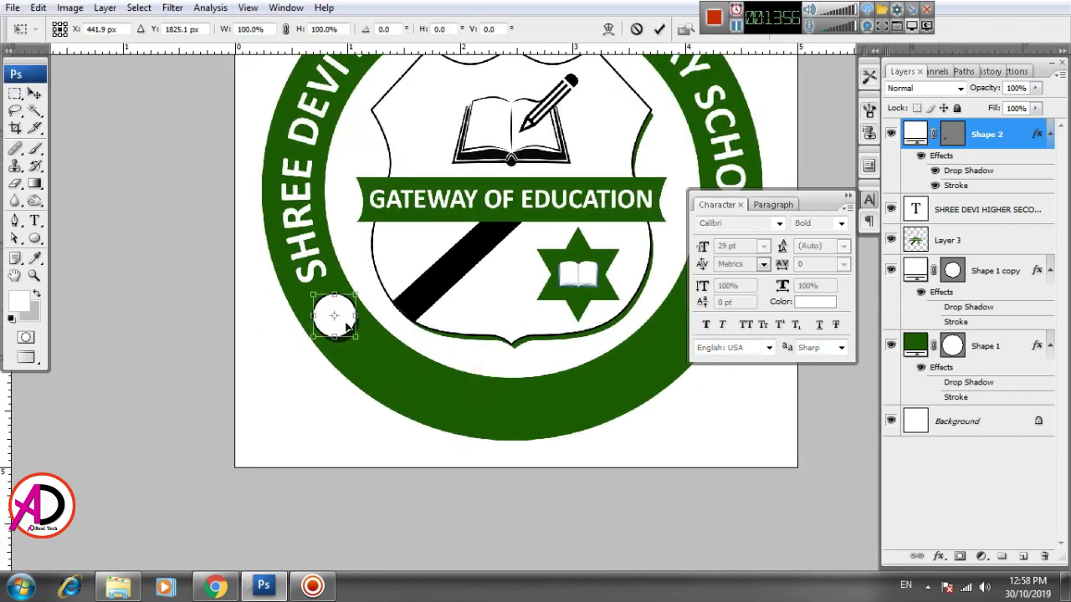
{"action": "left_click_drag", "start_coordinate": [356, 294], "coordinate": [325, 302]}
{"action": "key", "text": "Return"}
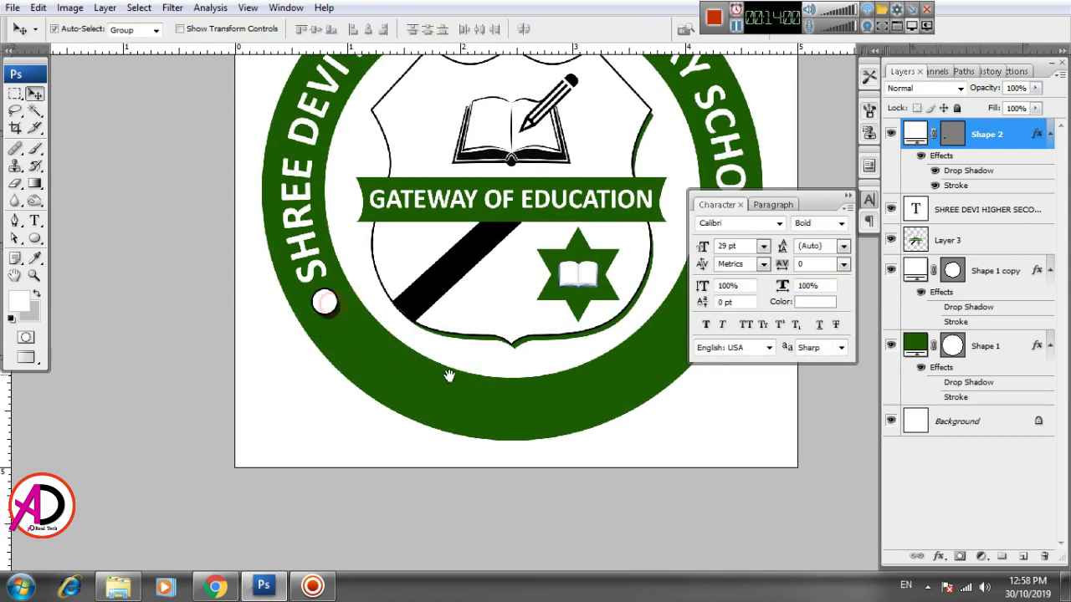
Duplicate the small white circle onto the opposite side of the green ring, just below the end of the school name.
{"action": "left_click_drag", "start_coordinate": [449, 376], "coordinate": [237, 341]}
{"action": "left_click_drag", "start_coordinate": [112, 266], "coordinate": [501, 243]}
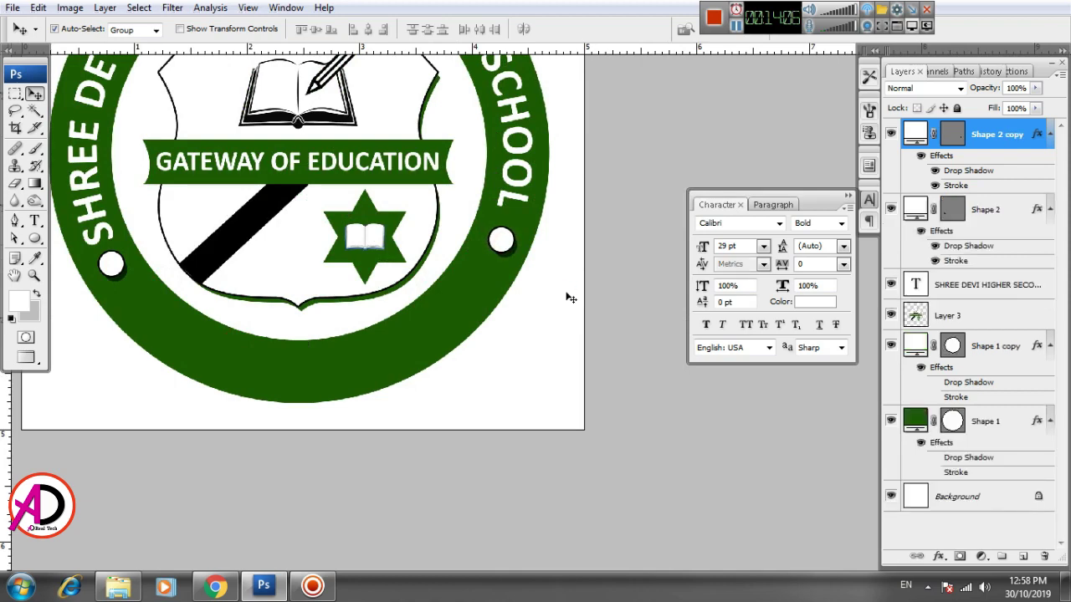
{"action": "key", "text": "ctrl+minus"}
{"action": "key", "text": "ctrl+minus"}
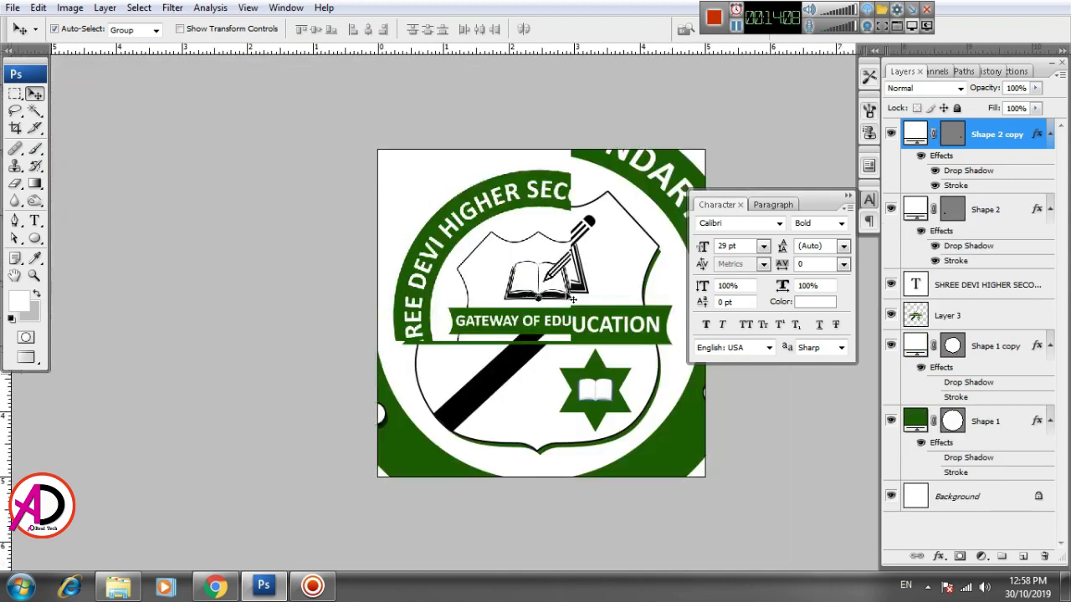
{"action": "key", "text": "ctrl+plus"}
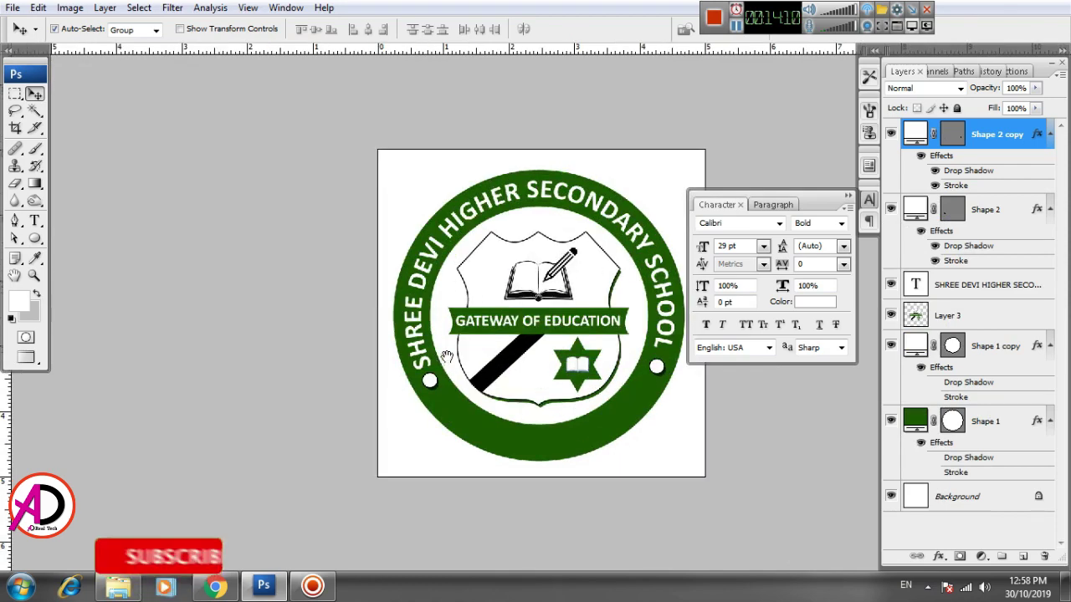
{"action": "left_click_drag", "start_coordinate": [445, 357], "coordinate": [394, 318]}
{"action": "key", "text": "ctrl+plus"}
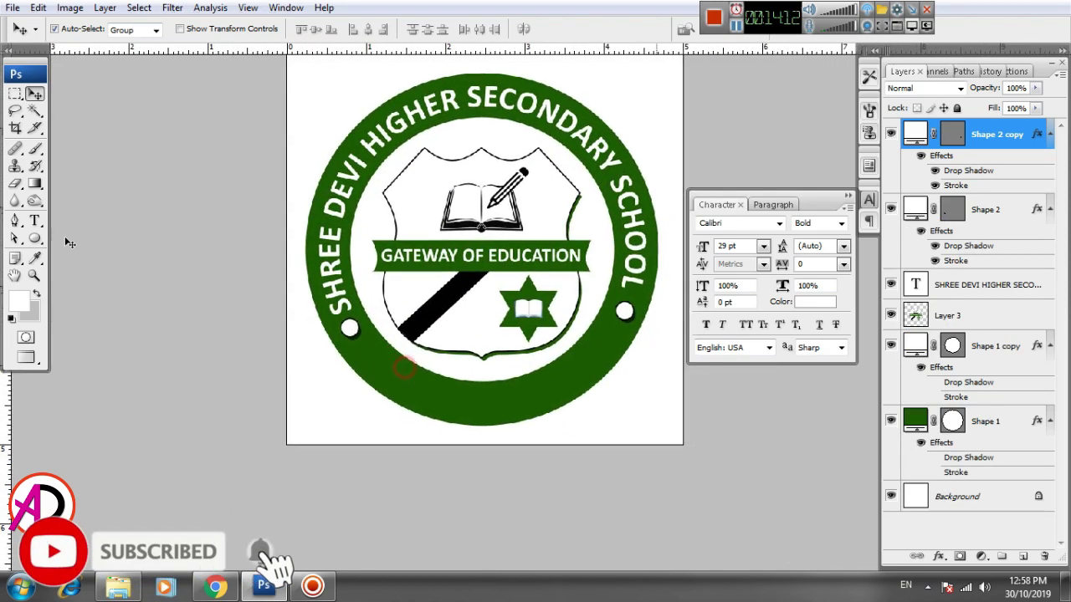
Add the black text "Birtamode-07, Jhapa" in Calibri Bold 29 pt, starting near the canvas's lower-left corner.
{"action": "key", "text": "t"}
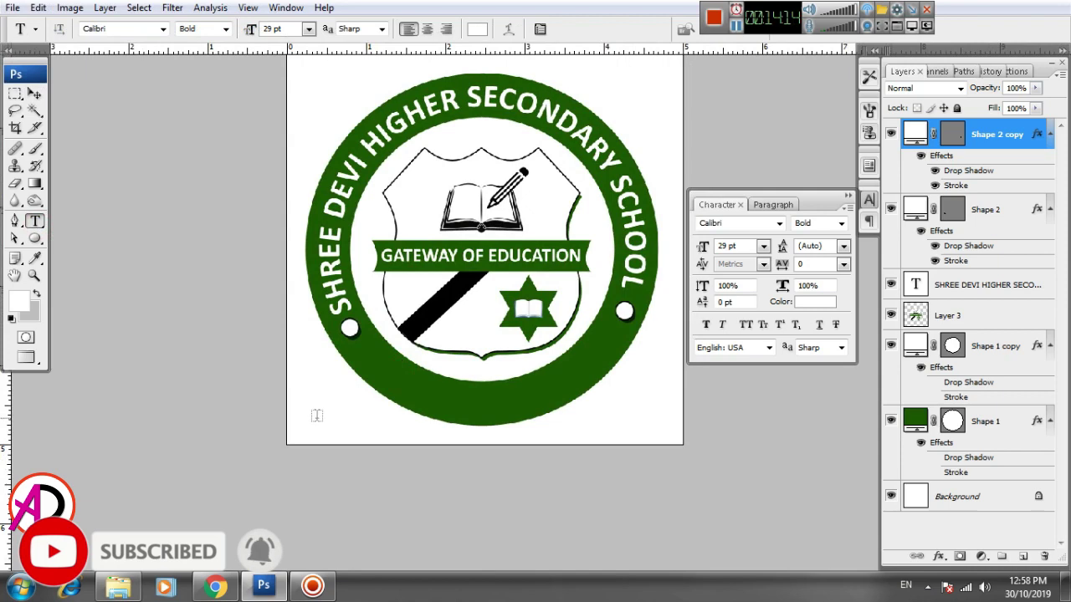
{"action": "left_click", "coordinate": [314, 415]}
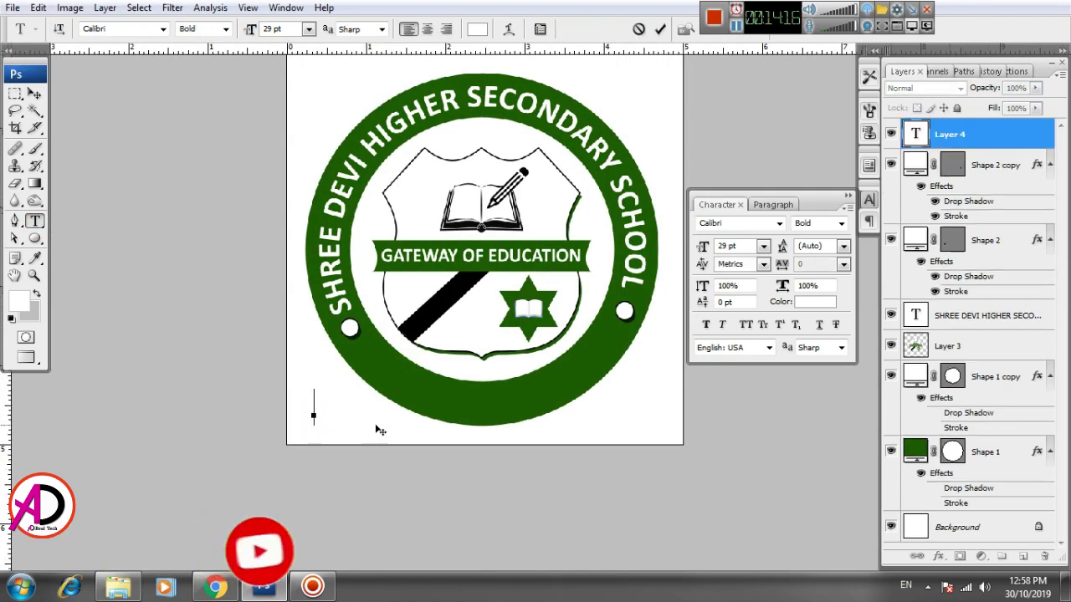
{"action": "left_click", "coordinate": [815, 302]}
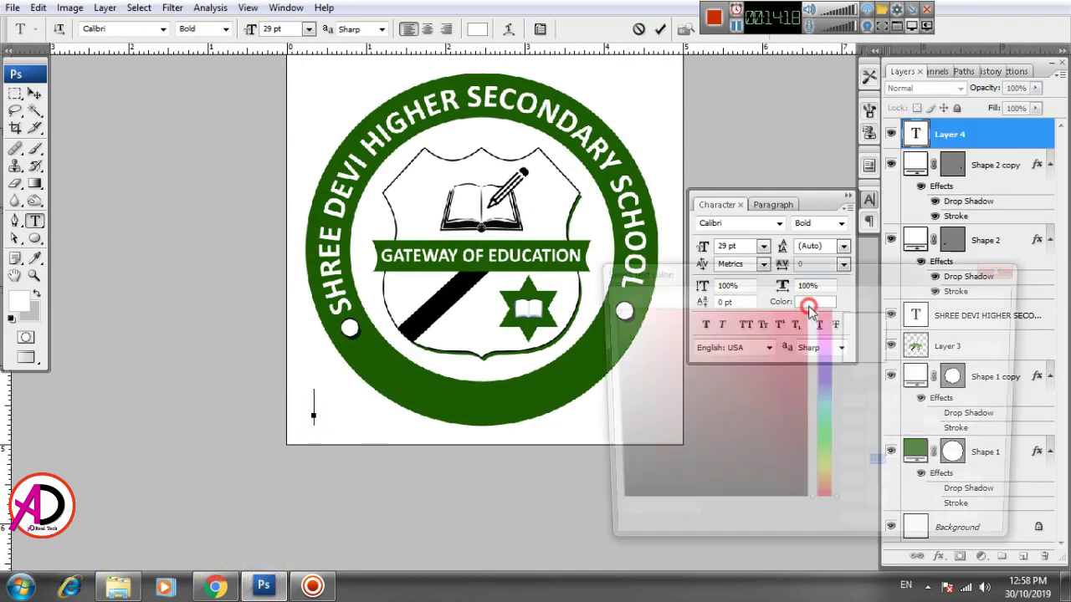
{"action": "left_click", "coordinate": [582, 535]}
{"action": "left_click", "coordinate": [968, 300]}
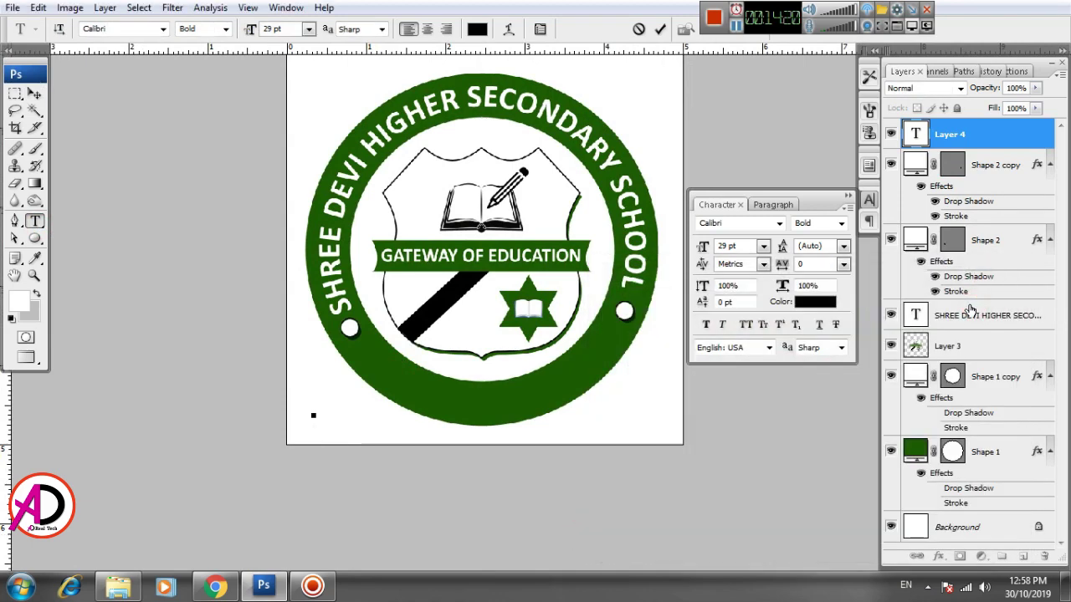
{"action": "type", "text": "Birtamode"}
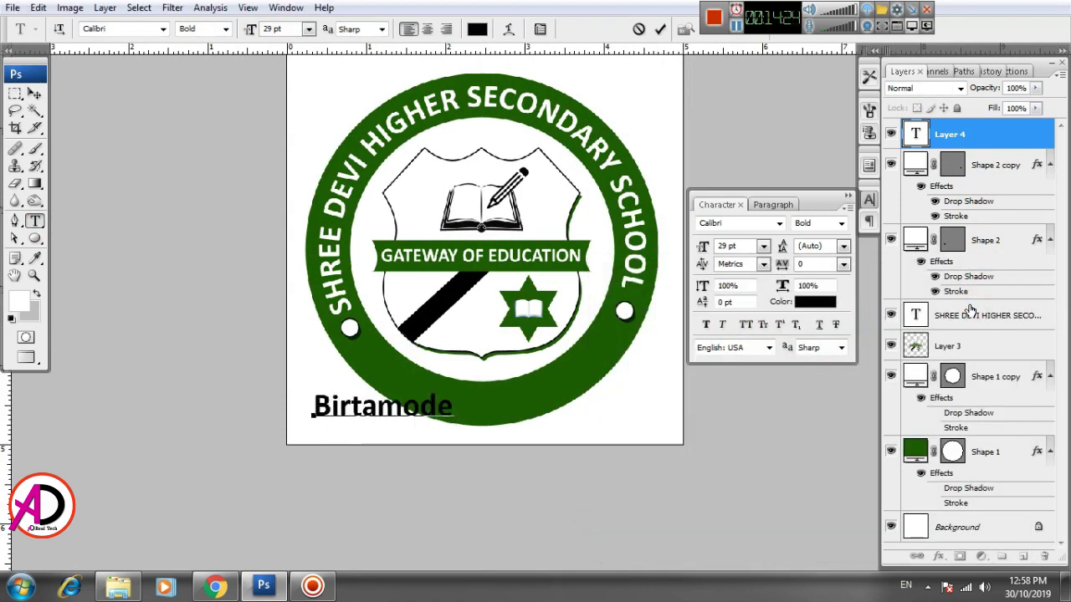
{"action": "type", "text": "-"}
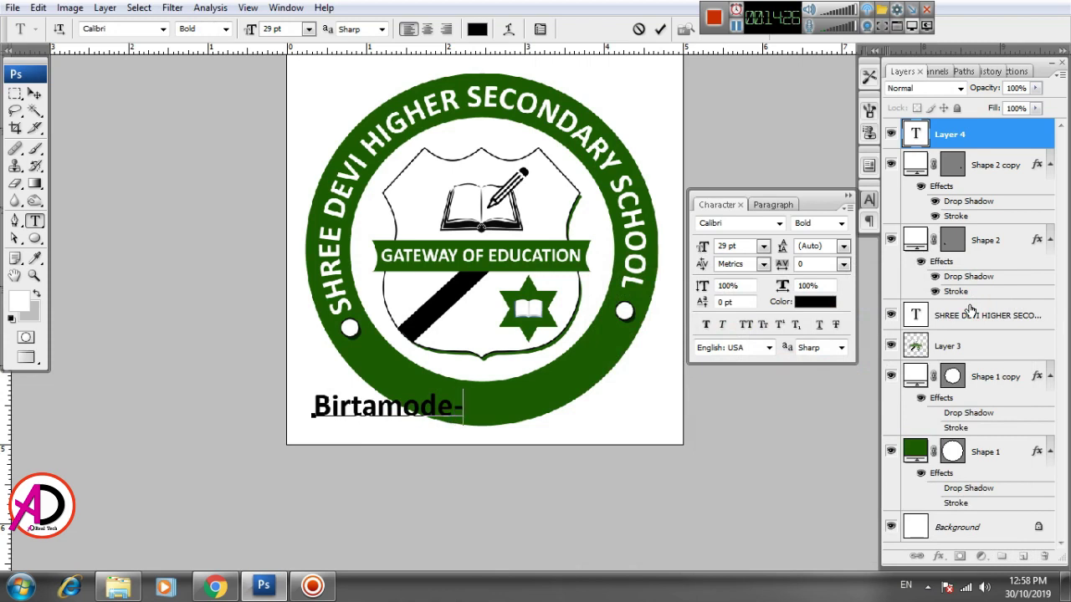
{"action": "type", "text": "07.Jhapa"}
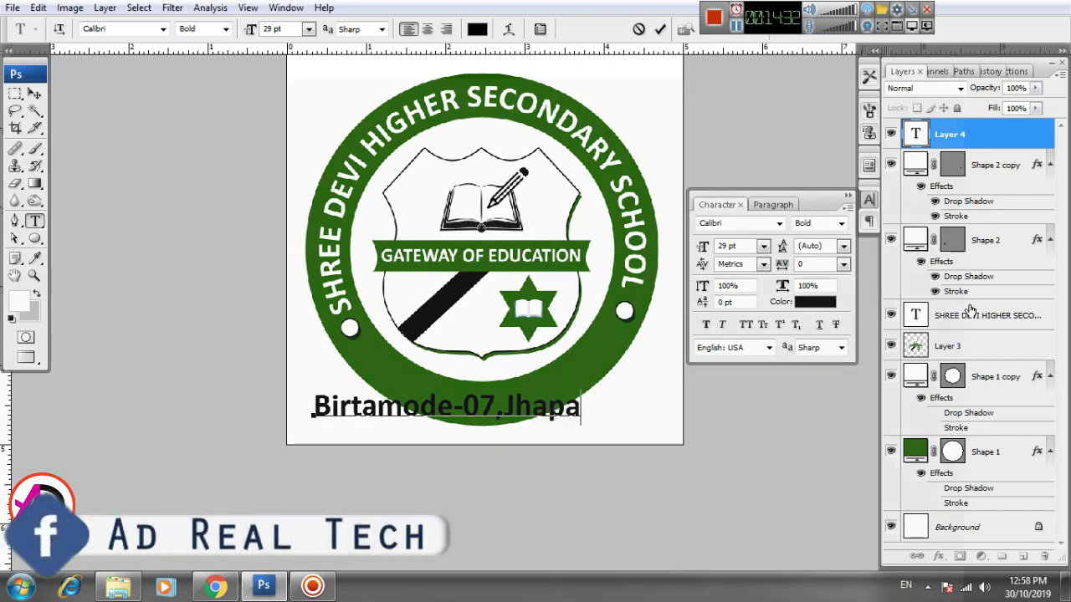
{"action": "key", "text": "Left"}
{"action": "key", "text": "Left"}
{"action": "key", "text": "Left"}
{"action": "key", "text": "Left"}
{"action": "key", "text": "Left"}
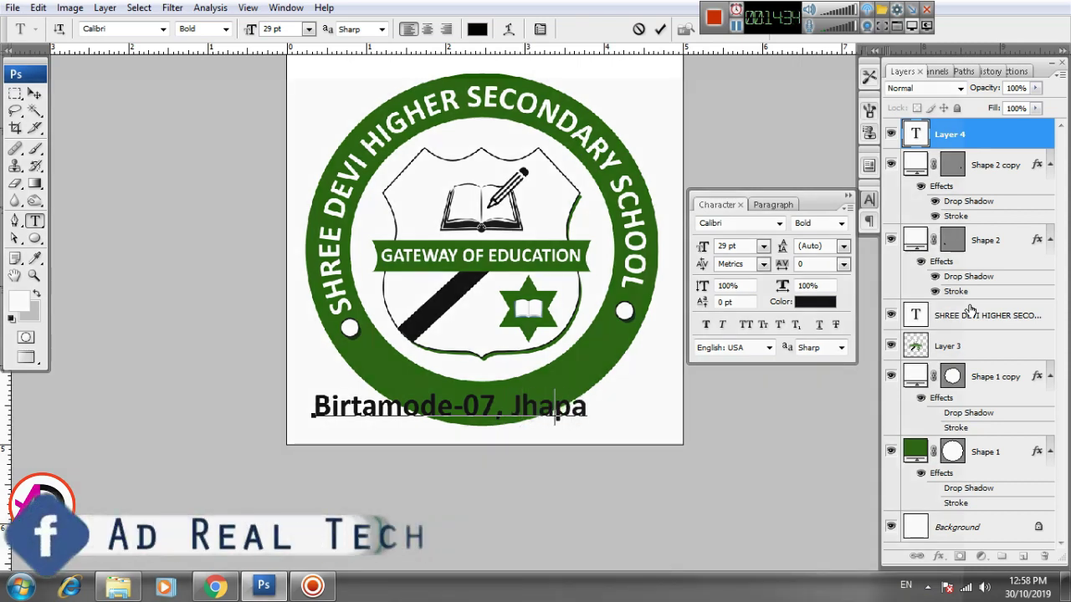
{"action": "key", "text": "ctrl+Return"}
{"action": "key", "text": "v"}
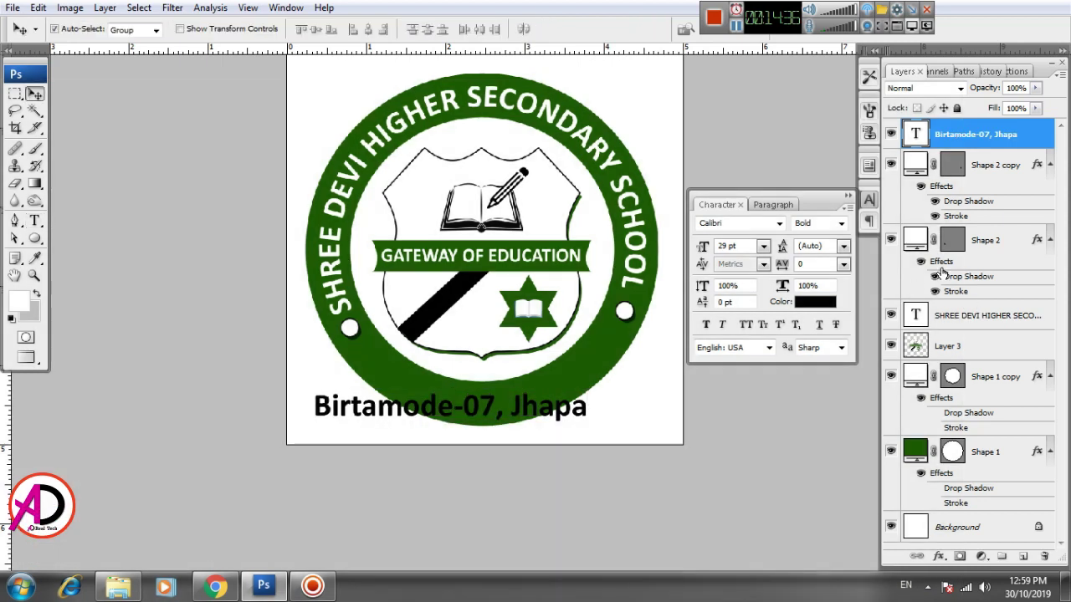
Move the location text up over the ring's lower part and warp it with a horizontal Arc at -55% bend.
{"action": "left_click_drag", "start_coordinate": [528, 404], "coordinate": [534, 370]}
{"action": "left_click", "coordinate": [34, 220]}
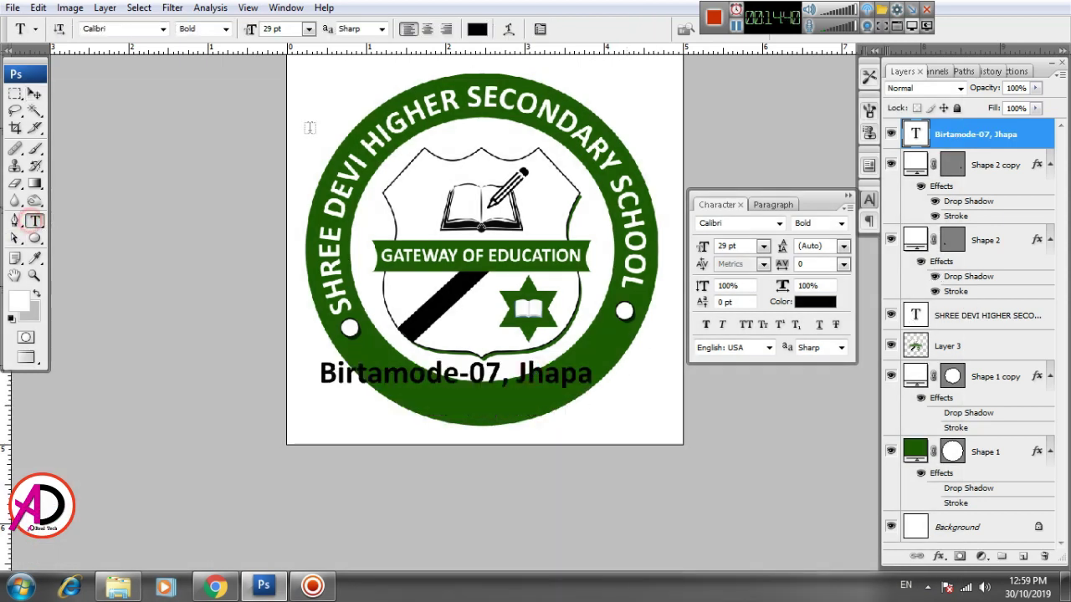
{"action": "left_click", "coordinate": [539, 30]}
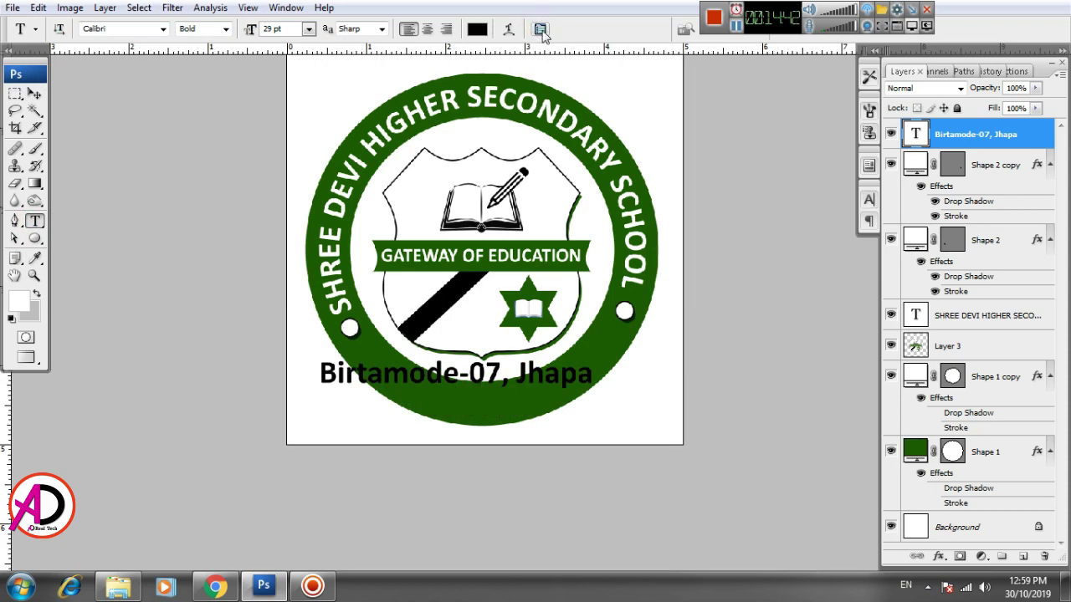
{"action": "left_click", "coordinate": [540, 29]}
{"action": "left_click", "coordinate": [508, 29]}
{"action": "left_click", "coordinate": [745, 168]}
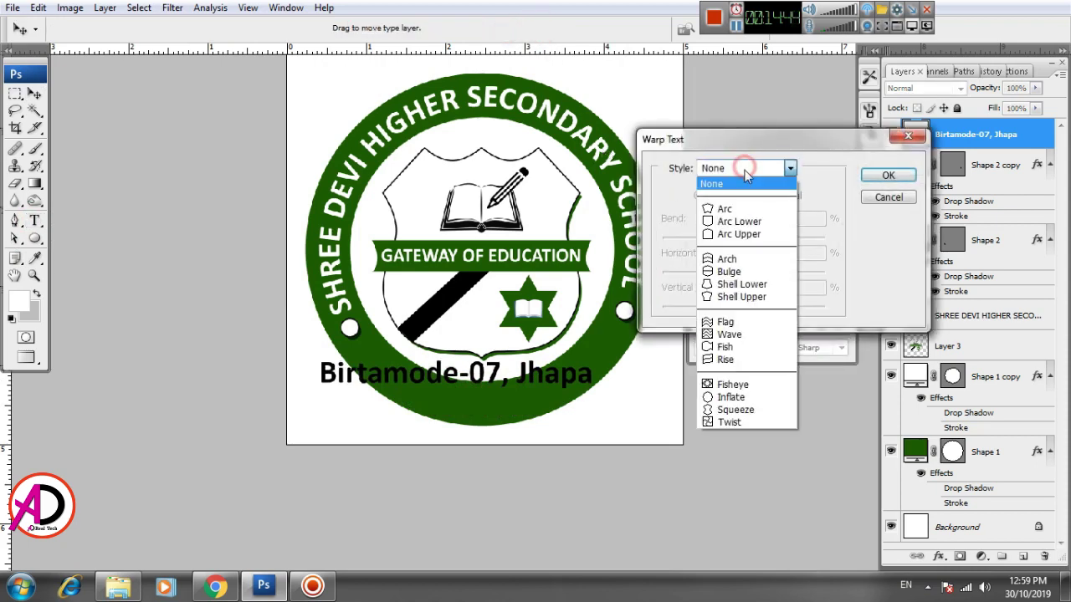
{"action": "left_click", "coordinate": [725, 207]}
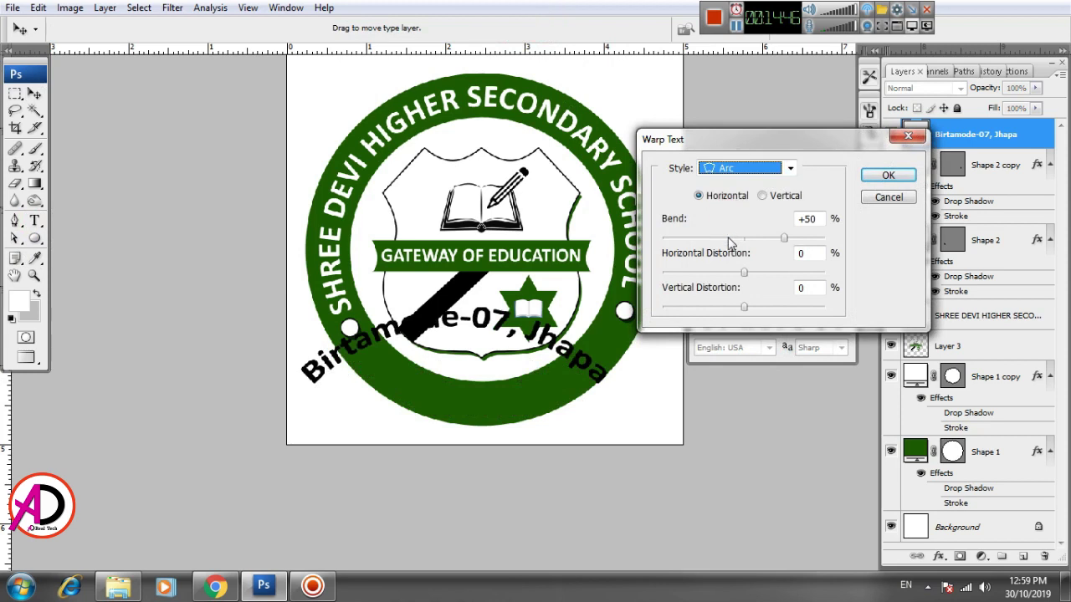
{"action": "left_click_drag", "start_coordinate": [781, 240], "coordinate": [700, 242]}
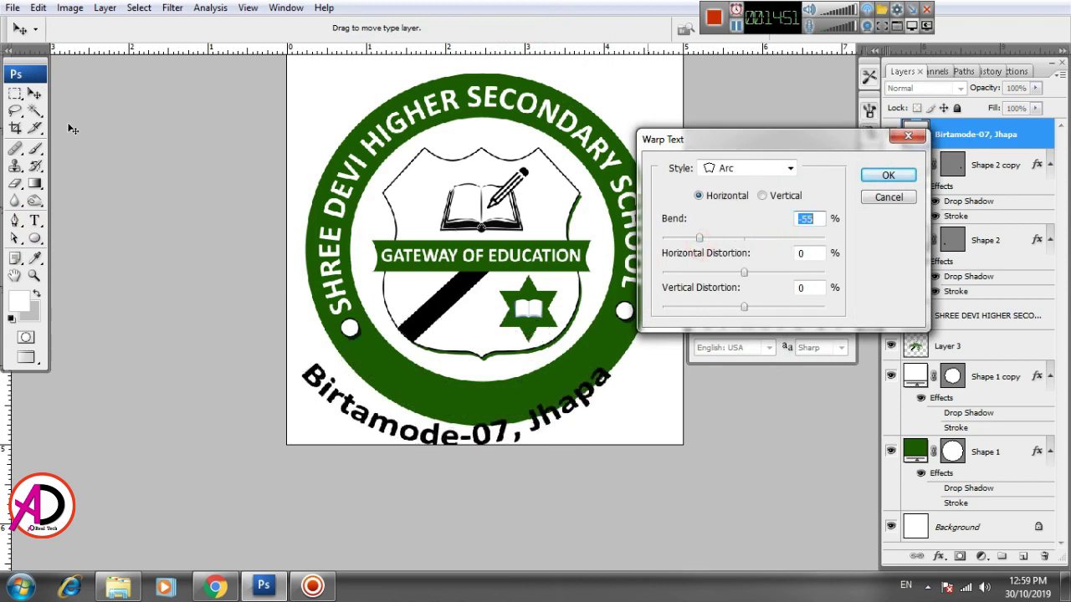
{"action": "left_click", "coordinate": [888, 176]}
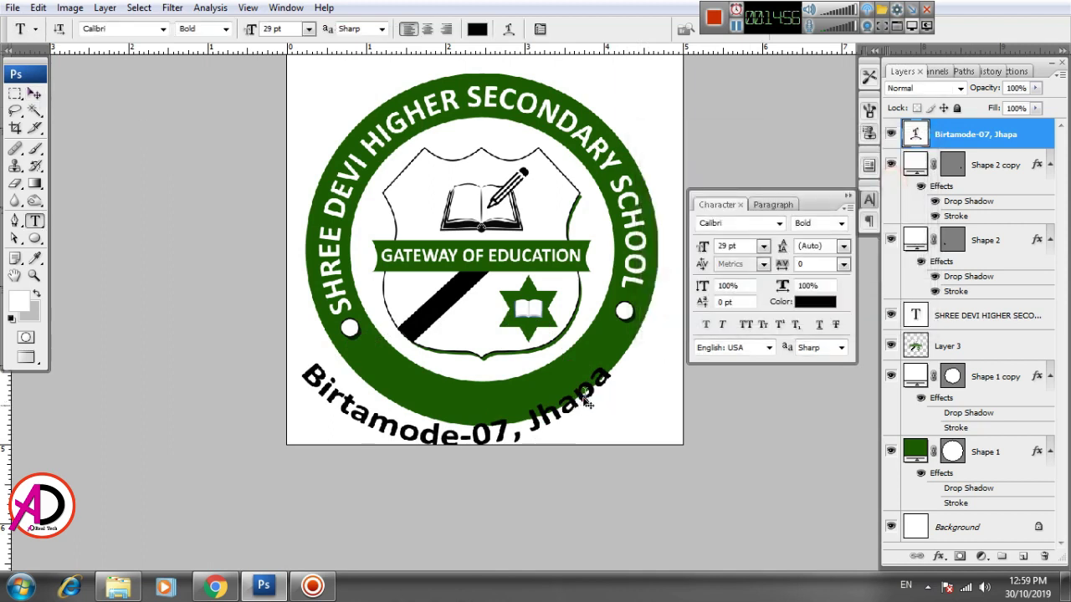
Move the curved location text onto the lower part of the green ring and set its Arc bend to -62%.
{"action": "key", "text": "v"}
{"action": "left_click_drag", "start_coordinate": [591, 409], "coordinate": [607, 370]}
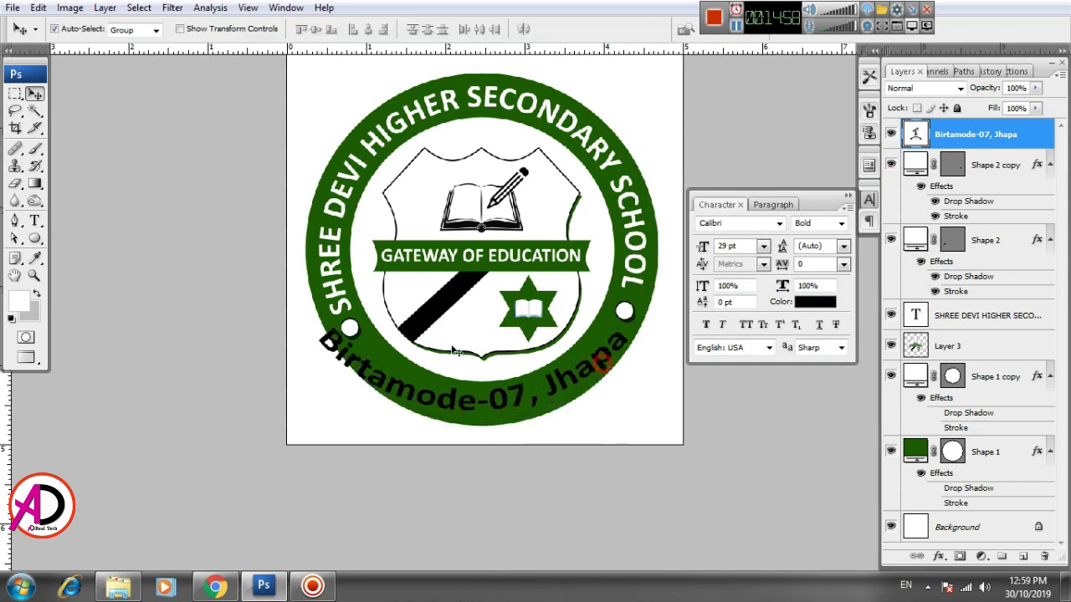
{"action": "left_click", "coordinate": [34, 221]}
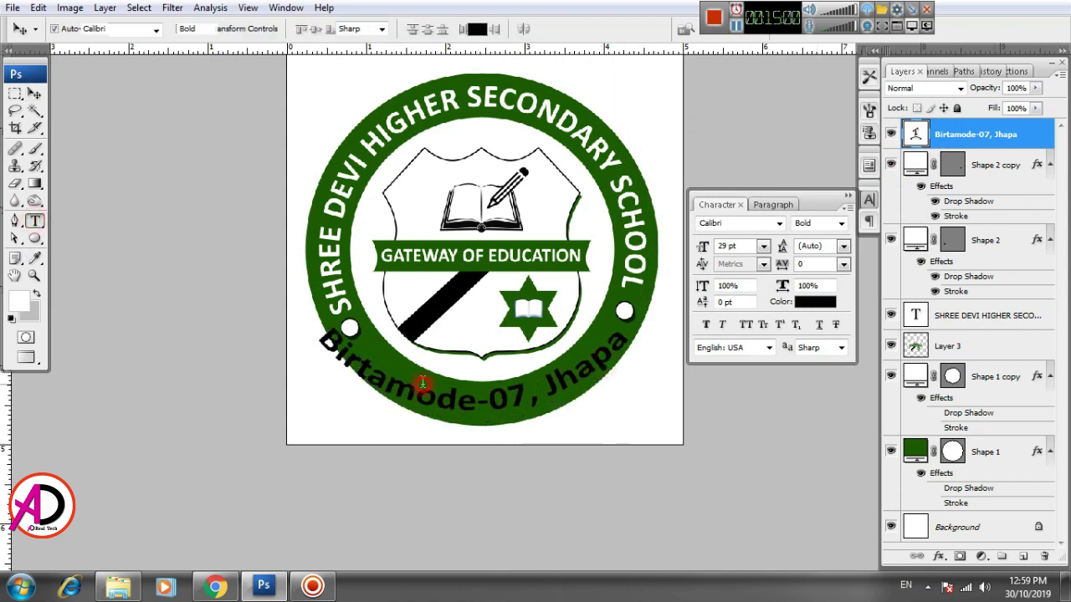
{"action": "triple_click", "coordinate": [424, 385]}
{"action": "left_click", "coordinate": [508, 28]}
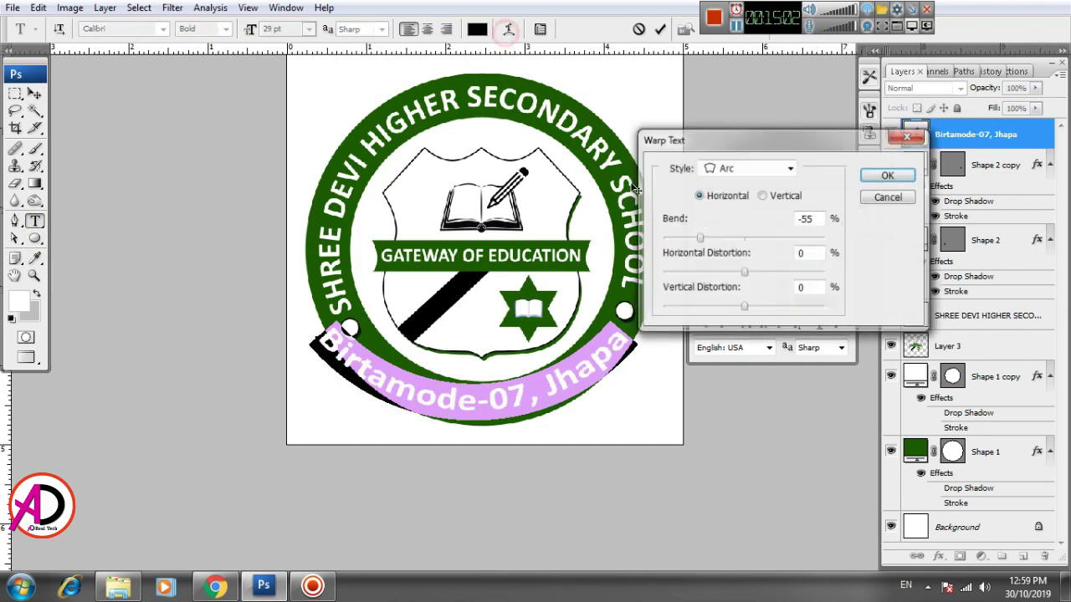
{"action": "left_click_drag", "start_coordinate": [693, 236], "coordinate": [694, 240]}
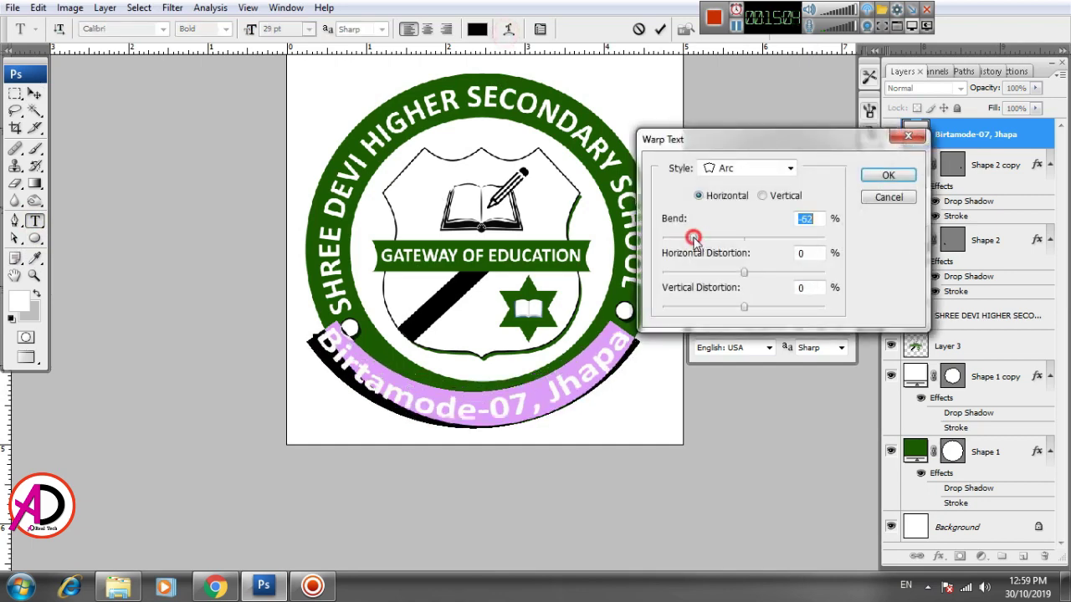
{"action": "left_click", "coordinate": [887, 174]}
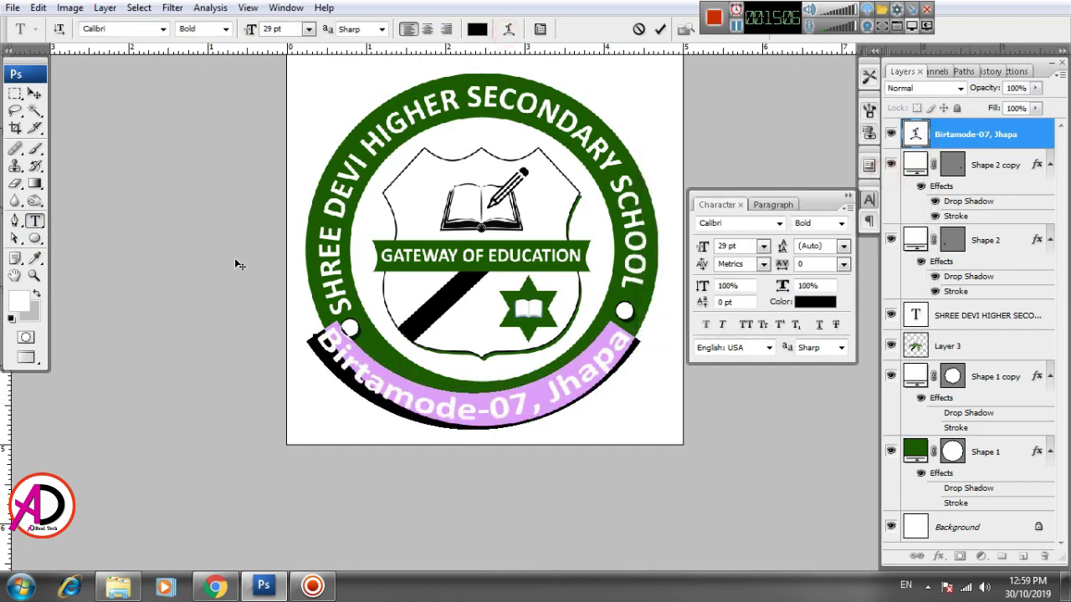
Scale the location text to about 80% width and 79.4% height, lower it slightly and rotate it -2.8° to follow the ring.
{"action": "left_click", "coordinate": [34, 94]}
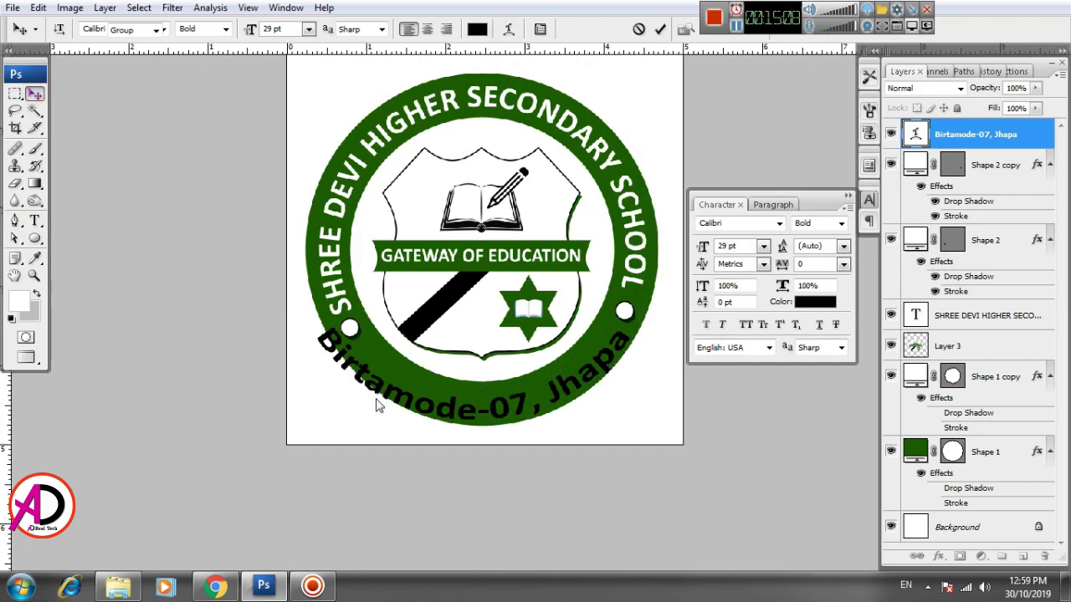
{"action": "key", "text": "ctrl+t"}
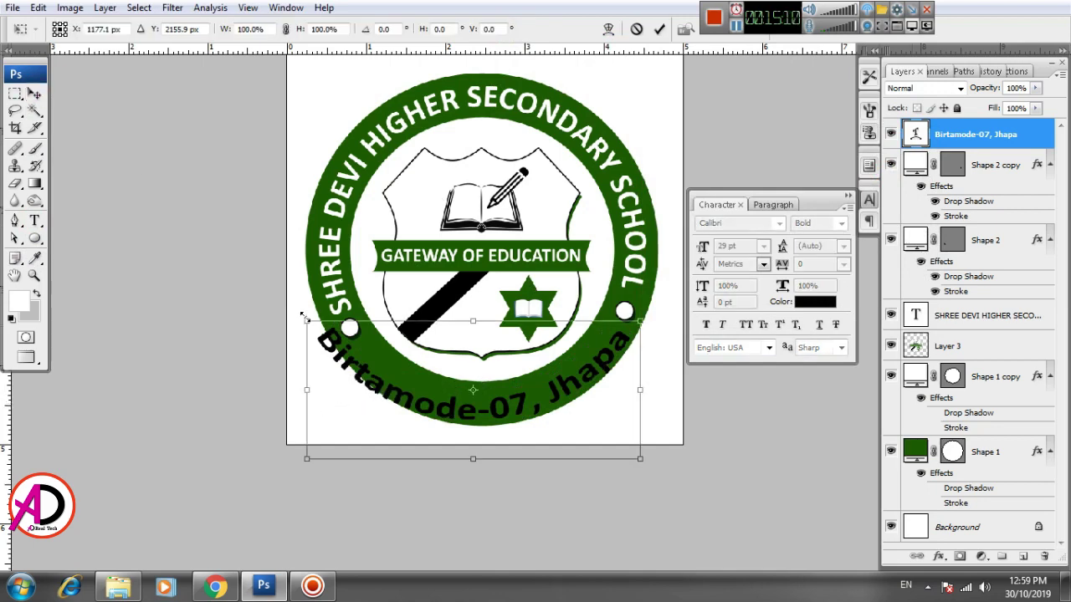
{"action": "left_click_drag", "start_coordinate": [320, 331], "coordinate": [367, 328]}
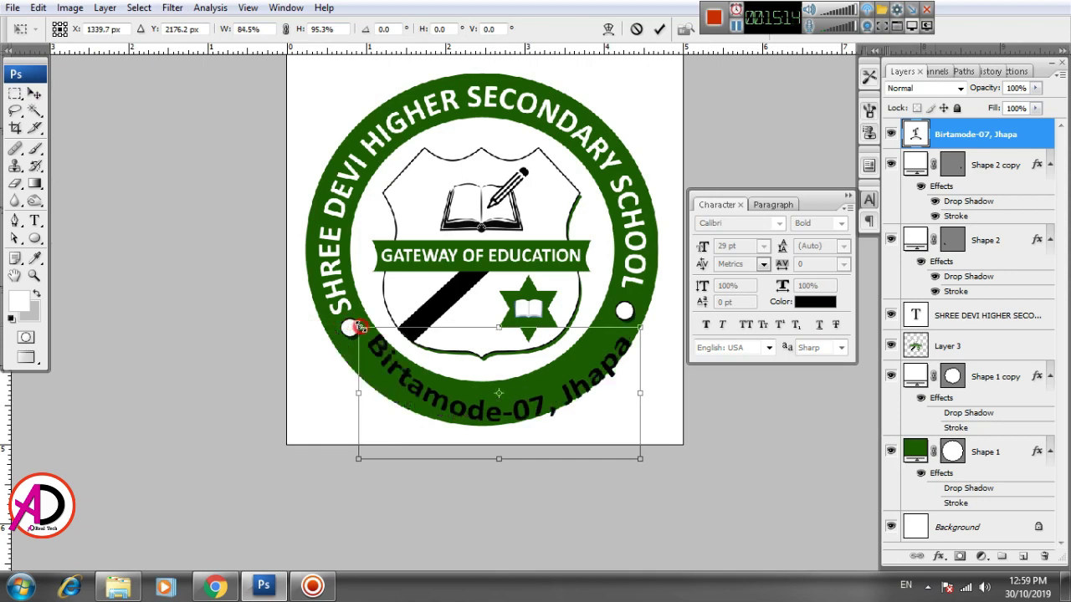
{"action": "left_click_drag", "start_coordinate": [638, 463], "coordinate": [625, 436]}
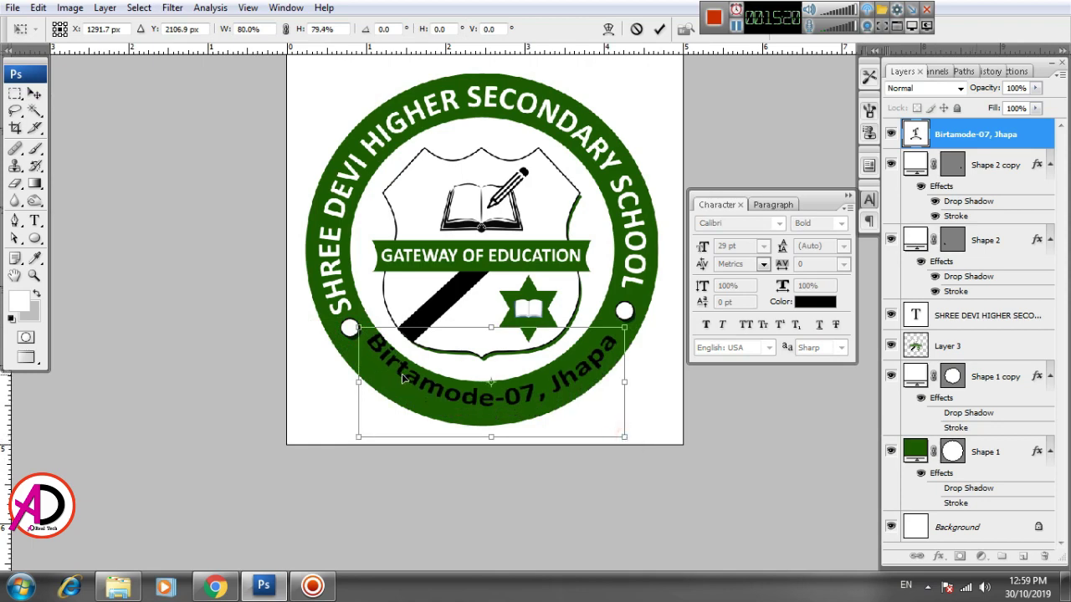
{"action": "left_click_drag", "start_coordinate": [401, 376], "coordinate": [398, 384]}
{"action": "left_click_drag", "start_coordinate": [651, 389], "coordinate": [650, 382]}
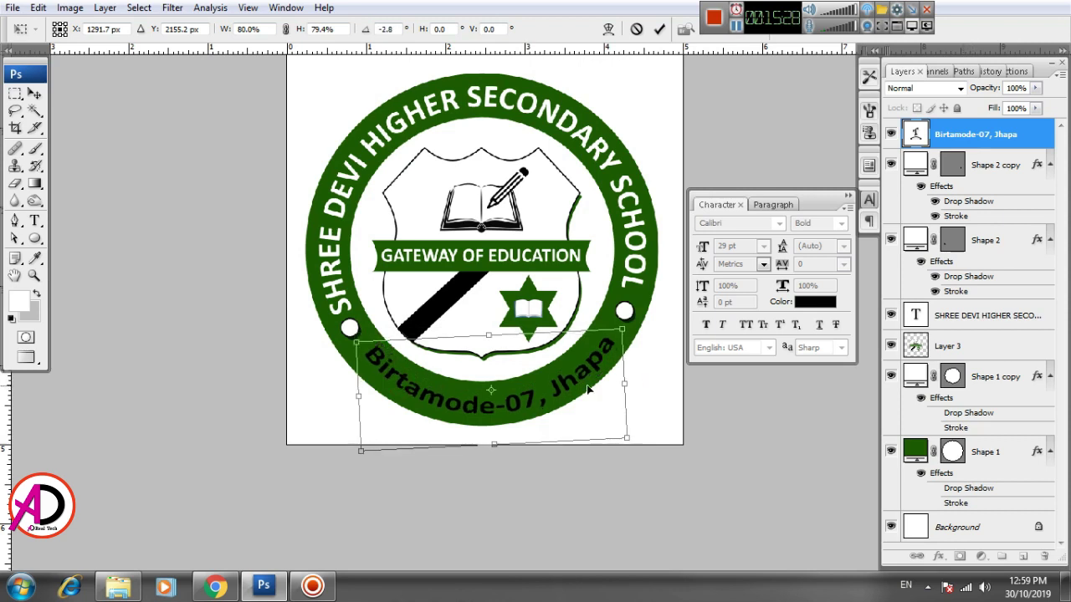
{"action": "double_click", "coordinate": [589, 389]}
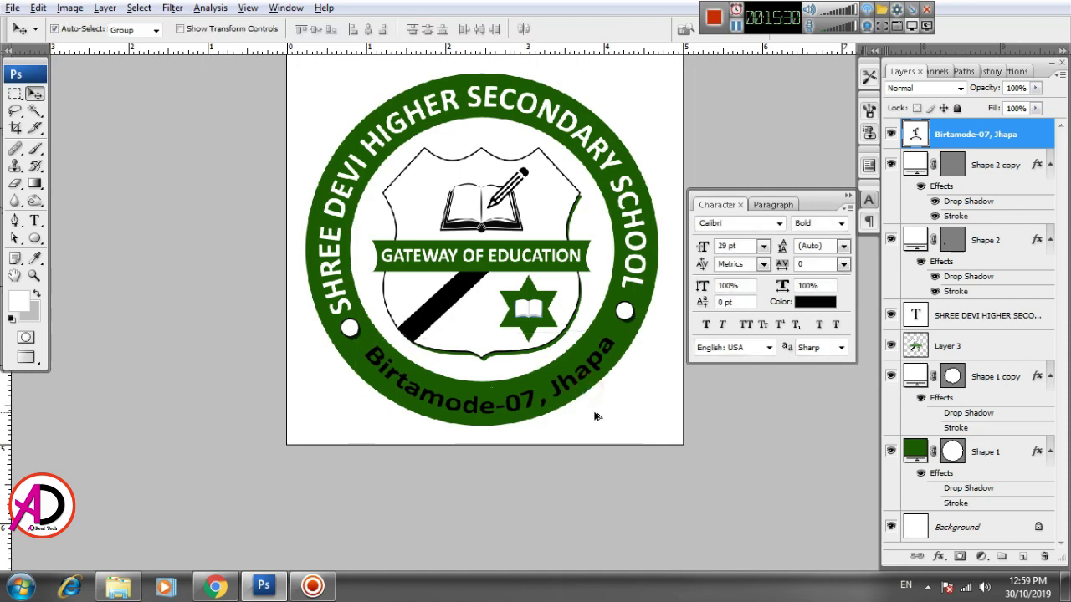
Scale the curved location text's height to 94.7% and nudge it slightly left to center it in the ring's lower part.
{"action": "scroll", "coordinate": [594, 416], "scroll_direction": "up", "scroll_amount": 2}
{"action": "left_click_drag", "start_coordinate": [594, 418], "coordinate": [622, 388]}
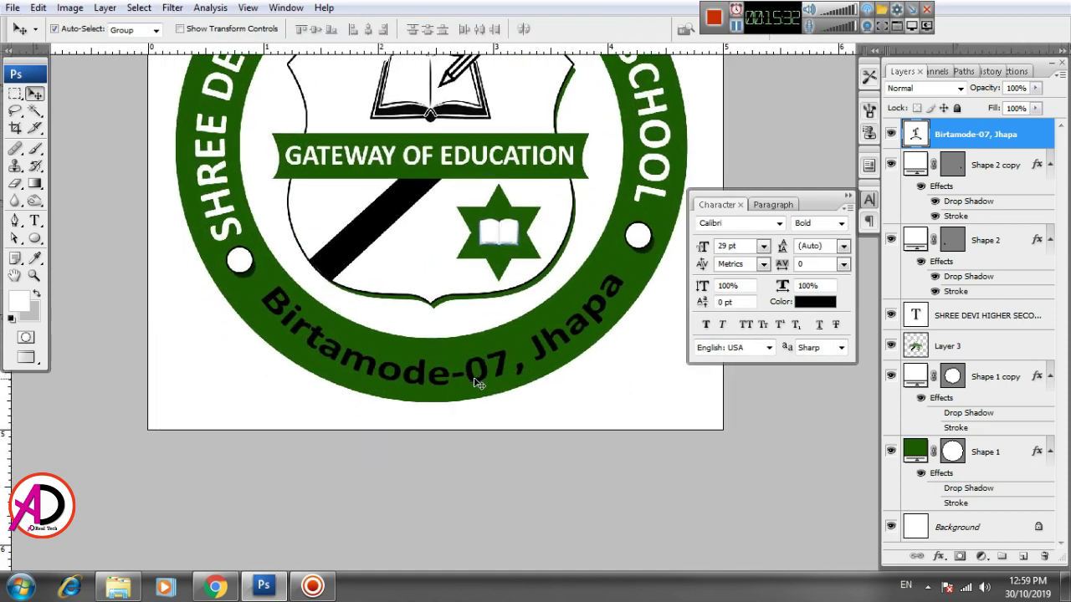
{"action": "key", "text": "ctrl+t"}
{"action": "left_click_drag", "start_coordinate": [445, 437], "coordinate": [445, 426]}
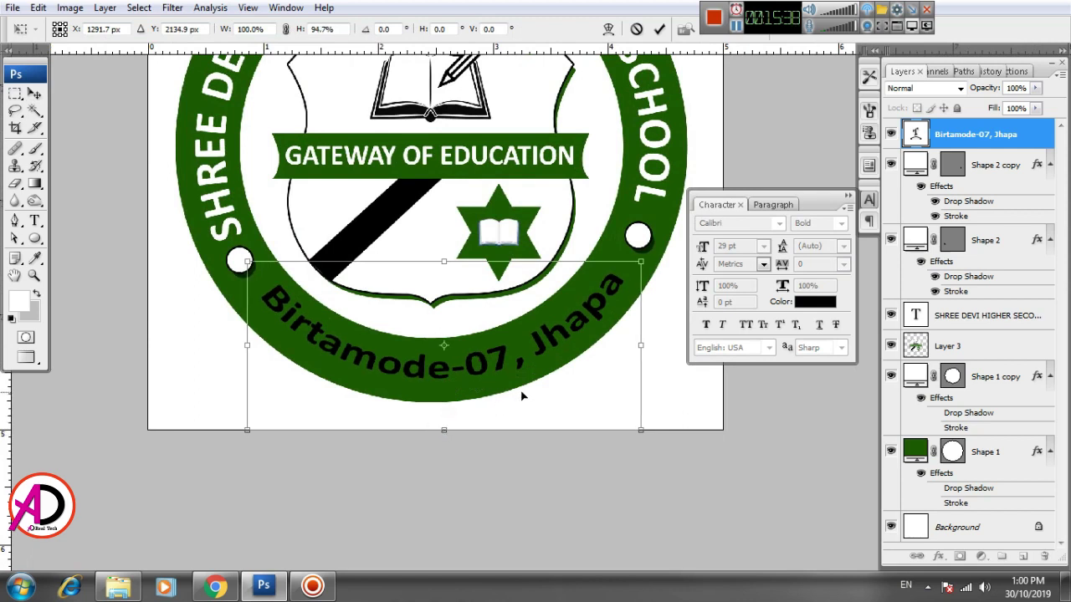
{"action": "key", "text": "Left"}
{"action": "key", "text": "Left"}
{"action": "key", "text": "Left"}
{"action": "key", "text": "Left"}
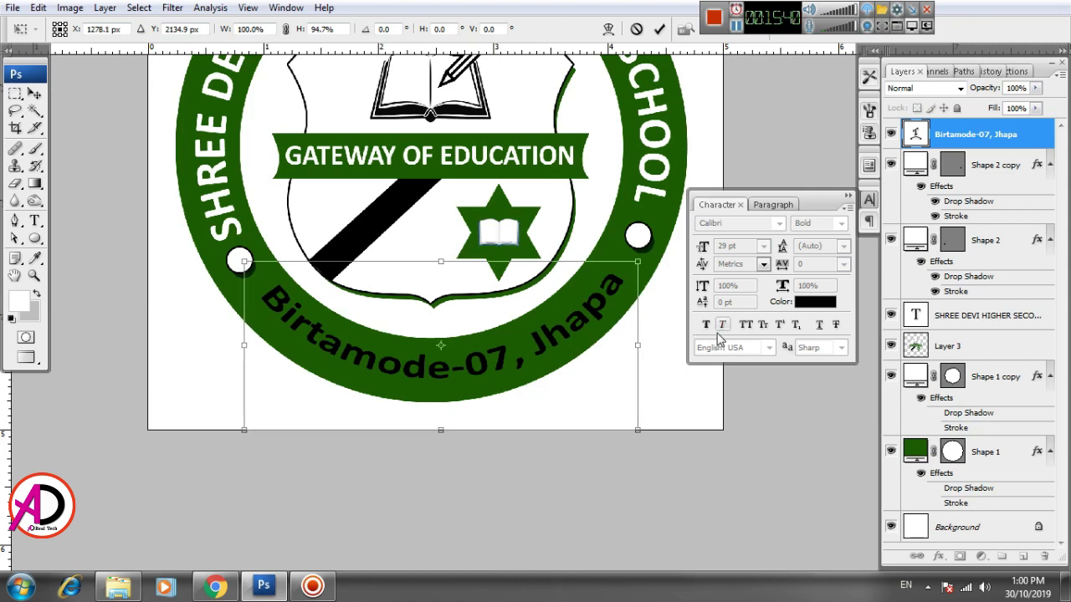
{"action": "key", "text": "v"}
{"action": "key", "text": "Return"}
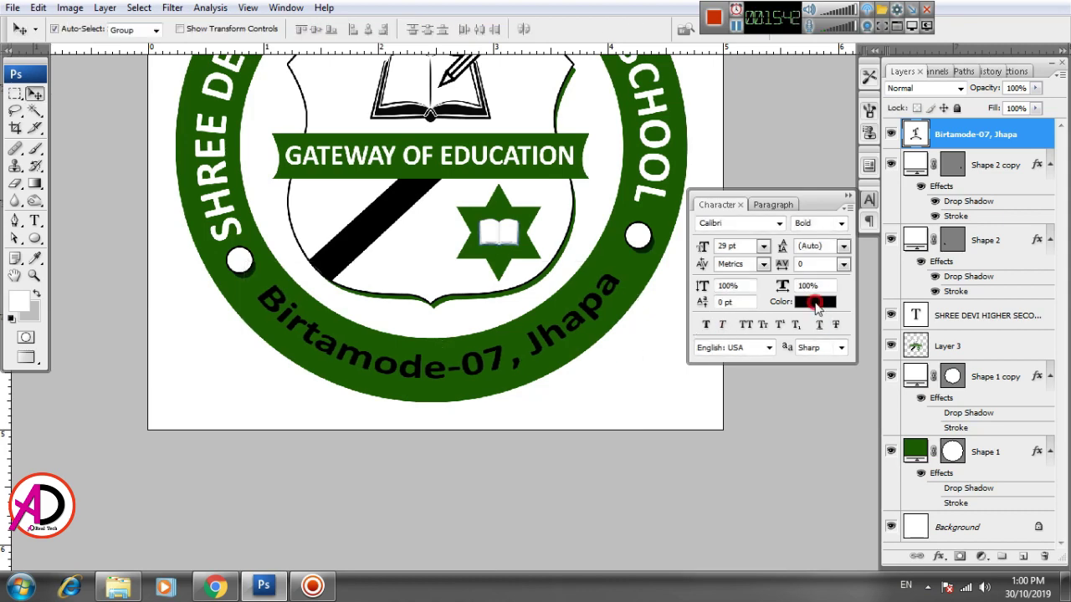
Change the location text's color to white (#ffffff).
{"action": "left_click", "coordinate": [814, 302]}
{"action": "left_click", "coordinate": [608, 311]}
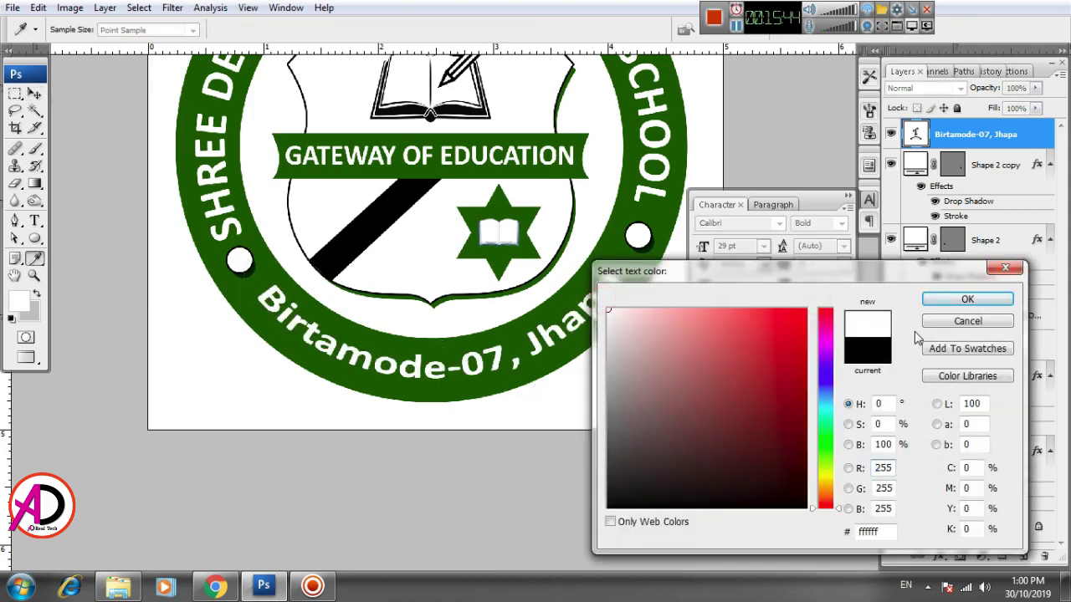
{"action": "left_click", "coordinate": [957, 301]}
Examine the whole emblem, checking how the white location text sits on the green ring.
{"action": "key", "text": "ctrl+minus"}
{"action": "key", "text": "ctrl+minus"}
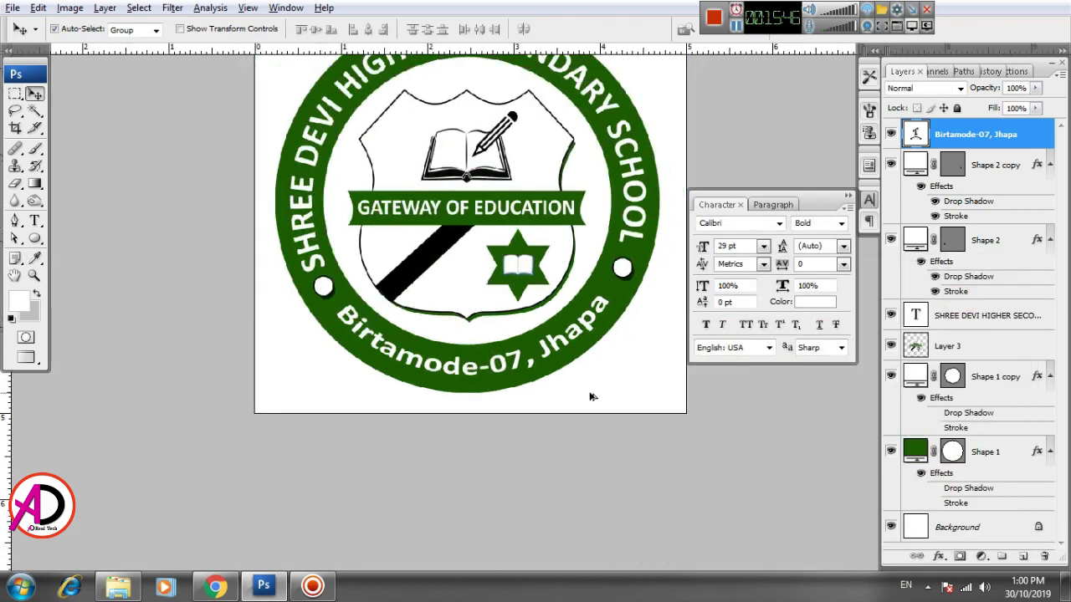
{"action": "scroll", "coordinate": [589, 405], "scroll_direction": "up", "scroll_amount": 1}
{"action": "key", "text": "alt+space"}
{"action": "mouse_move", "coordinate": [617, 400]}
{"action": "left_mouse_down"}
{"action": "mouse_move", "coordinate": [618, 420]}
{"action": "mouse_move", "coordinate": [629, 414]}
{"action": "left_mouse_up"}
{"action": "scroll", "coordinate": [619, 420], "scroll_direction": "up", "scroll_amount": 2}
{"action": "key", "text": "alt+space"}
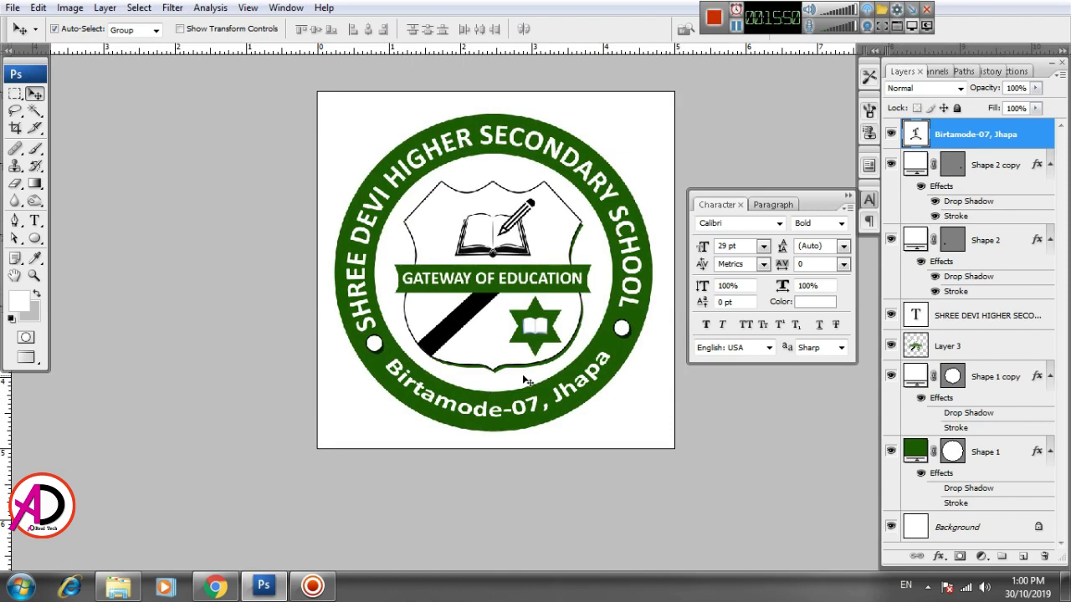
{"action": "scroll", "coordinate": [525, 379], "scroll_direction": "up", "scroll_amount": 1}
{"action": "left_click_drag", "start_coordinate": [584, 383], "coordinate": [630, 442]}
{"action": "scroll", "coordinate": [559, 429], "scroll_direction": "down", "scroll_amount": 1}
{"action": "scroll", "coordinate": [559, 429], "scroll_direction": "up", "scroll_amount": 2}
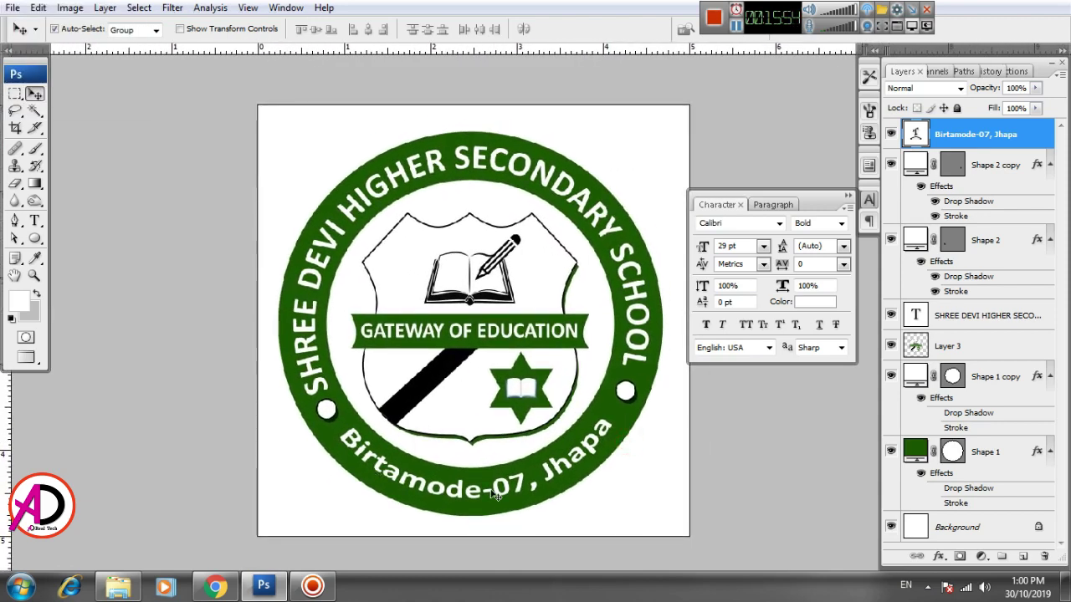
Collapse the Character settings, convert the locked white Background to a regular layer and delete it.
{"action": "left_click", "coordinate": [848, 197]}
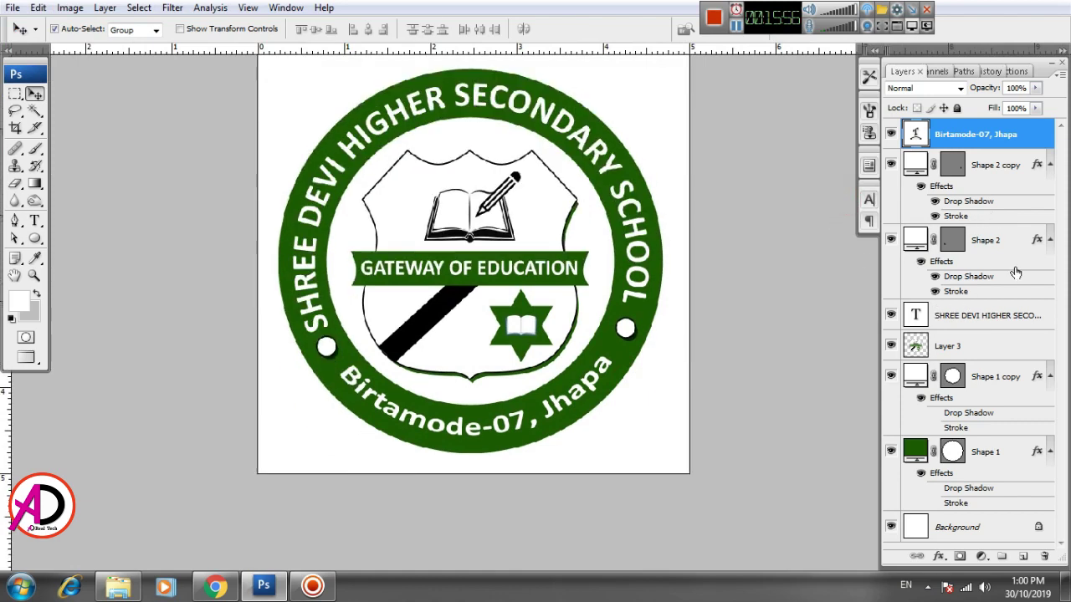
{"action": "double_click", "coordinate": [972, 530]}
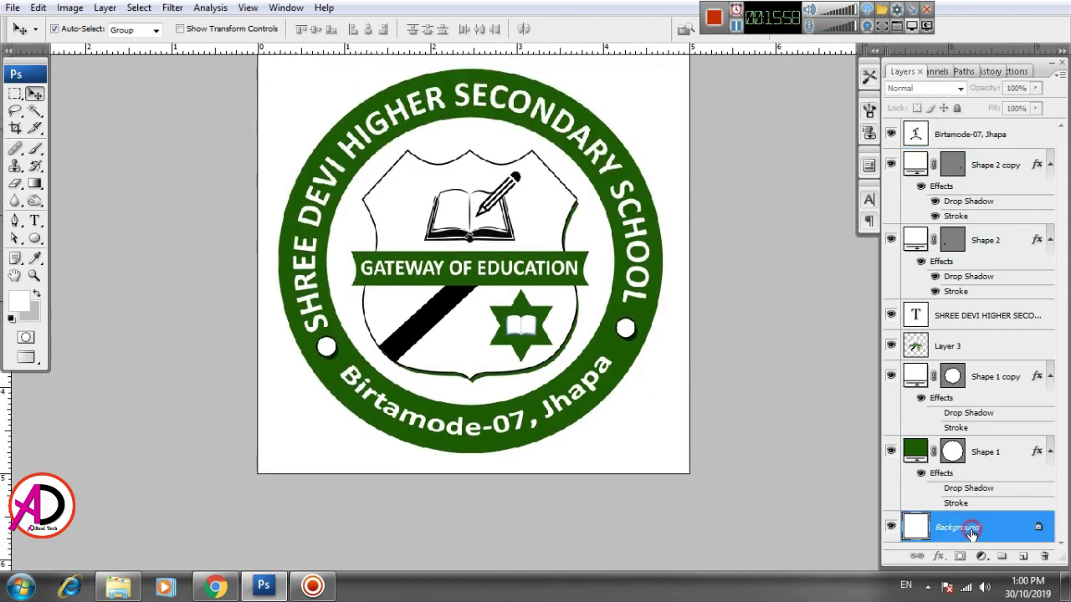
{"action": "left_click", "coordinate": [667, 190]}
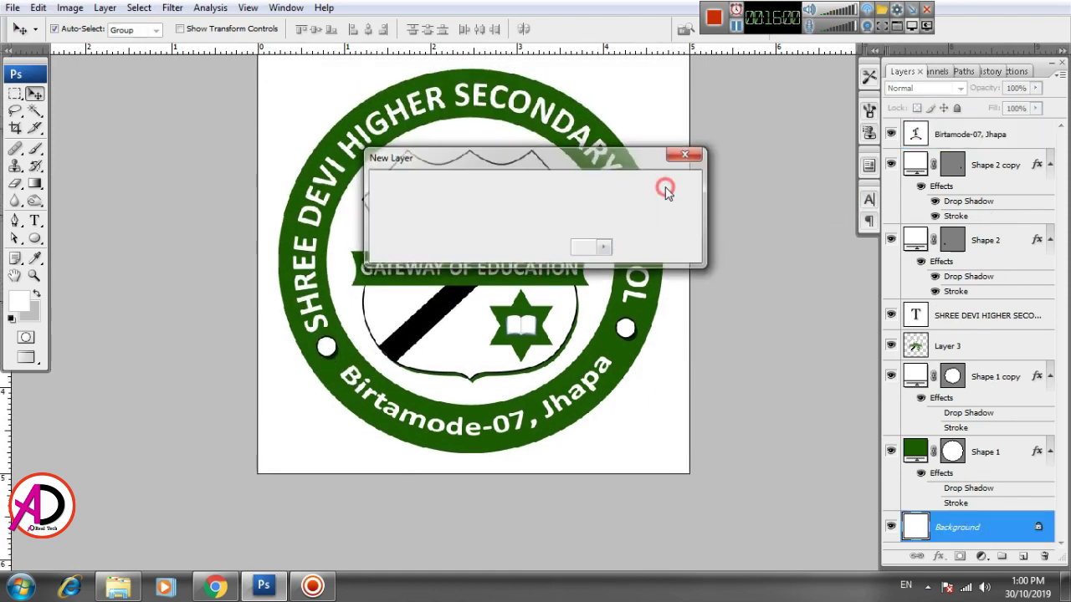
{"action": "right_click", "coordinate": [977, 531]}
{"action": "left_click", "coordinate": [947, 233]}
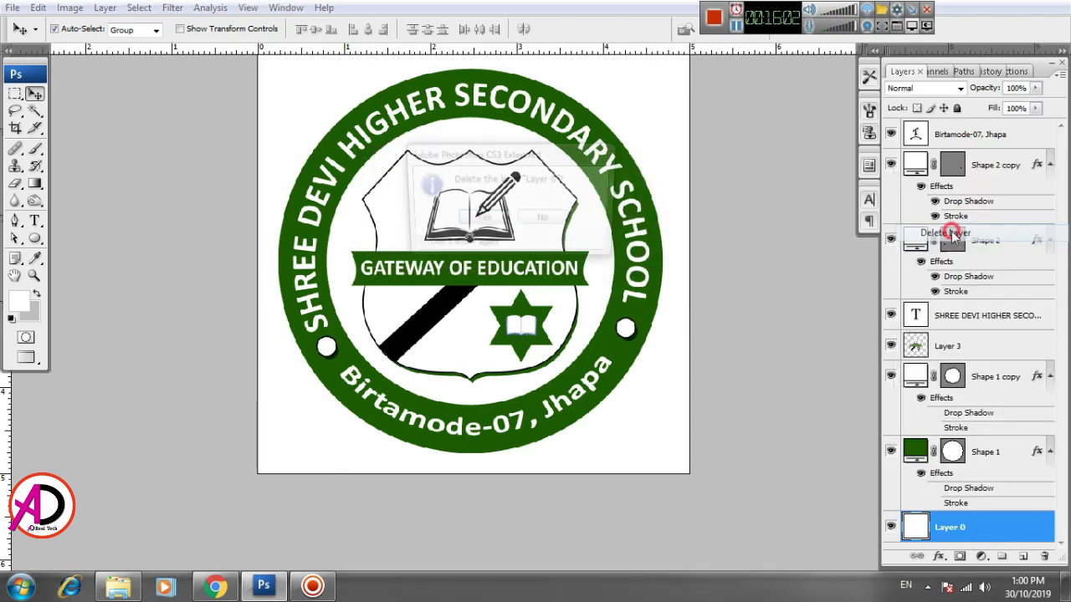
{"action": "left_click", "coordinate": [466, 218]}
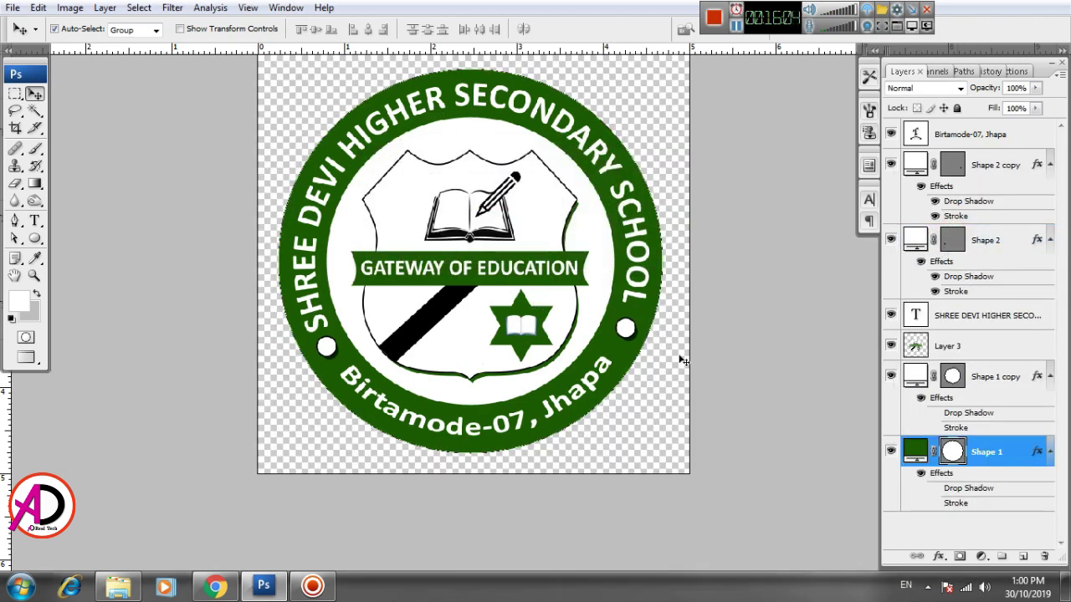
{"action": "left_click_drag", "start_coordinate": [701, 365], "coordinate": [702, 433]}
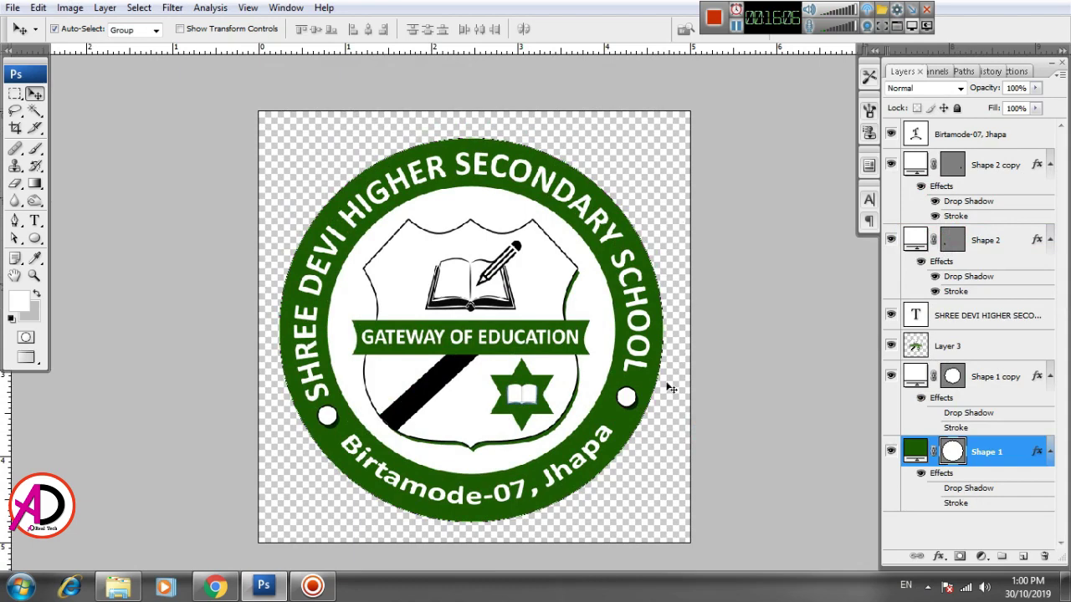
{"action": "left_click_drag", "start_coordinate": [656, 483], "coordinate": [650, 455]}
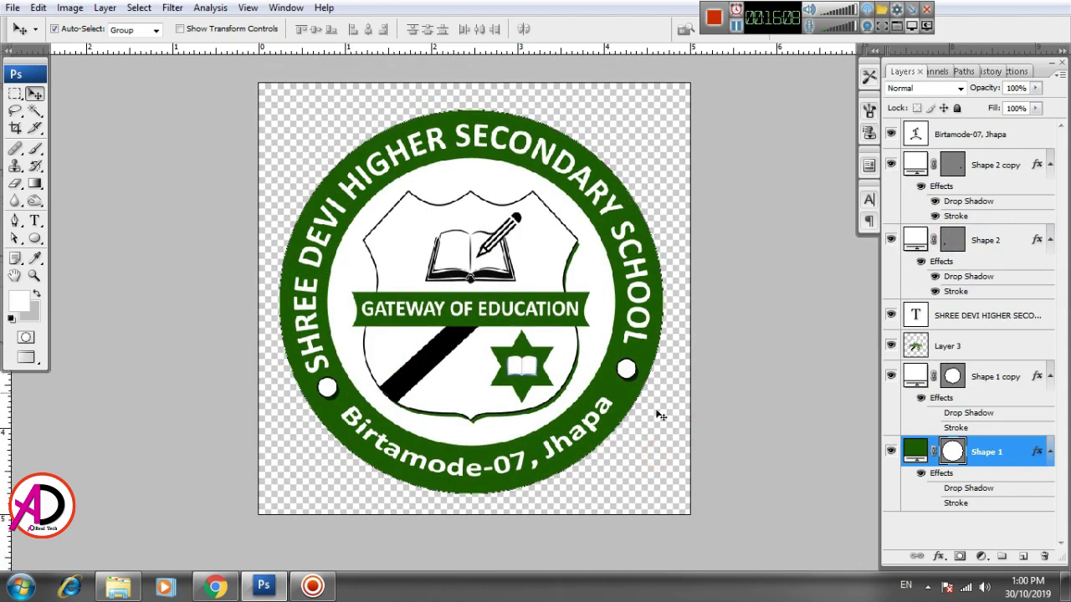
Save the emblem to the Desktop as a PNG file named "school logo".
{"action": "left_click", "coordinate": [12, 8]}
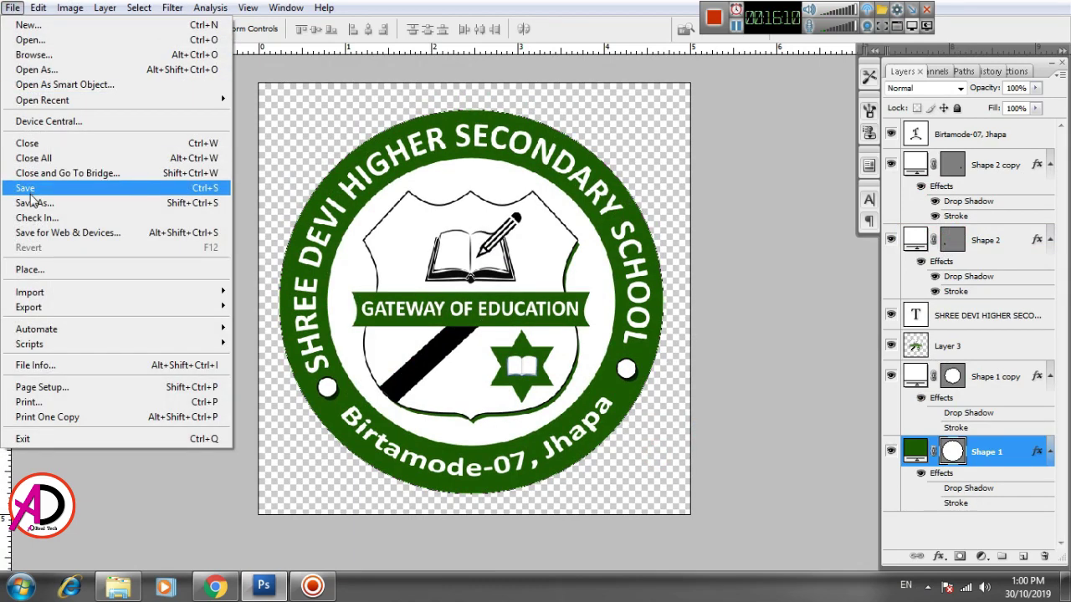
{"action": "left_click", "coordinate": [50, 203]}
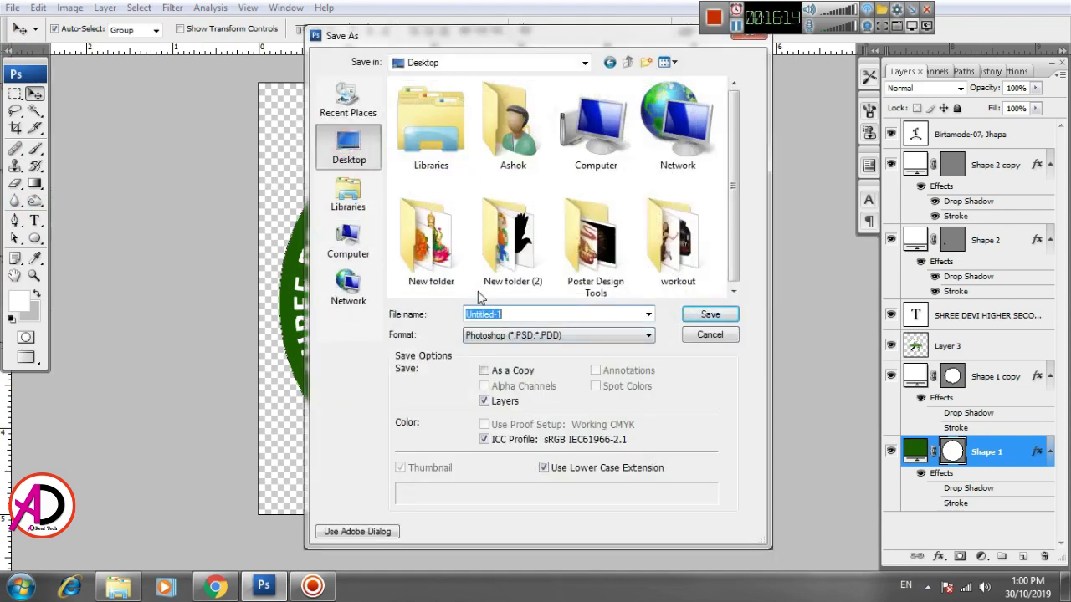
{"action": "type", "text": "school logo"}
{"action": "left_click", "coordinate": [514, 335]}
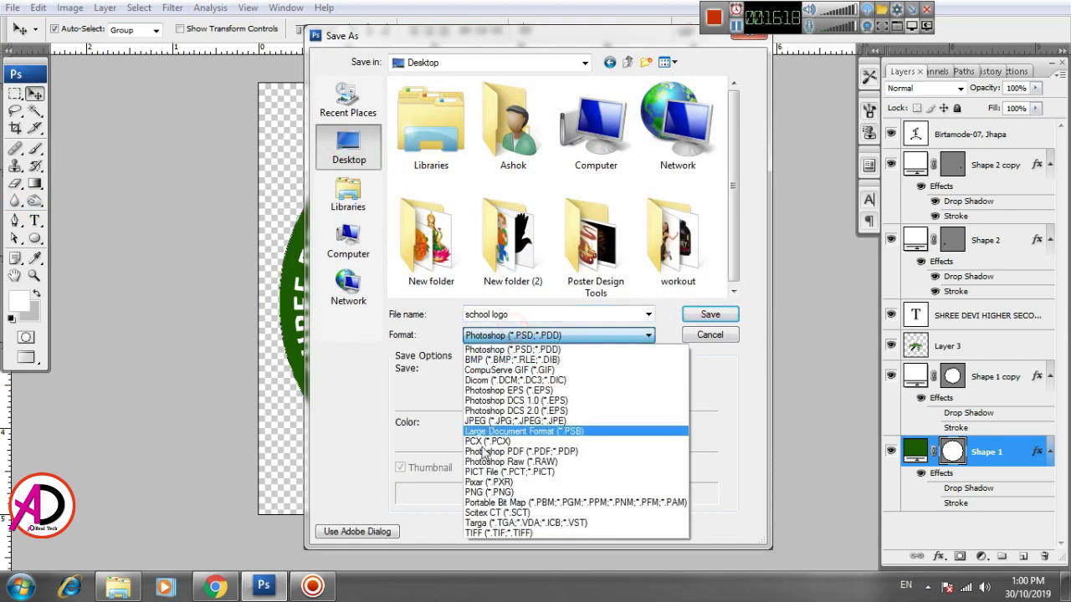
{"action": "left_click", "coordinate": [498, 490]}
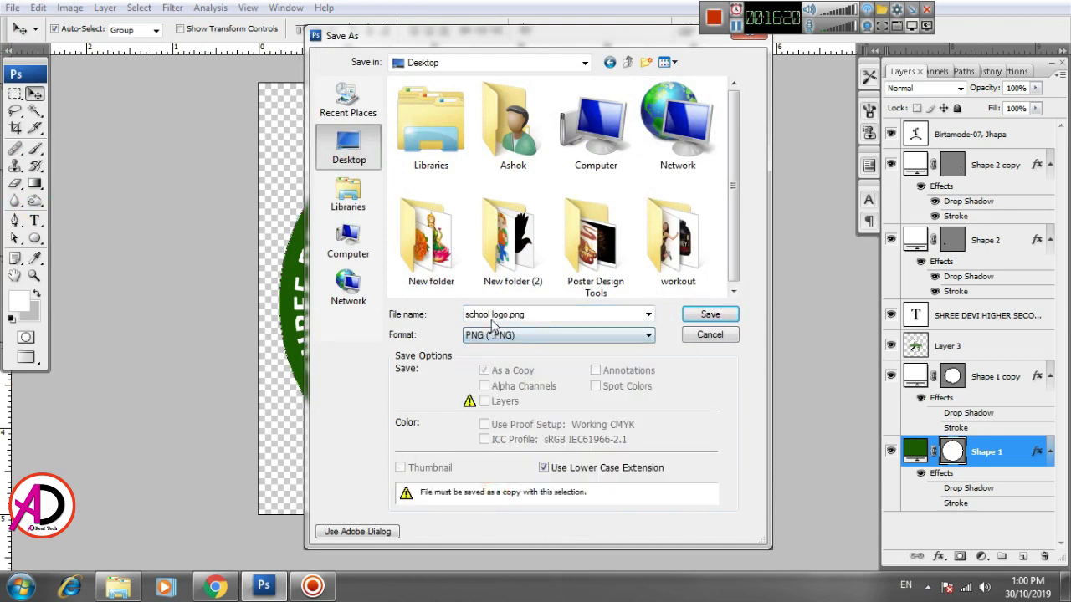
{"action": "left_click", "coordinate": [700, 323]}
{"action": "left_click", "coordinate": [595, 278]}
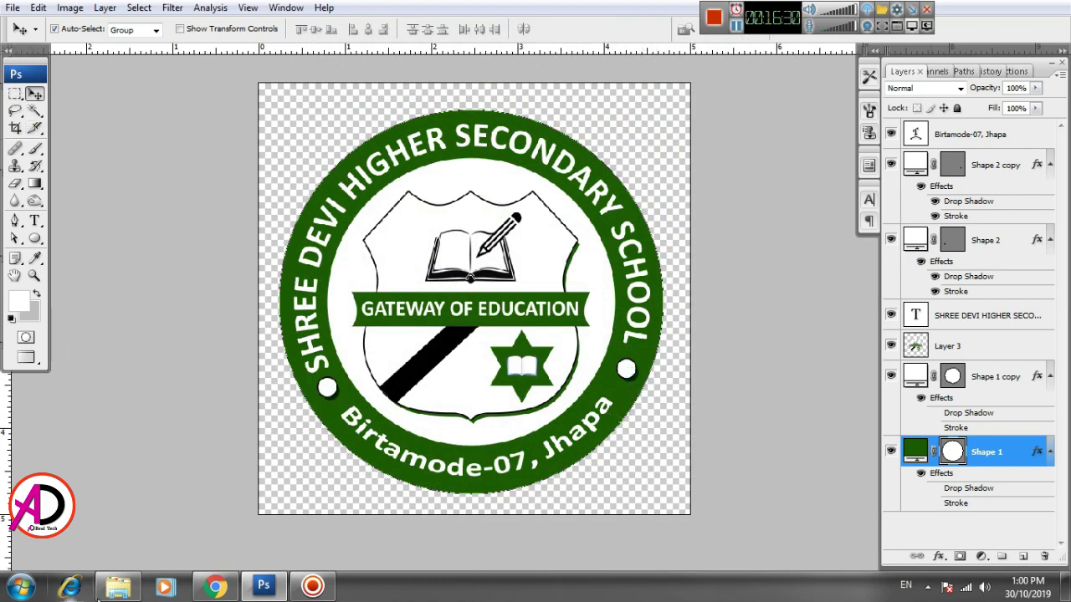
Create a new blank document with the 8 in X 11 in preset.
{"action": "left_click", "coordinate": [117, 221]}
{"action": "key", "text": "ctrl+n"}
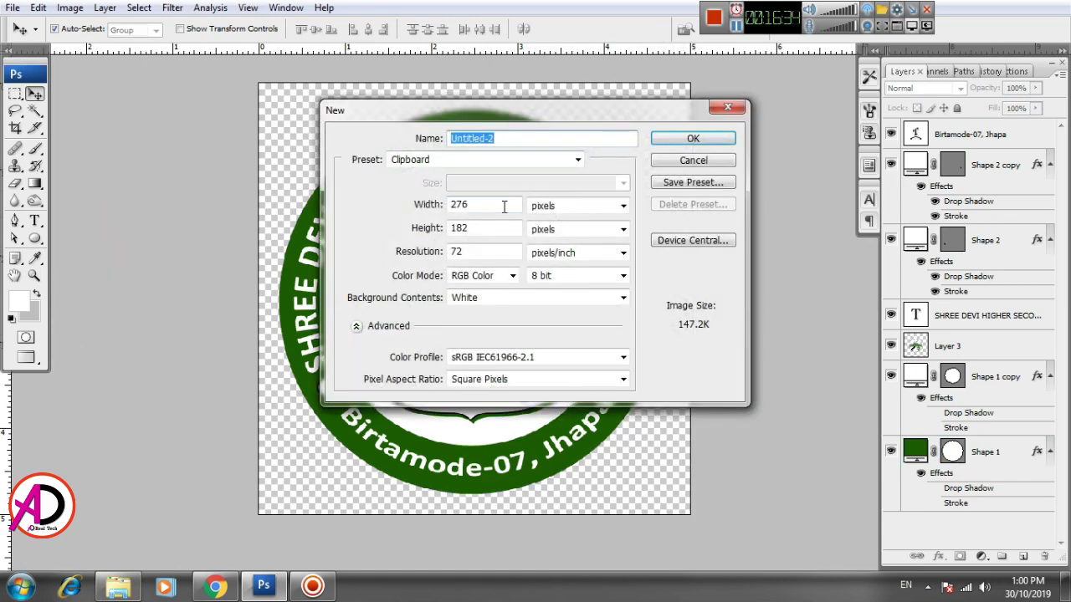
{"action": "left_click", "coordinate": [475, 159]}
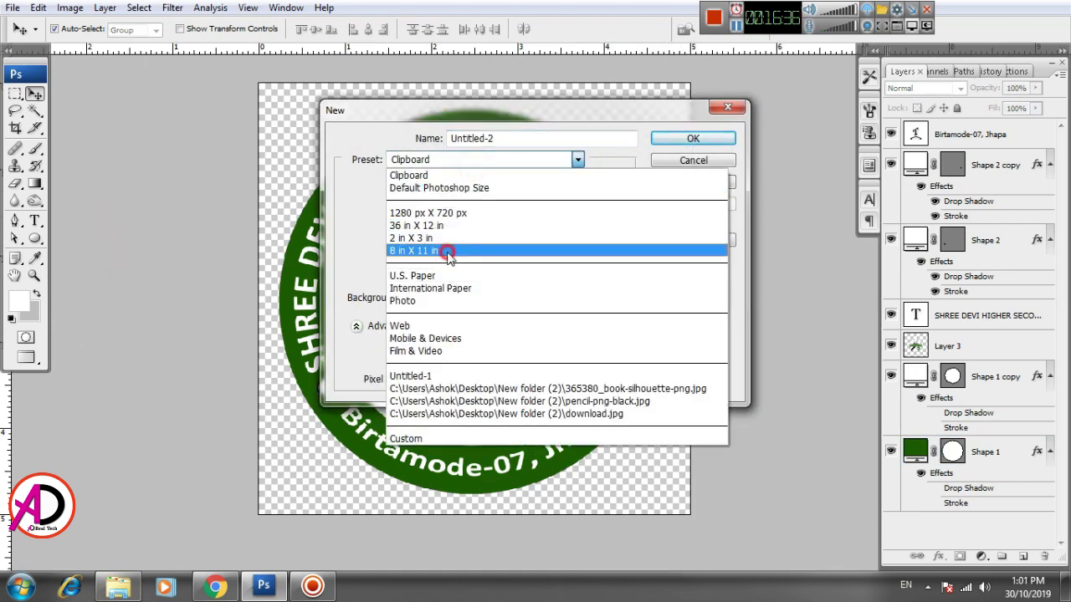
{"action": "left_click", "coordinate": [444, 241]}
{"action": "left_click", "coordinate": [670, 138]}
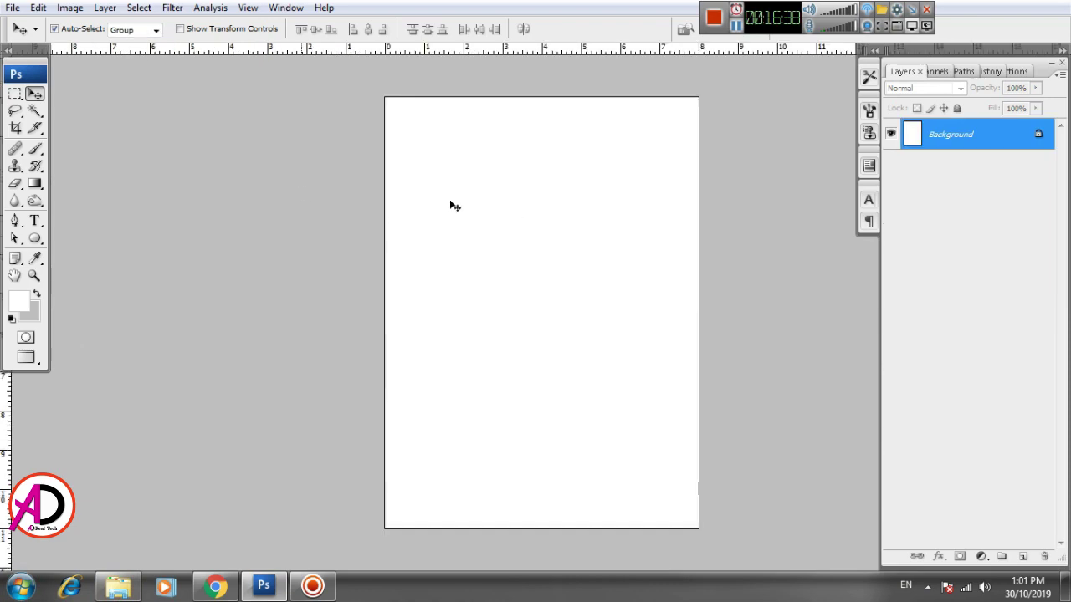
{"action": "left_click_drag", "start_coordinate": [468, 283], "coordinate": [437, 287]}
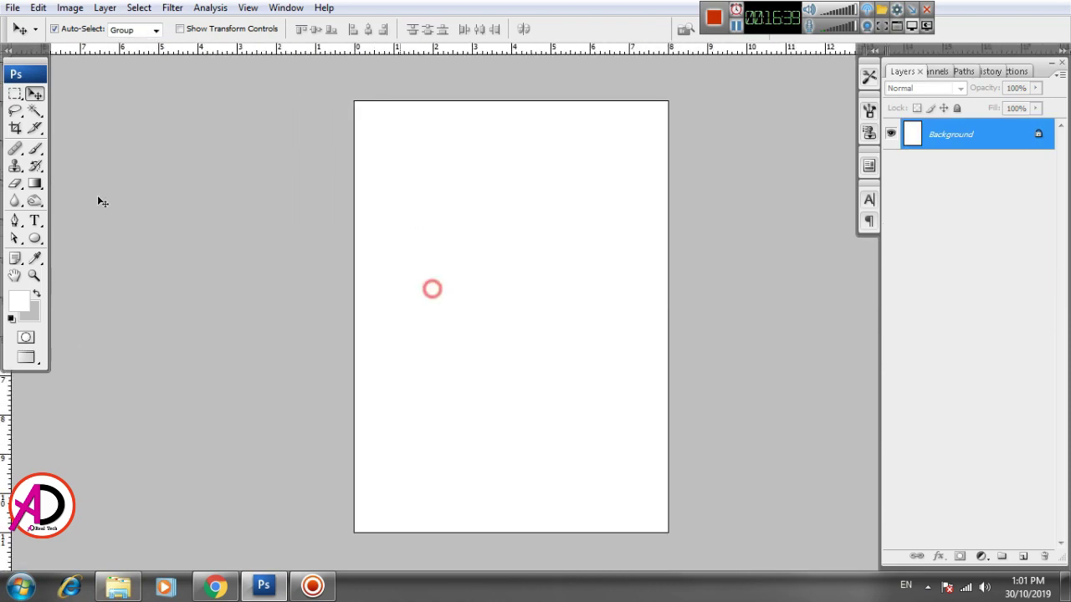
Set the background color to blue #0739c9 and fill the new page with it.
{"action": "left_click", "coordinate": [30, 315]}
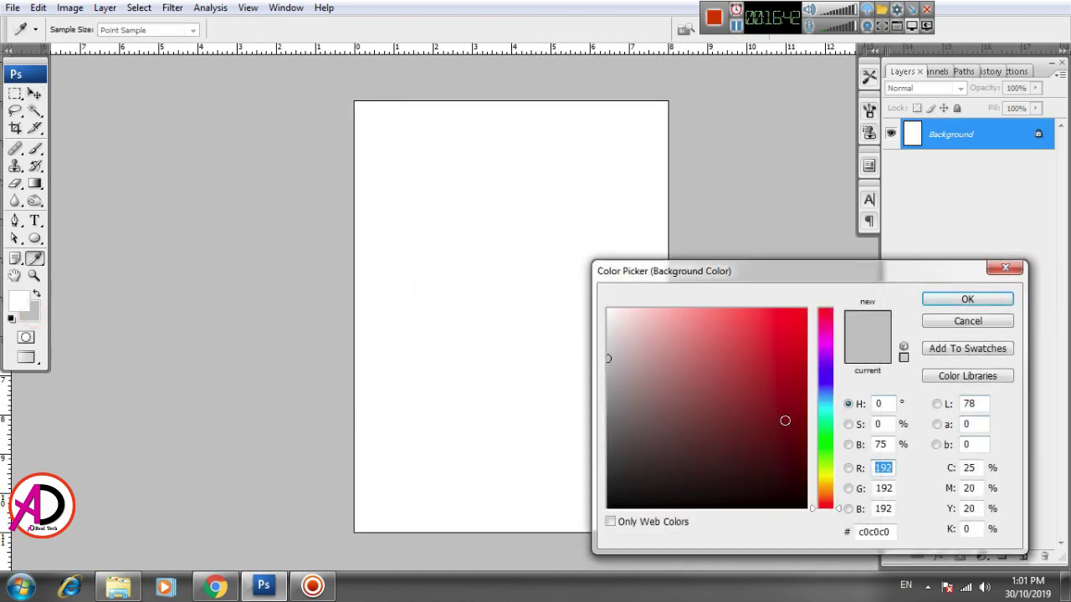
{"action": "left_click", "coordinate": [828, 387]}
{"action": "left_click", "coordinate": [801, 352]}
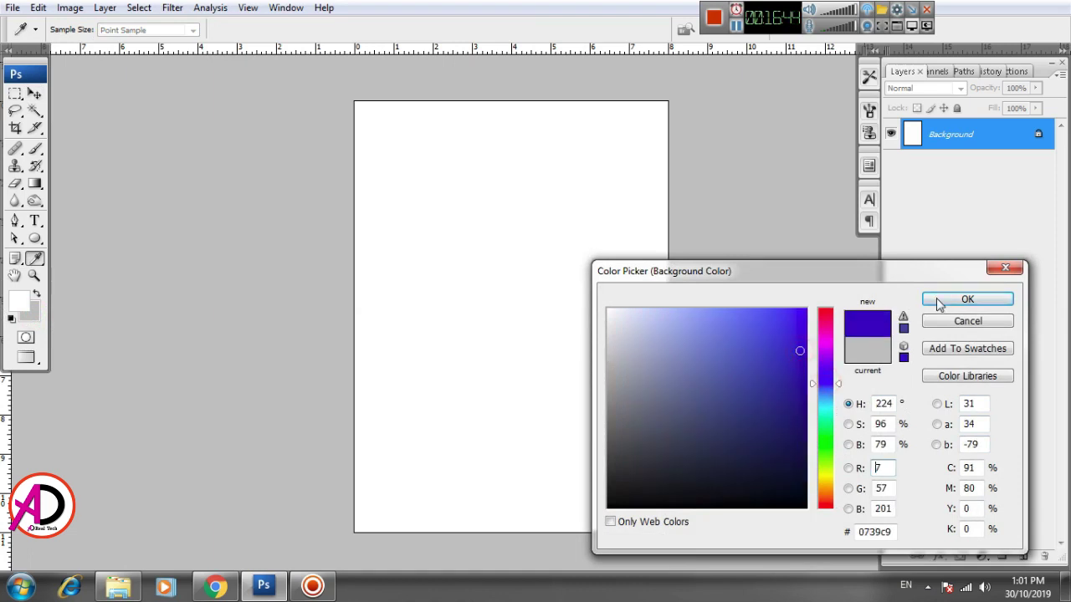
{"action": "left_click", "coordinate": [936, 298]}
{"action": "key", "text": "ctrl+BackSpace"}
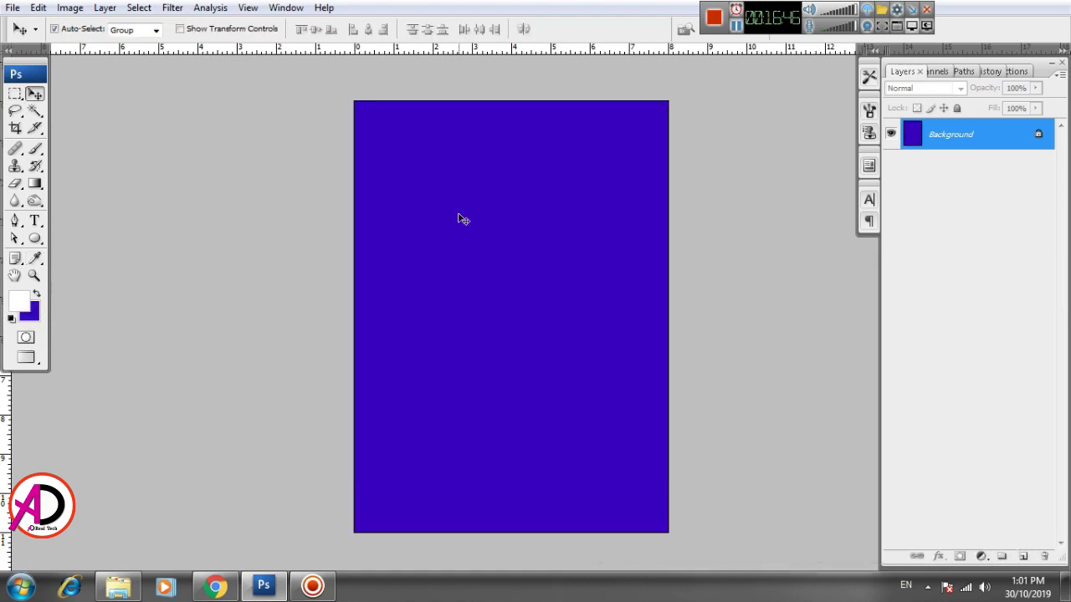
Open the saved school logo PNG from the Desktop as a separate document.
{"action": "left_click", "coordinate": [118, 585]}
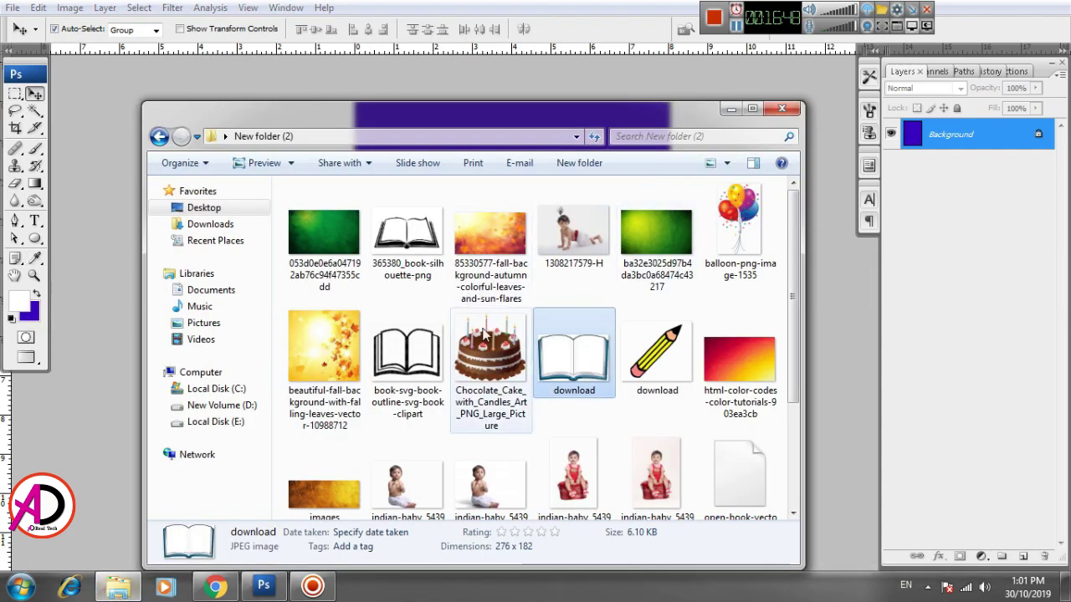
{"action": "left_click", "coordinate": [205, 208]}
{"action": "left_click_drag", "start_coordinate": [794, 301], "coordinate": [797, 444]}
{"action": "left_click", "coordinate": [610, 478]}
{"action": "left_click_drag", "start_coordinate": [324, 468], "coordinate": [79, 318]}
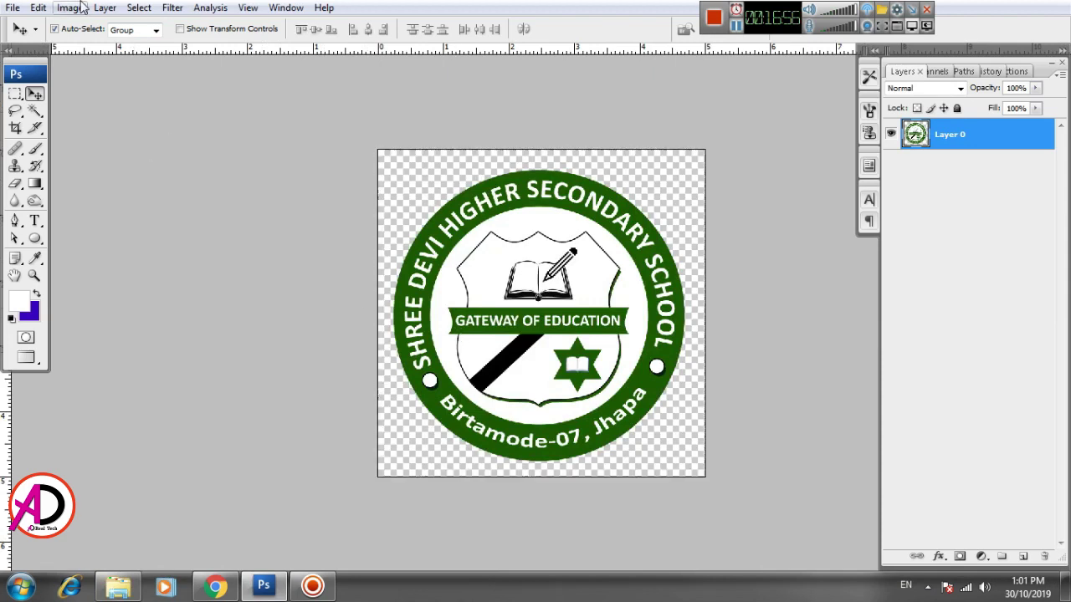
Copy the entire school logo image and paste it into the blue 8 x 11 in document.
{"action": "left_click", "coordinate": [170, 15]}
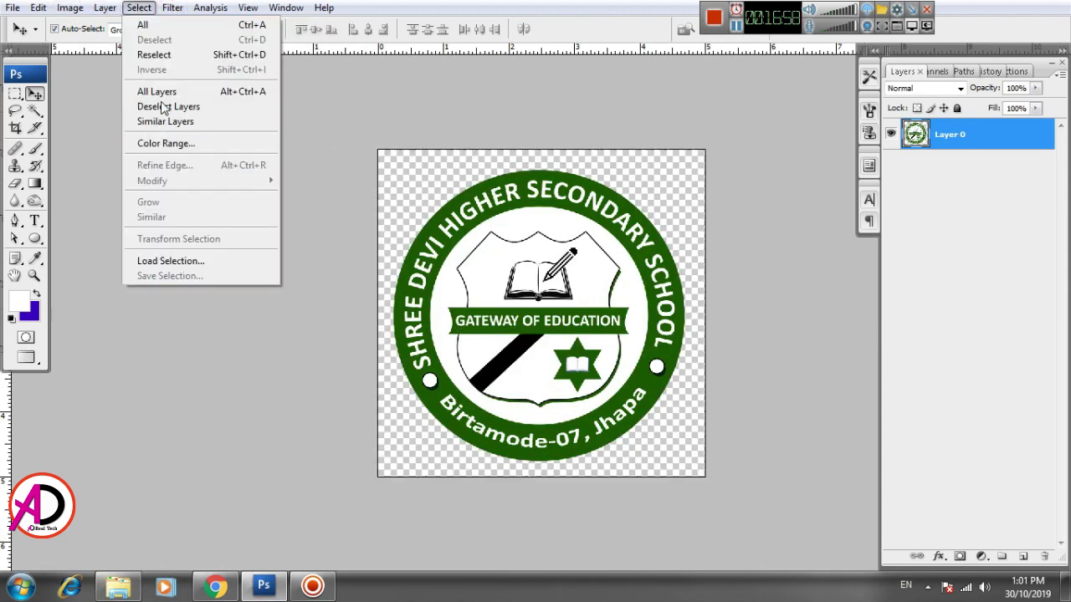
{"action": "left_click", "coordinate": [160, 30]}
{"action": "left_click", "coordinate": [38, 8]}
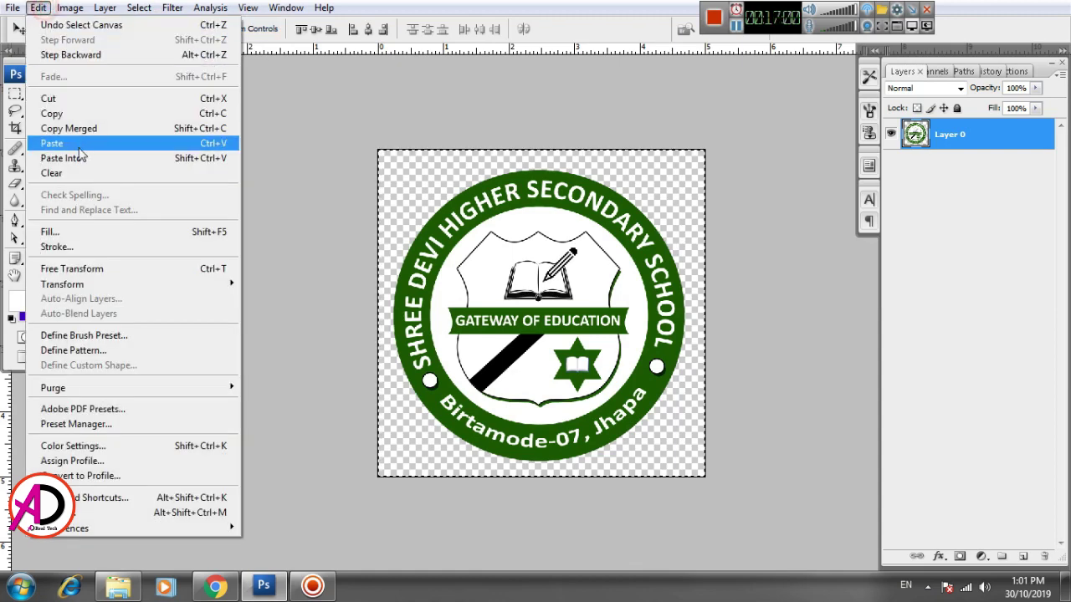
{"action": "left_click", "coordinate": [72, 114]}
{"action": "key", "text": "ctrl+Tab"}
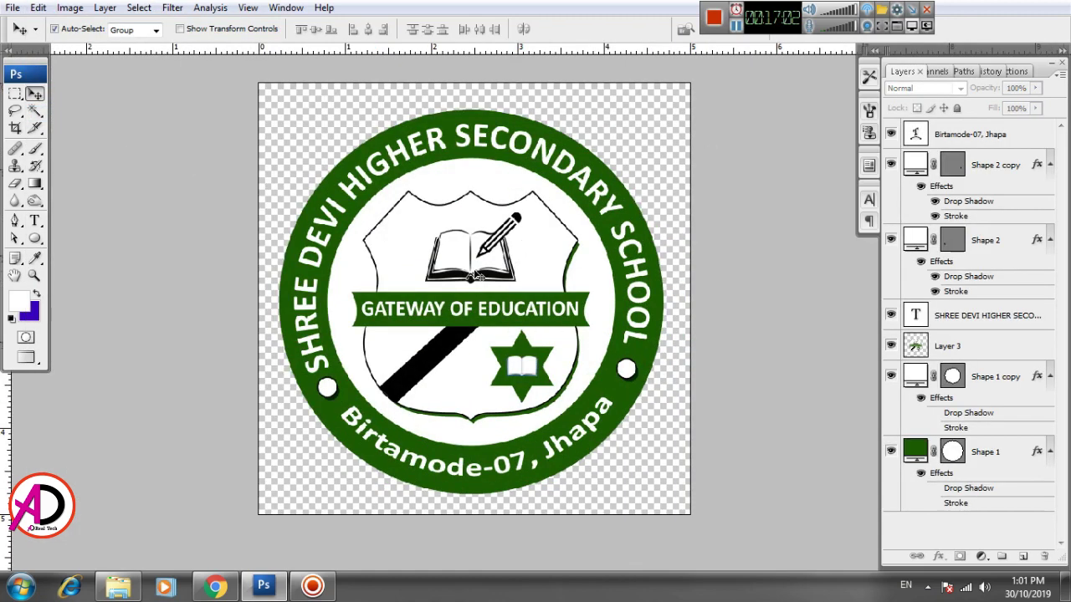
{"action": "key", "text": "ctrl+Tab"}
{"action": "key", "text": "ctrl+Tab"}
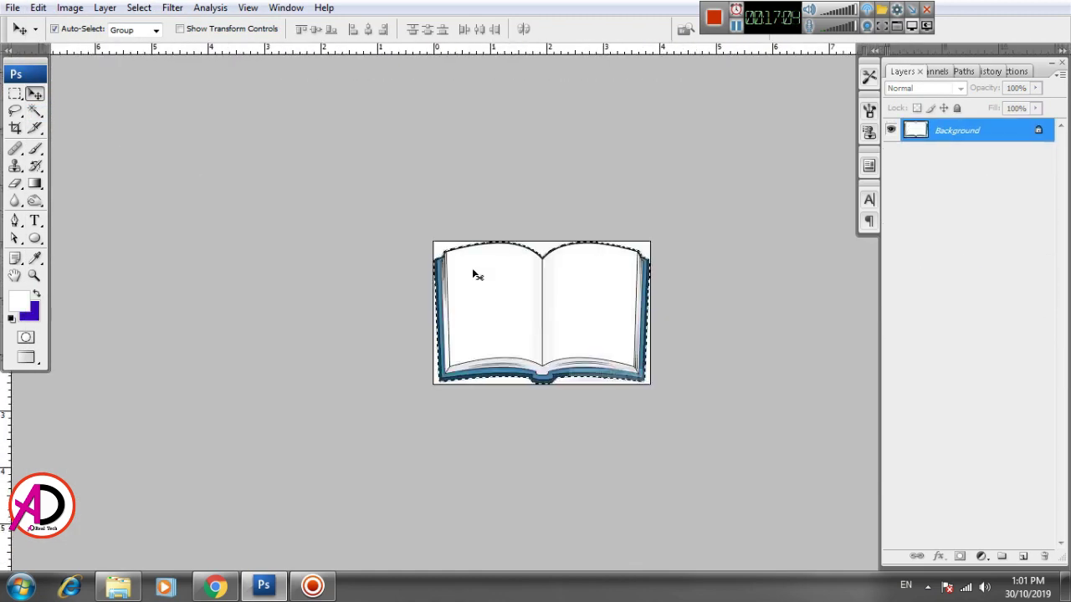
{"action": "key", "text": "ctrl+Tab"}
{"action": "left_click", "coordinate": [39, 7]}
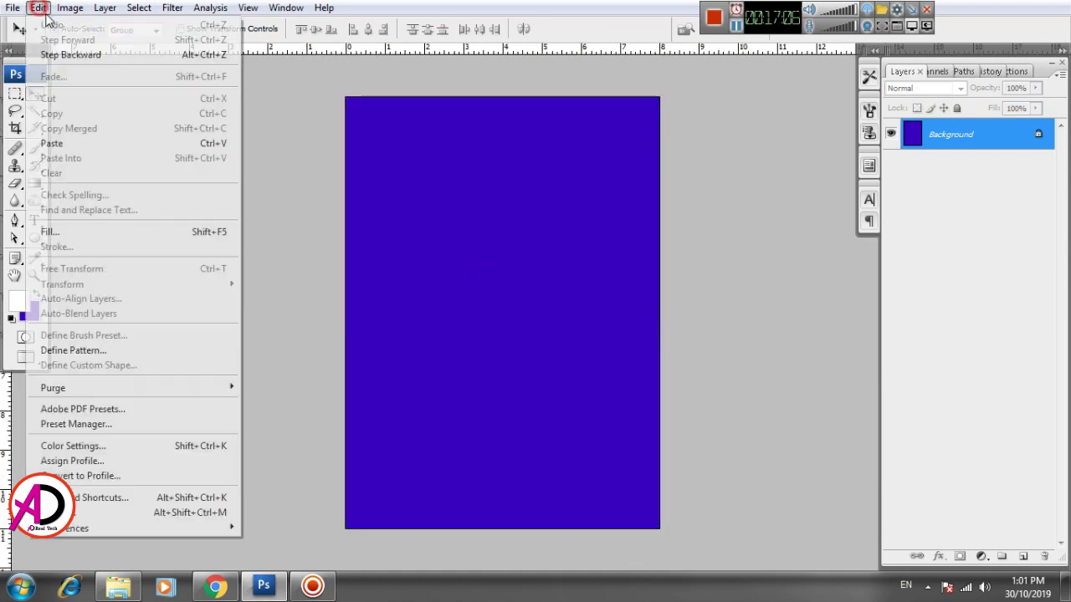
{"action": "left_click", "coordinate": [71, 146]}
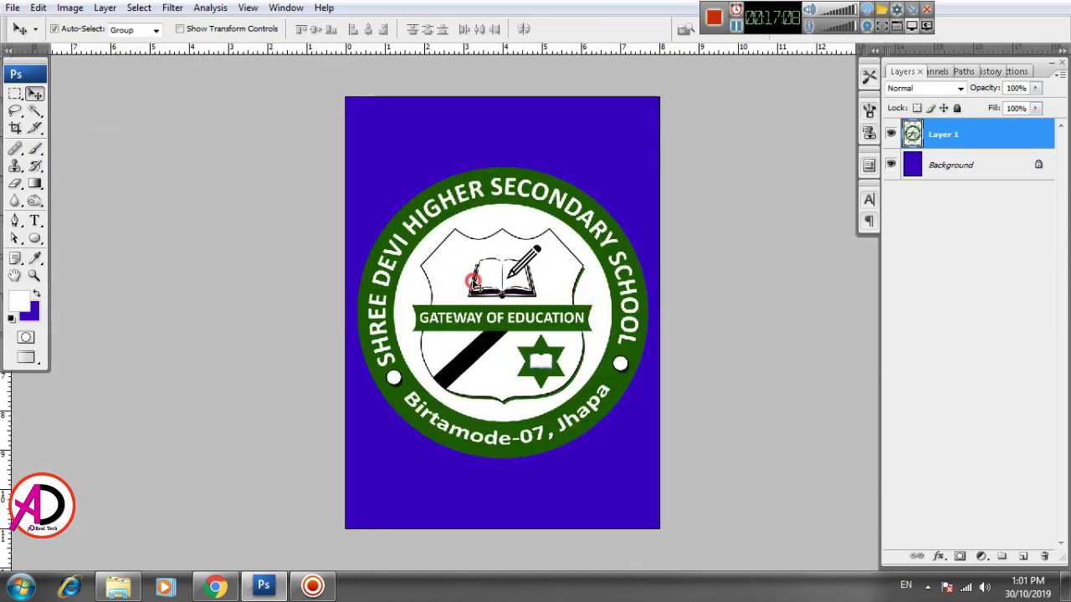
Scale the pasted emblem proportionally to 91.4% and place it near the middle of the blue page.
{"action": "left_click_drag", "start_coordinate": [474, 282], "coordinate": [505, 255]}
{"action": "left_click_drag", "start_coordinate": [569, 261], "coordinate": [547, 256]}
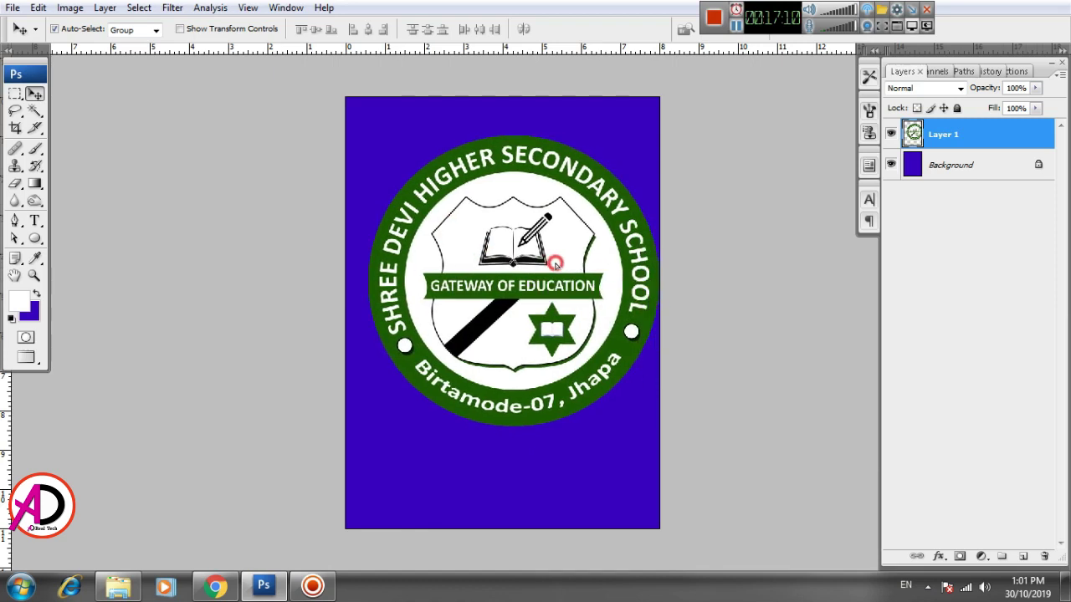
{"action": "key", "text": "ctrl+t"}
{"action": "left_click_drag", "start_coordinate": [660, 137], "coordinate": [435, 148]}
{"action": "left_click_drag", "start_coordinate": [465, 214], "coordinate": [519, 255]}
{"action": "left_click_drag", "start_coordinate": [433, 193], "coordinate": [517, 329]}
{"action": "left_click_drag", "start_coordinate": [596, 200], "coordinate": [629, 171]}
{"action": "left_click_drag", "start_coordinate": [559, 279], "coordinate": [561, 287]}
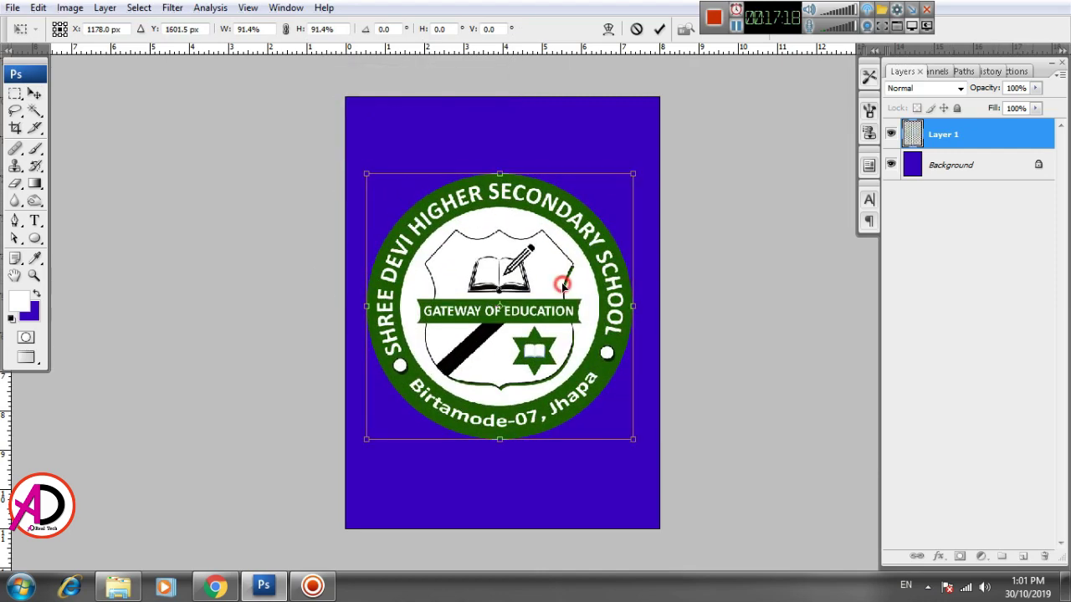
{"action": "double_click", "coordinate": [561, 286]}
Lower the emblem layer's opacity to a faint watermark over the blue page and deselect the layer.
{"action": "left_click", "coordinate": [1036, 88]}
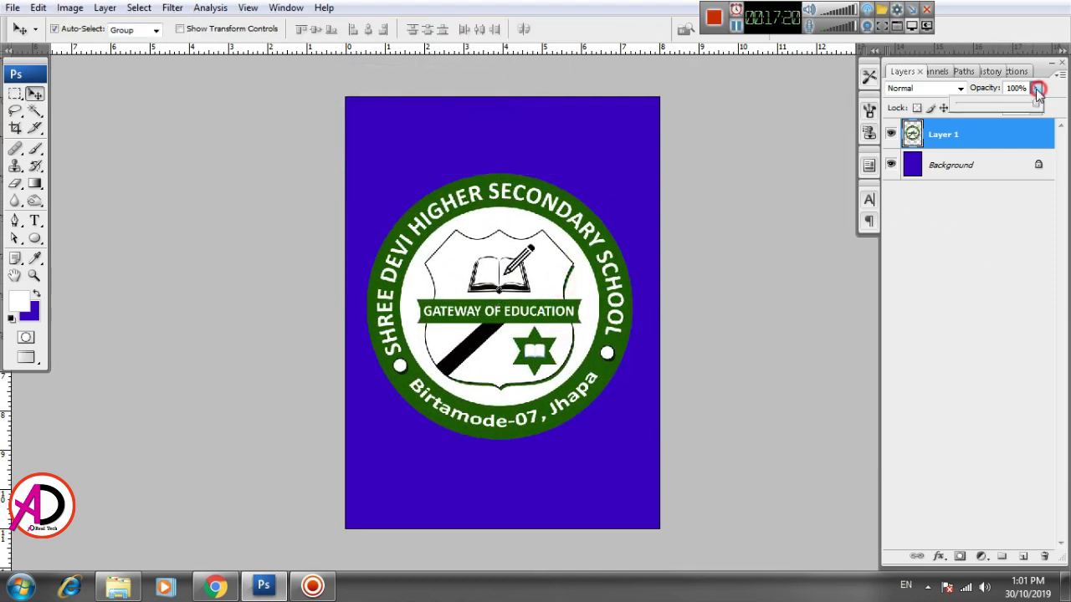
{"action": "left_click_drag", "start_coordinate": [1005, 109], "coordinate": [959, 122]}
{"action": "left_click", "coordinate": [1030, 259]}
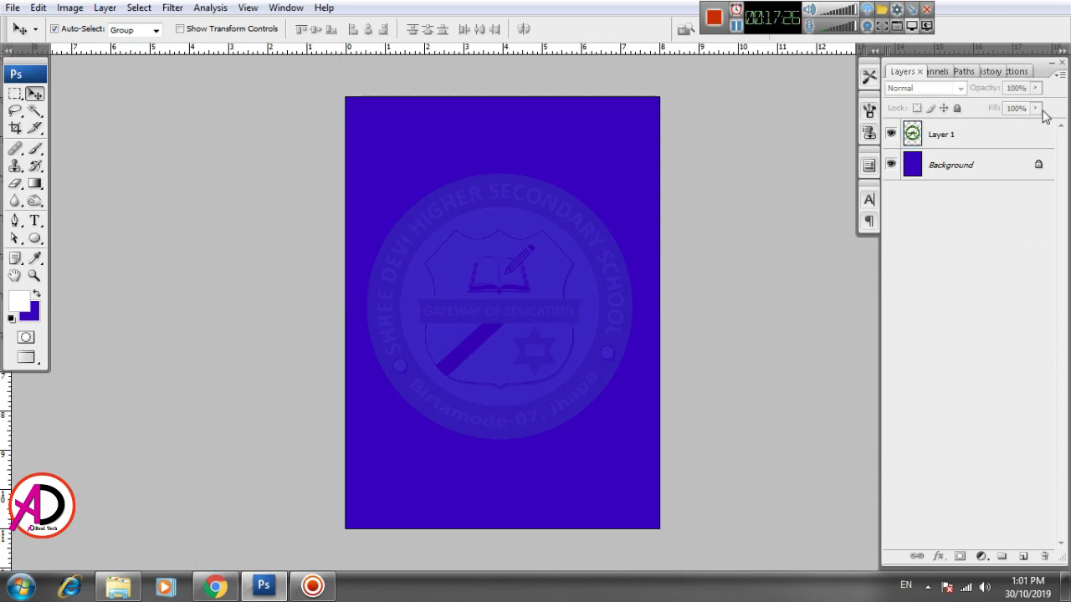